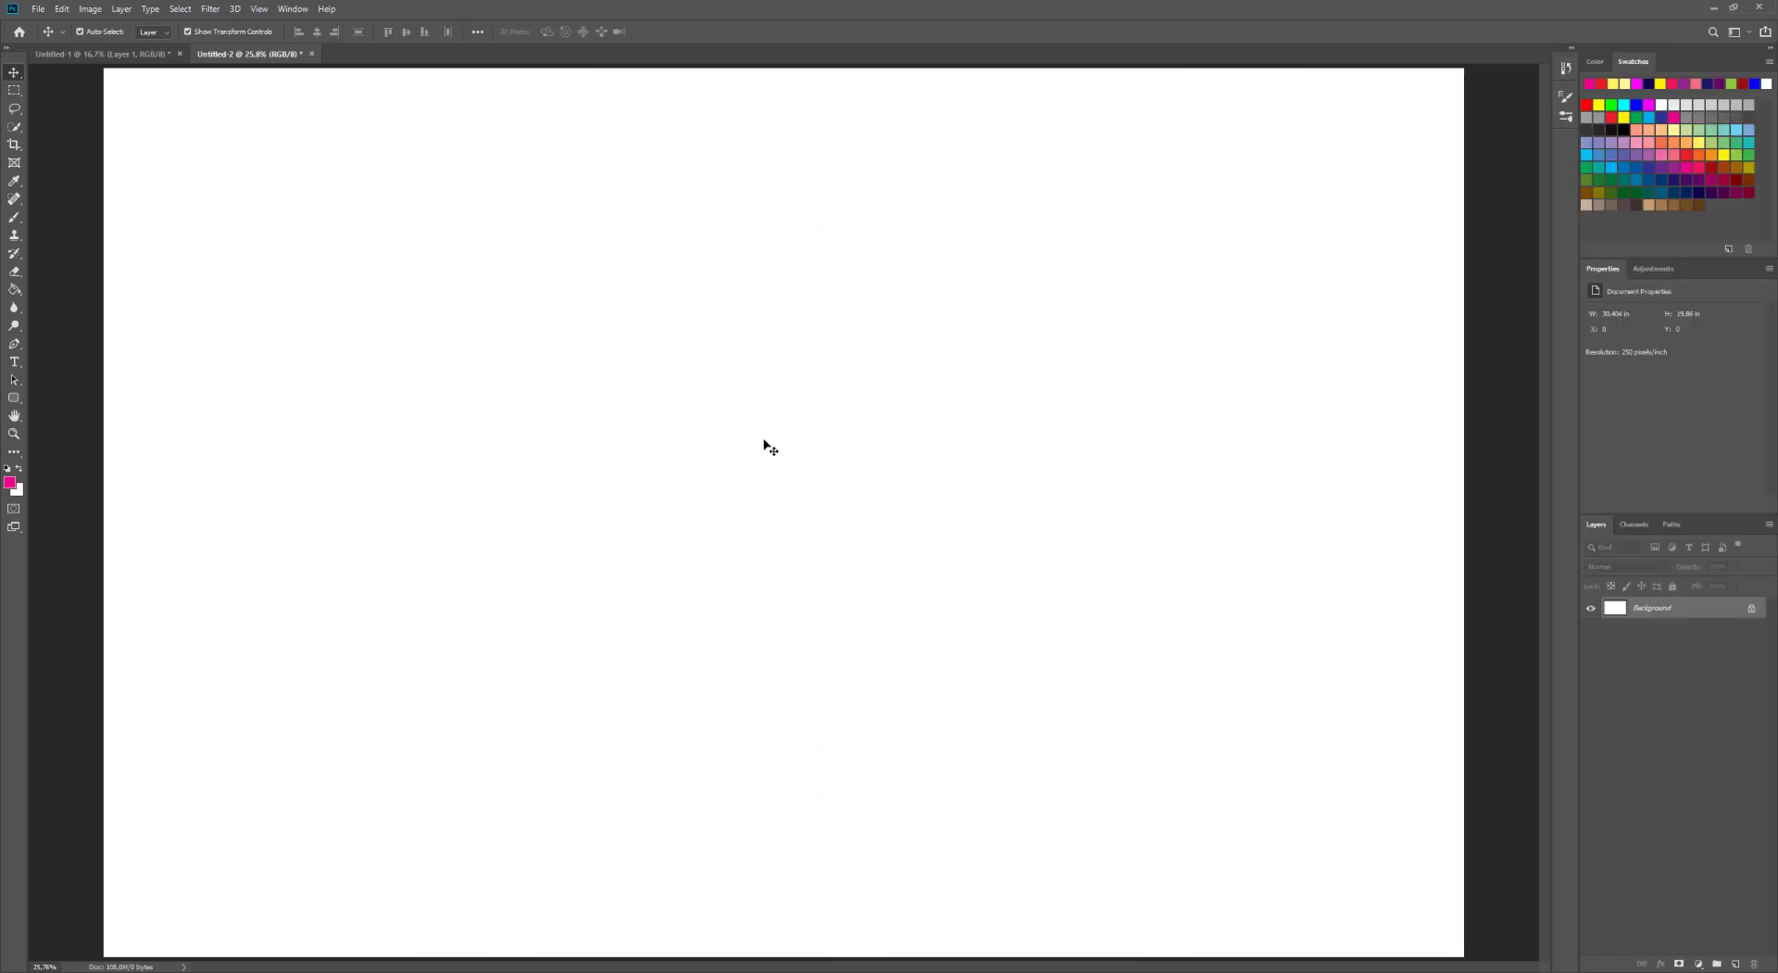
- Add a centred pink text layer reading TYPOGRAPHY in the middle of the canvas
click(14, 366)
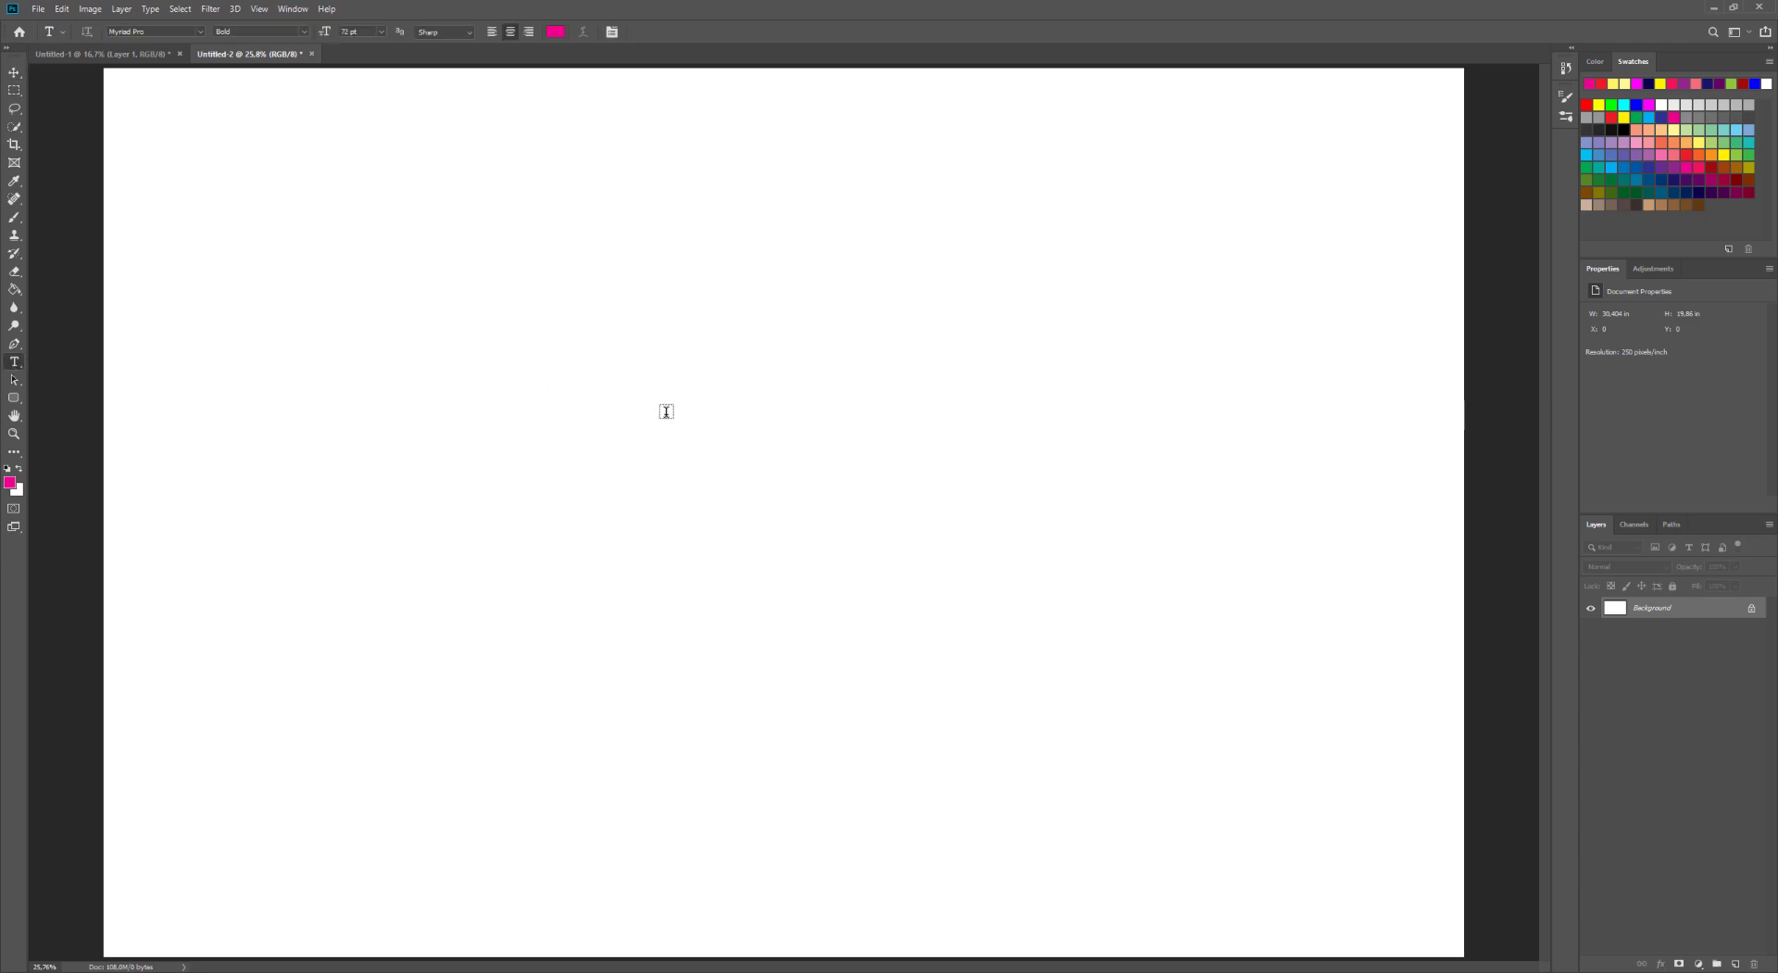
click(776, 439)
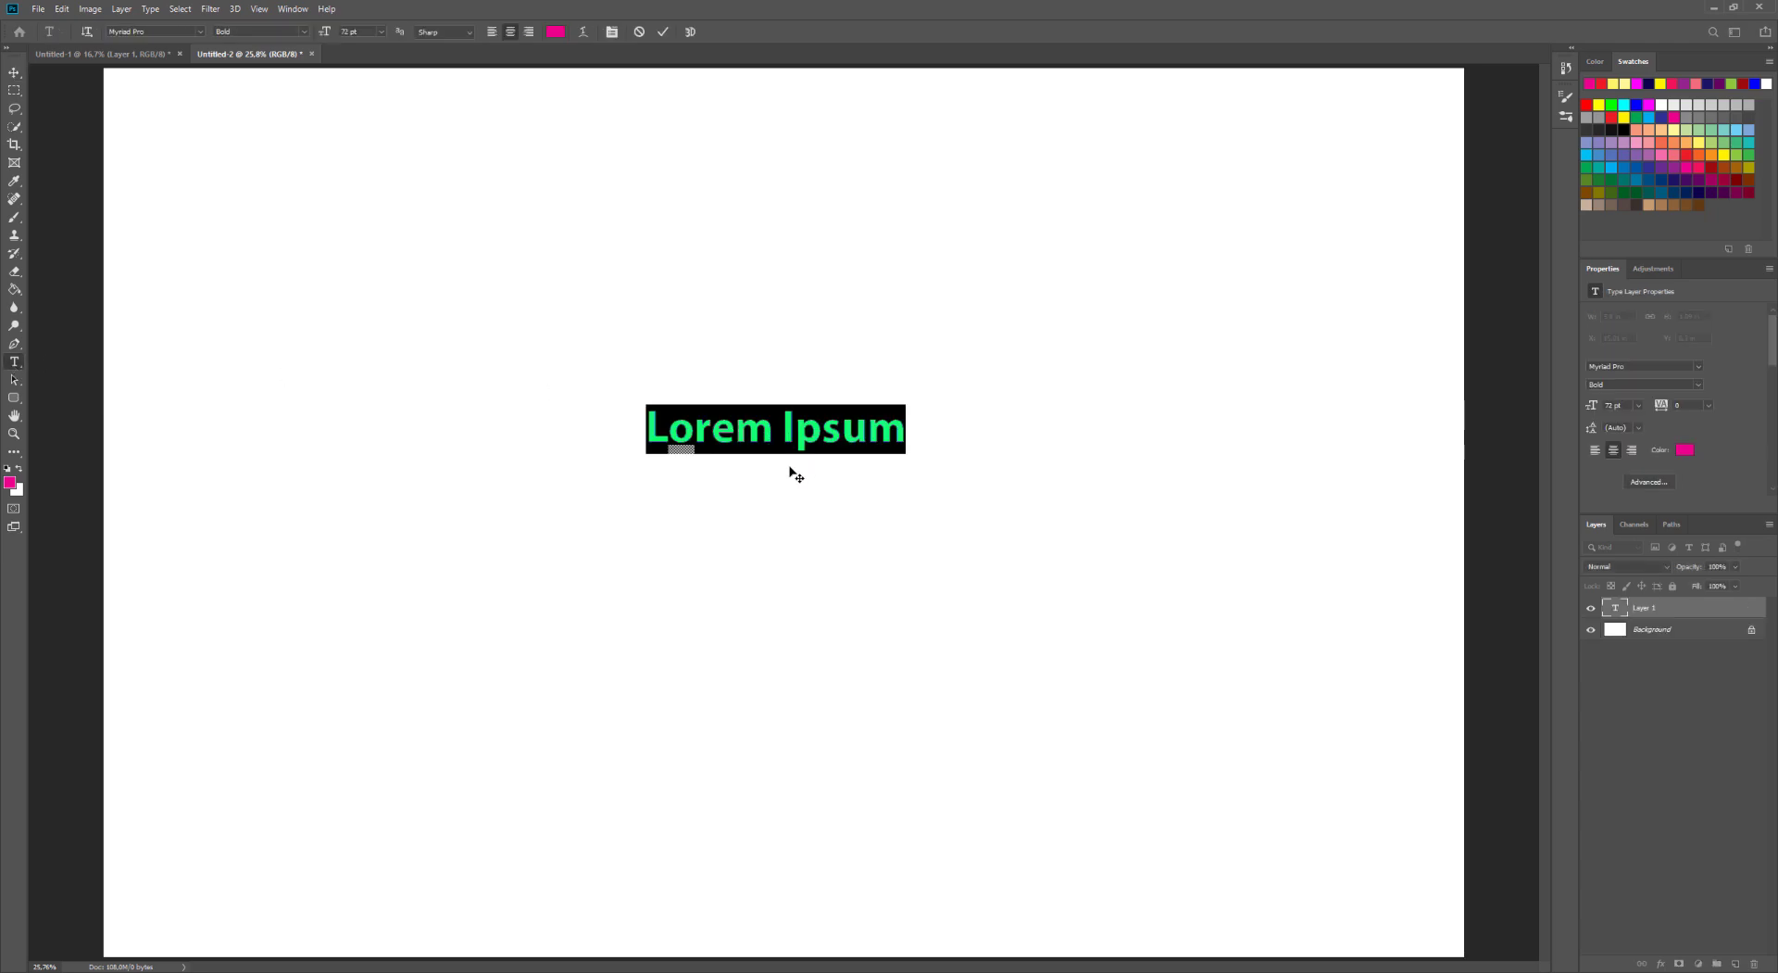
text(TY)
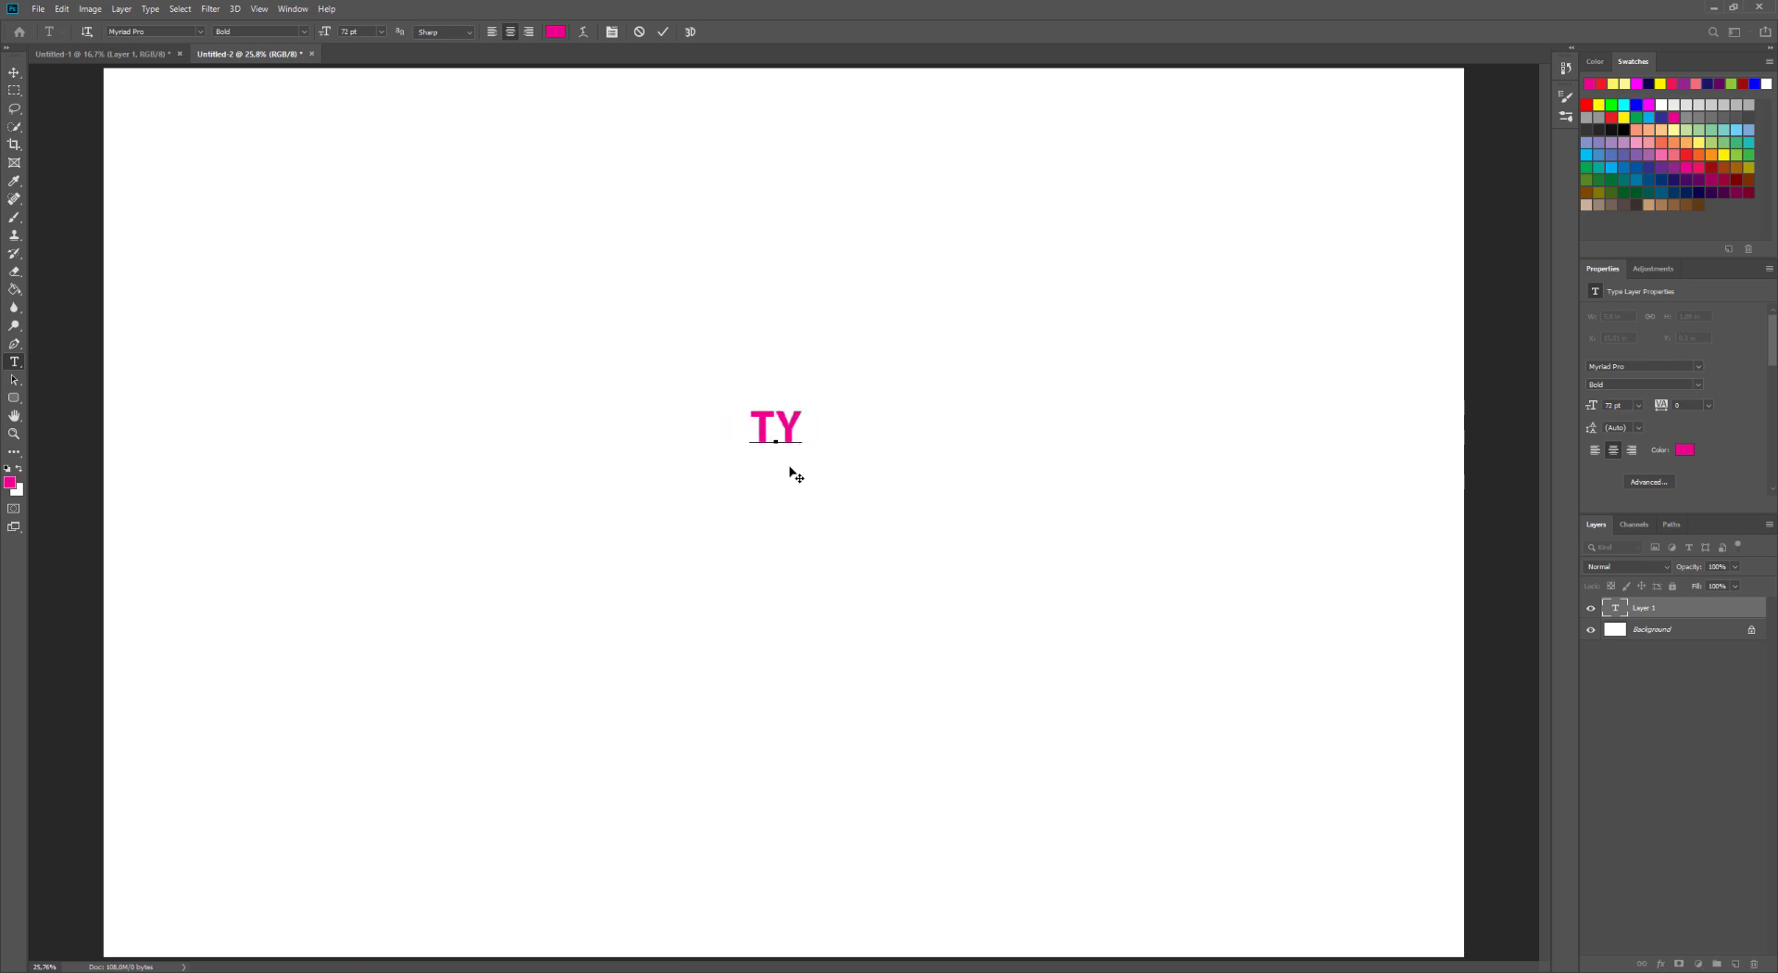
text(P)
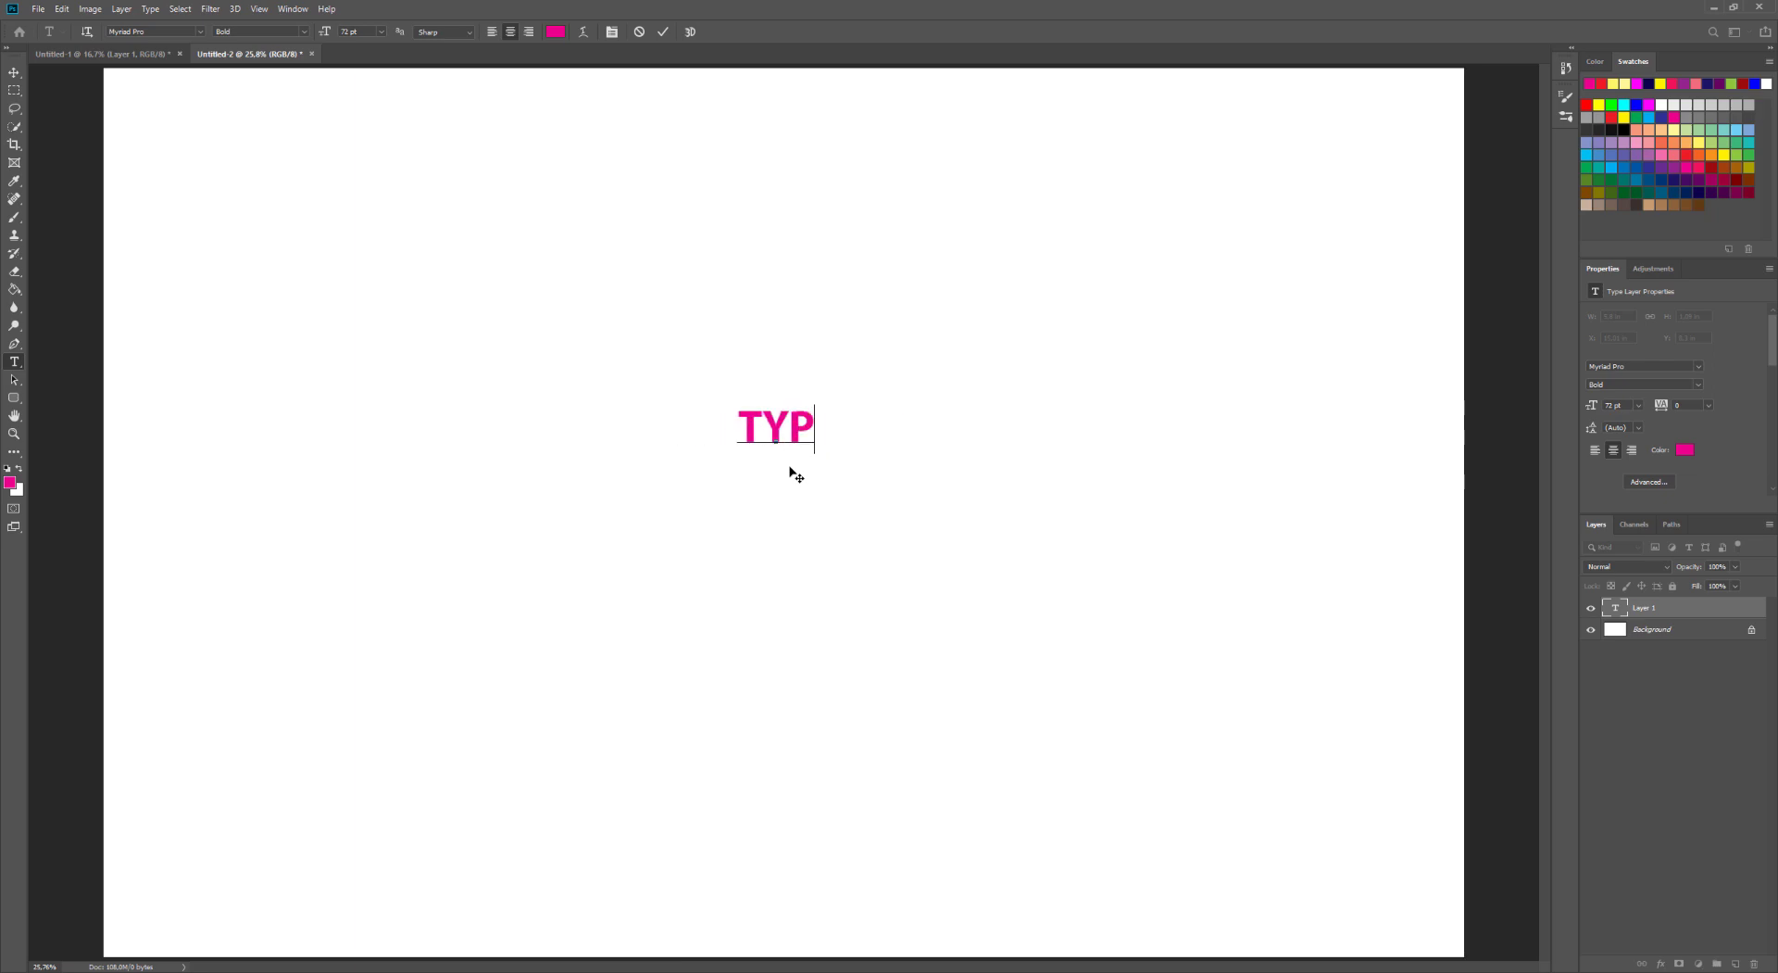
text(OGRAPHY)
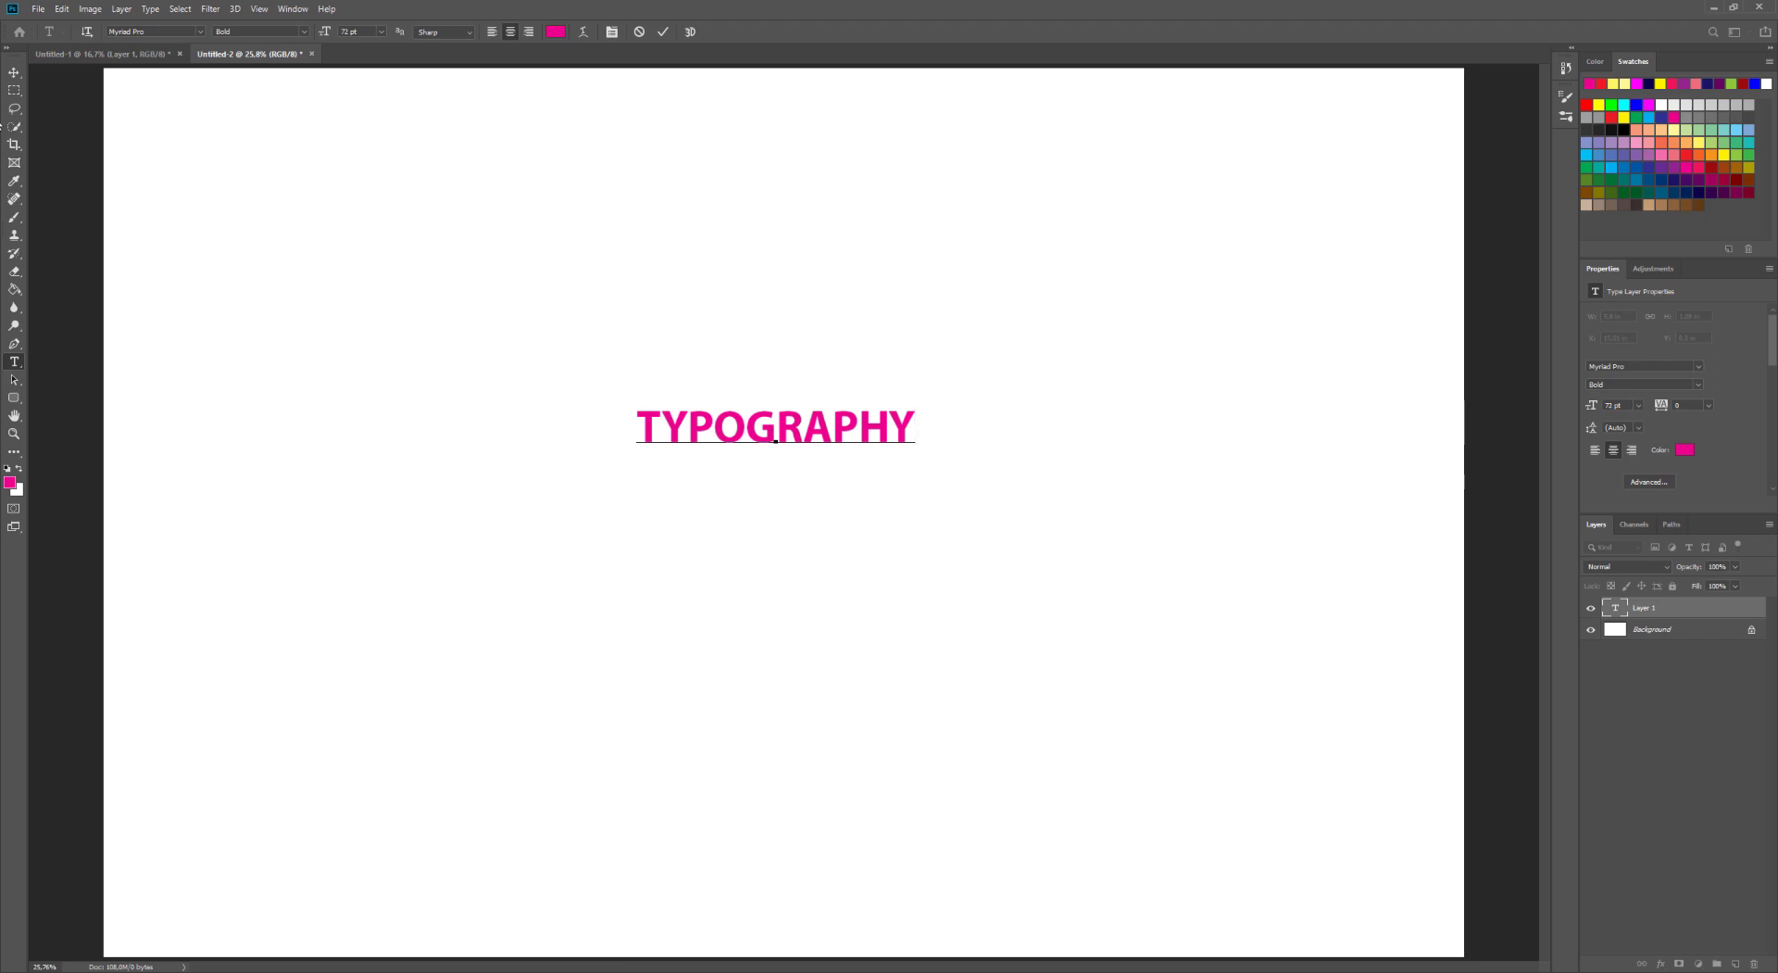
- Enlarge the TYPOGRAPHY text to about 145 pt and place it in the upper middle of the canvas
click(14, 74)
drag(776, 470, 785, 367)
key(Return)
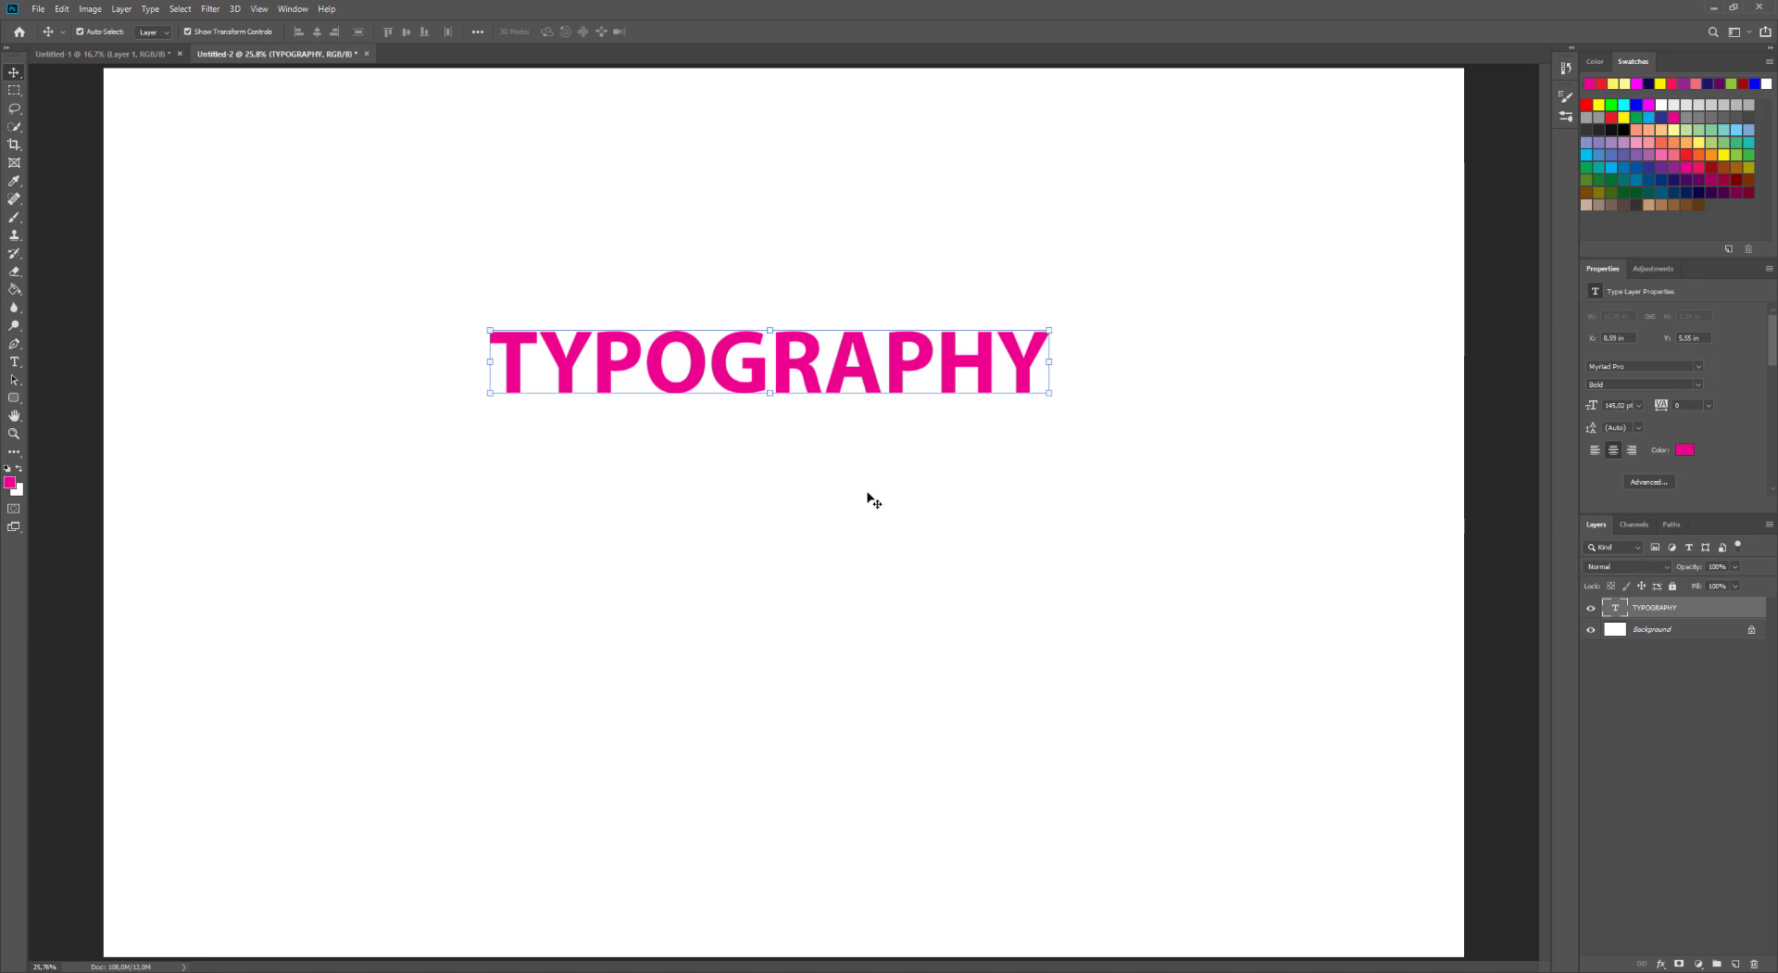
- Rasterize the TYPOGRAPHY type layer so that it can be painted on with the Brush tool
click(16, 221)
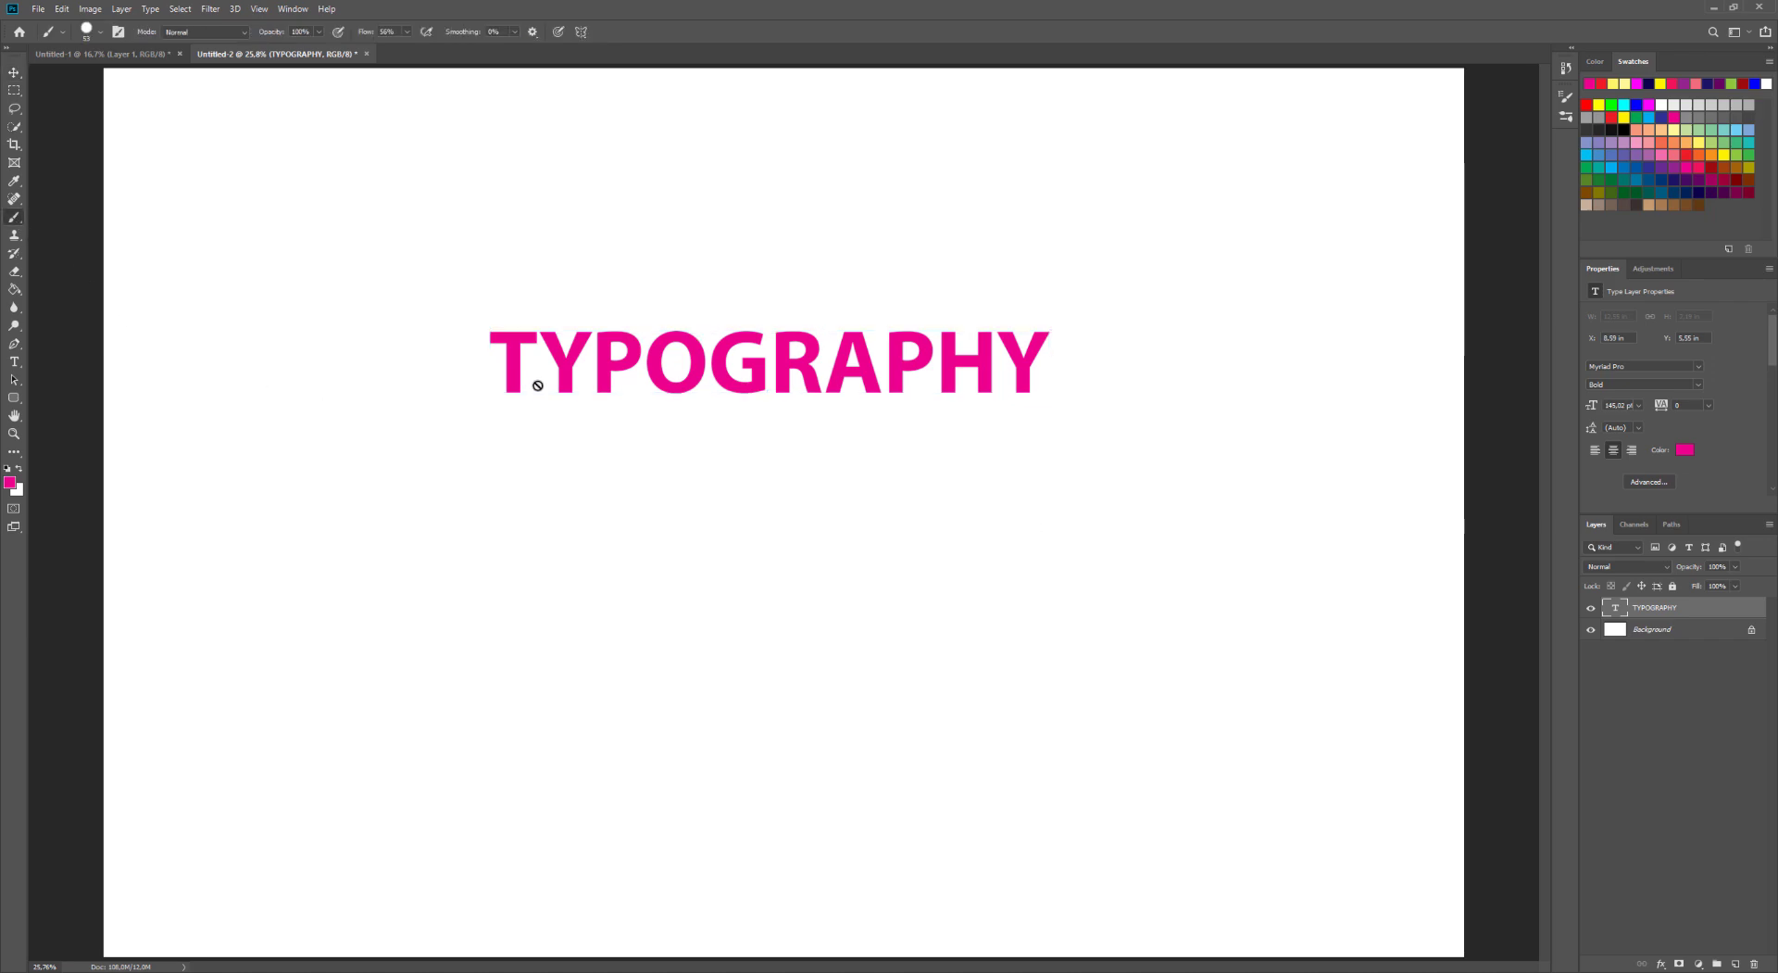
click(605, 371)
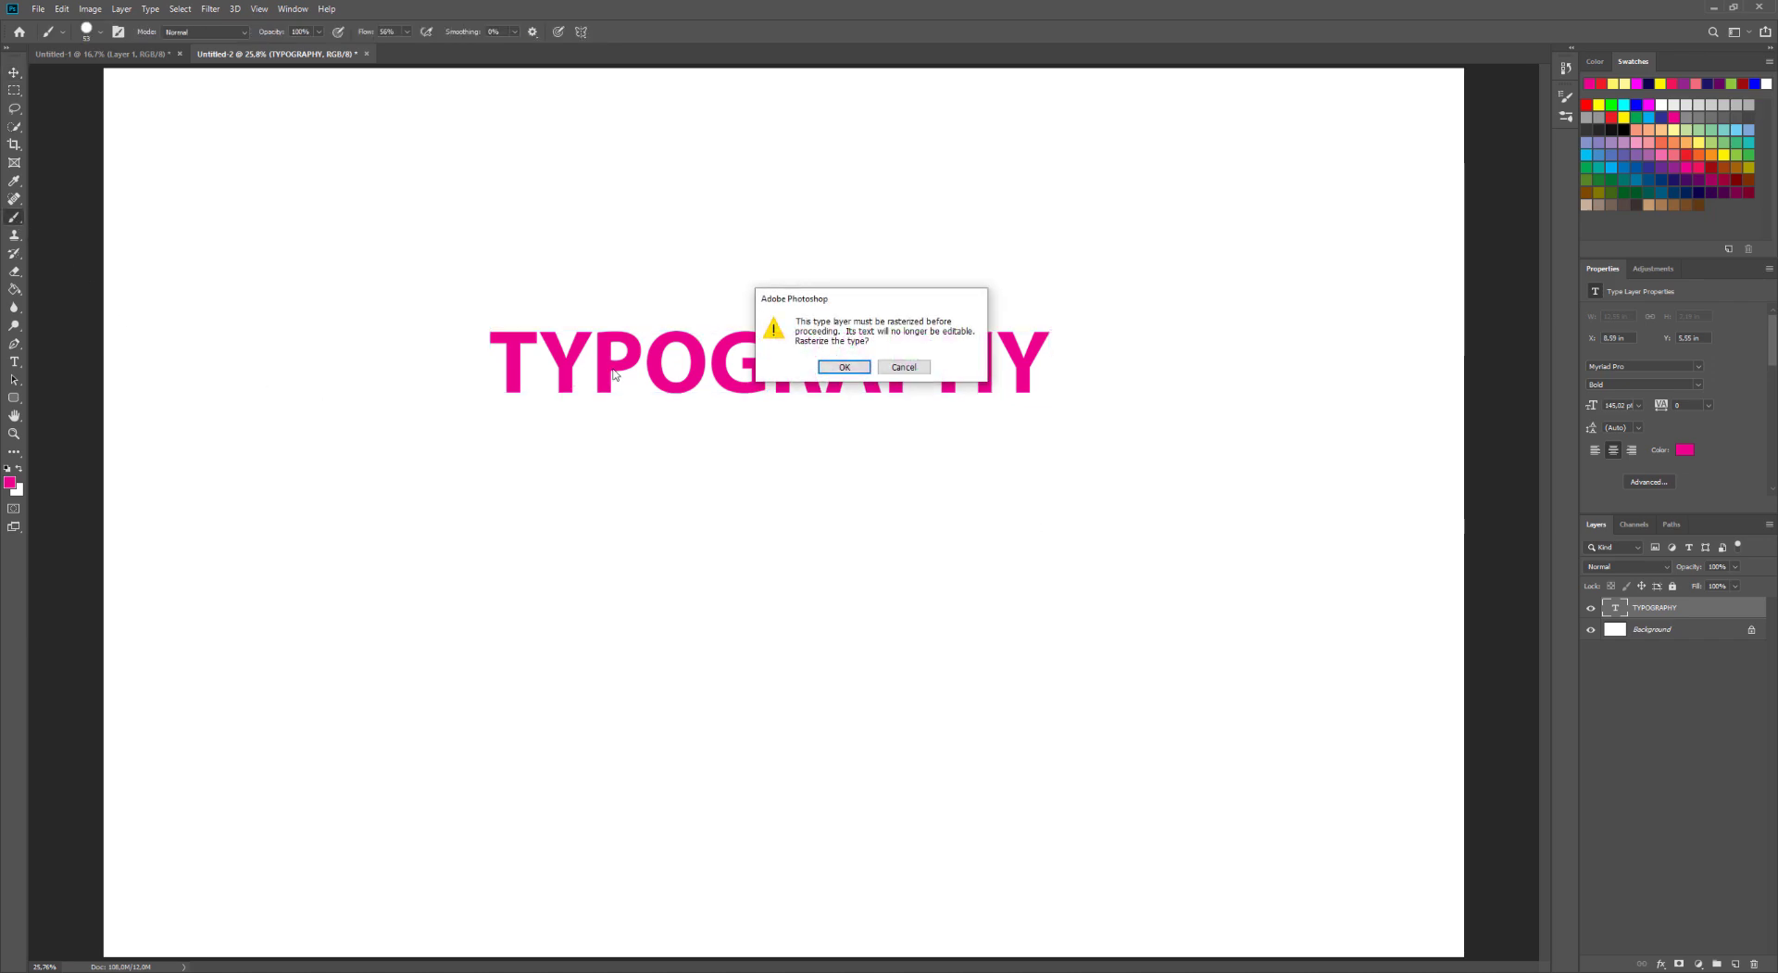
click(854, 370)
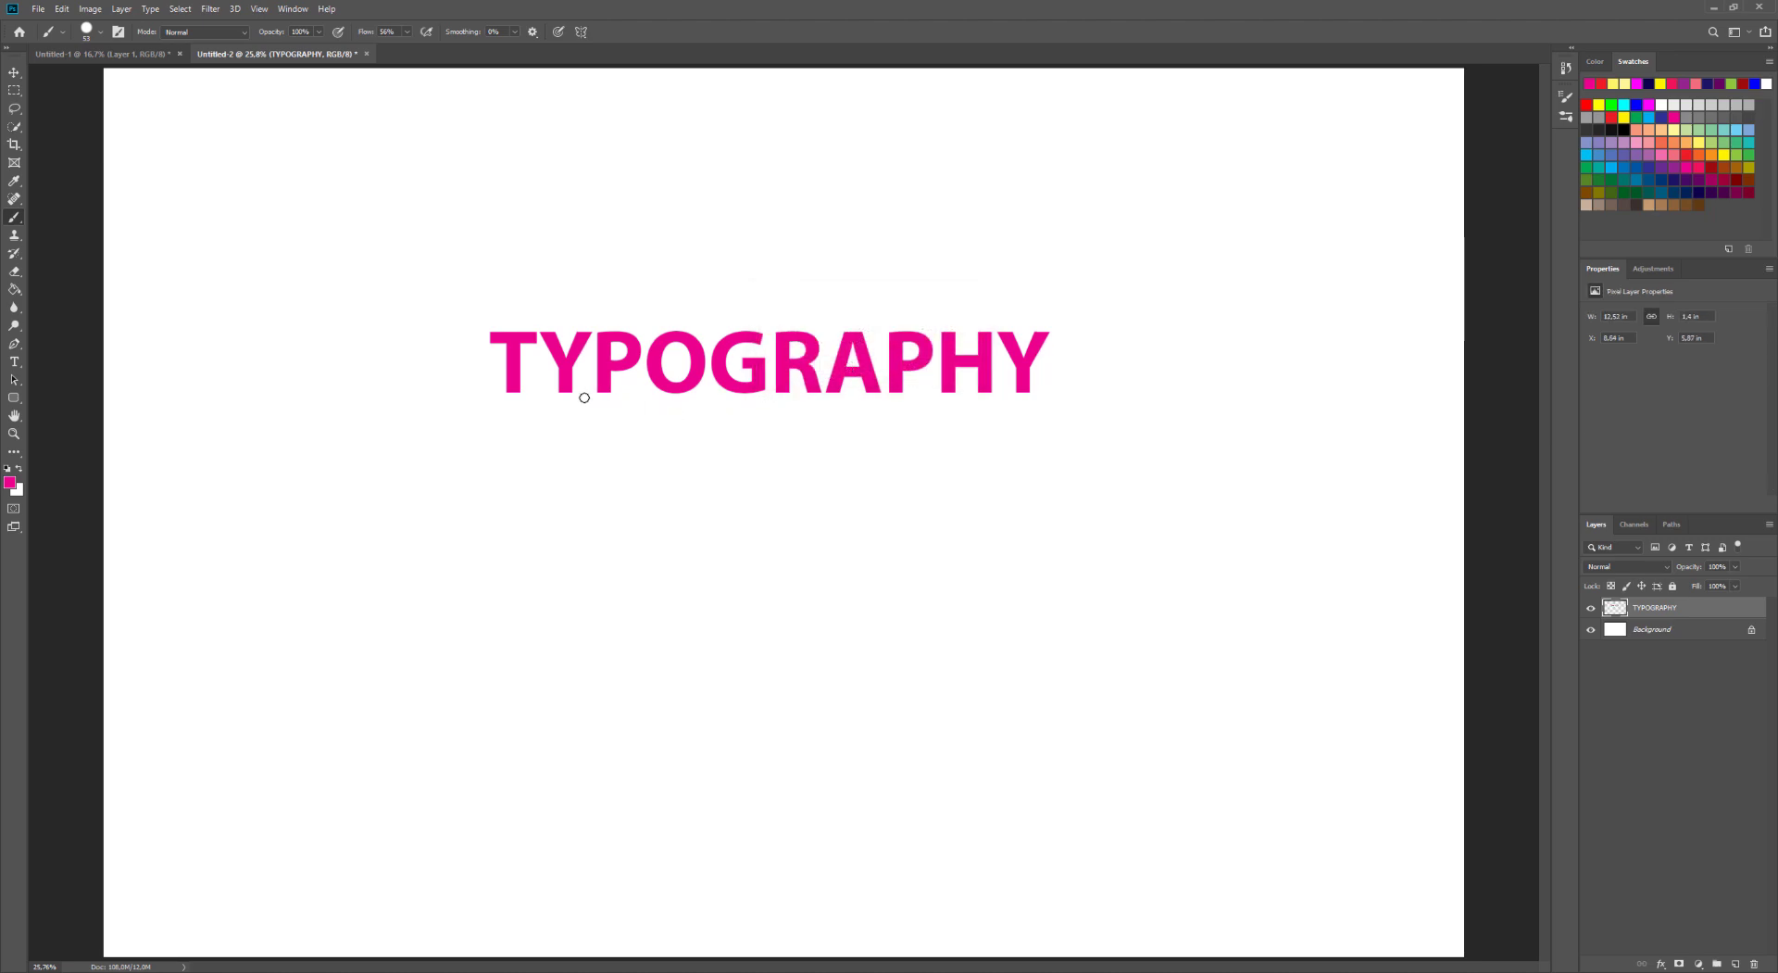
- Paint pink drips with rounded ends running down from the stems of the T and the first Y
drag(591, 403, 658, 425)
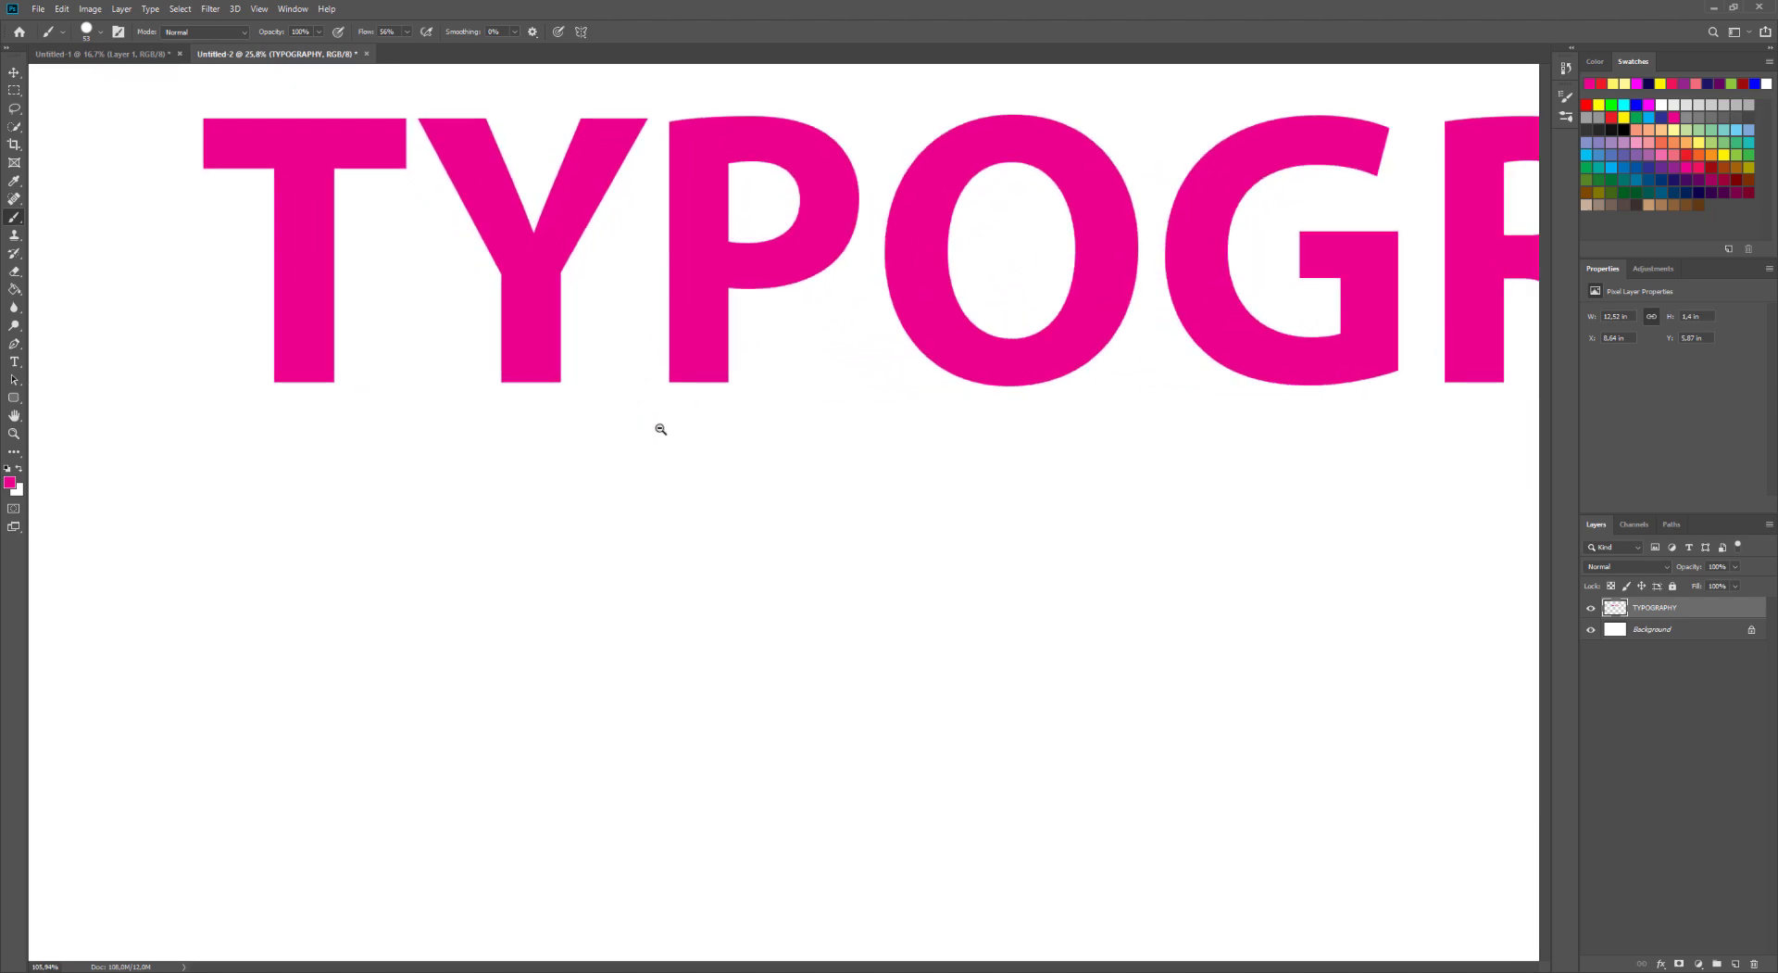
drag(496, 398, 552, 327)
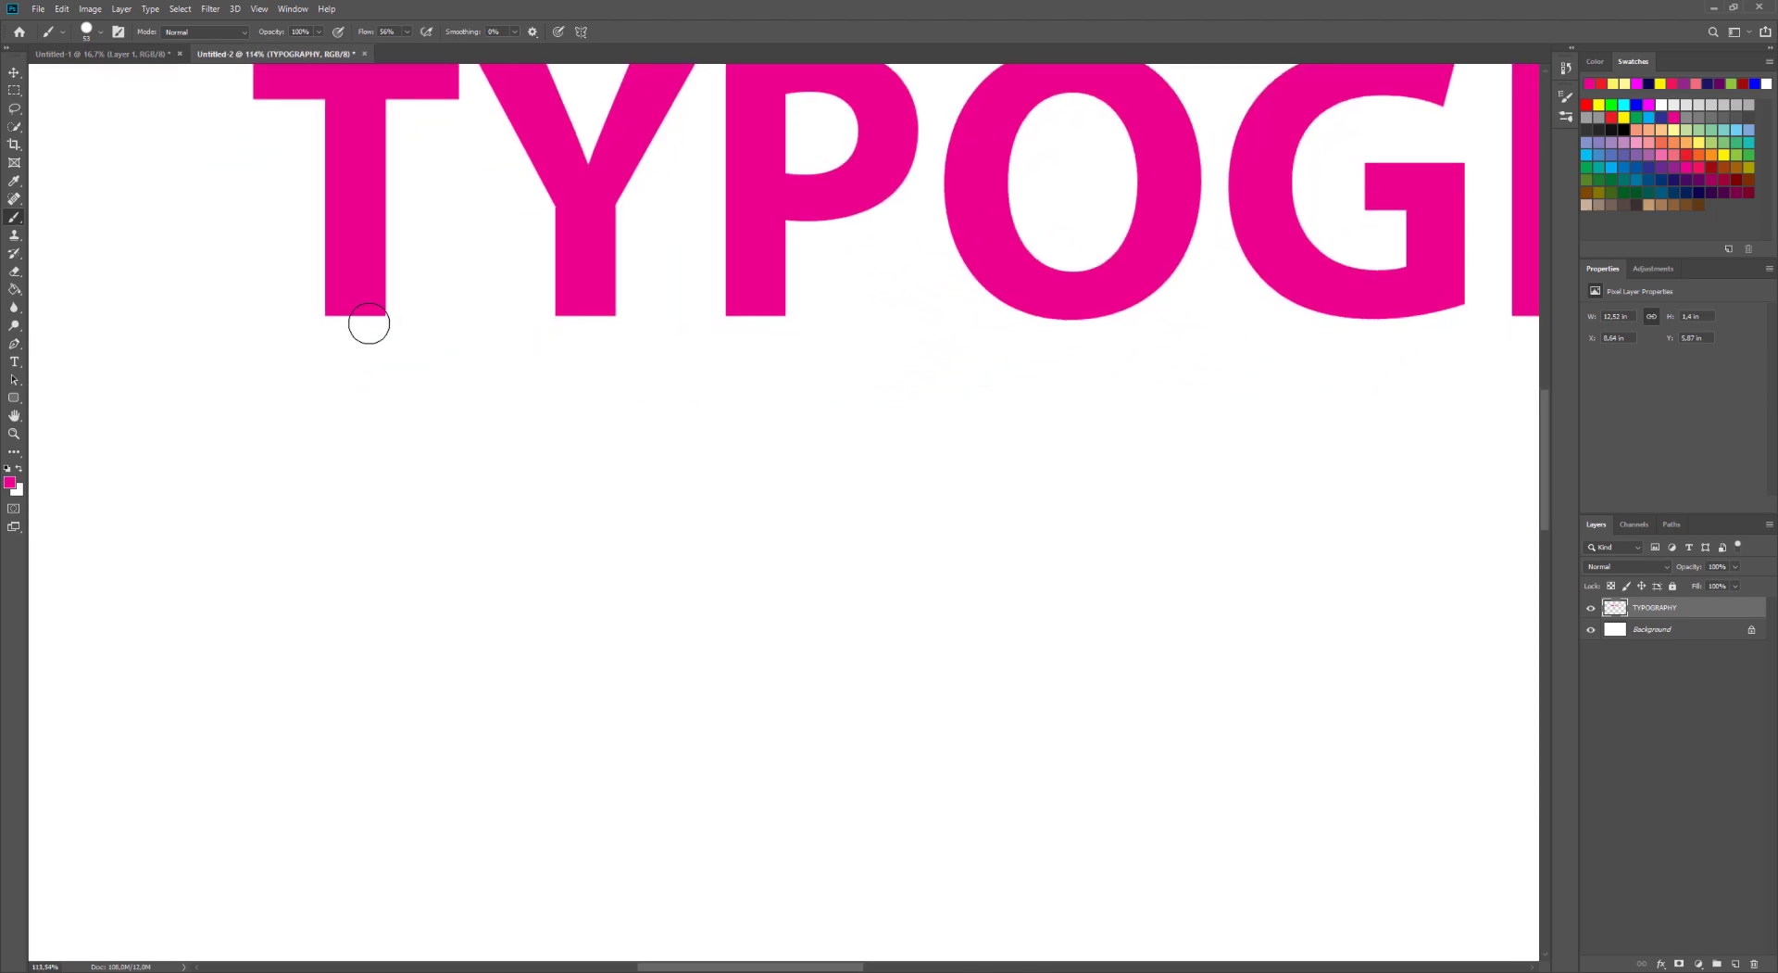
mouse_move(346, 317)
mouse_down()
mouse_move(333, 420)
mouse_move(362, 399)
mouse_move(364, 311)
mouse_move(365, 334)
mouse_up()
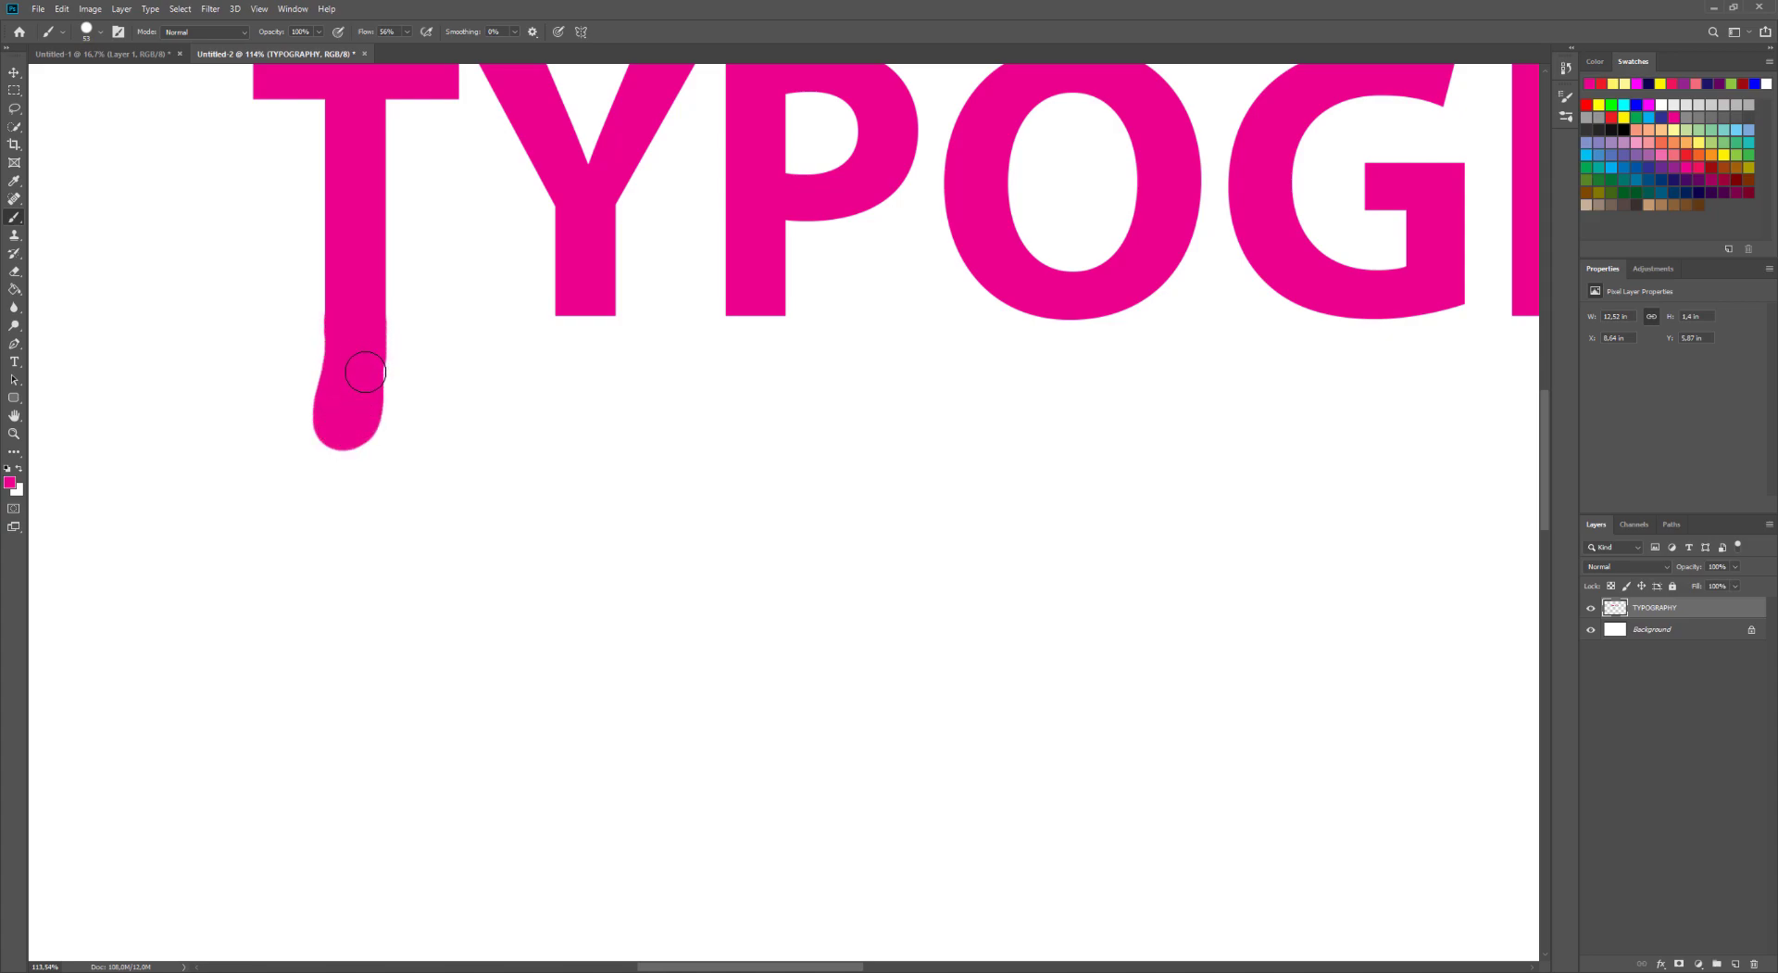
drag(352, 260, 401, 377)
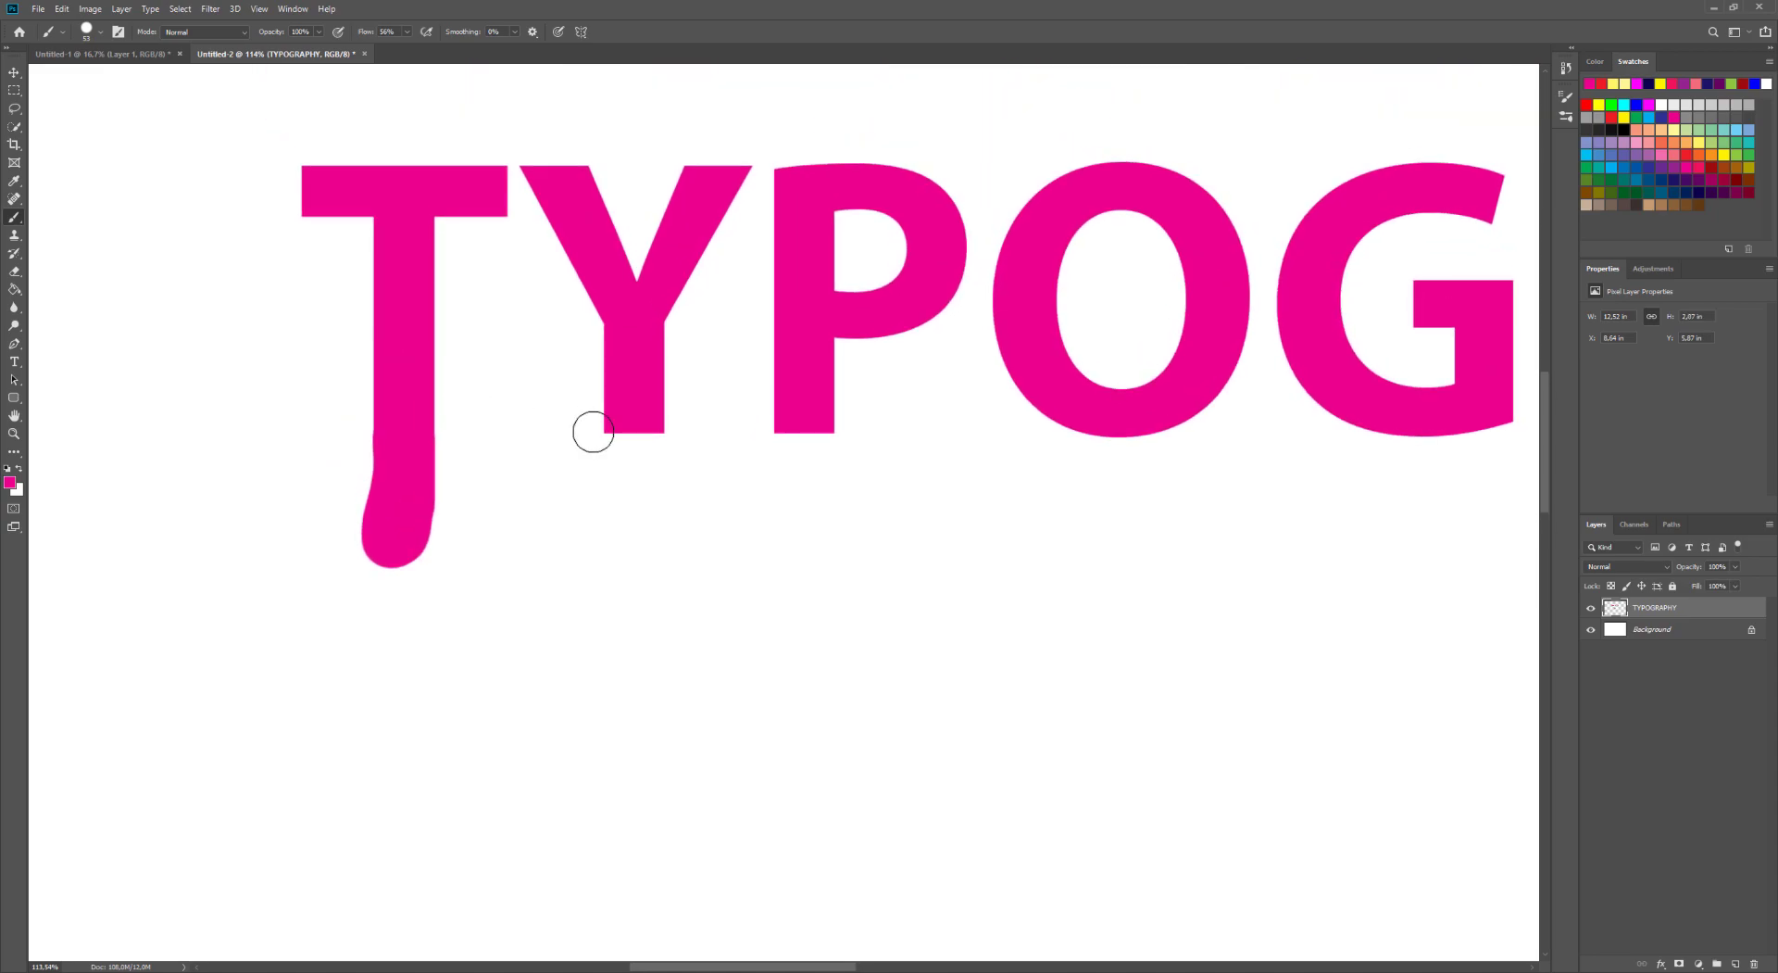
mouse_move(619, 432)
mouse_down()
mouse_move(629, 512)
mouse_move(643, 441)
mouse_up()
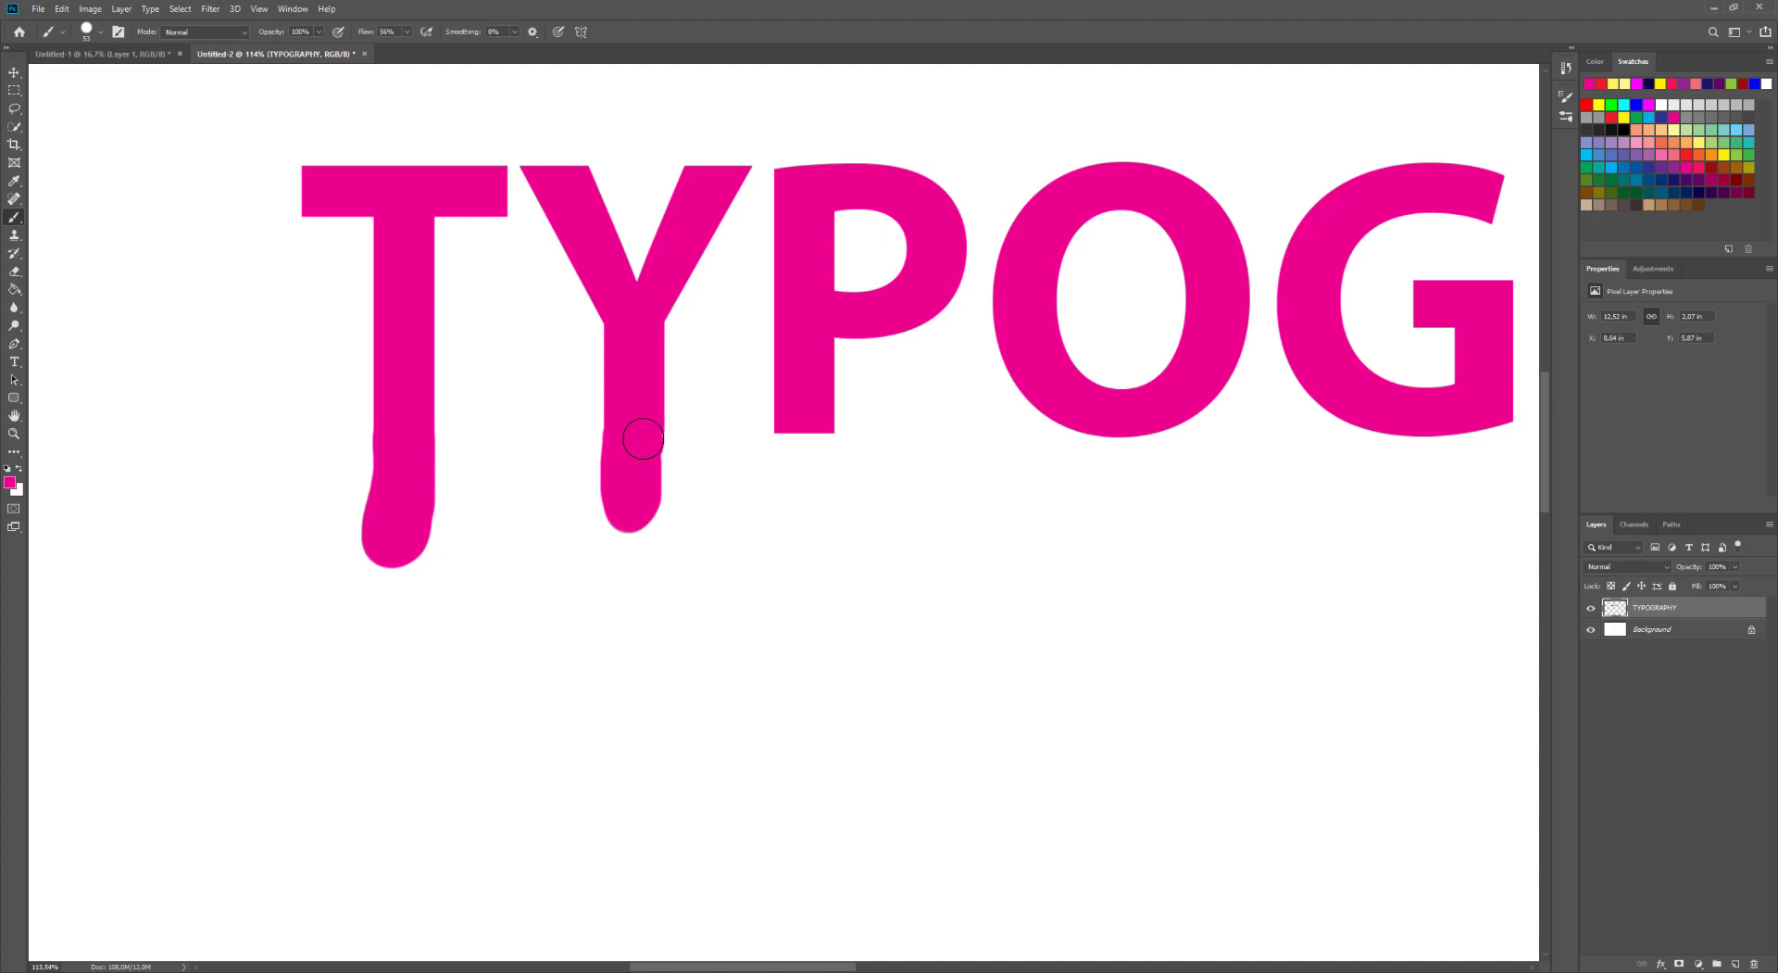
mouse_move(646, 483)
mouse_down()
mouse_move(647, 527)
mouse_move(627, 507)
mouse_up()
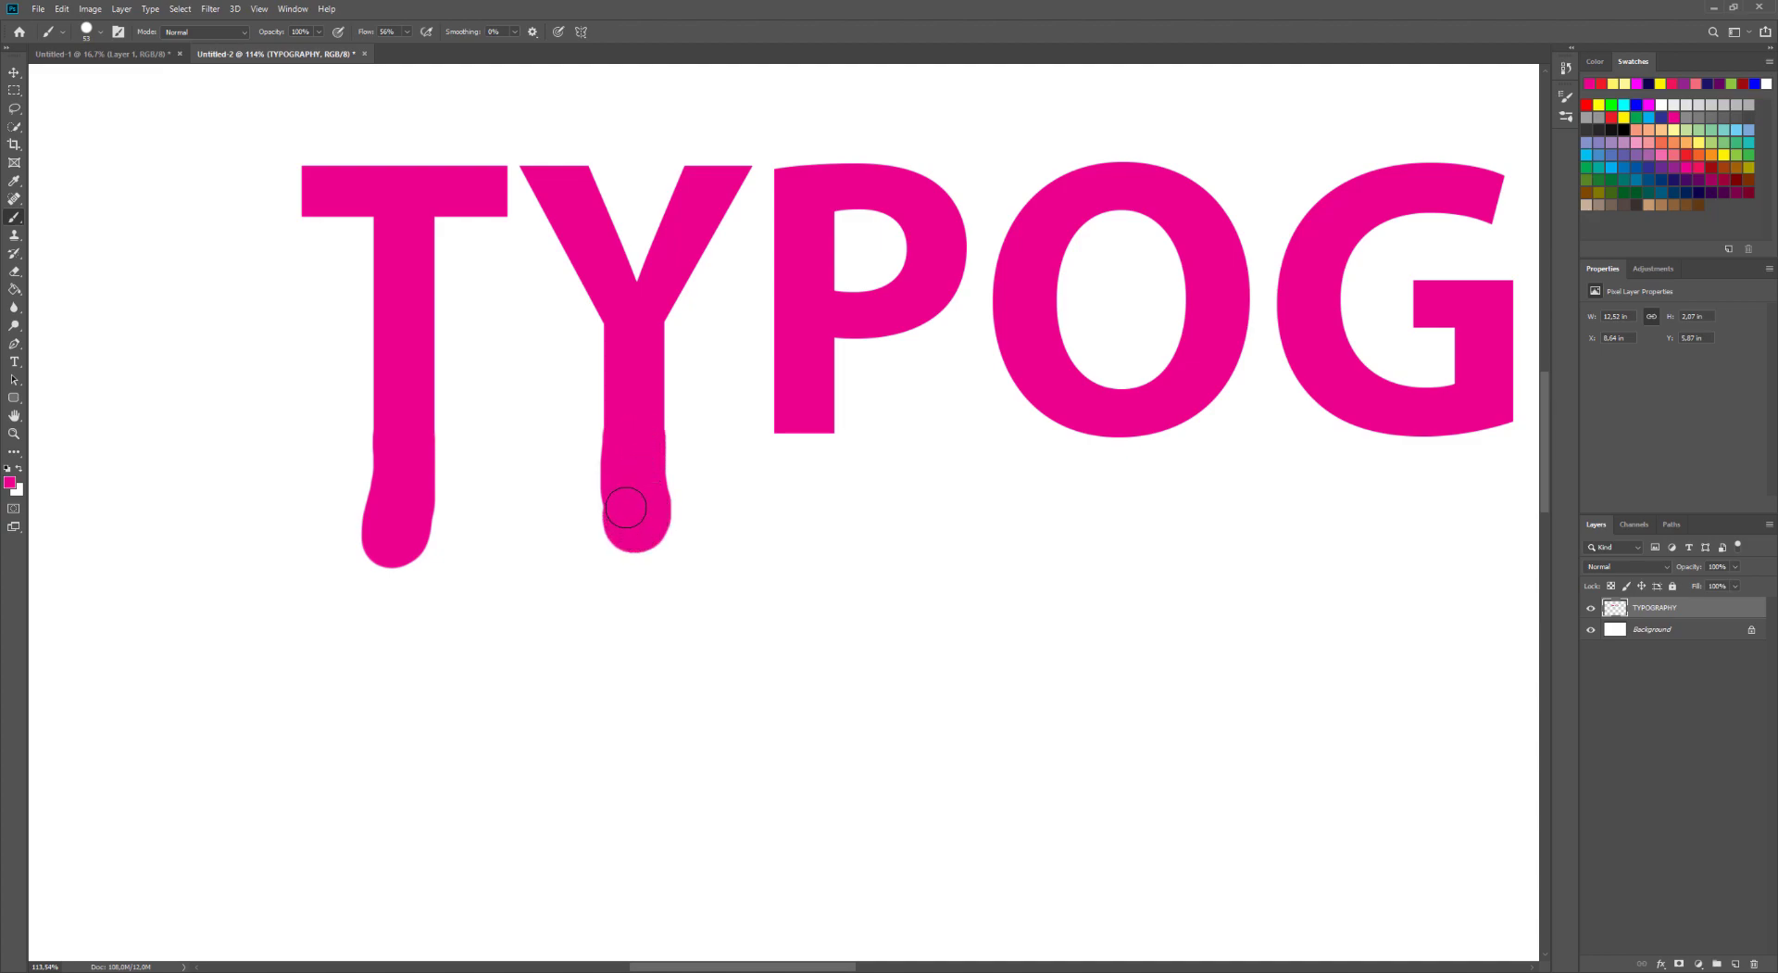
- Paint a thick drip below the first P's stem, and smaller drips under and inside its bowl with a smaller brush
mouse_move(793, 437)
mouse_down()
mouse_move(777, 499)
mouse_move(803, 499)
mouse_move(815, 467)
mouse_move(809, 438)
mouse_move(815, 468)
mouse_move(788, 510)
mouse_up()
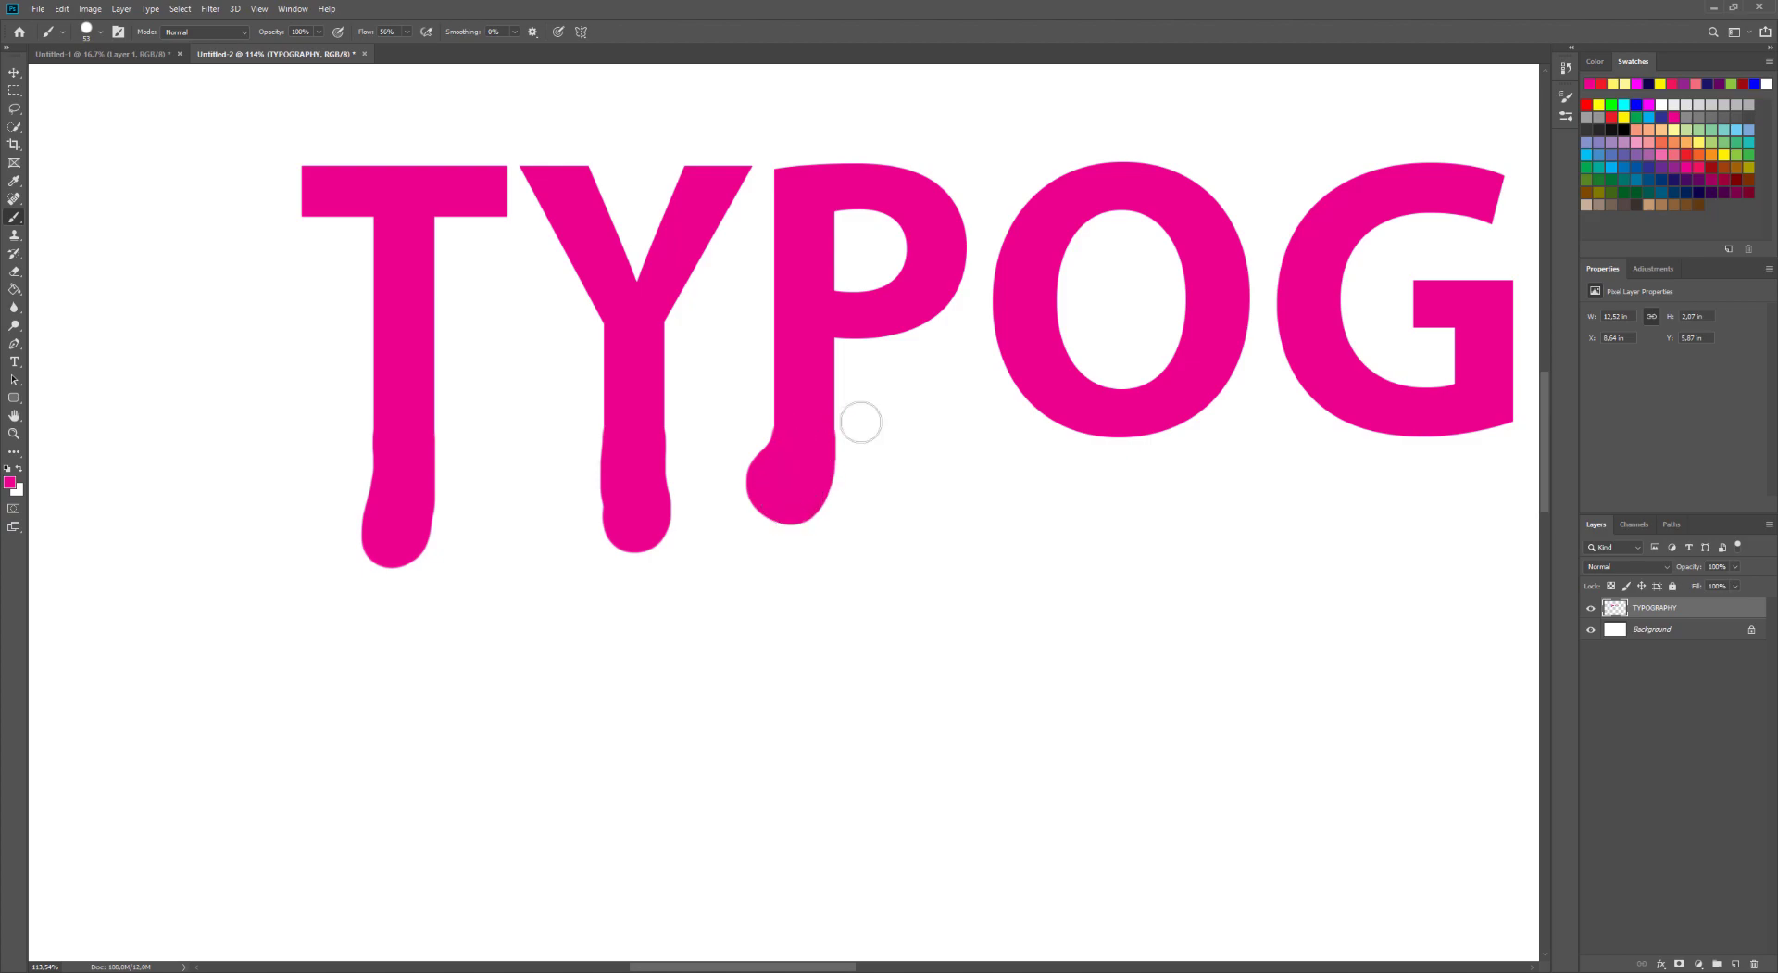
drag(898, 438, 774, 397)
right_click(759, 292)
mouse_move(841, 324)
mouse_down()
mouse_move(755, 308)
mouse_move(765, 351)
mouse_move(763, 288)
mouse_move(766, 348)
mouse_up()
click(755, 285)
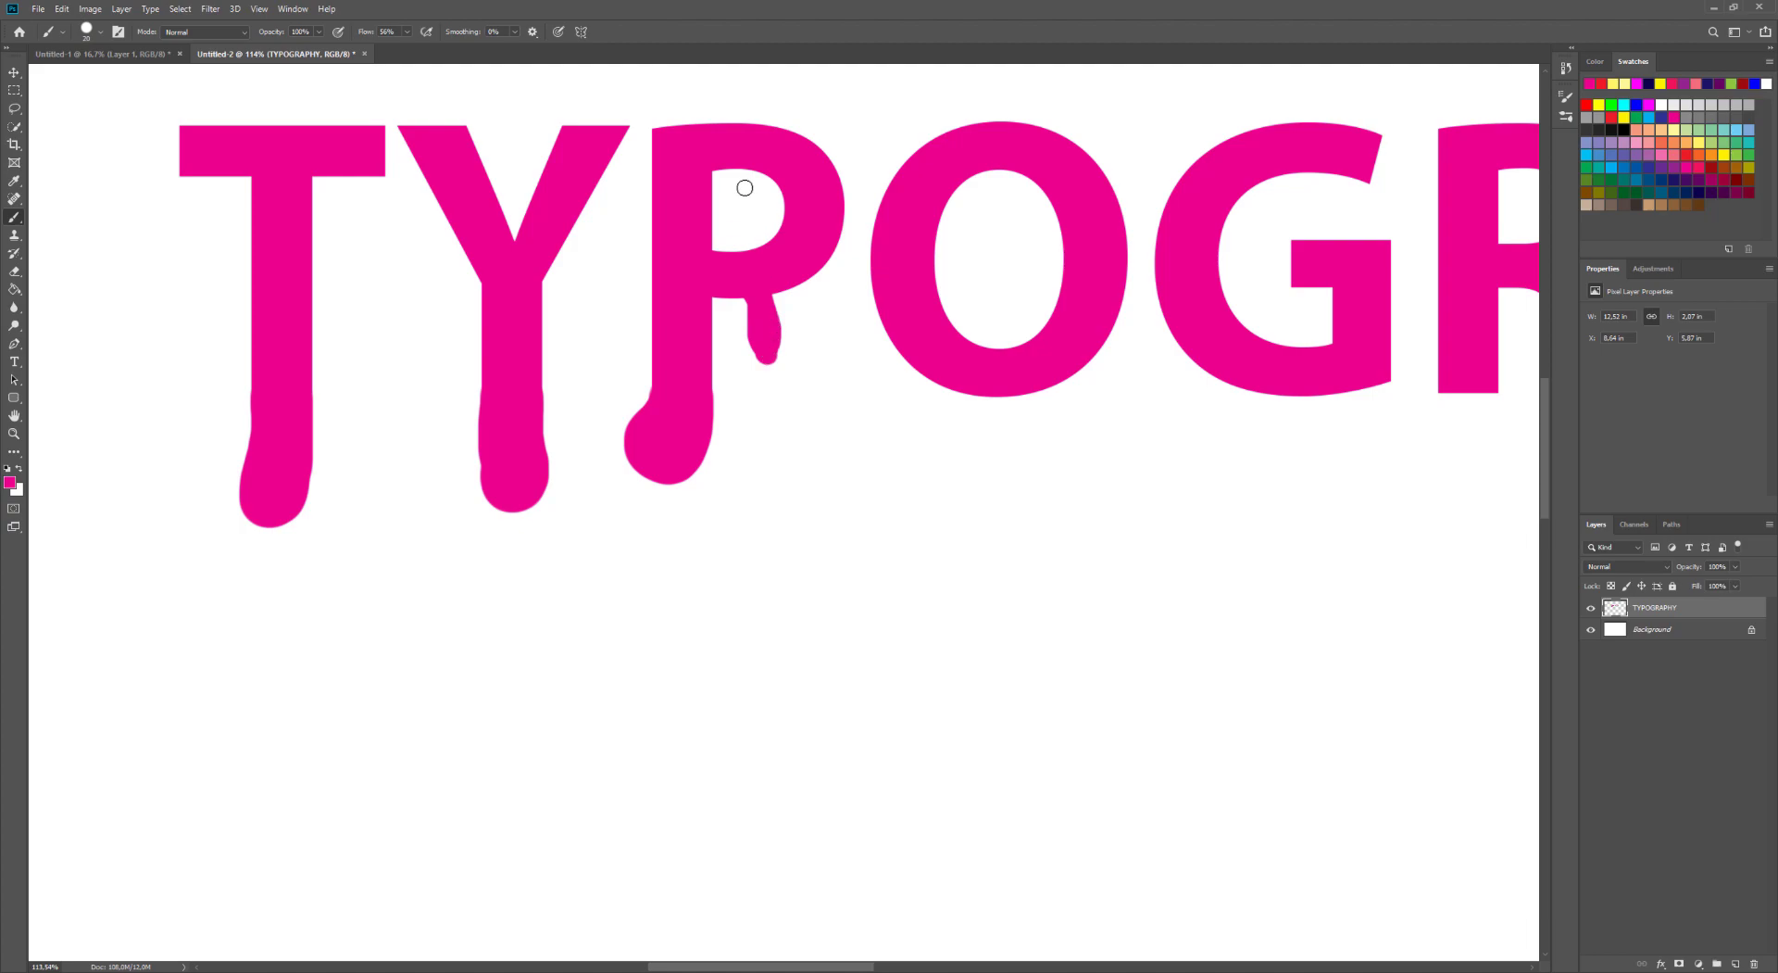
drag(734, 187, 748, 196)
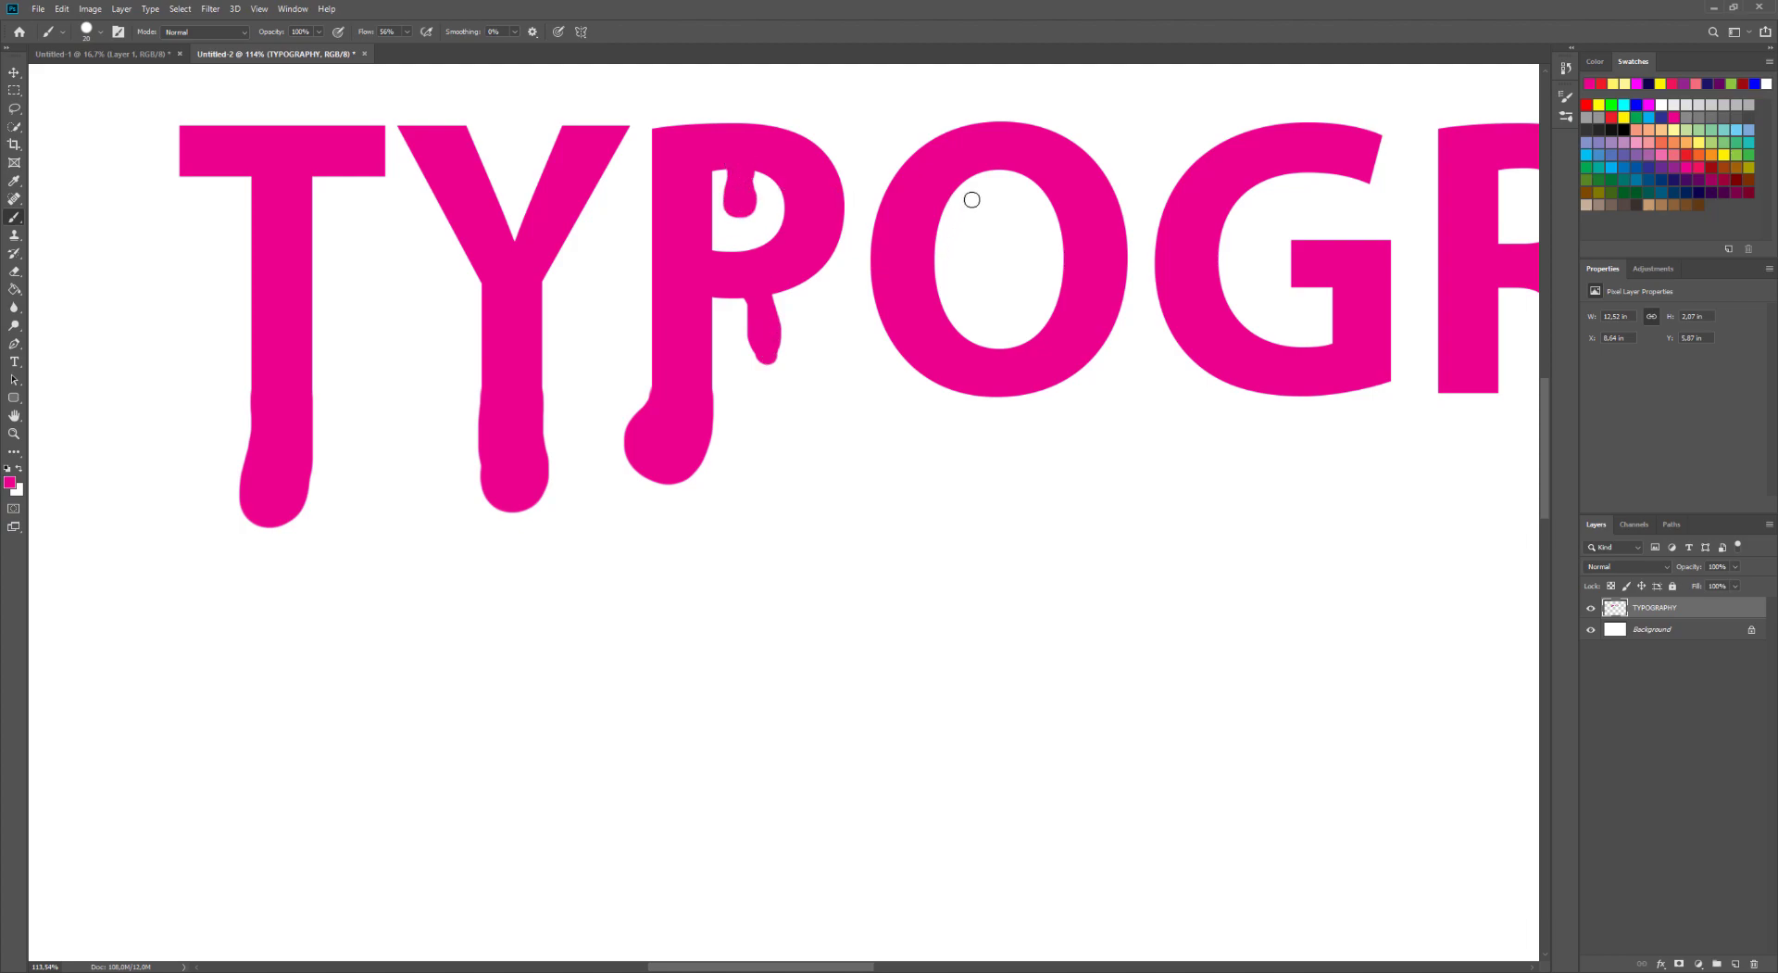
- Paint a thin drip inside the O, and thicker ones with a larger brush below the O and the G
drag(991, 175, 991, 250)
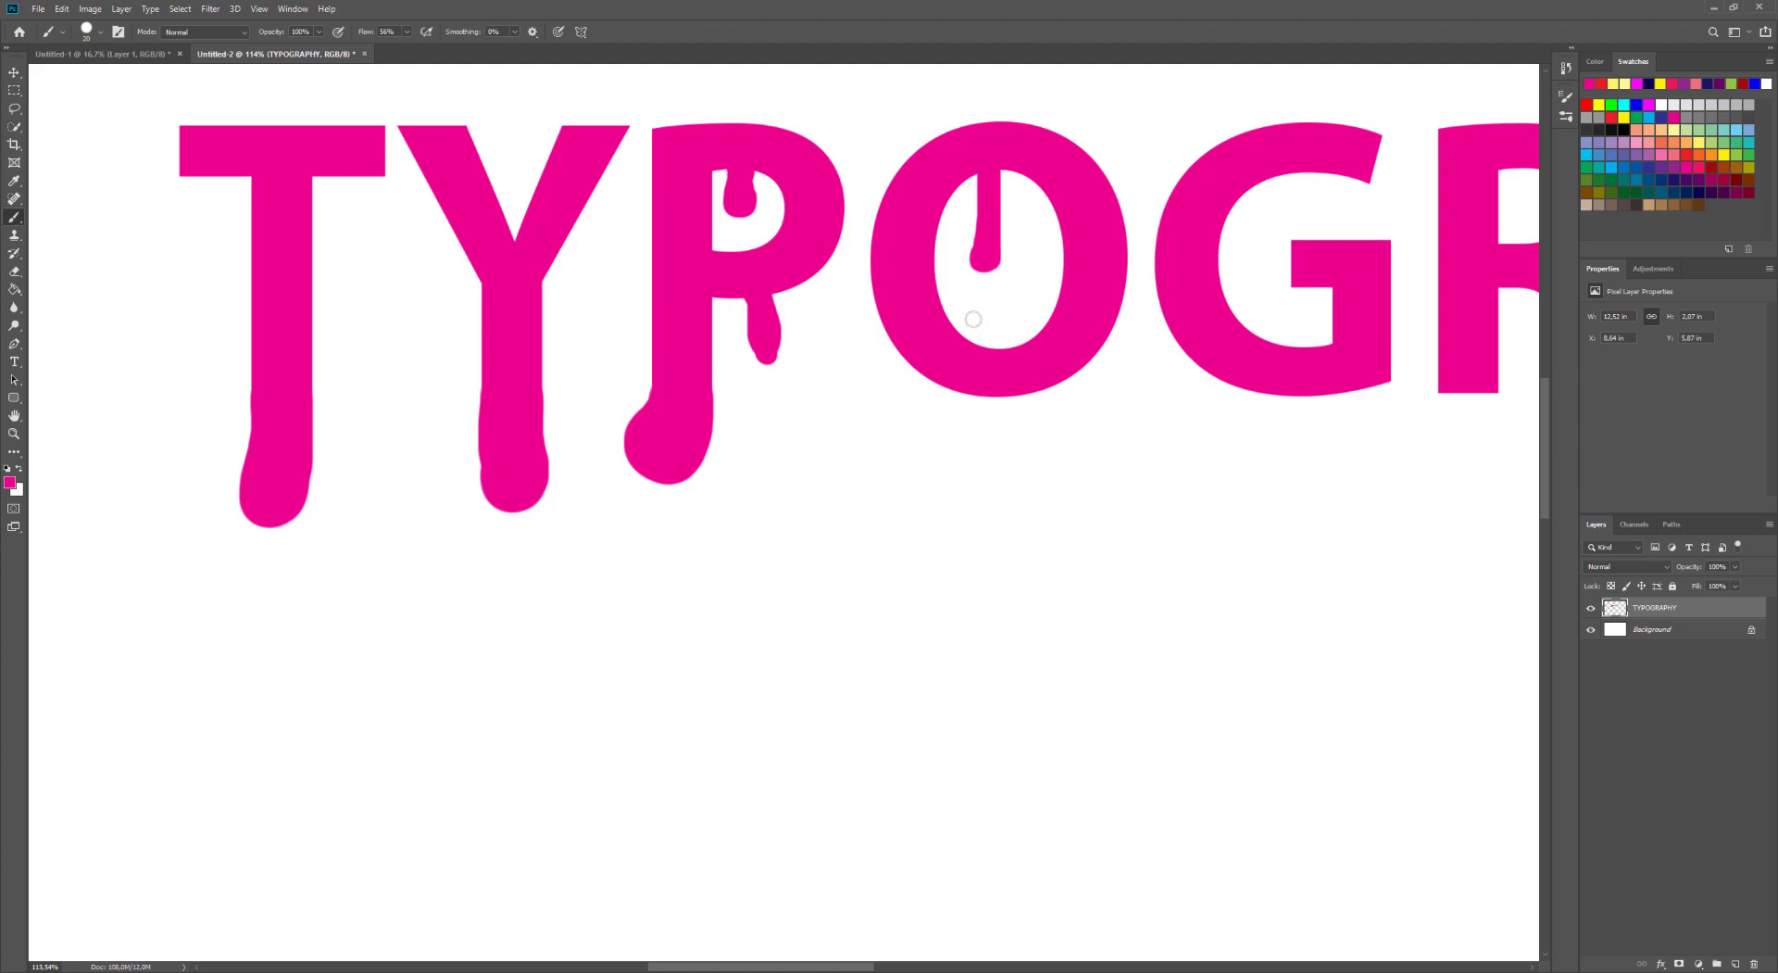
right_click(967, 381)
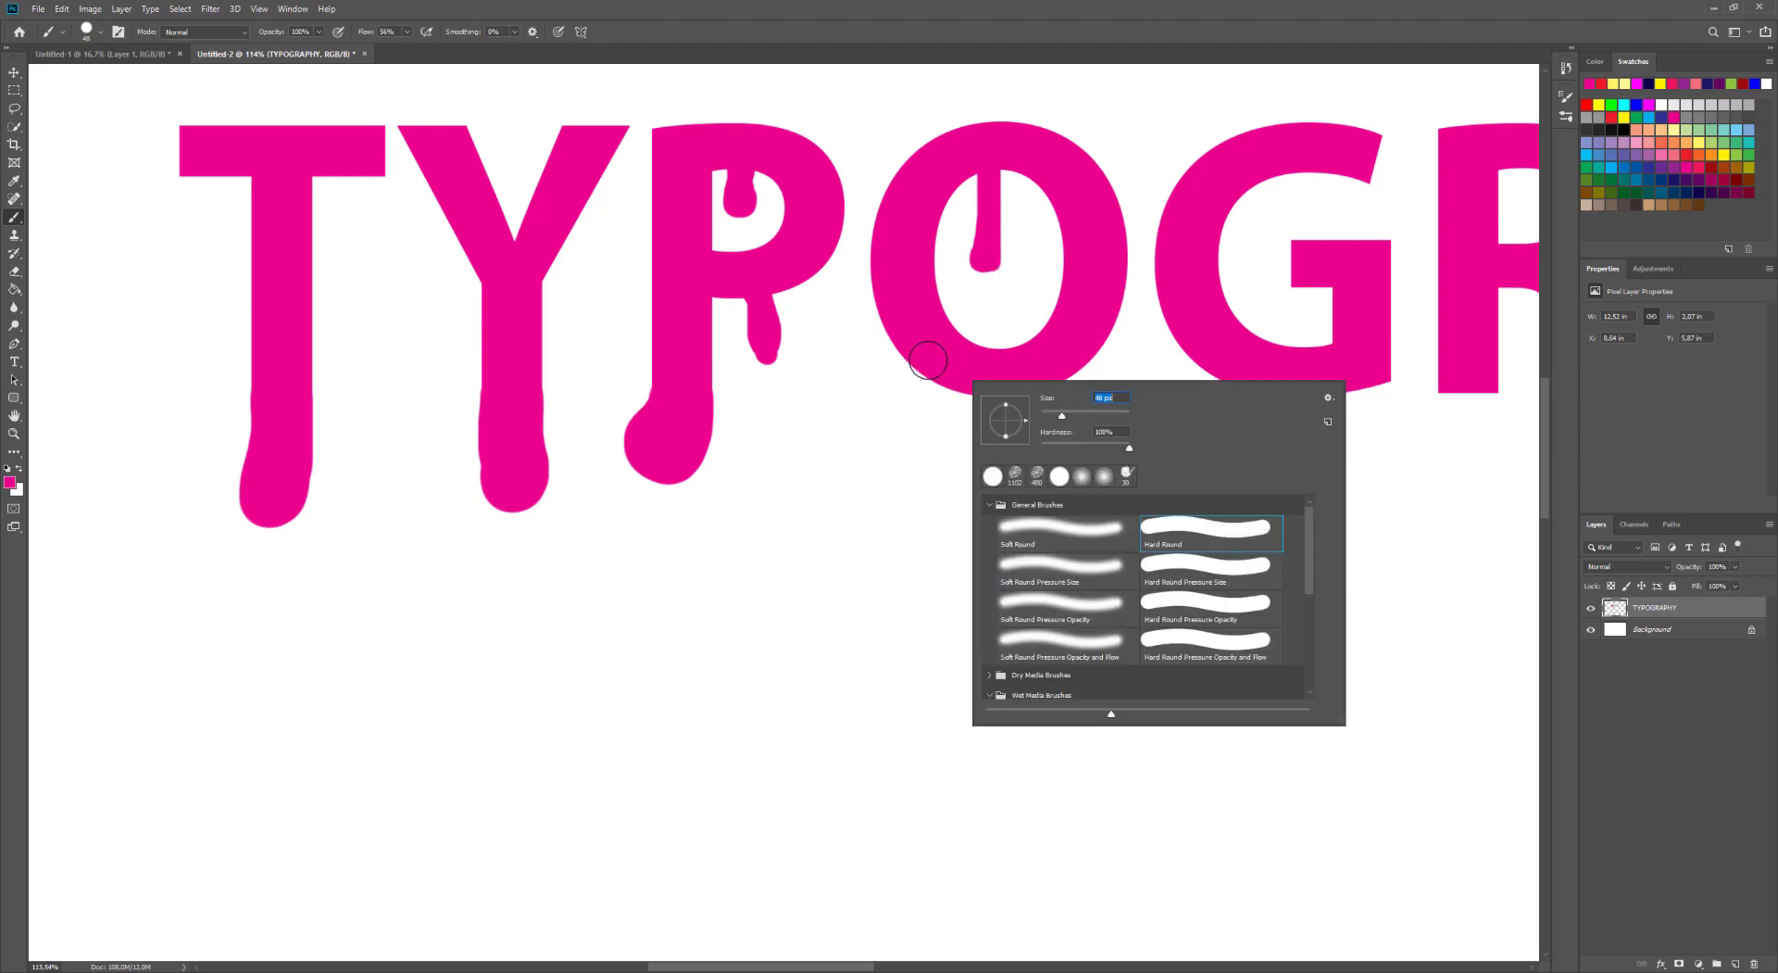
mouse_move(954, 369)
mouse_down()
mouse_move(986, 483)
mouse_move(998, 443)
mouse_move(988, 406)
mouse_move(971, 490)
mouse_move(995, 490)
mouse_move(966, 480)
mouse_move(962, 377)
mouse_move(987, 417)
mouse_move(997, 398)
mouse_move(1004, 455)
mouse_move(989, 499)
mouse_move(952, 468)
mouse_up()
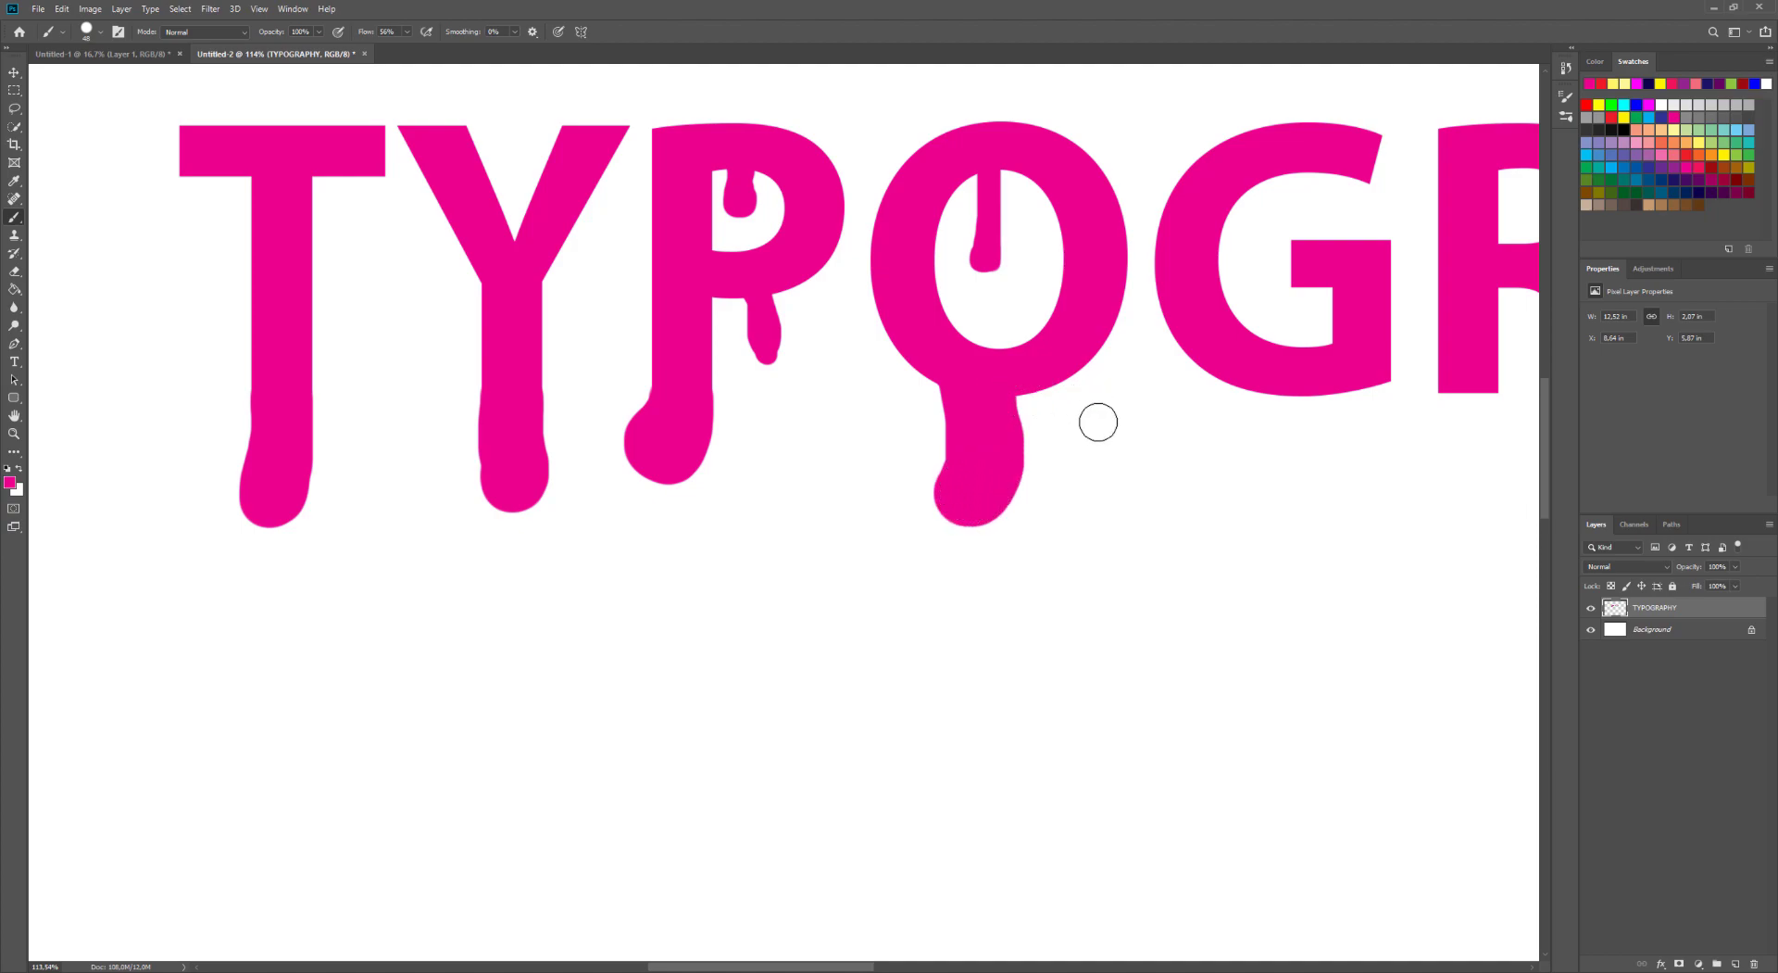
scroll(1108, 417, right, 4)
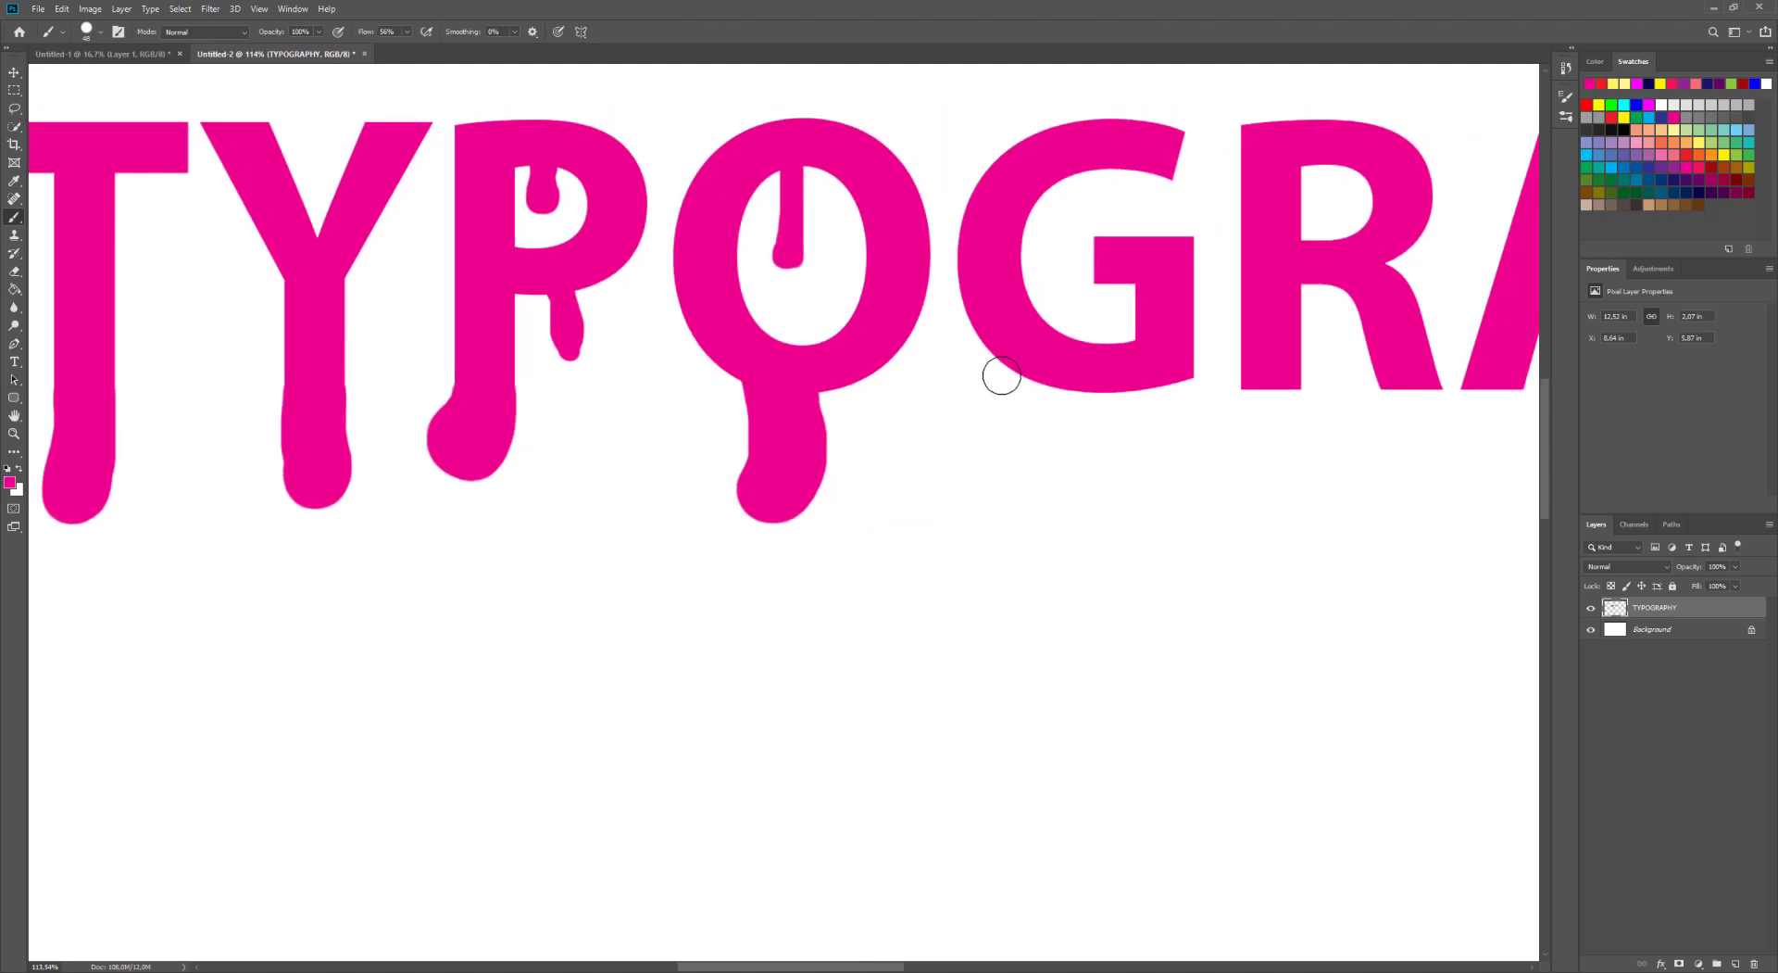
mouse_move(1023, 372)
mouse_down()
mouse_move(1073, 427)
mouse_move(1053, 528)
mouse_move(1070, 549)
mouse_move(1090, 533)
mouse_move(1076, 533)
mouse_move(1084, 434)
mouse_move(1027, 352)
mouse_move(1070, 460)
mouse_move(1180, 392)
mouse_move(1169, 439)
mouse_move(1167, 356)
mouse_up()
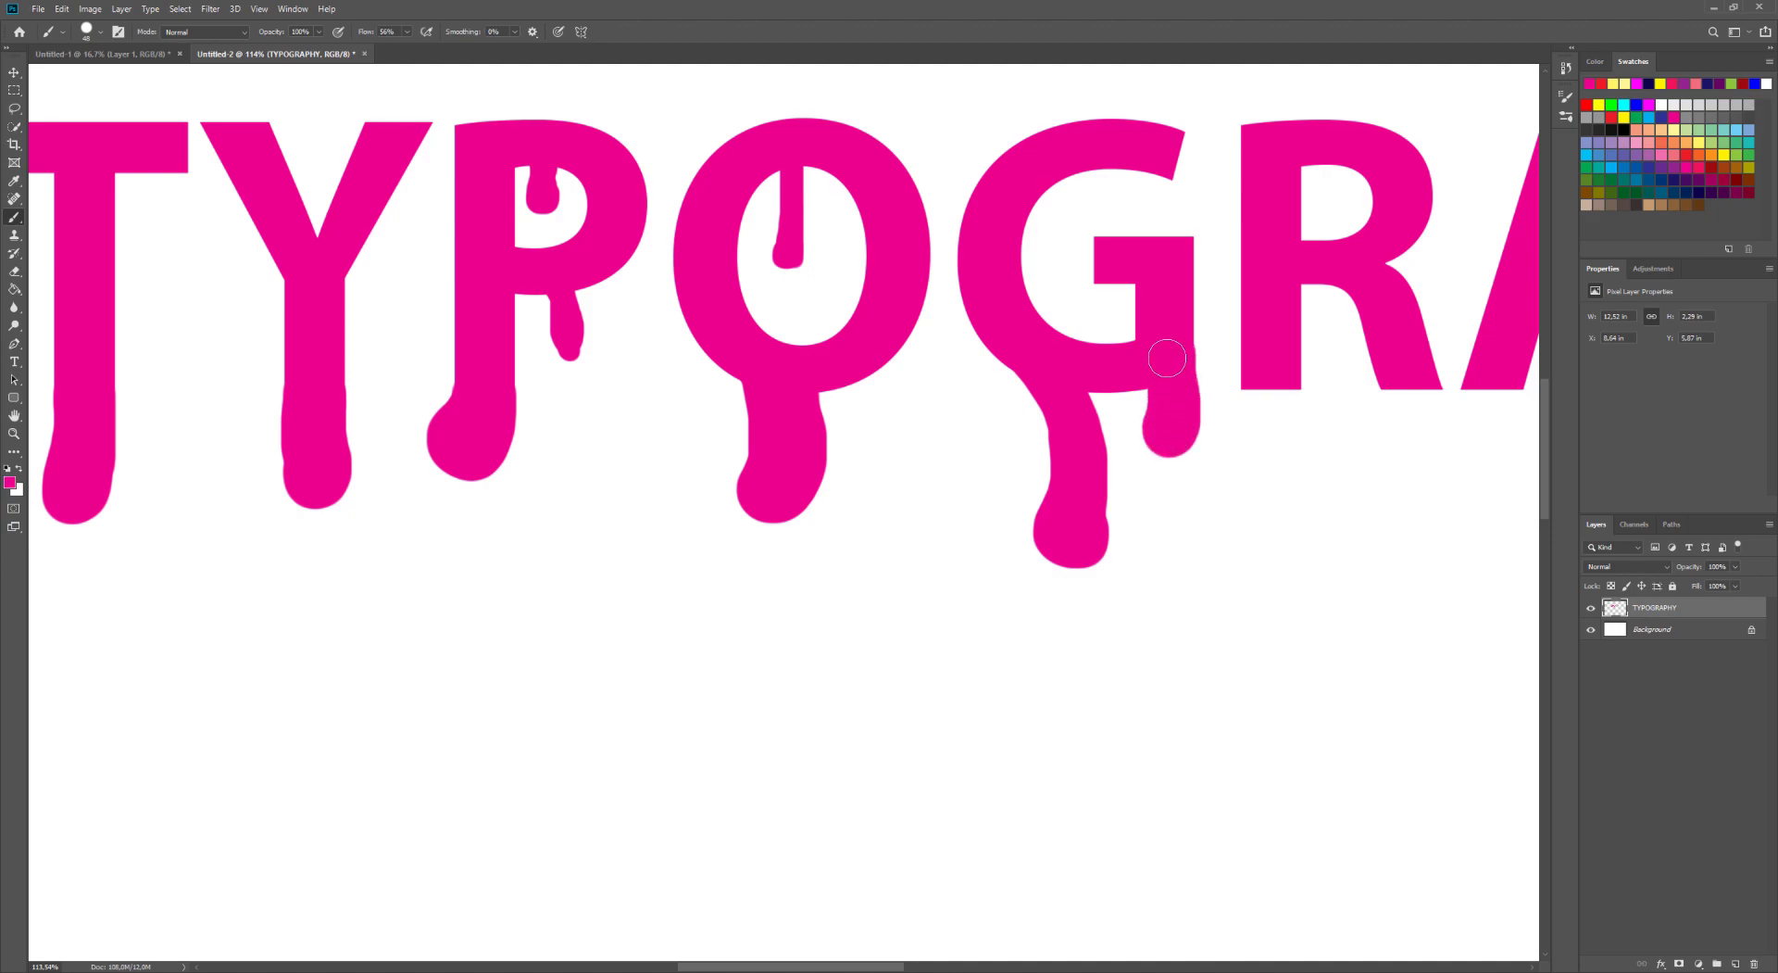
- Set the brush size to 14 px and paint small drips at the G's upper tip and inside the R's bowl
right_click(1156, 157)
text(14)
key(Return)
mouse_move(1218, 354)
mouse_down()
mouse_move(956, 358)
mouse_move(881, 380)
mouse_up()
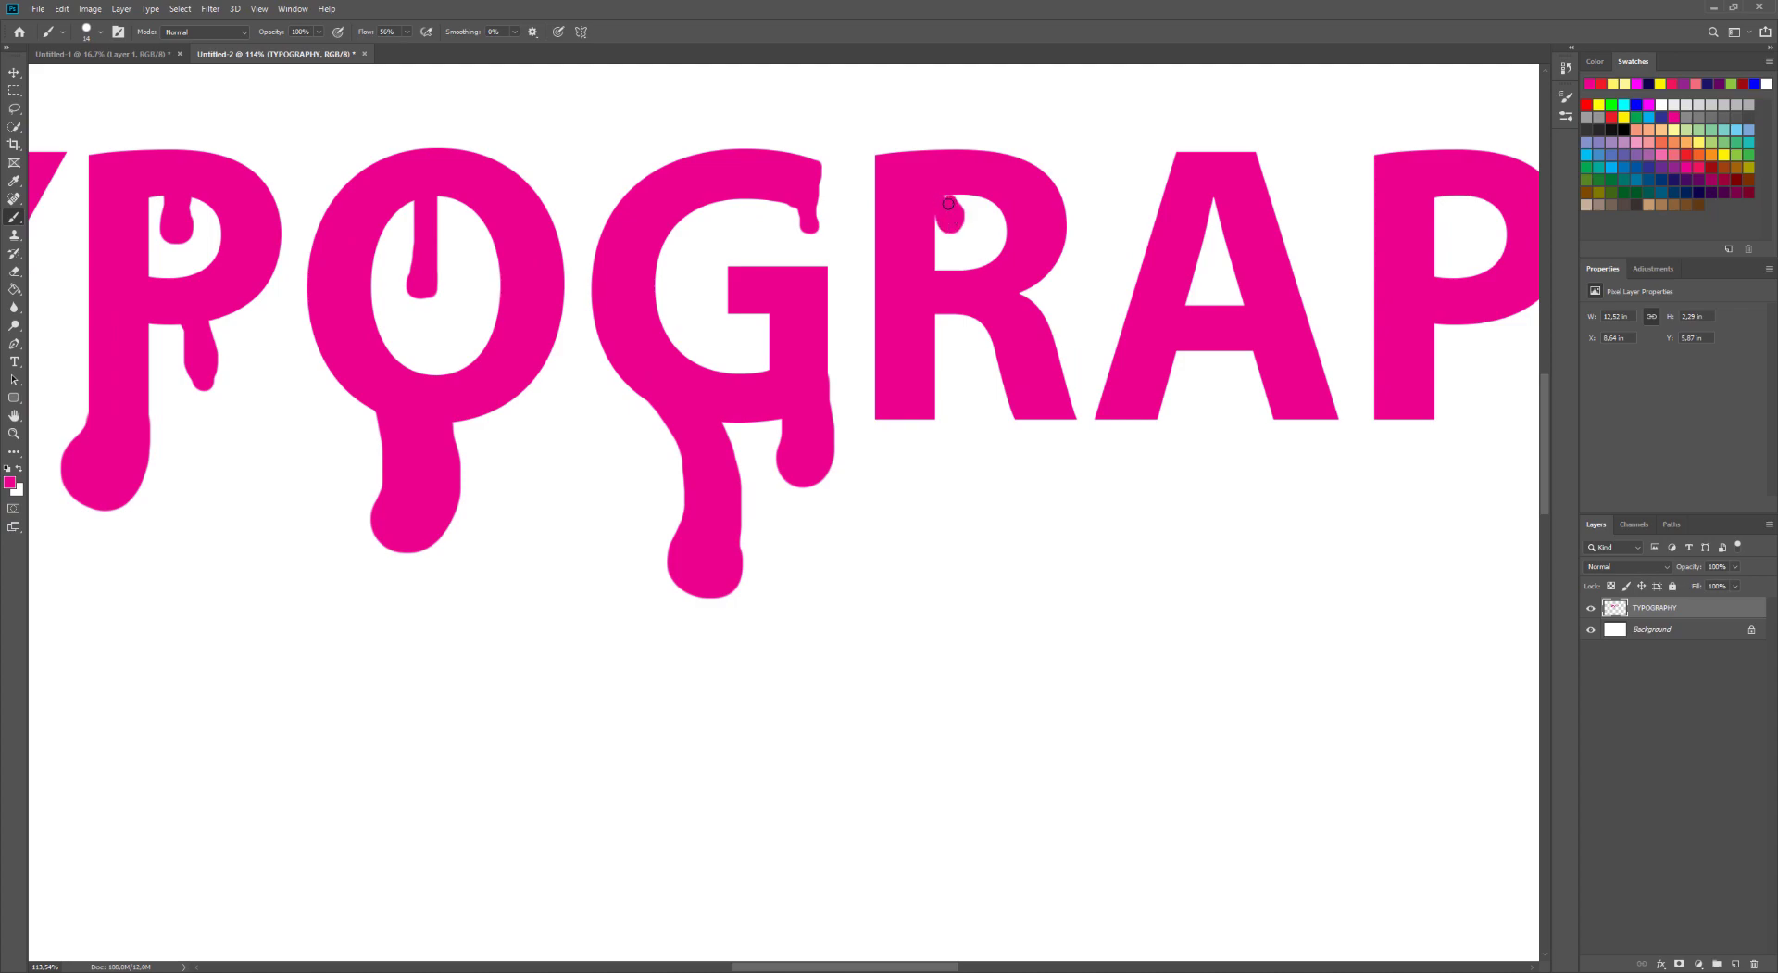
- Enlarge the brush and paint long, rounded drips below both legs of the R
right_click(947, 350)
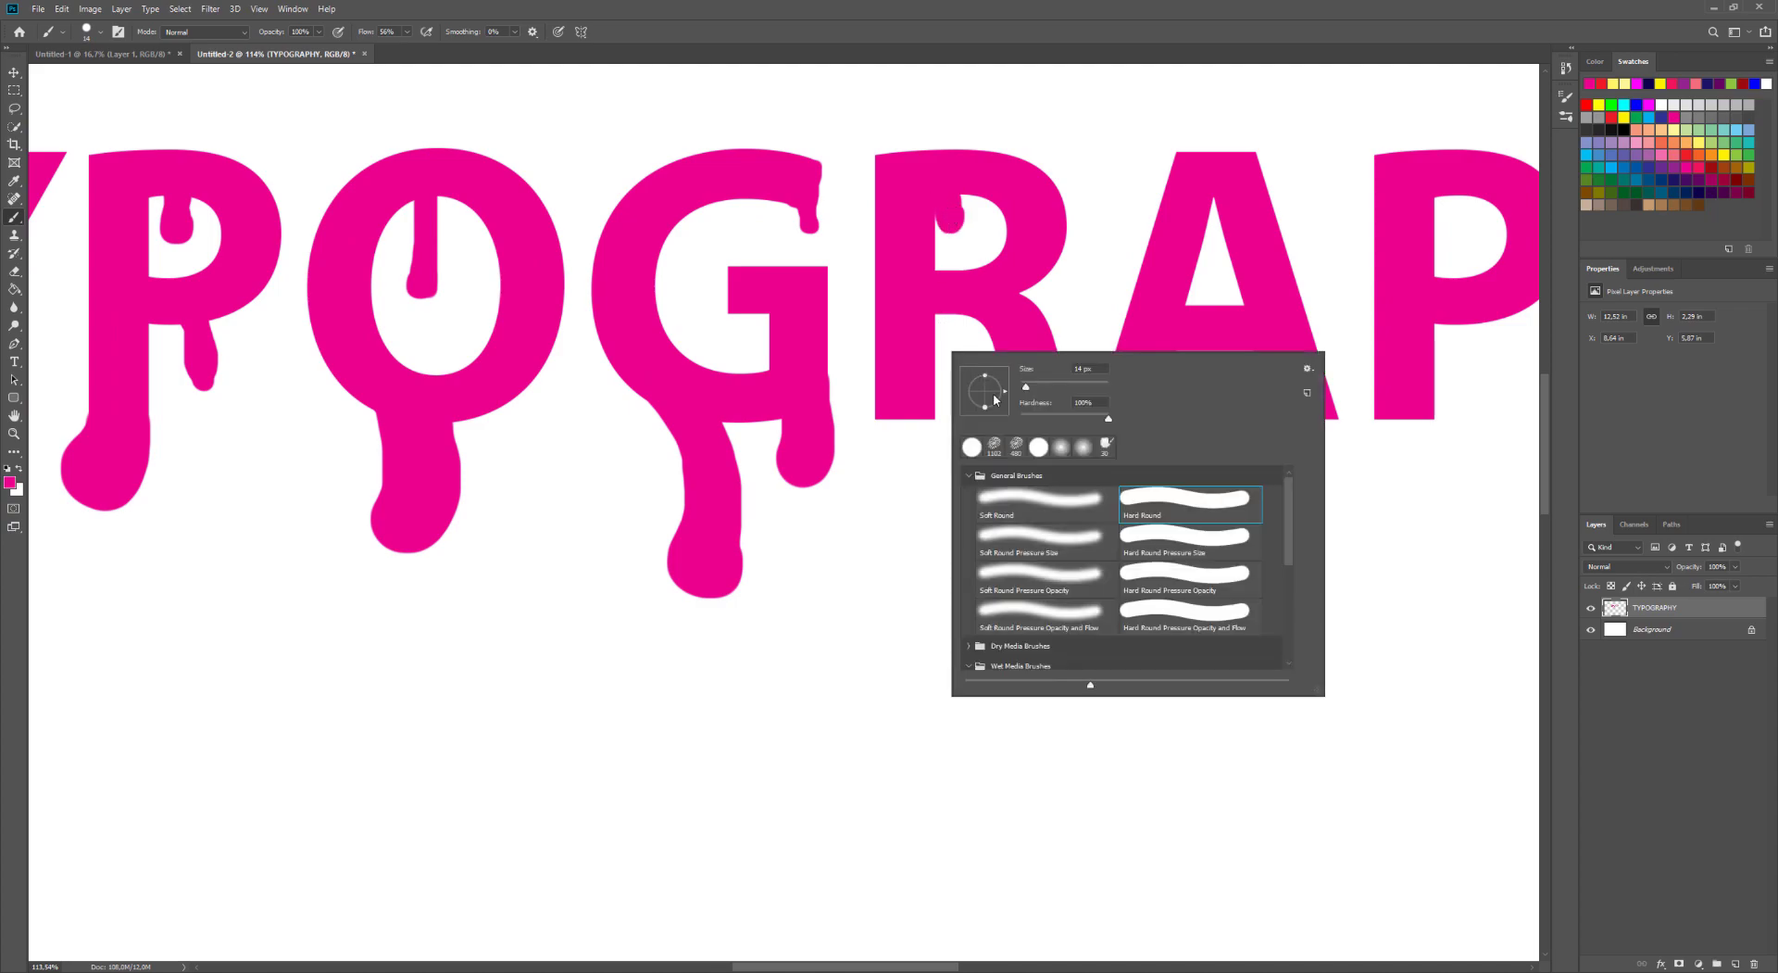
drag(1036, 389, 1042, 388)
mouse_move(898, 412)
mouse_down()
mouse_move(884, 523)
mouse_move(903, 535)
mouse_move(916, 424)
mouse_move(917, 463)
mouse_move(896, 536)
mouse_up()
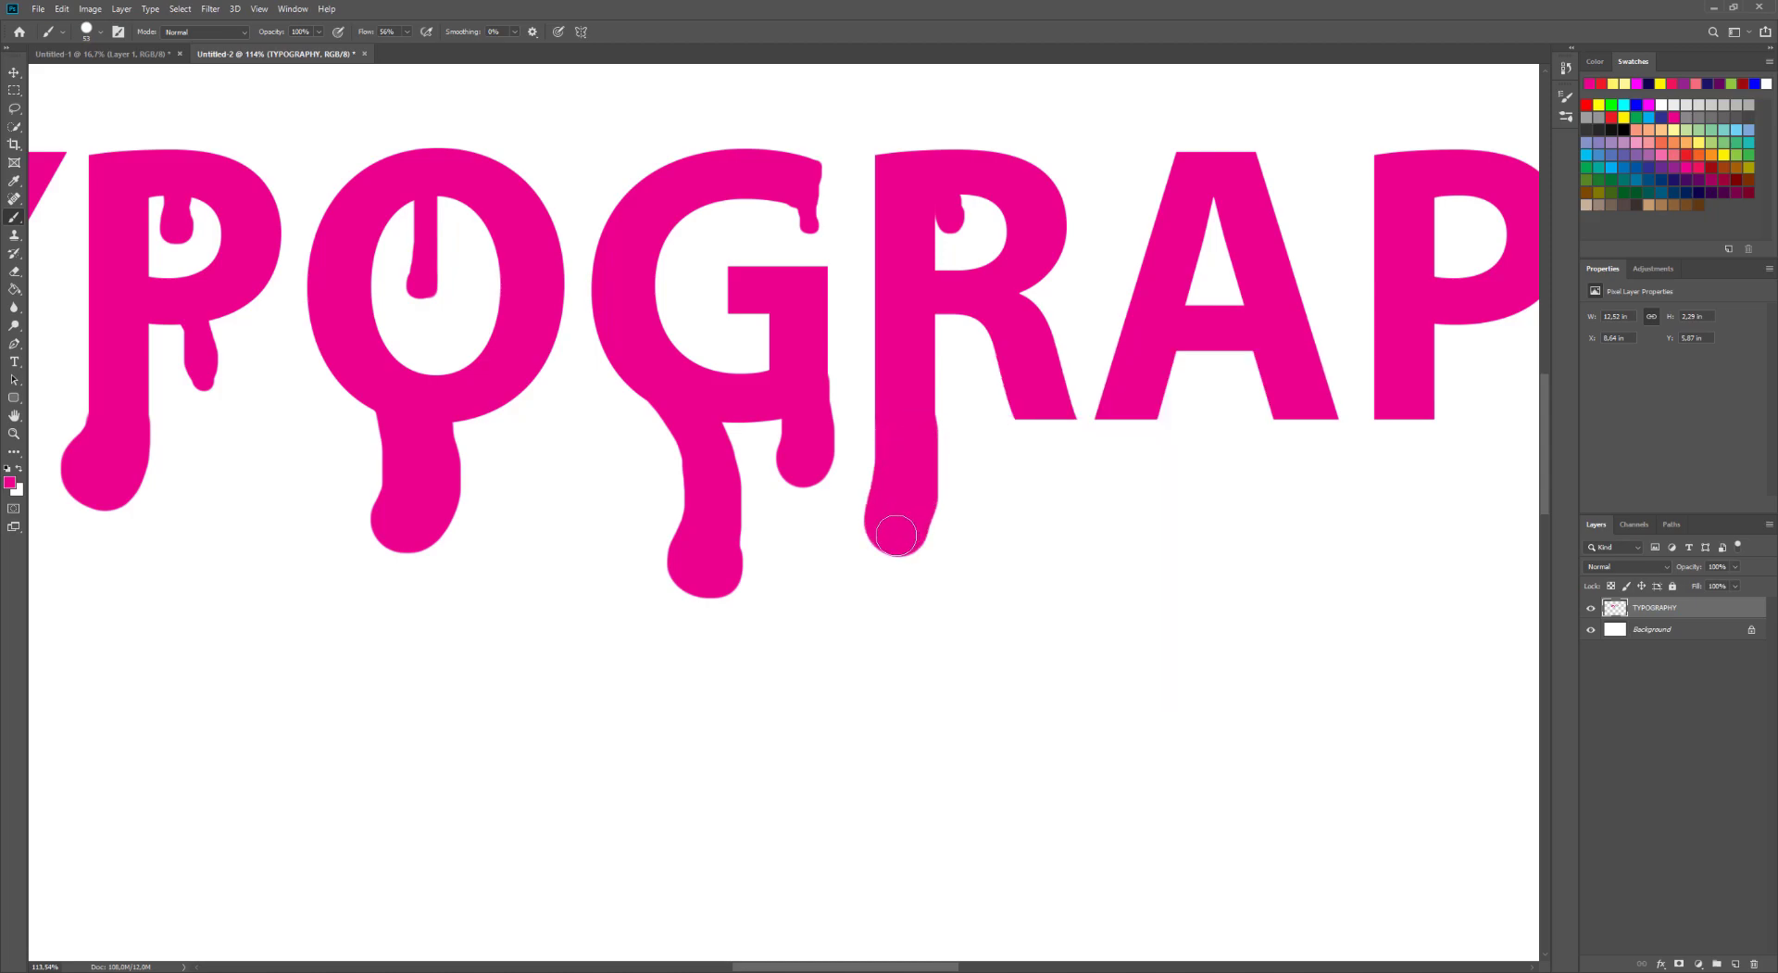
mouse_move(1022, 398)
mouse_down()
mouse_move(1019, 491)
mouse_move(1057, 432)
mouse_up()
- Paint a small drip inside the A and rounded drips below both its legs, adjusting the brush size
right_click(1040, 478)
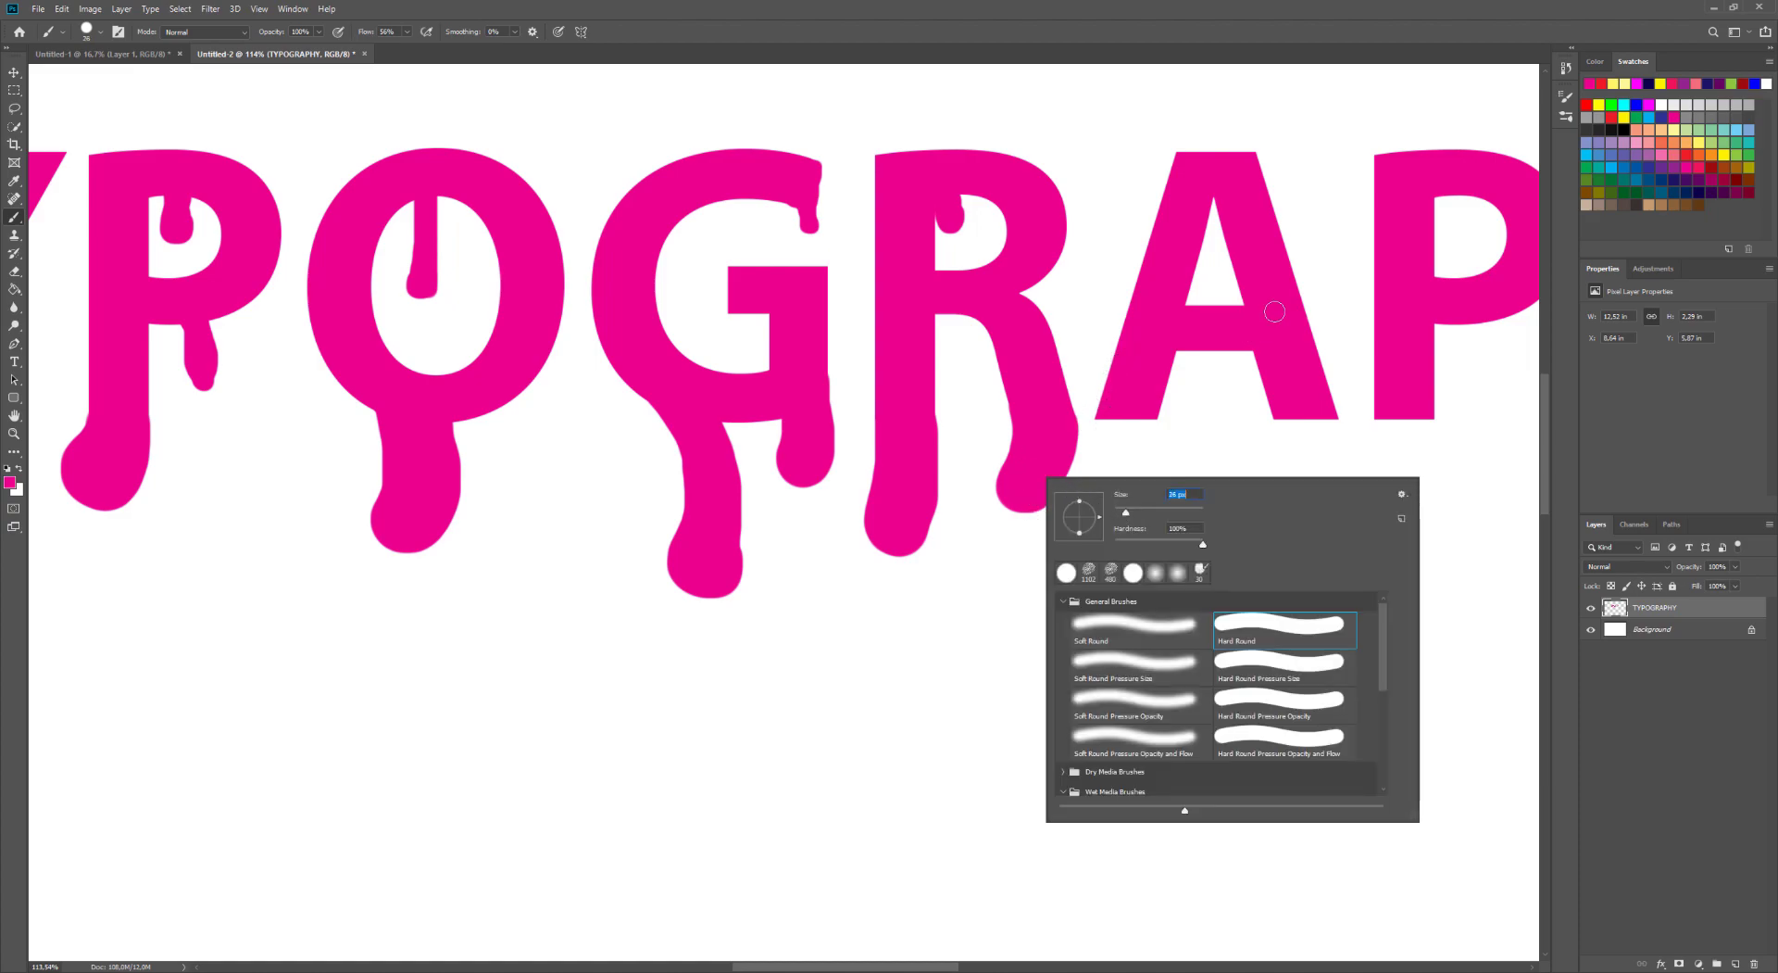
key(Return)
drag(1214, 199, 1218, 266)
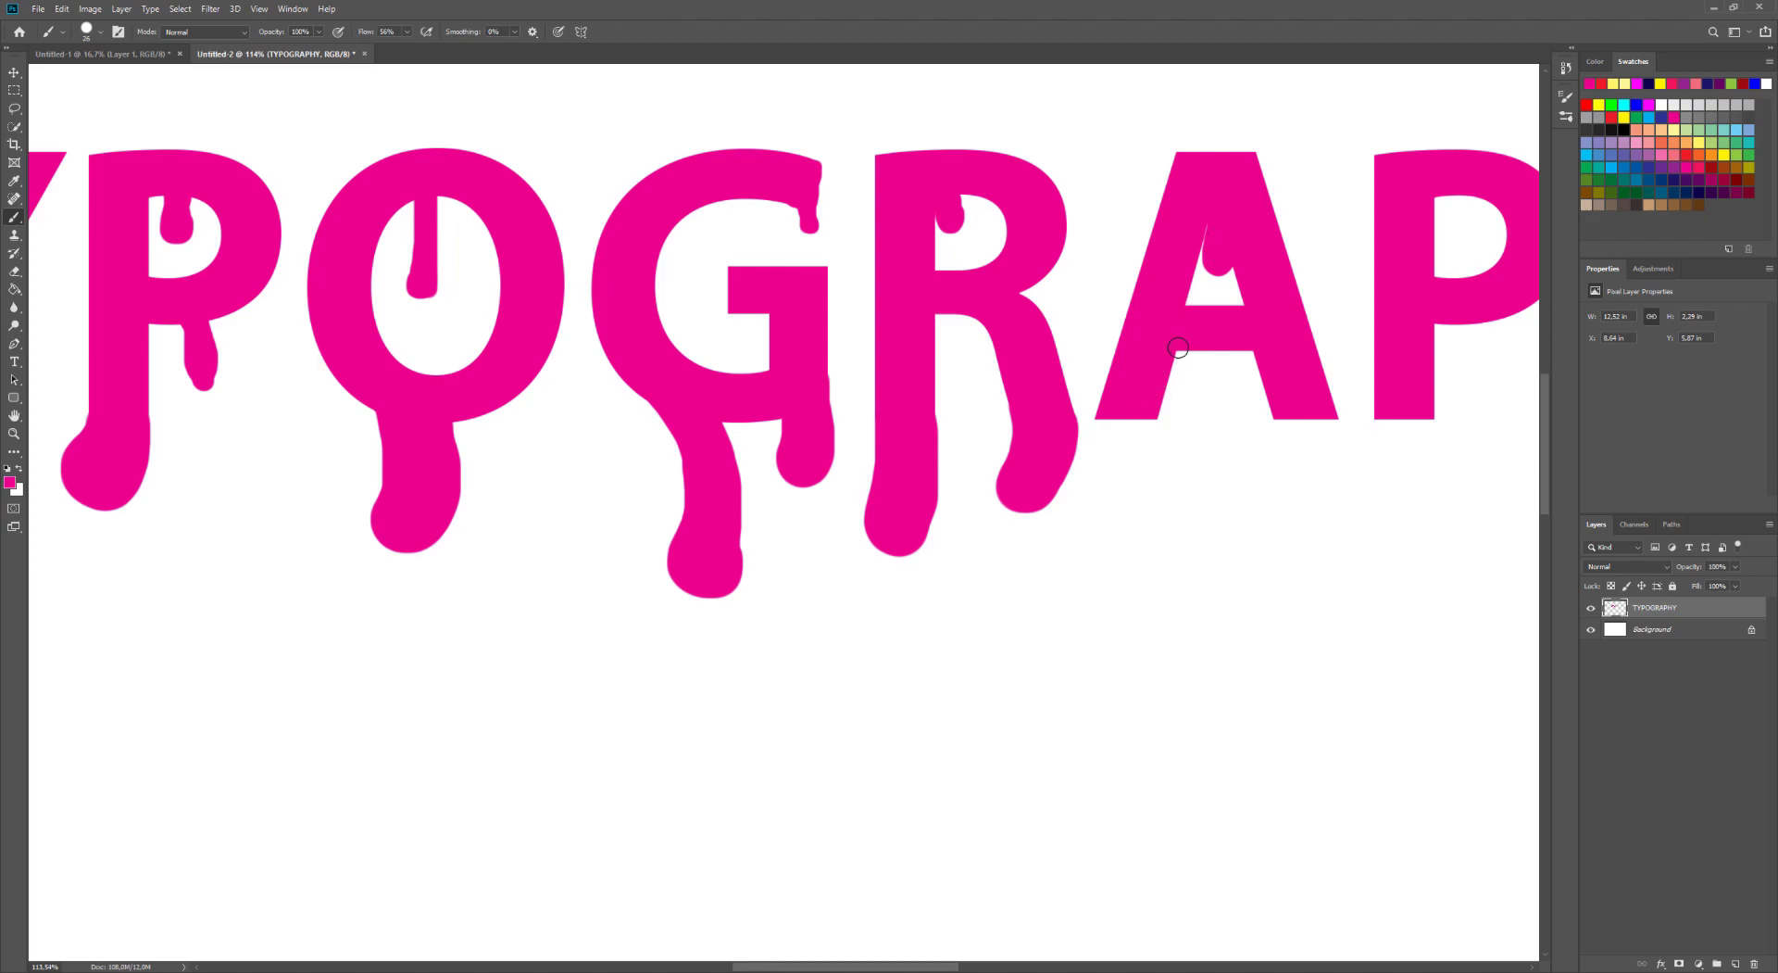
mouse_move(1157, 402)
mouse_down()
mouse_move(1129, 482)
mouse_move(1101, 459)
mouse_move(1099, 424)
mouse_move(1109, 456)
mouse_move(1115, 417)
mouse_move(1126, 462)
mouse_move(1141, 412)
mouse_up()
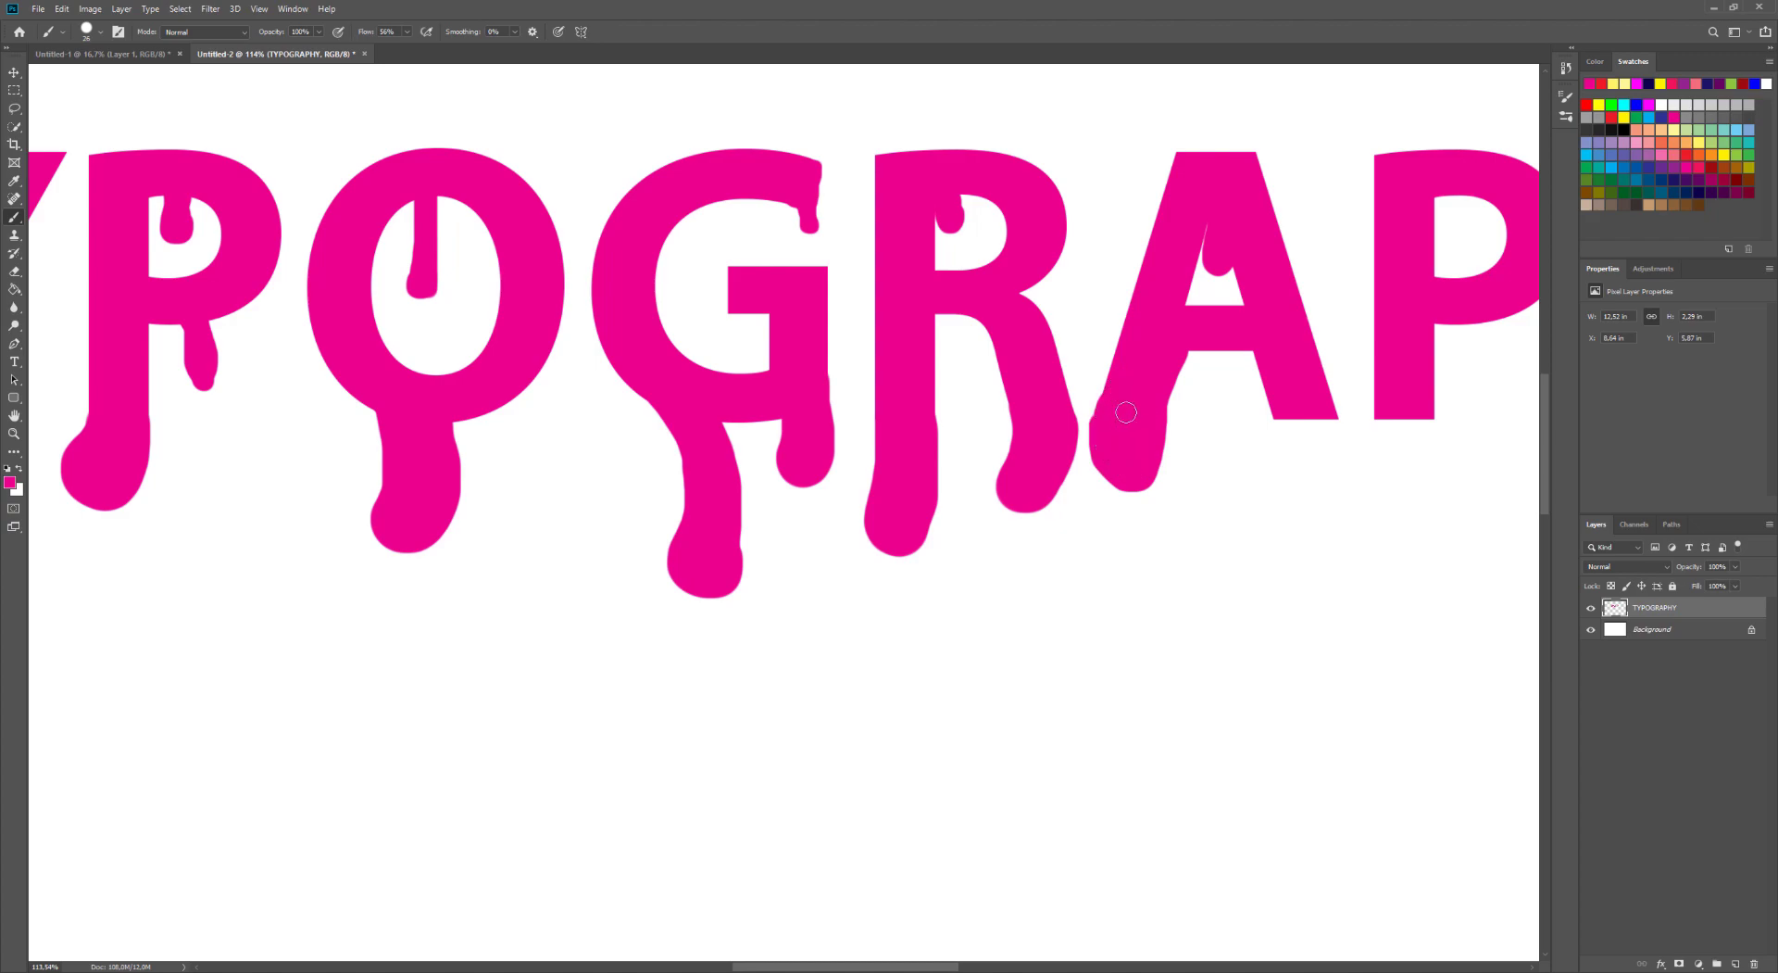
right_click(1299, 409)
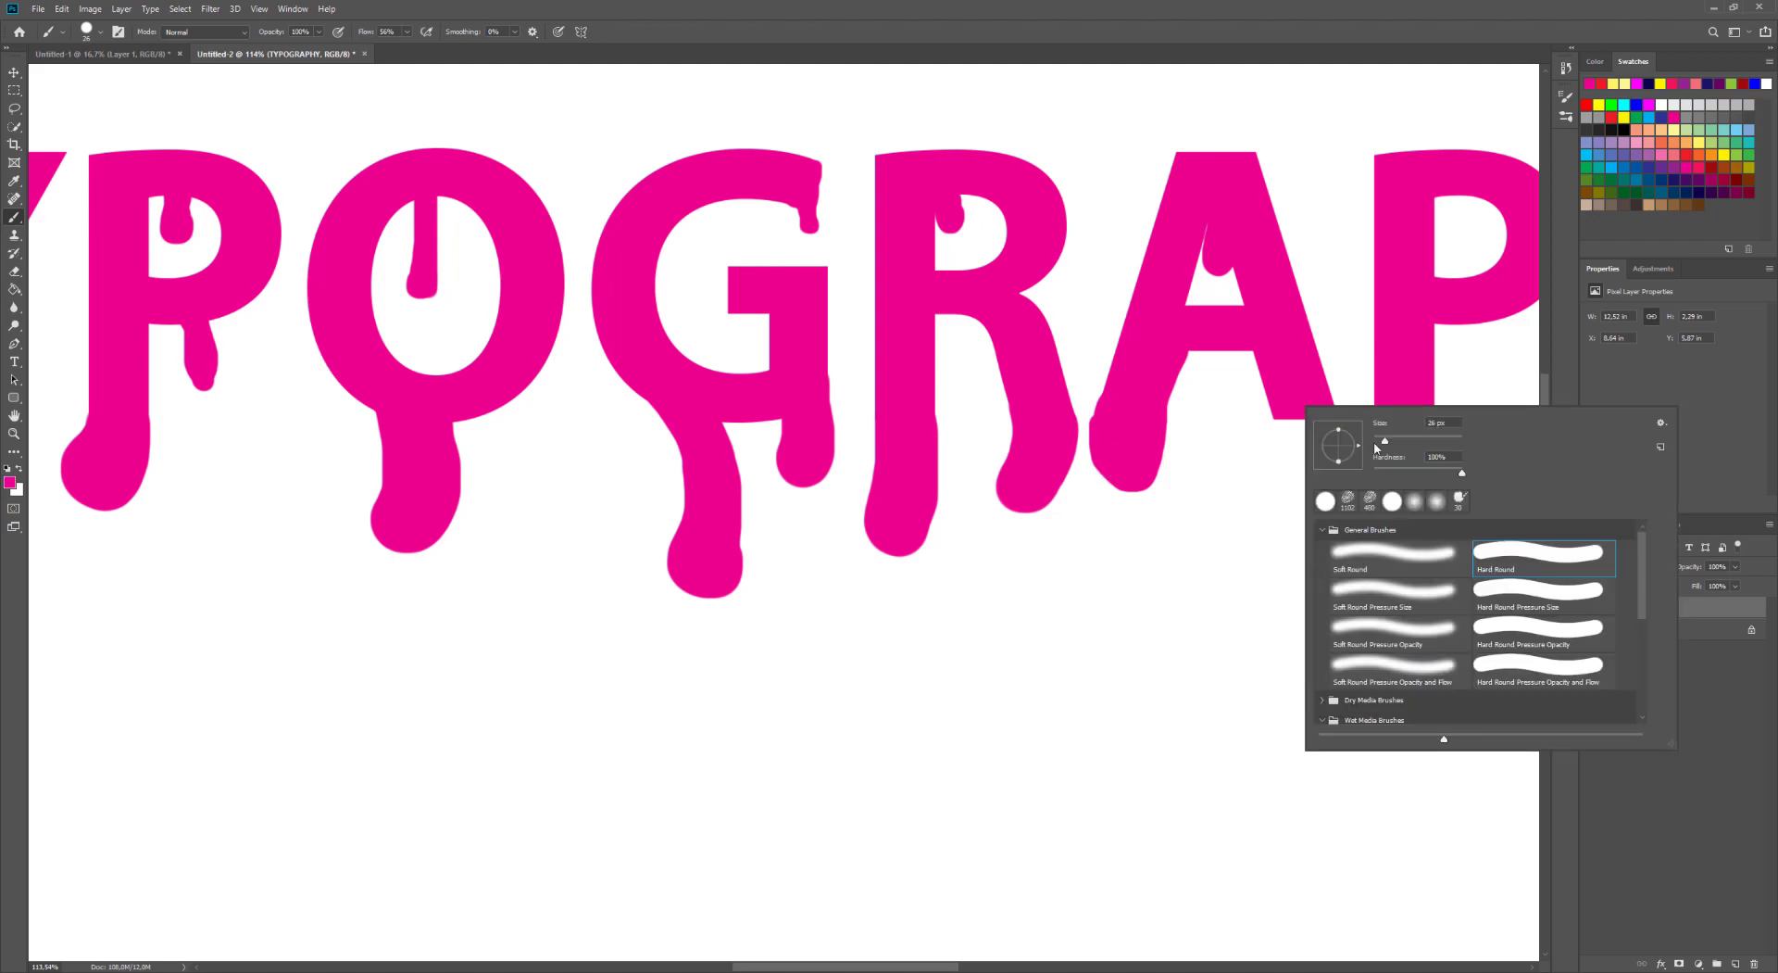
click(1283, 399)
mouse_move(1283, 399)
mouse_down()
mouse_move(1305, 457)
mouse_move(1320, 425)
mouse_move(1146, 444)
mouse_move(1083, 426)
mouse_move(1170, 391)
mouse_move(1179, 372)
mouse_move(1152, 366)
mouse_move(1165, 488)
mouse_move(1173, 356)
mouse_move(1187, 446)
mouse_move(1176, 490)
mouse_move(1161, 452)
mouse_up()
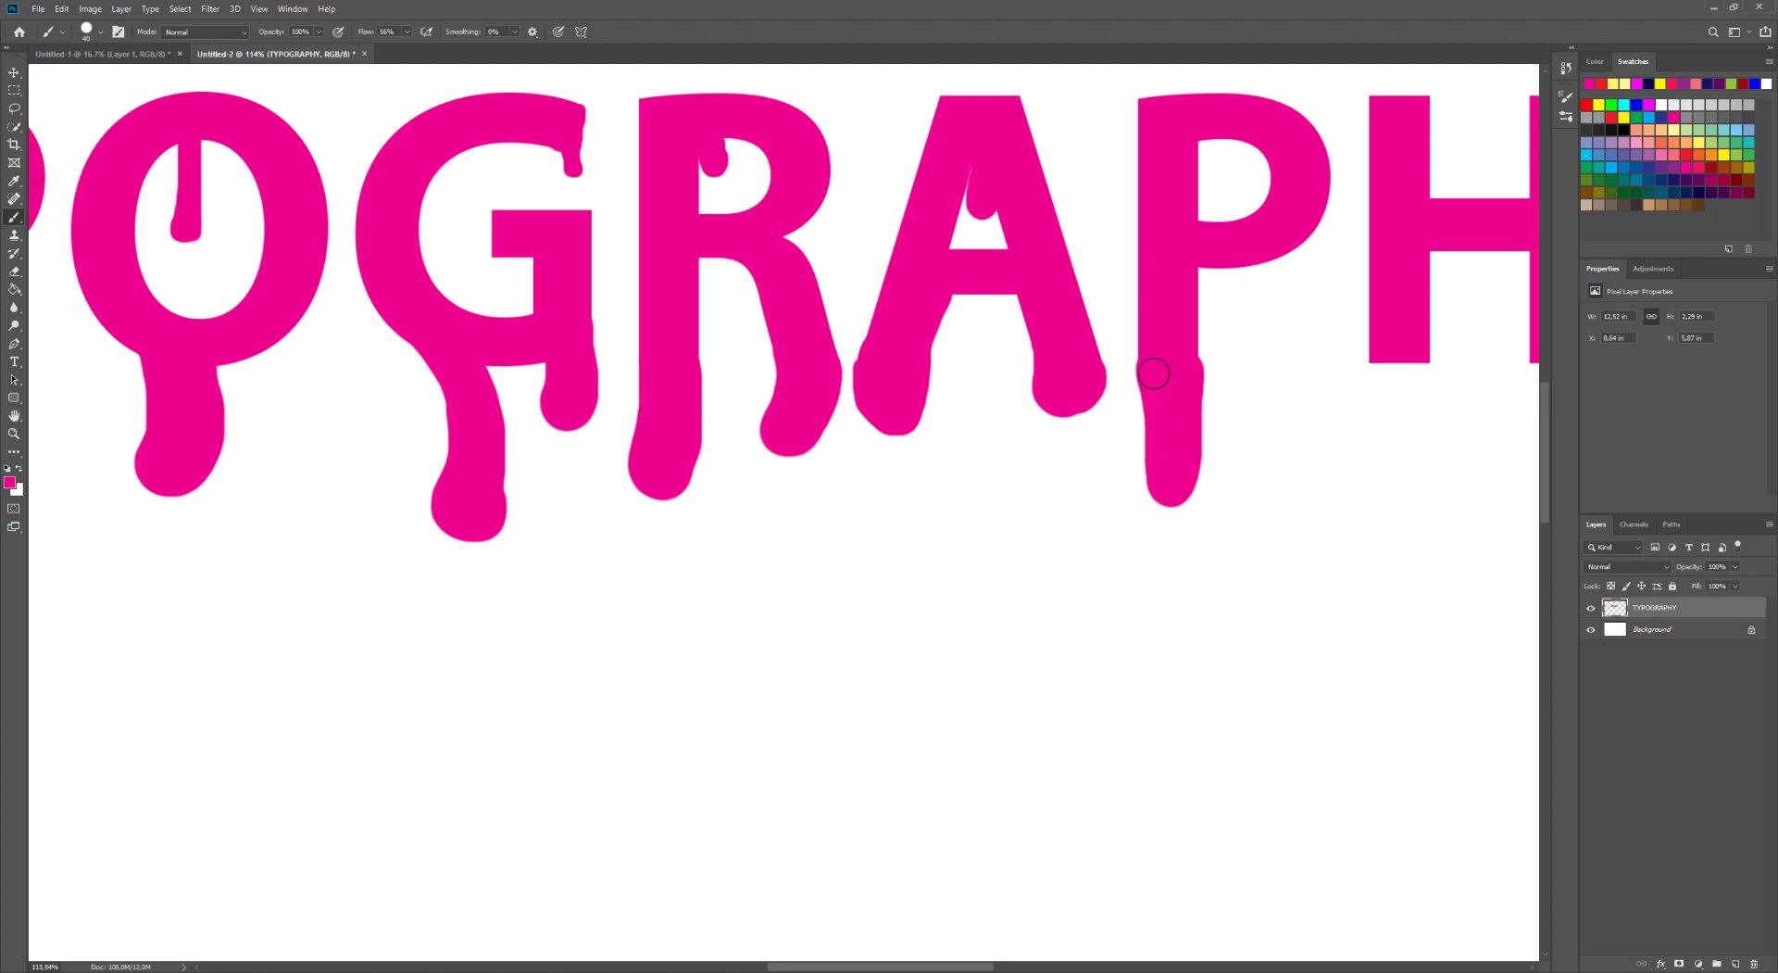
- Shape the drip below the second P's stem and paint small drips inside and under its bowl with a smaller brush
mouse_move(1154, 349)
mouse_down()
mouse_move(1197, 486)
mouse_move(1170, 452)
mouse_move(1156, 488)
mouse_move(1161, 450)
mouse_up()
click(1202, 148)
right_click(1290, 241)
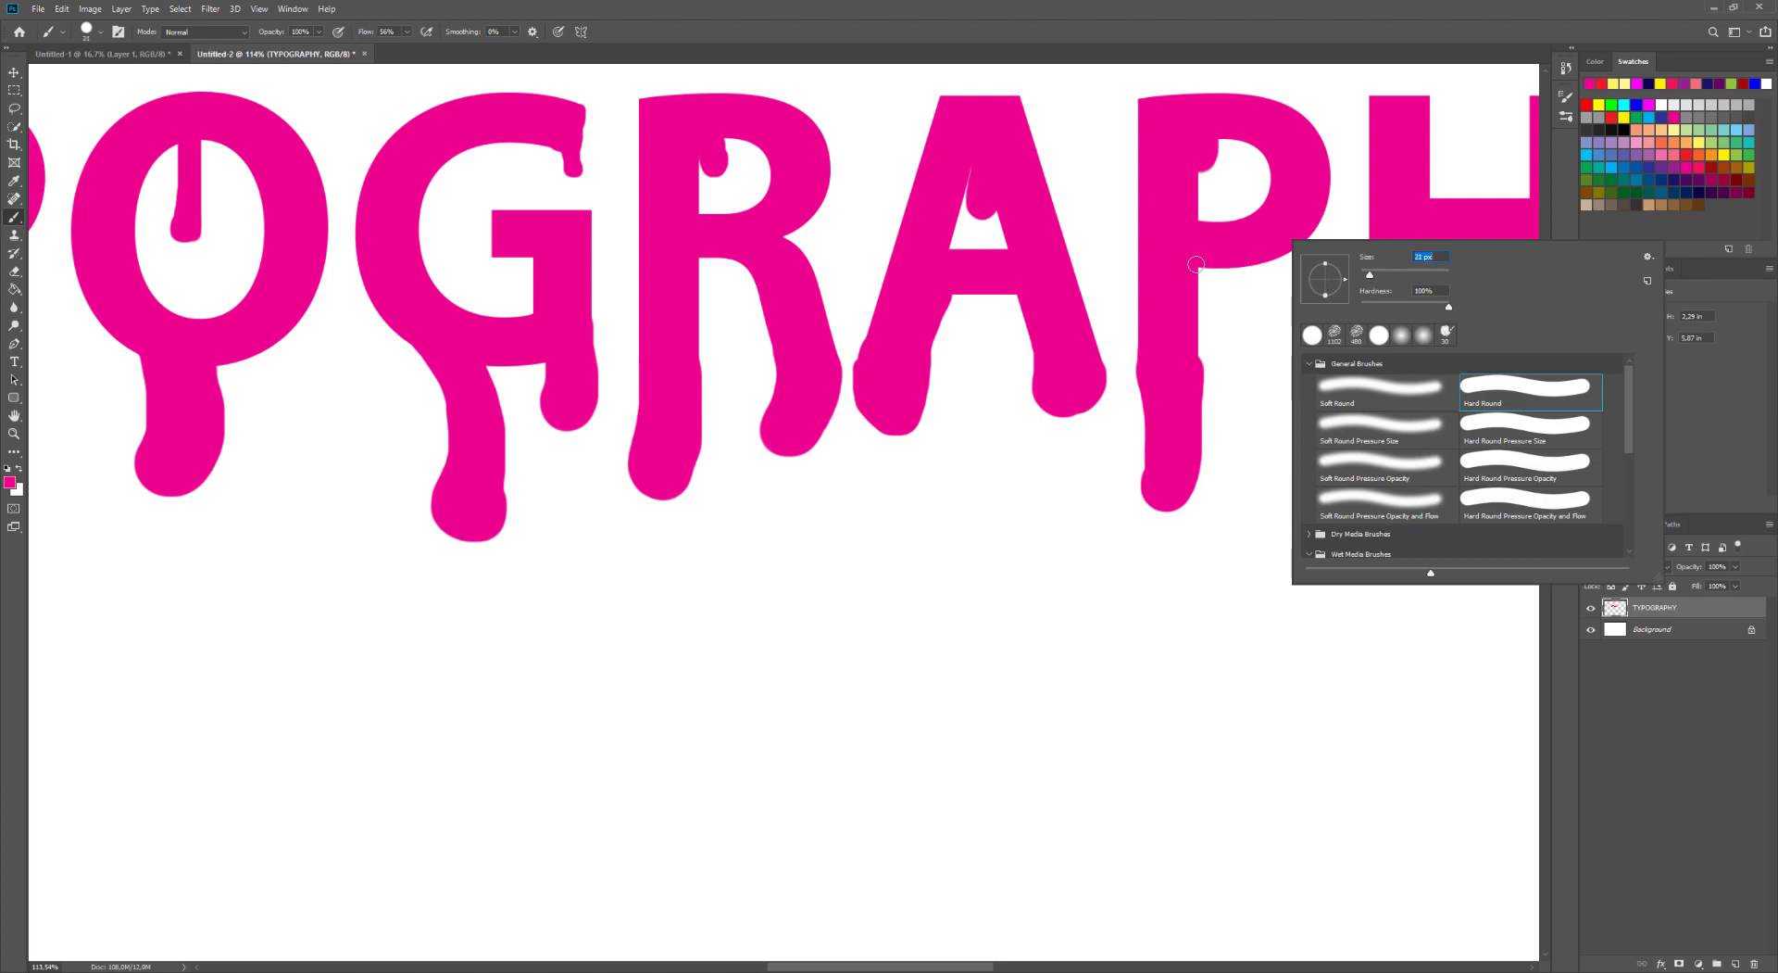
key(Return)
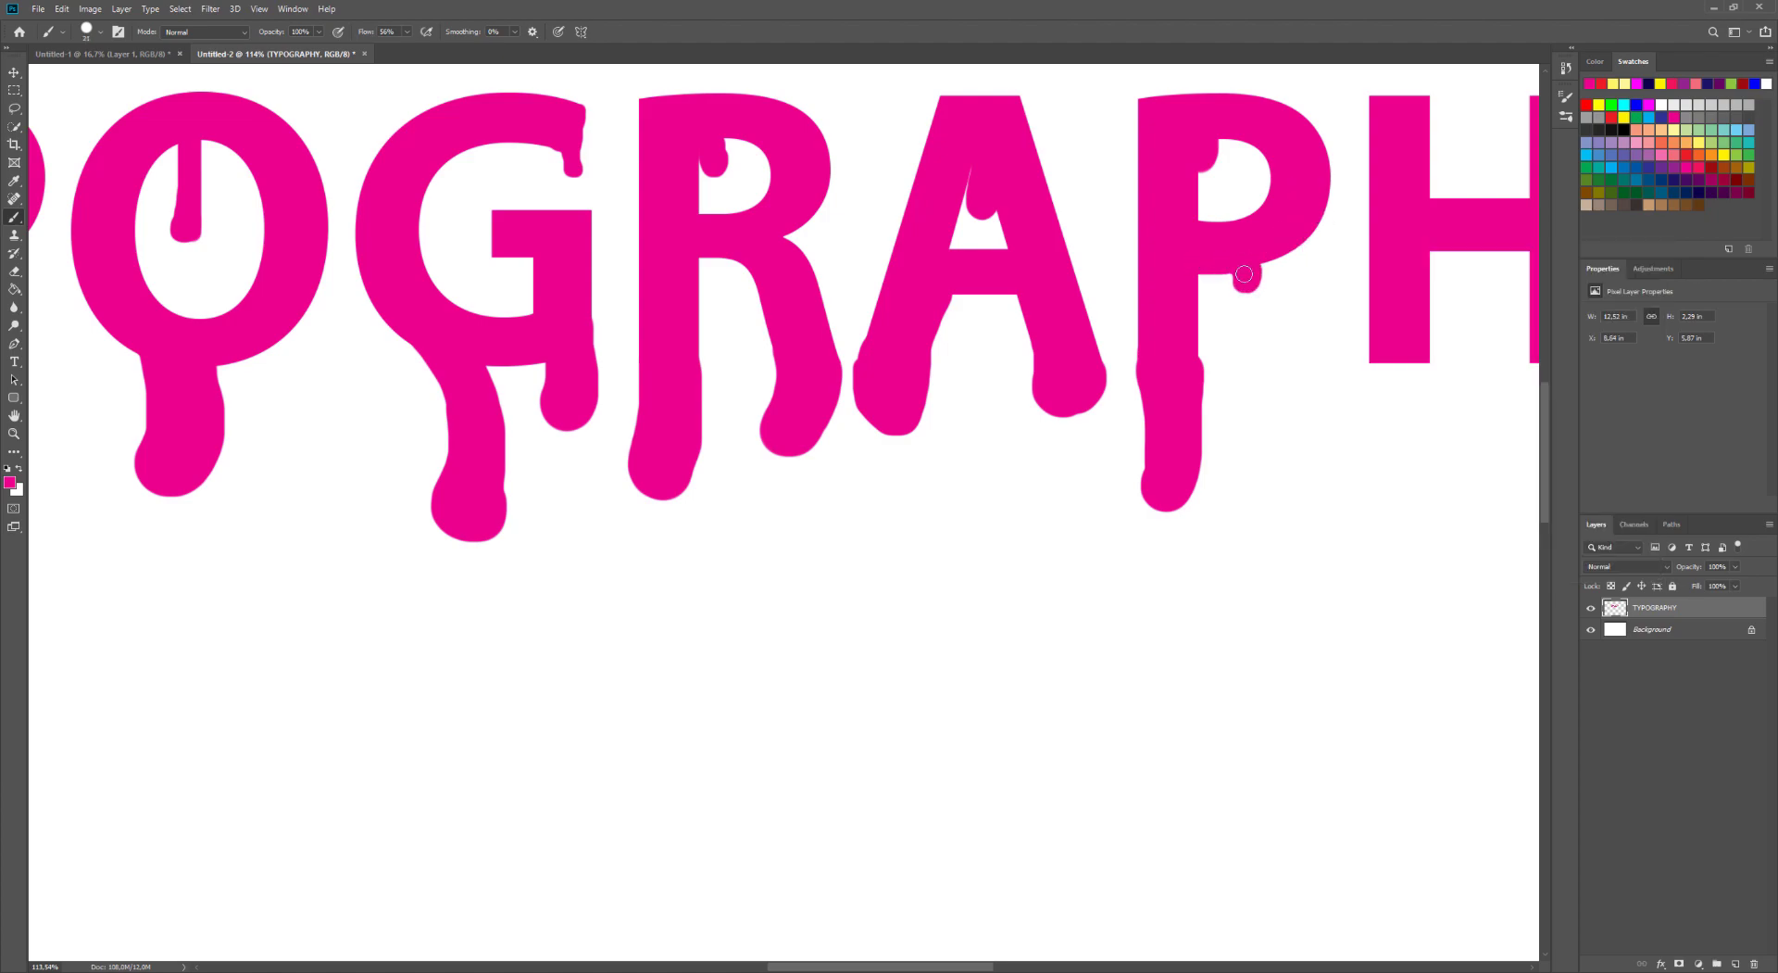
drag(1267, 265, 1301, 228)
- Paint short, rounded drips below both legs of the H
scroll(1308, 244, up, 2)
scroll(1092, 398, right, 3)
mouse_move(1149, 431)
mouse_down()
mouse_move(1162, 503)
mouse_move(1187, 492)
mouse_move(1199, 431)
mouse_move(1169, 500)
mouse_move(1161, 424)
mouse_move(1169, 486)
mouse_move(1169, 421)
mouse_move(1183, 473)
mouse_up()
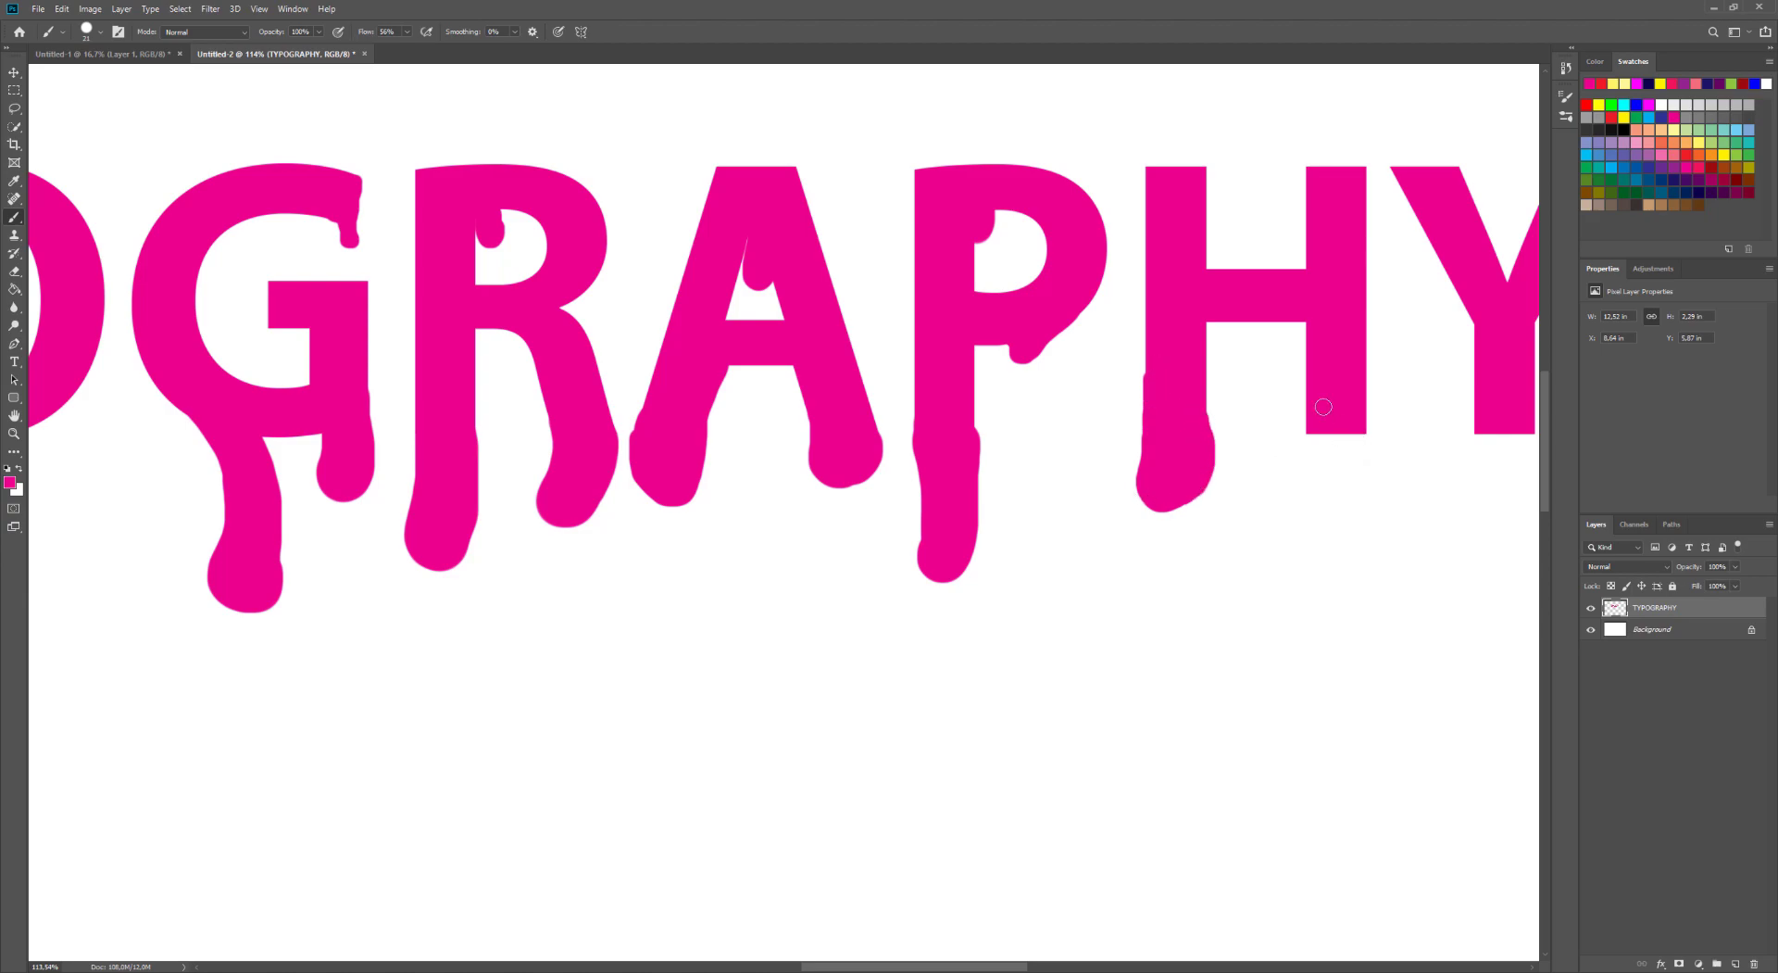
mouse_move(1316, 423)
mouse_down()
mouse_move(1298, 488)
mouse_move(1314, 491)
mouse_move(1324, 443)
mouse_move(1299, 490)
mouse_move(1336, 430)
mouse_move(1346, 454)
mouse_move(1309, 496)
mouse_move(1352, 441)
mouse_up()
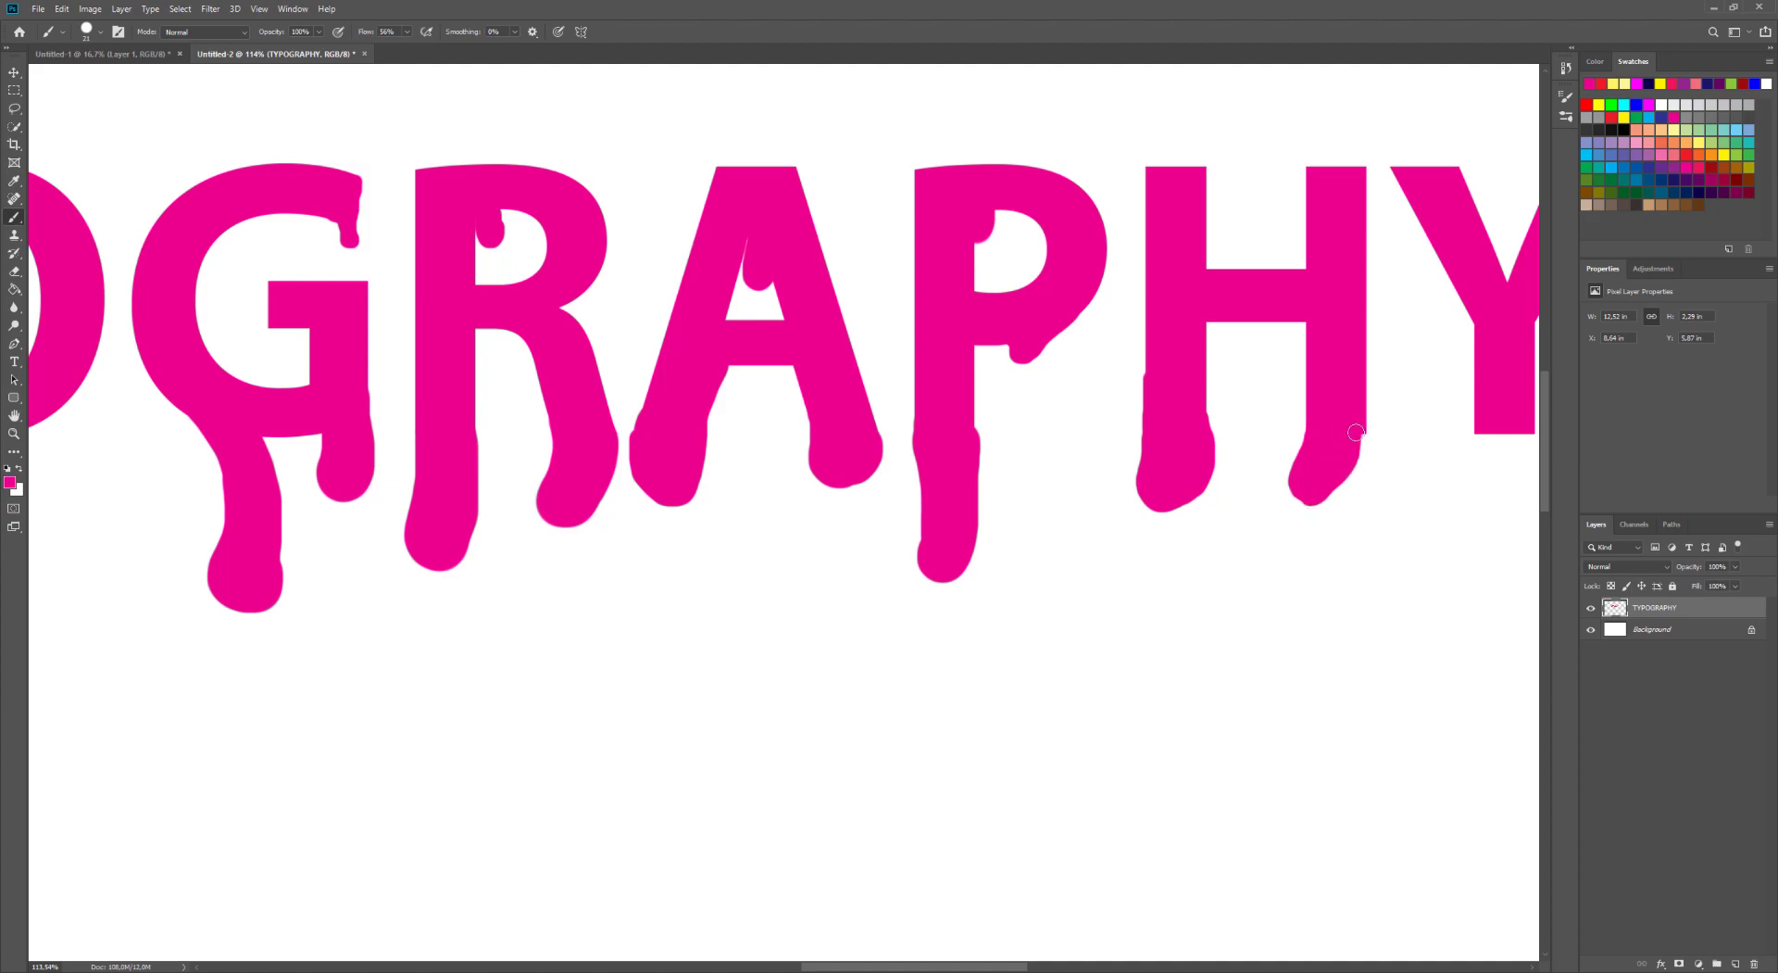
- Finish rounding the drip below the H's right leg and paint drips below the last Y's stem and right arm
mouse_move(1358, 450)
mouse_down()
mouse_move(1313, 508)
mouse_move(1299, 483)
mouse_up()
drag(1319, 451, 1010, 448)
mouse_move(1174, 431)
mouse_down()
mouse_move(1179, 492)
mouse_move(1212, 468)
mouse_move(1213, 438)
mouse_move(1188, 480)
mouse_move(1181, 421)
mouse_move(1188, 463)
mouse_move(1204, 422)
mouse_move(1203, 490)
mouse_move(1219, 435)
mouse_move(1213, 509)
mouse_move(1193, 527)
mouse_move(1174, 447)
mouse_move(1202, 498)
mouse_move(1194, 517)
mouse_move(1190, 490)
mouse_move(1178, 505)
mouse_move(1191, 526)
mouse_move(1172, 488)
mouse_move(1166, 514)
mouse_move(1192, 528)
mouse_move(1206, 497)
mouse_move(1178, 518)
mouse_move(1160, 499)
mouse_move(1175, 408)
mouse_up()
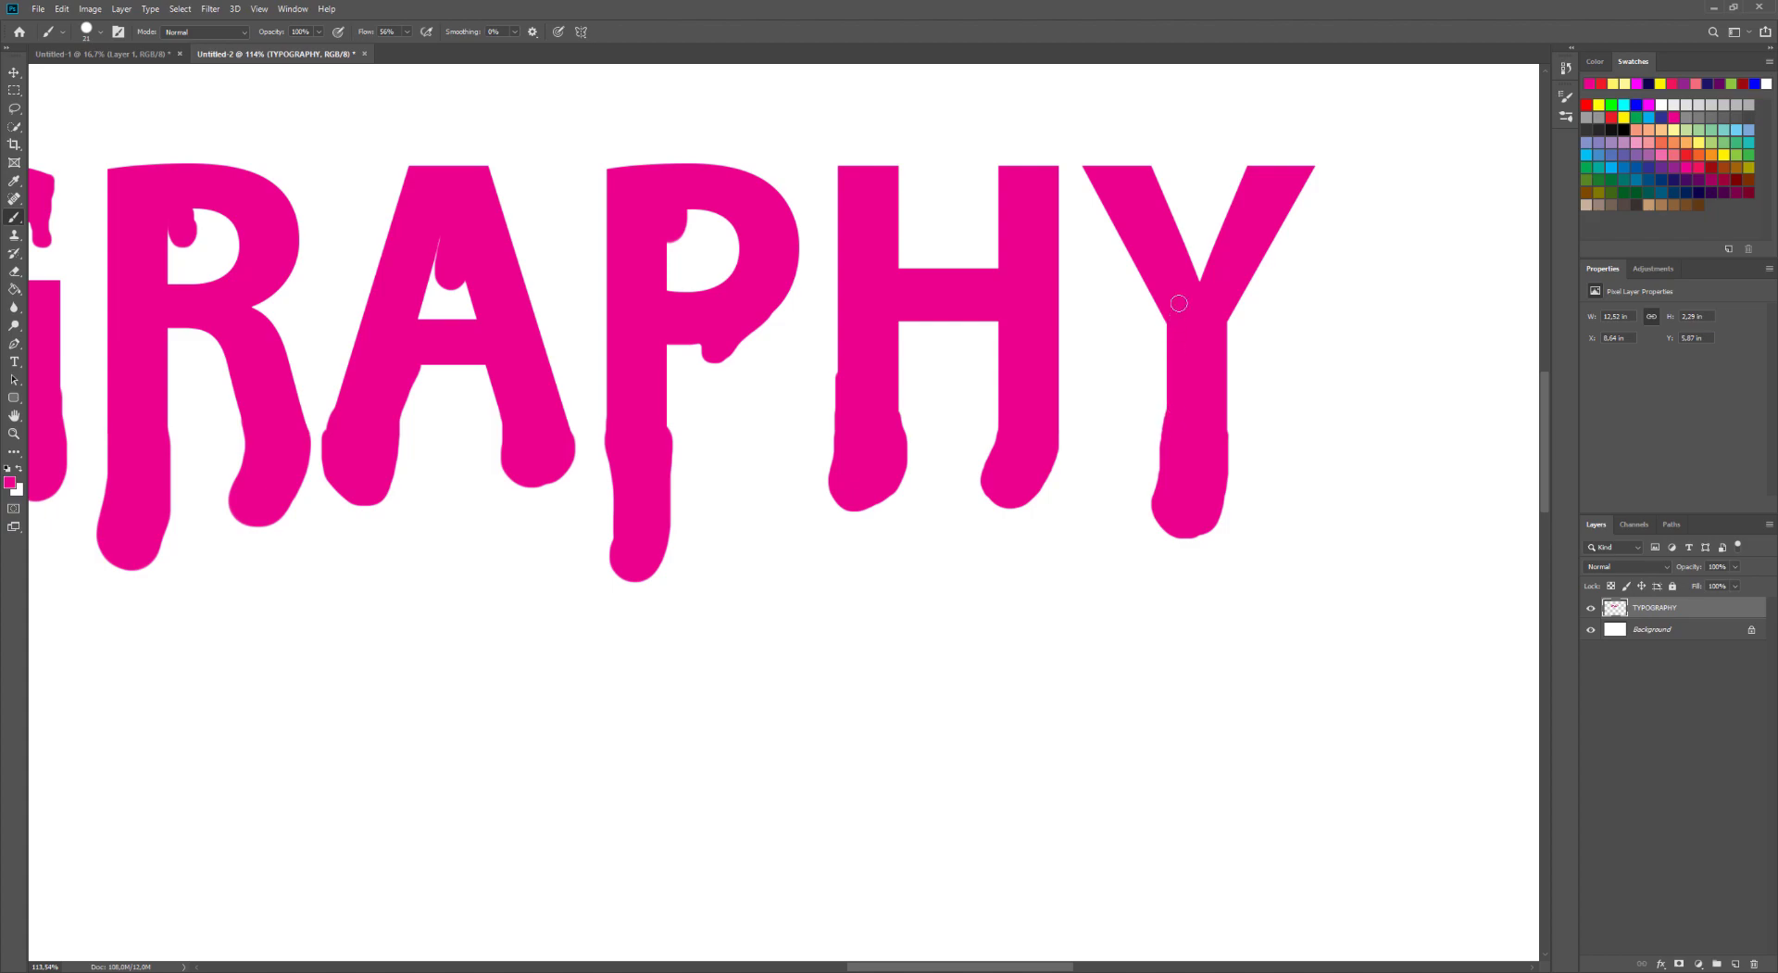
mouse_move(1201, 284)
mouse_down()
mouse_move(1243, 412)
mouse_move(1231, 339)
mouse_move(1267, 221)
mouse_up()
scroll(794, 409, left, 3)
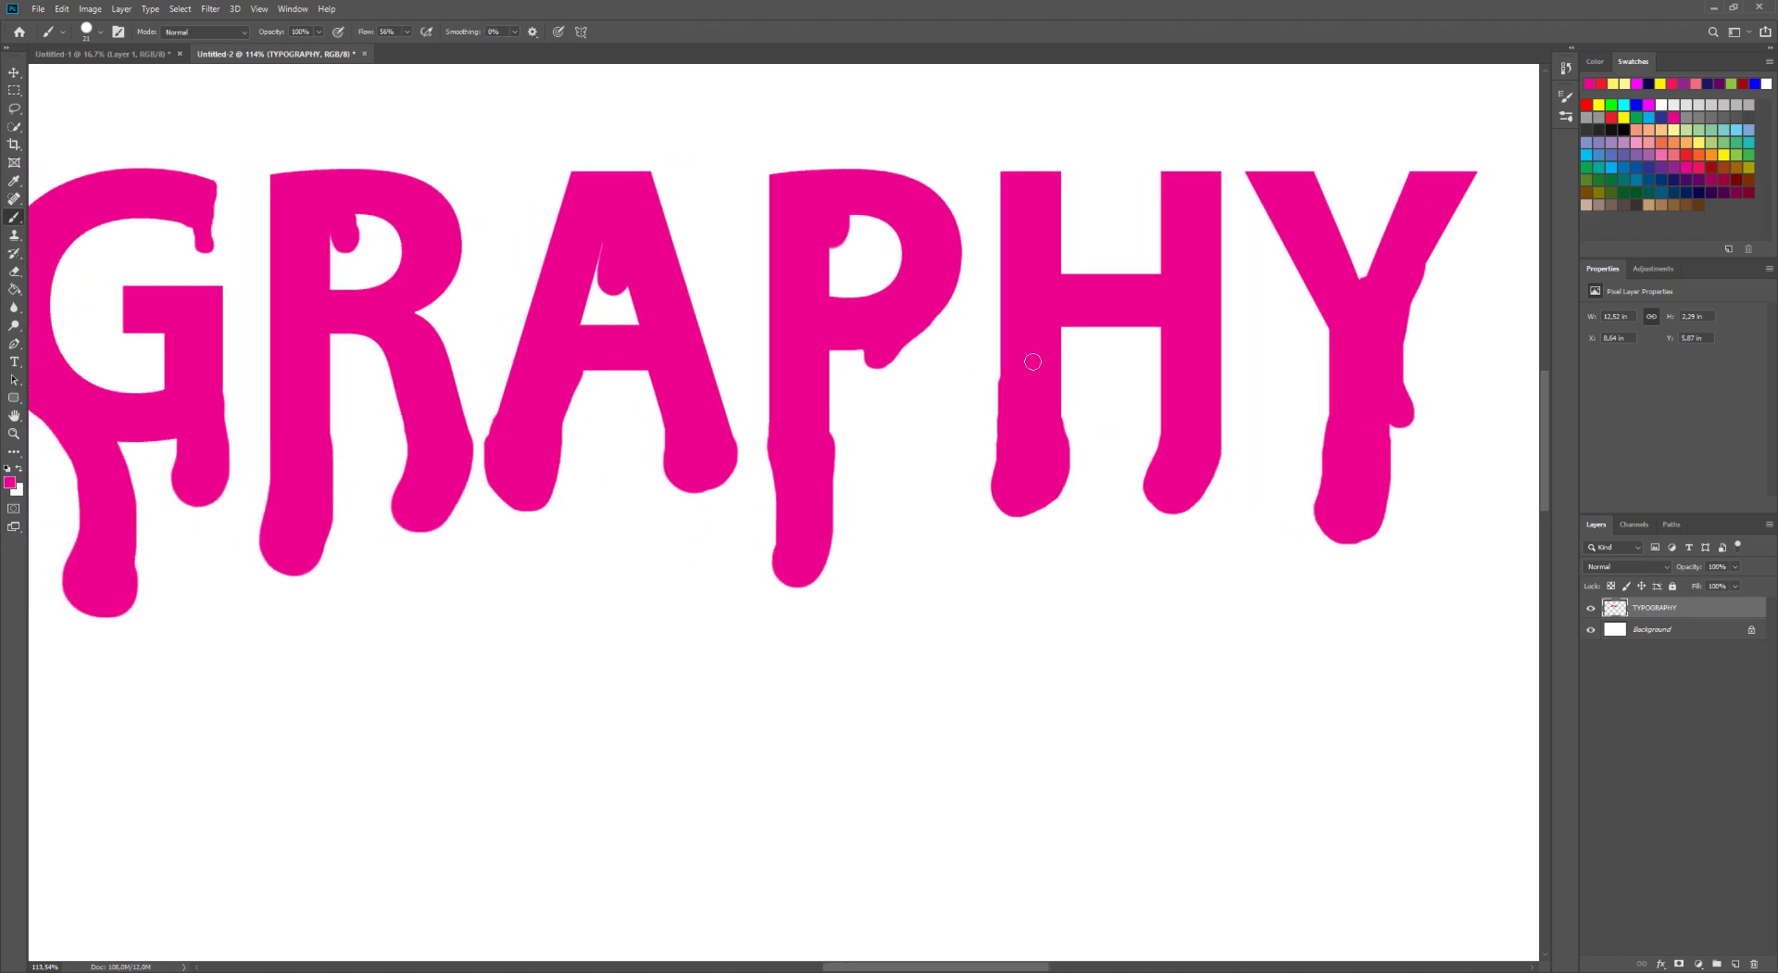
- Paint small uneven drips under the crossbars of the H and A, under the R's bowl and on the G's inner bar
mouse_move(1058, 331)
mouse_down()
mouse_move(1159, 333)
mouse_move(1061, 340)
mouse_move(1101, 331)
mouse_up()
drag(806, 394, 954, 423)
mouse_move(741, 407)
mouse_down()
mouse_move(799, 406)
mouse_move(758, 404)
mouse_move(839, 448)
mouse_move(916, 453)
mouse_up()
mouse_move(683, 377)
mouse_down()
mouse_move(728, 376)
mouse_move(567, 427)
mouse_move(720, 461)
mouse_move(715, 430)
mouse_move(648, 415)
mouse_move(659, 368)
mouse_move(678, 396)
mouse_move(647, 418)
mouse_move(641, 486)
mouse_move(759, 506)
mouse_up()
scroll(703, 381, left, 3)
scroll(703, 381, up, 1)
drag(414, 460, 809, 443)
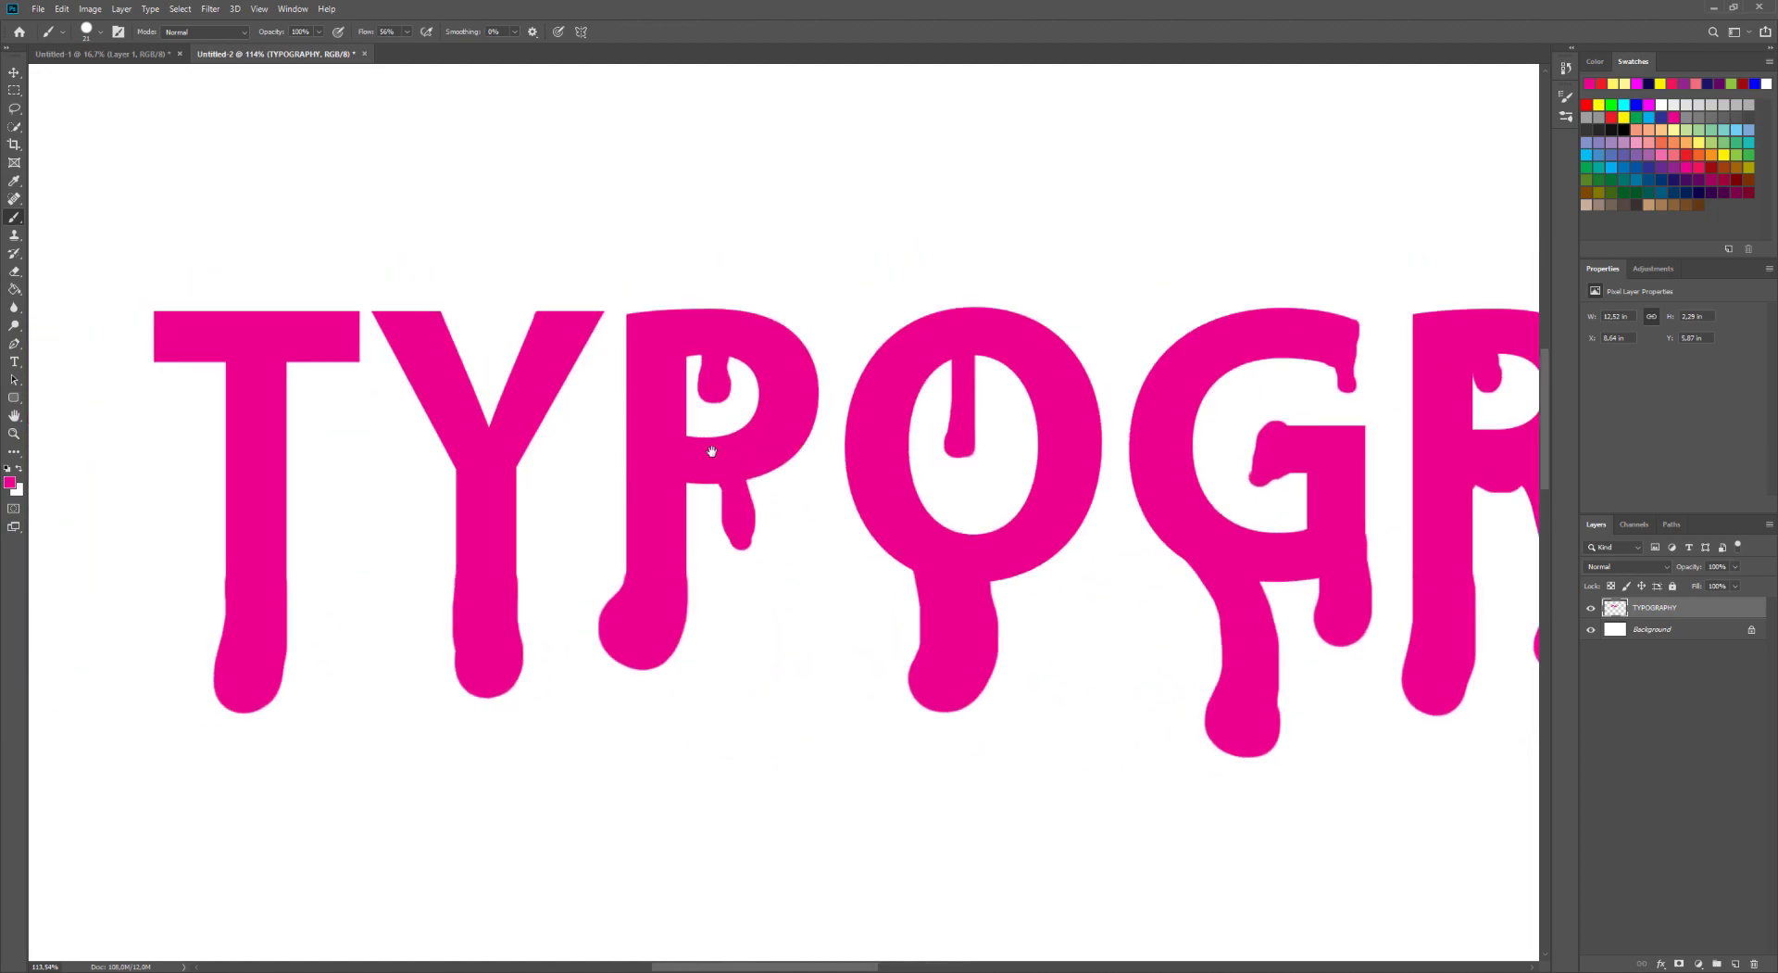
- Paint a small drip beside the first Y's fork and thicken the drips inside and under the first P's bowl
mouse_move(520, 458)
mouse_down()
mouse_move(506, 495)
mouse_move(527, 452)
mouse_up()
drag(686, 362, 705, 346)
drag(736, 537, 750, 489)
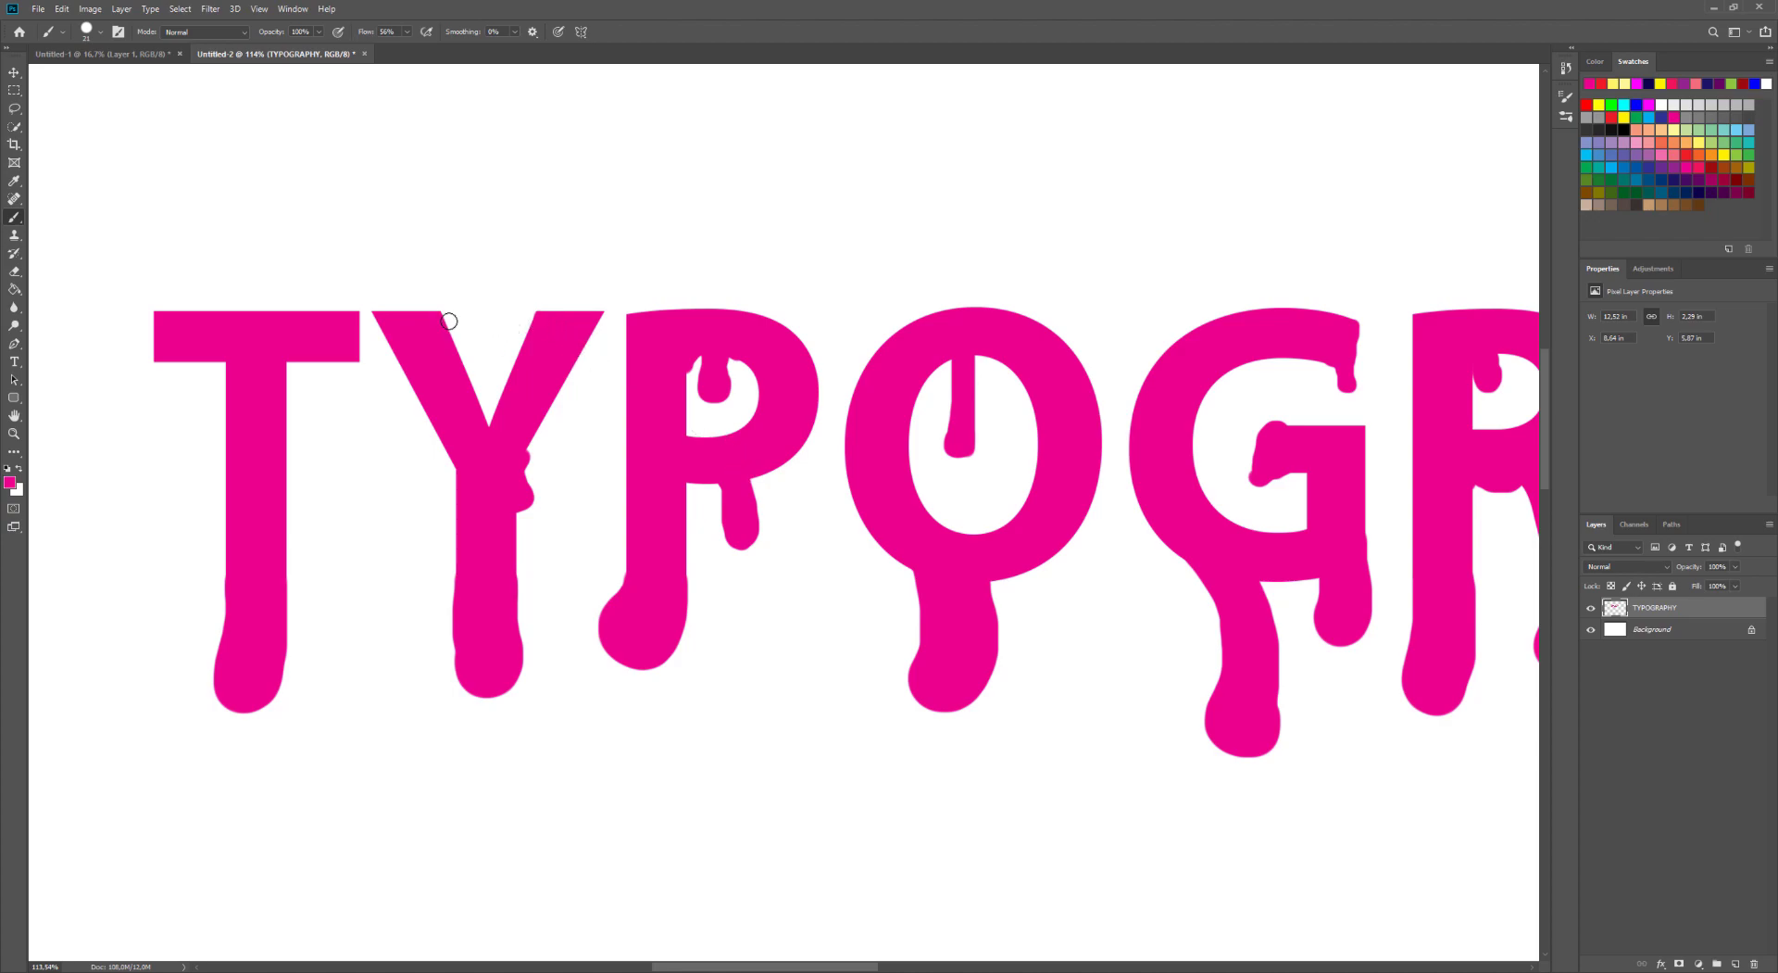
- Paint an uneven dripping edge along the underside of the T's crossbar, undoing and redoing the stroke on its left half
mouse_move(286, 367)
mouse_down()
mouse_move(291, 397)
mouse_move(302, 370)
mouse_move(348, 361)
mouse_move(147, 362)
mouse_up()
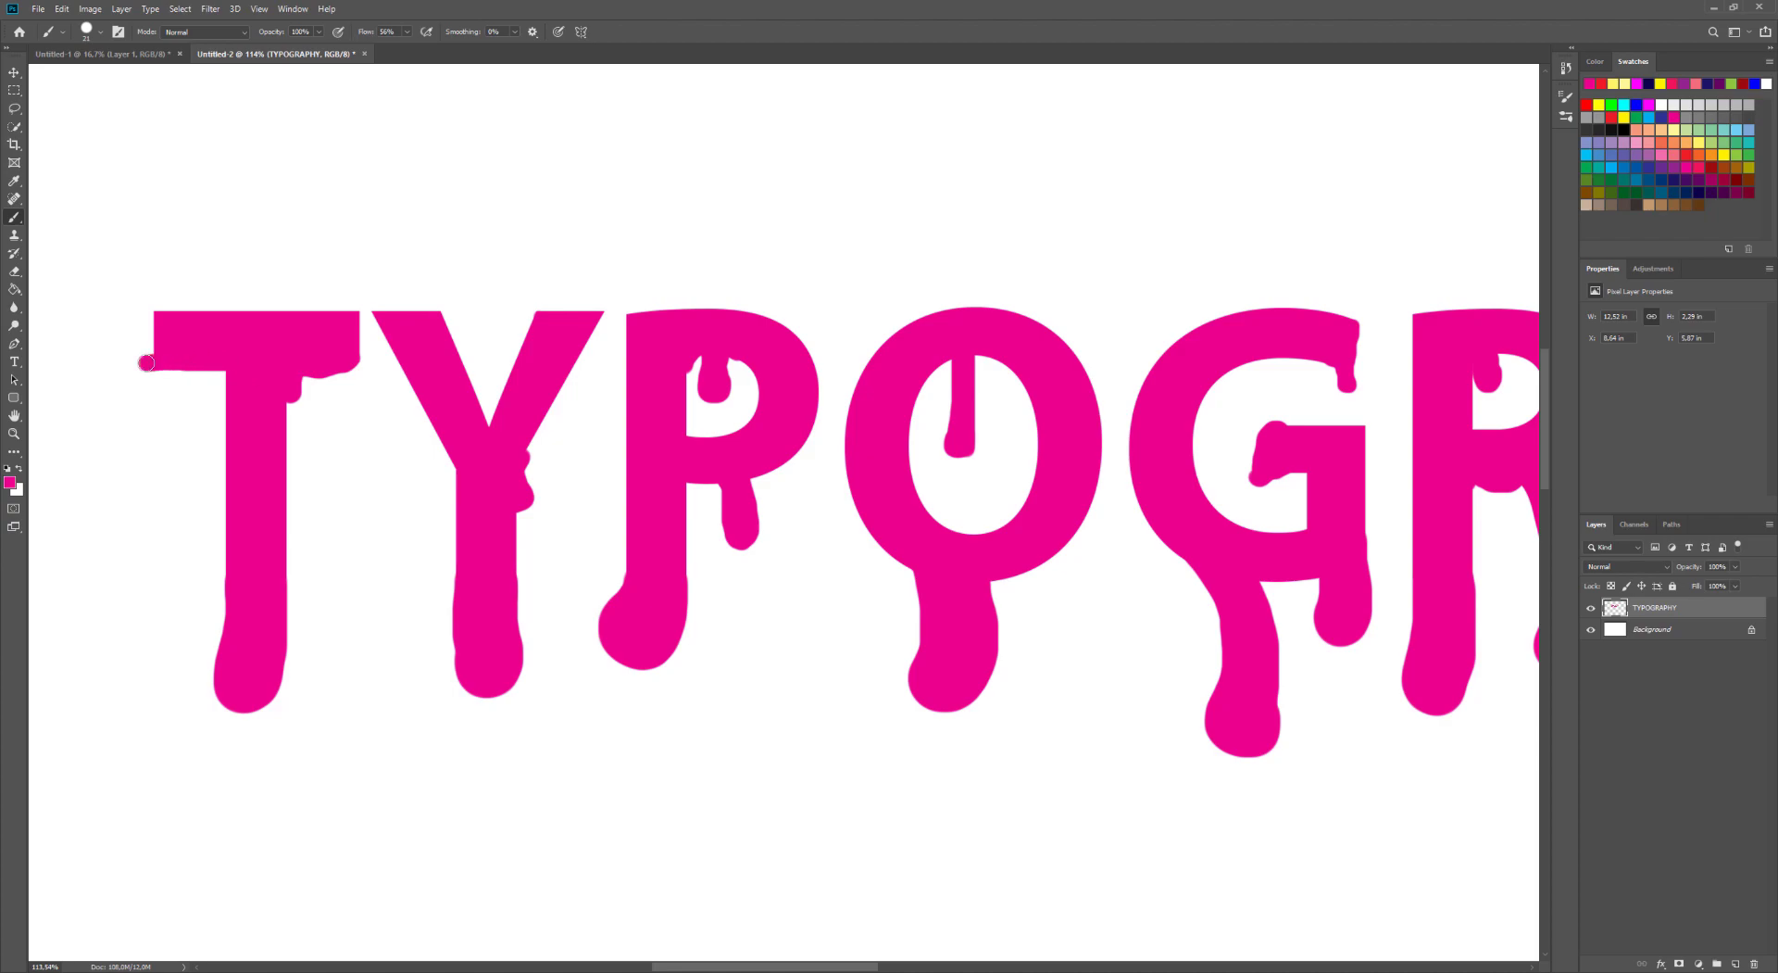
key(ctrl+z)
drag(168, 366, 226, 362)
mouse_move(740, 436)
mouse_down()
mouse_move(669, 393)
mouse_move(729, 407)
mouse_move(734, 370)
mouse_up()
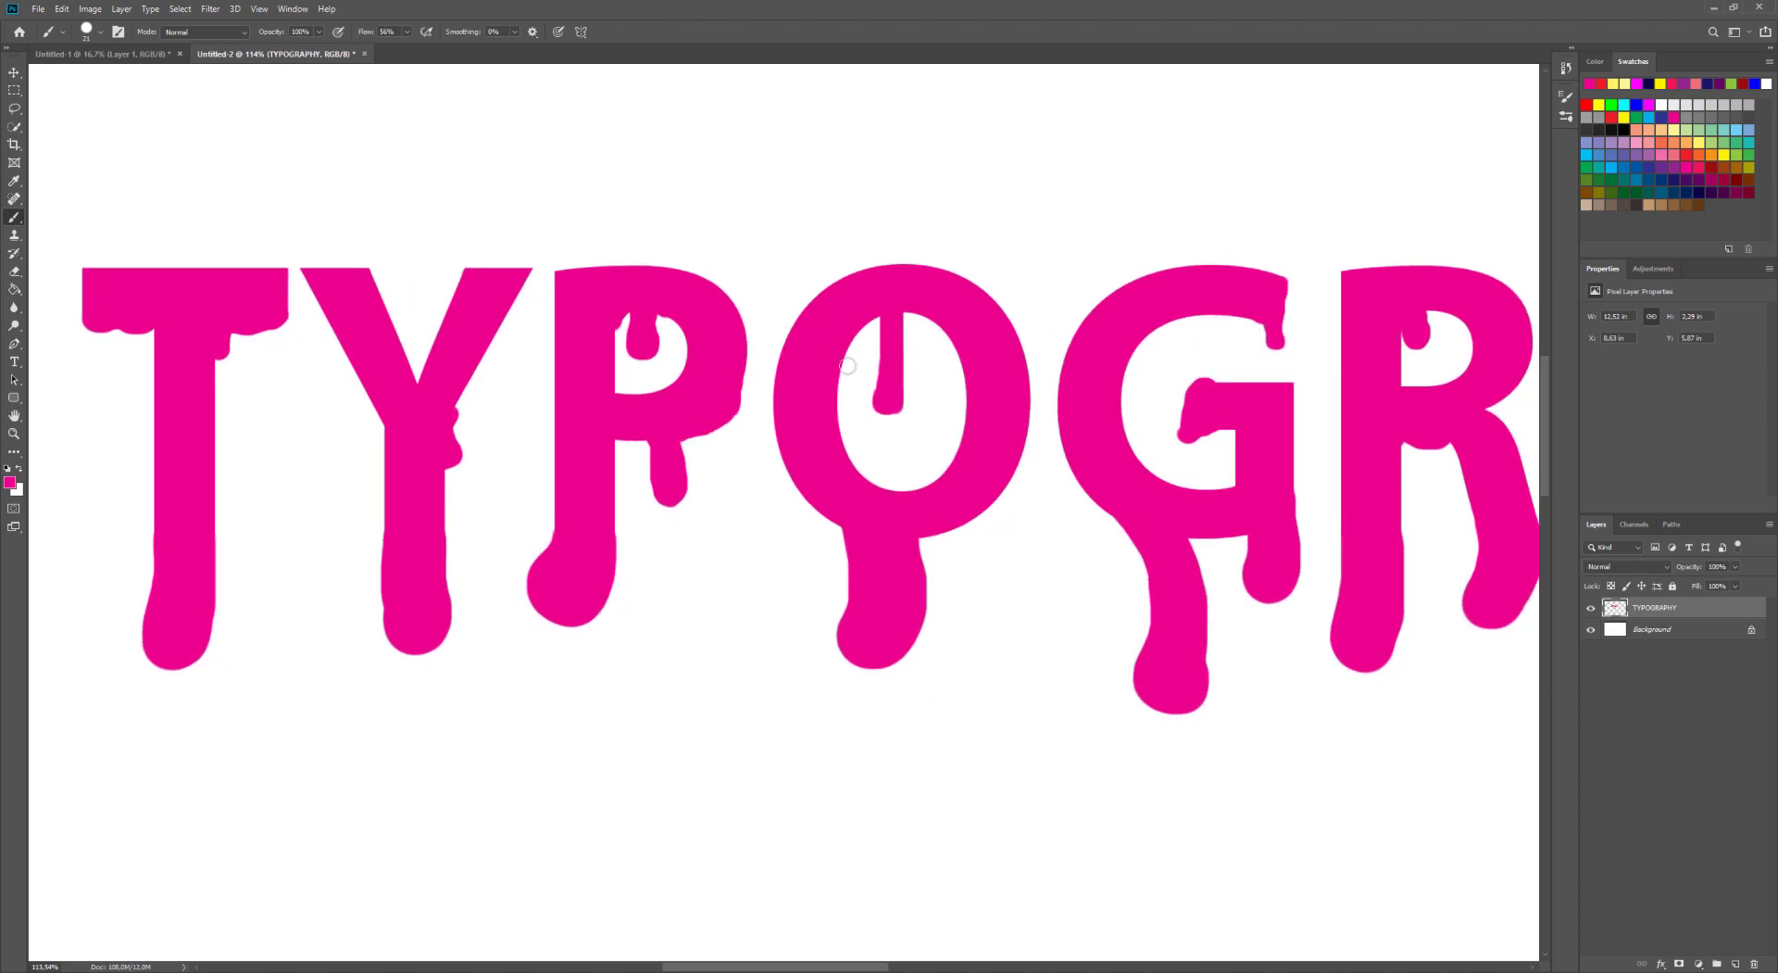
- Paint irregular bulges along the lower edges of the O and G and touch up the drips of the A, second P and last Y
mouse_move(912, 548)
mouse_down()
mouse_move(971, 525)
mouse_move(594, 511)
mouse_up()
mouse_move(669, 448)
mouse_down()
mouse_move(674, 486)
mouse_move(696, 494)
mouse_move(679, 467)
mouse_move(843, 518)
mouse_move(781, 515)
mouse_up()
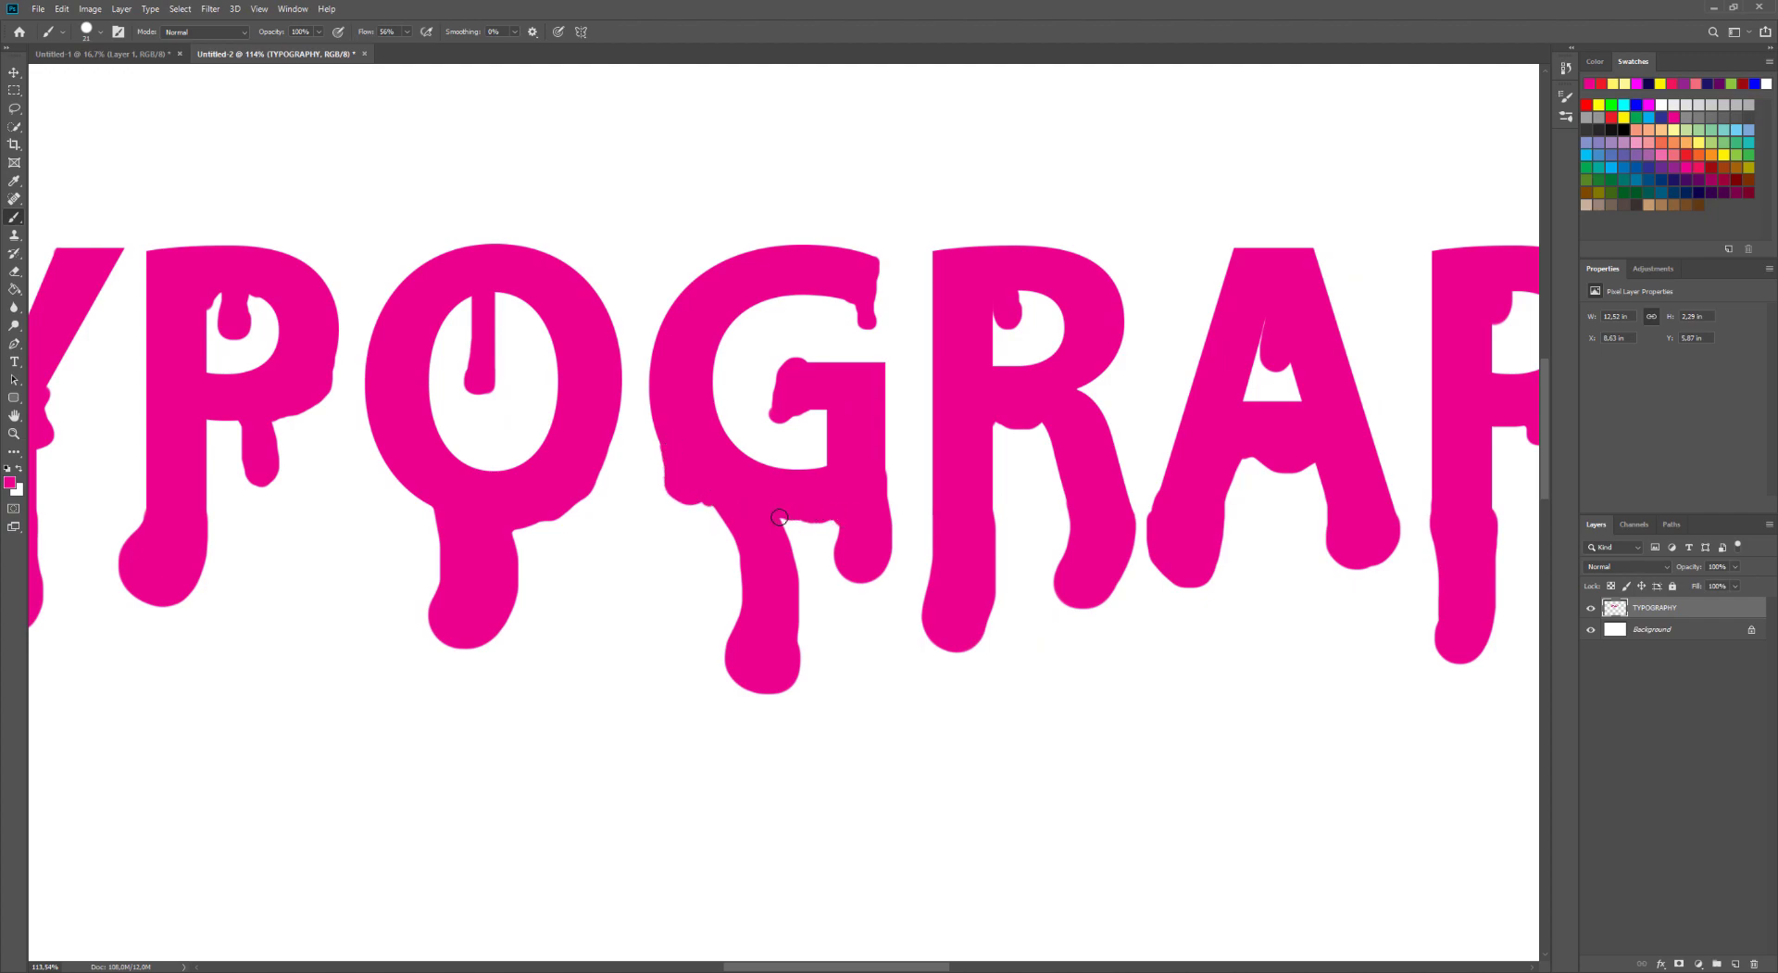
scroll(945, 508, right, 5)
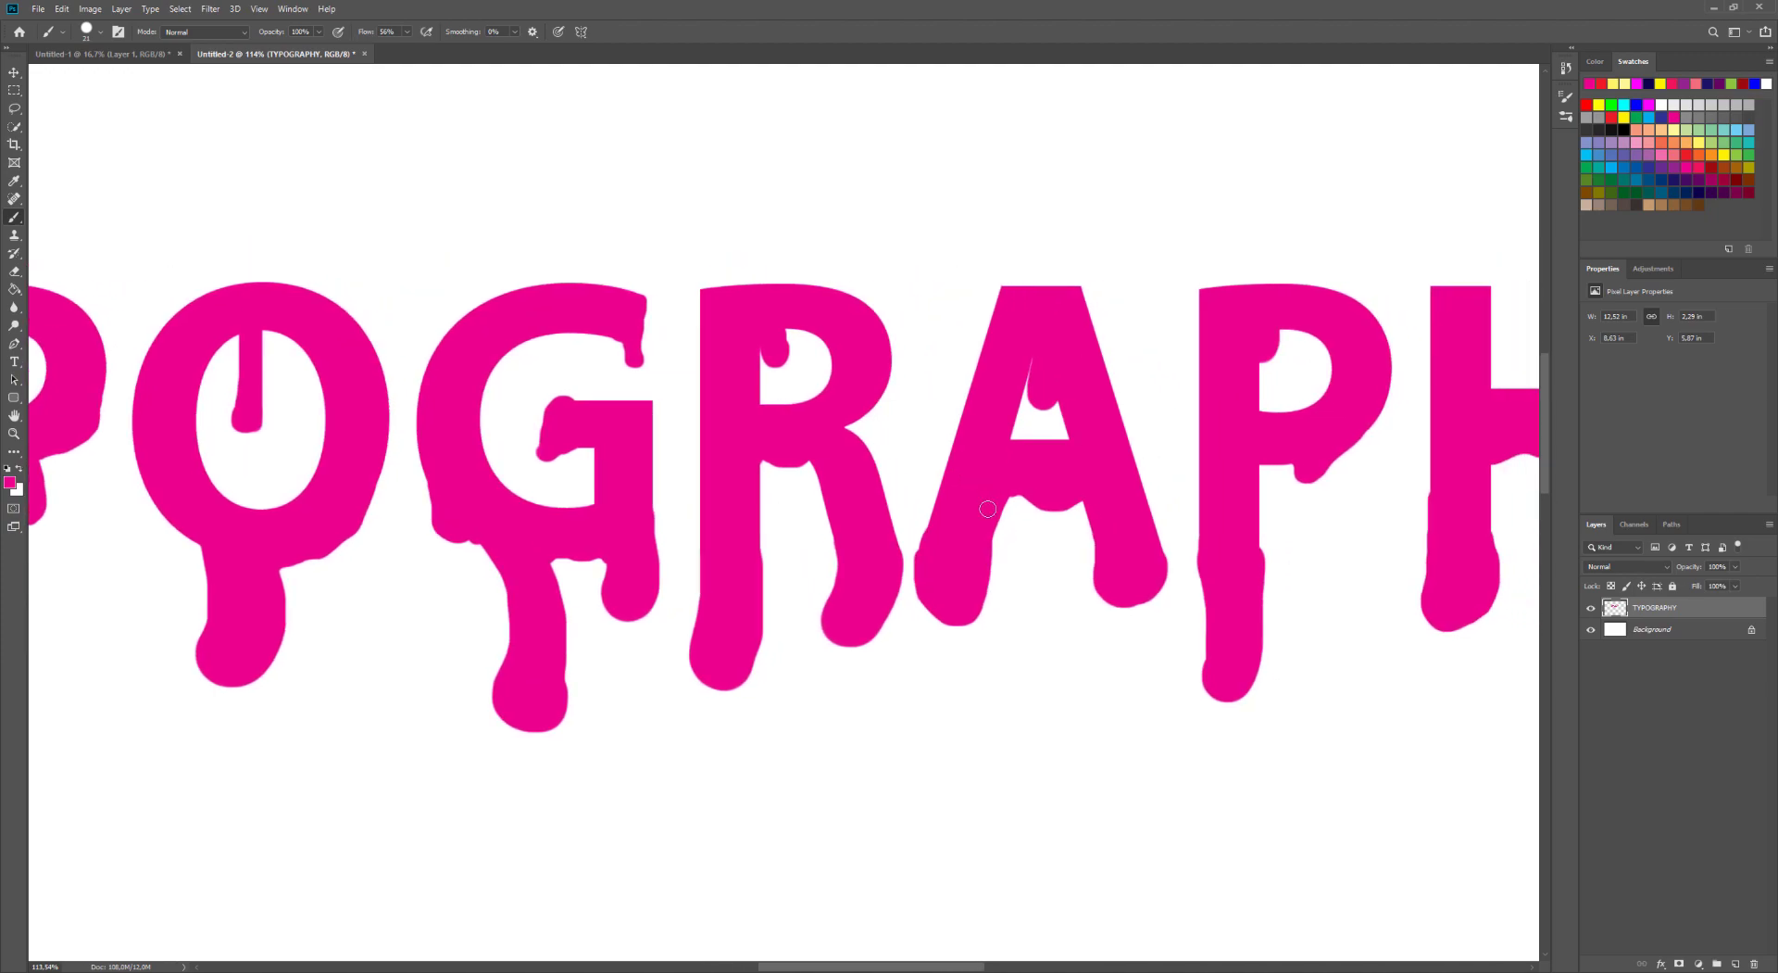
drag(990, 534, 1007, 501)
scroll(1089, 487, right, 6)
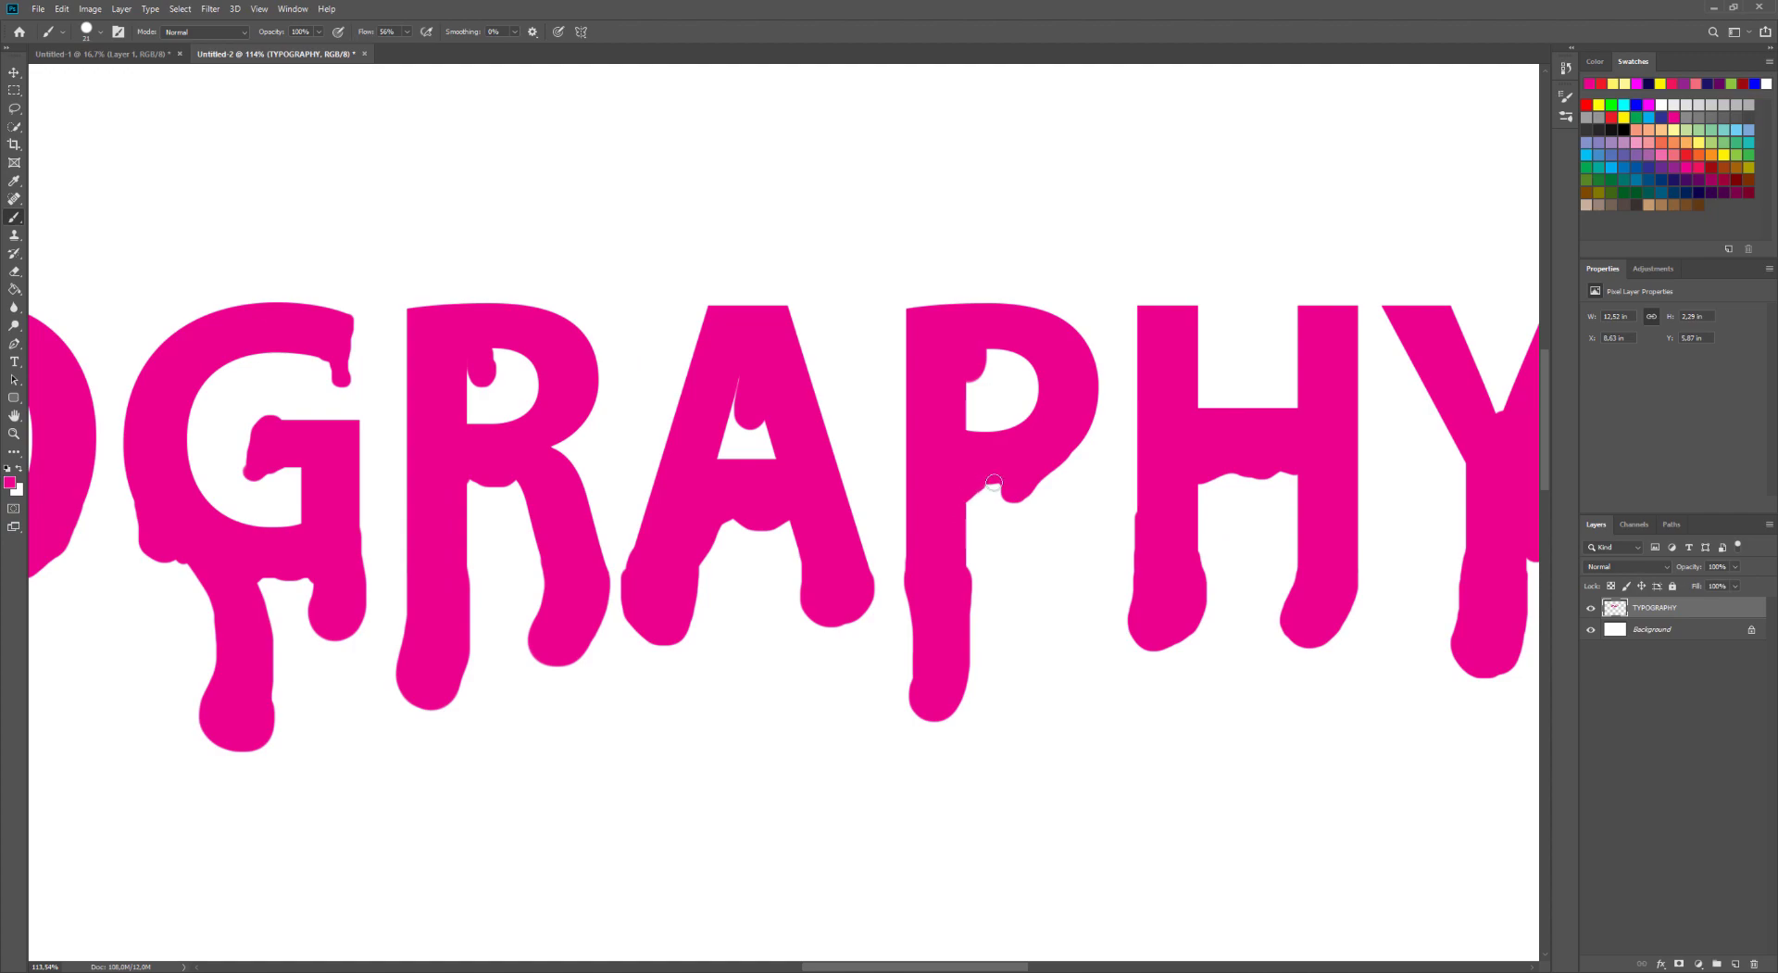
scroll(1111, 486, right, 6)
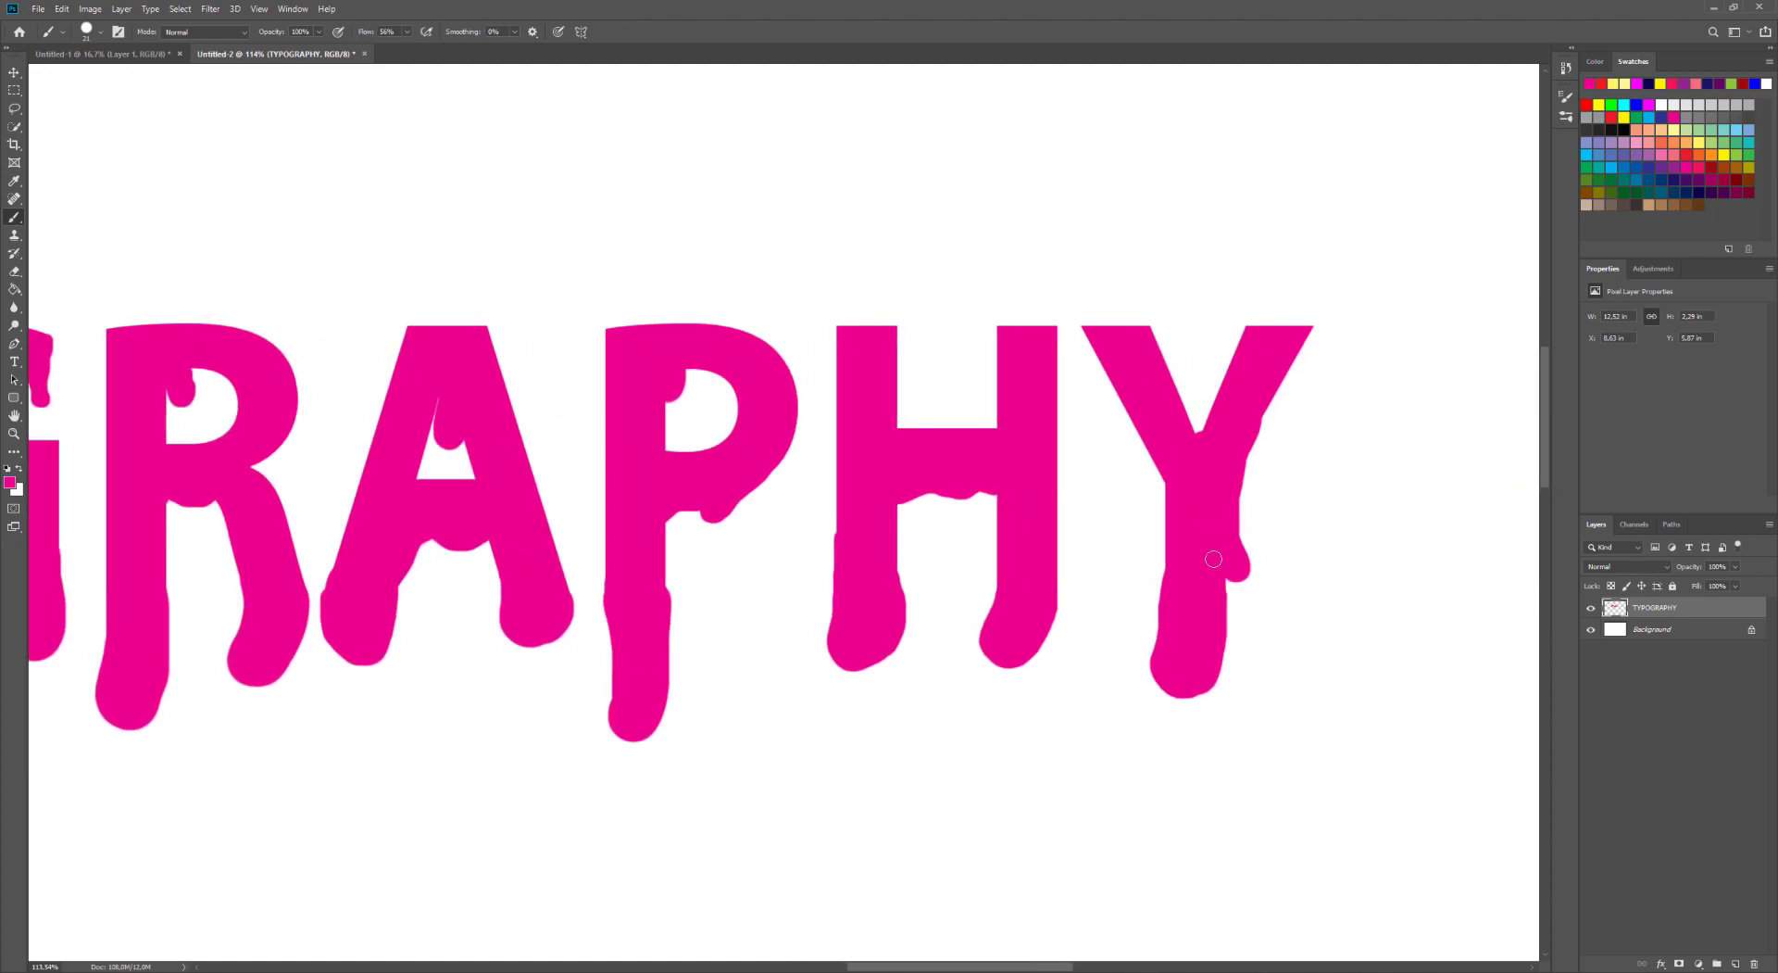
mouse_move(1223, 573)
mouse_down()
mouse_move(1222, 662)
mouse_move(1175, 684)
mouse_up()
- Shift the TYPOGRAPHY lettering slightly up and to the left with the Move tool and review the whole word
scroll(679, 582, down, 5)
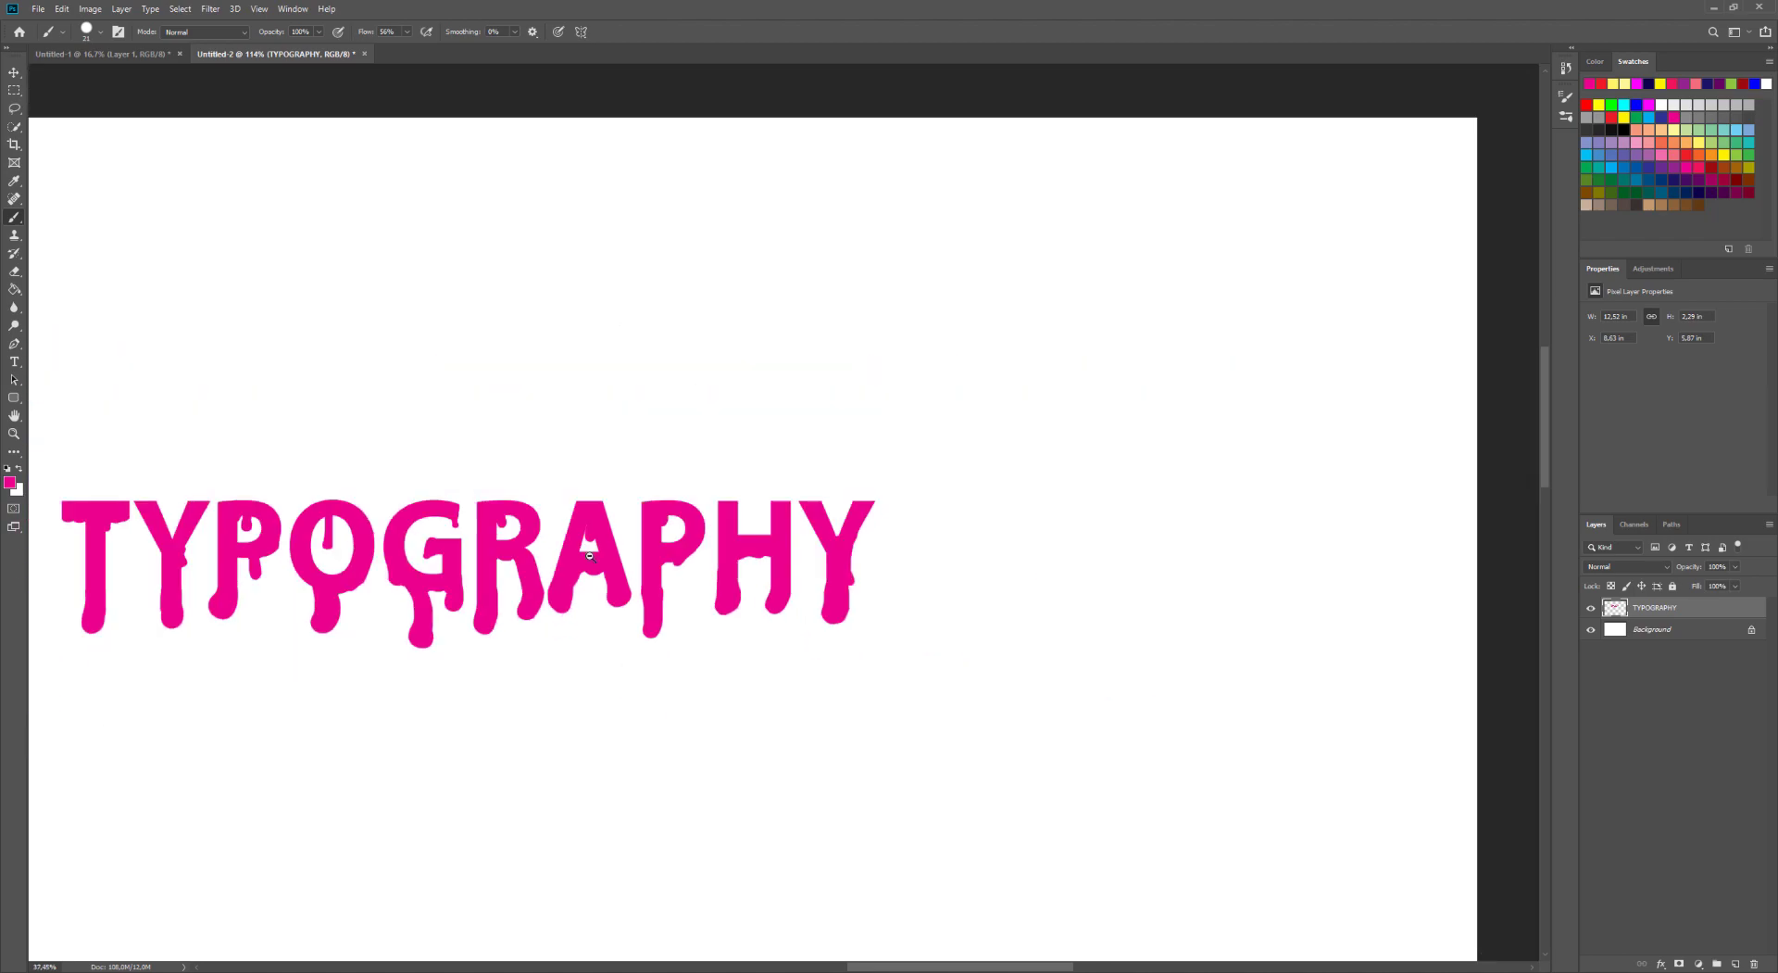
scroll(796, 543, up, 4)
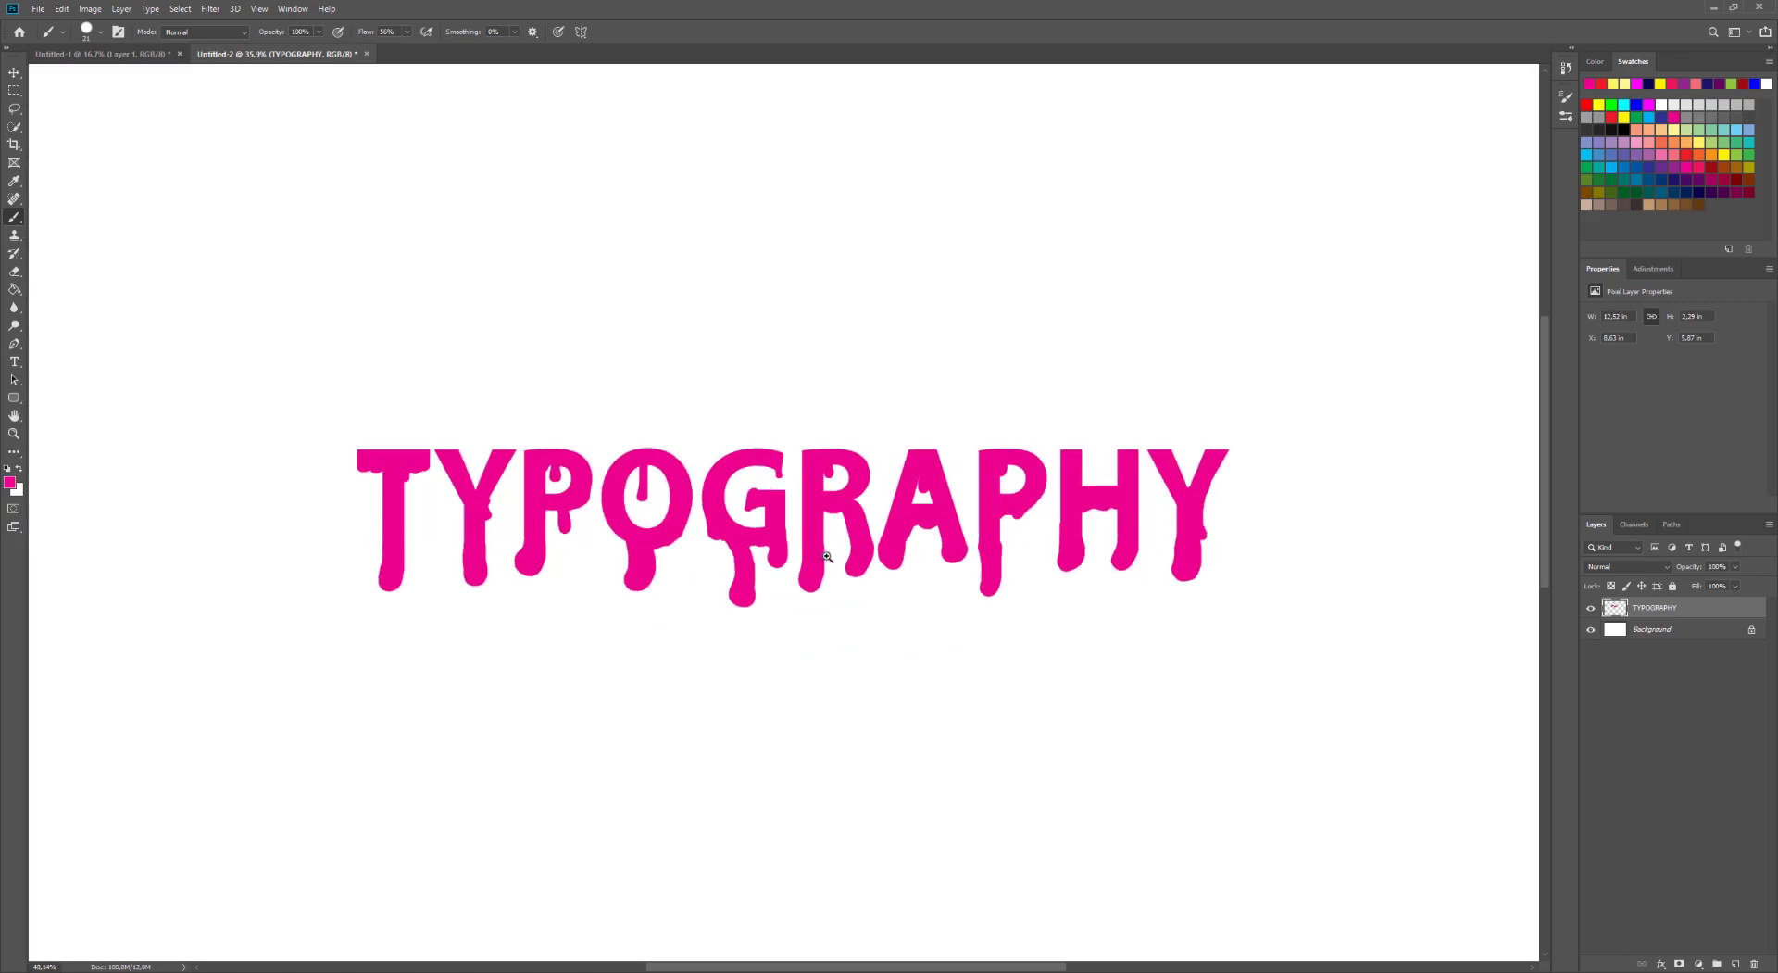
scroll(795, 544, down, 1)
click(15, 72)
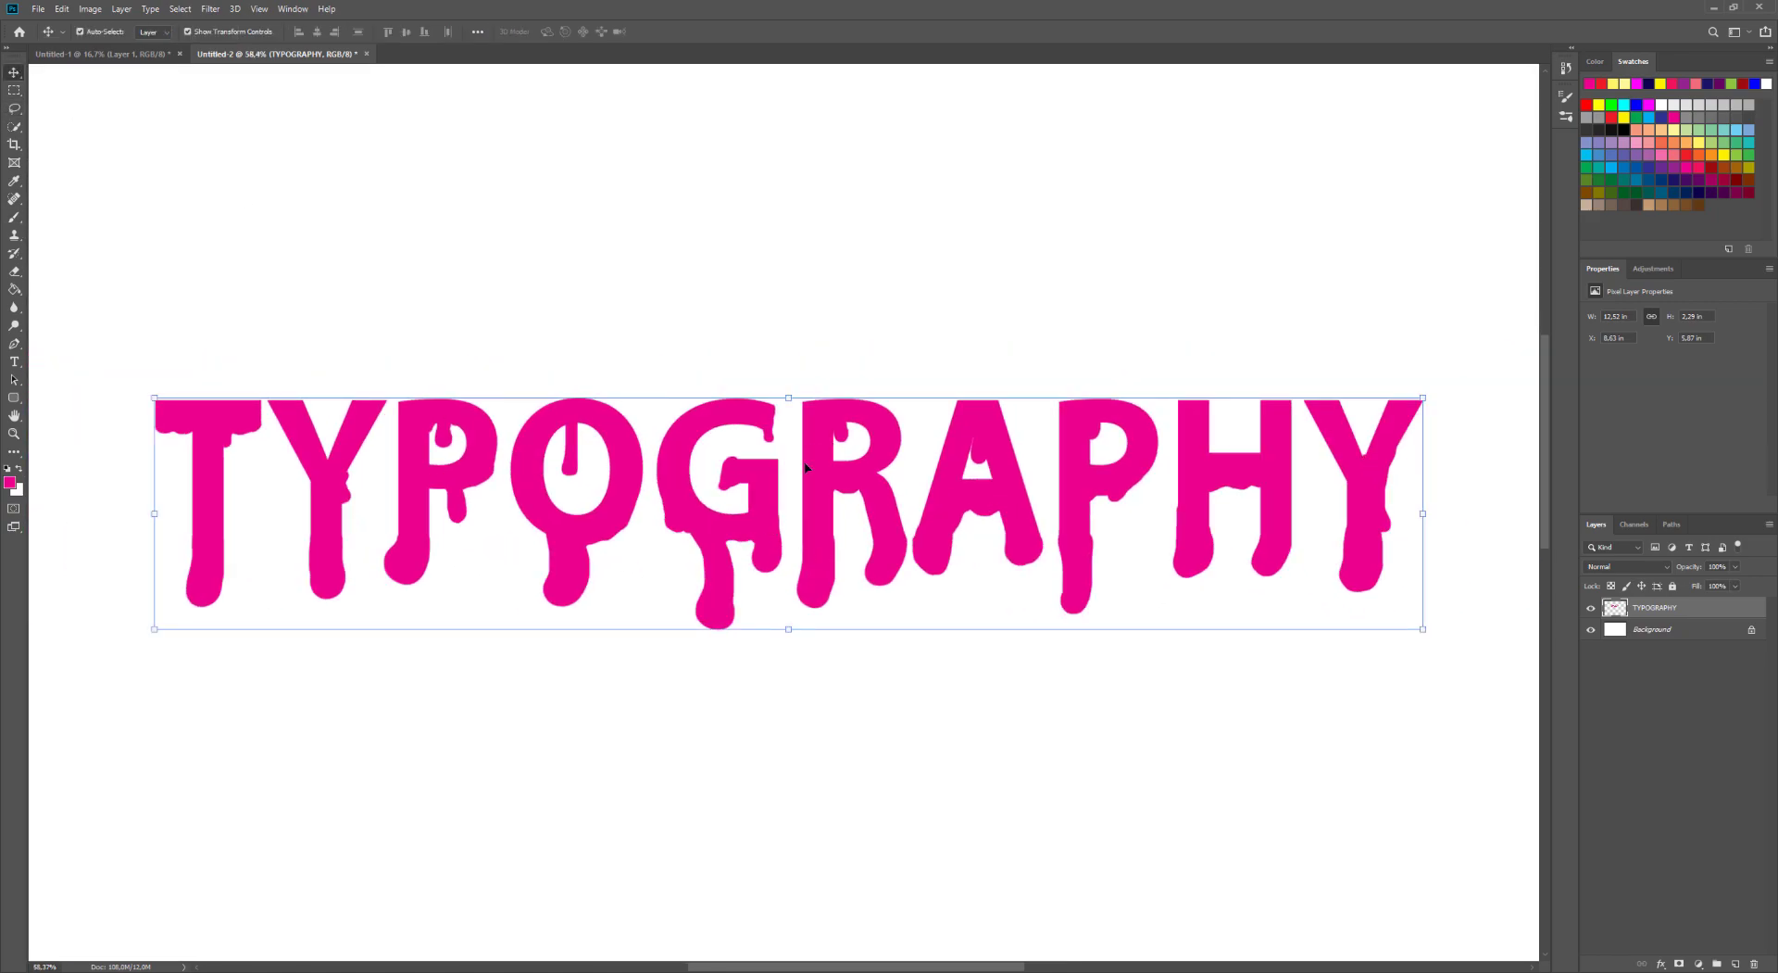
scroll(704, 528, down, 2)
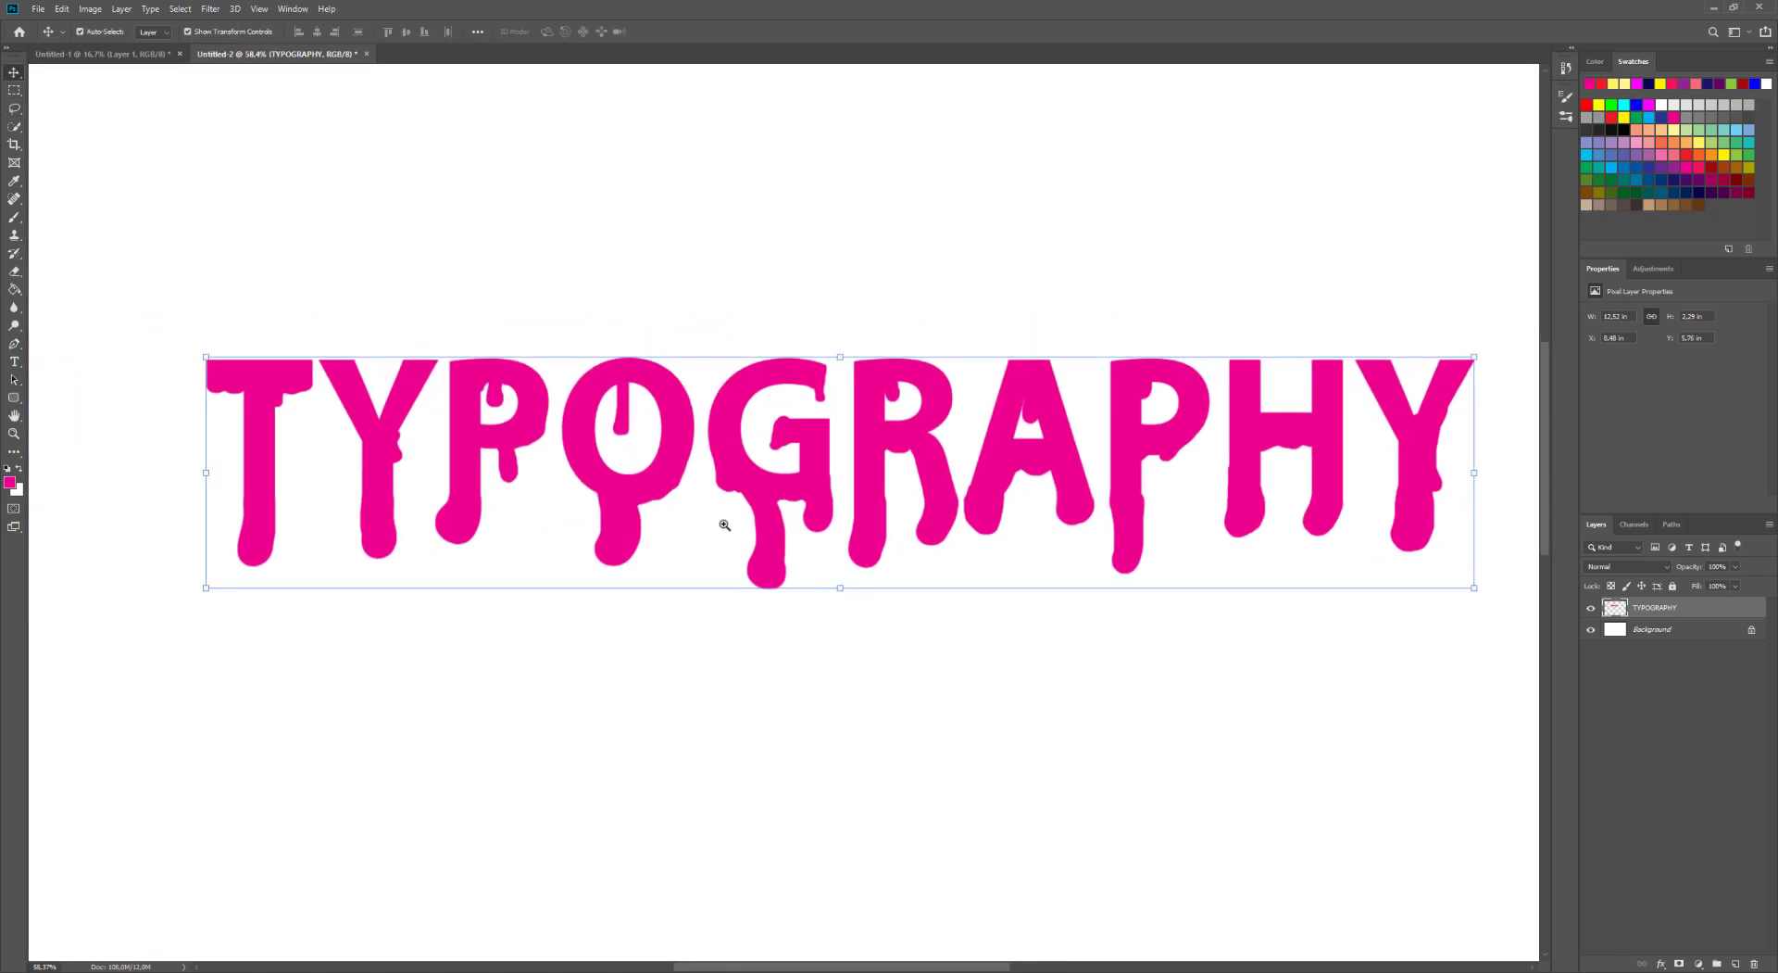
scroll(743, 548, down, 4)
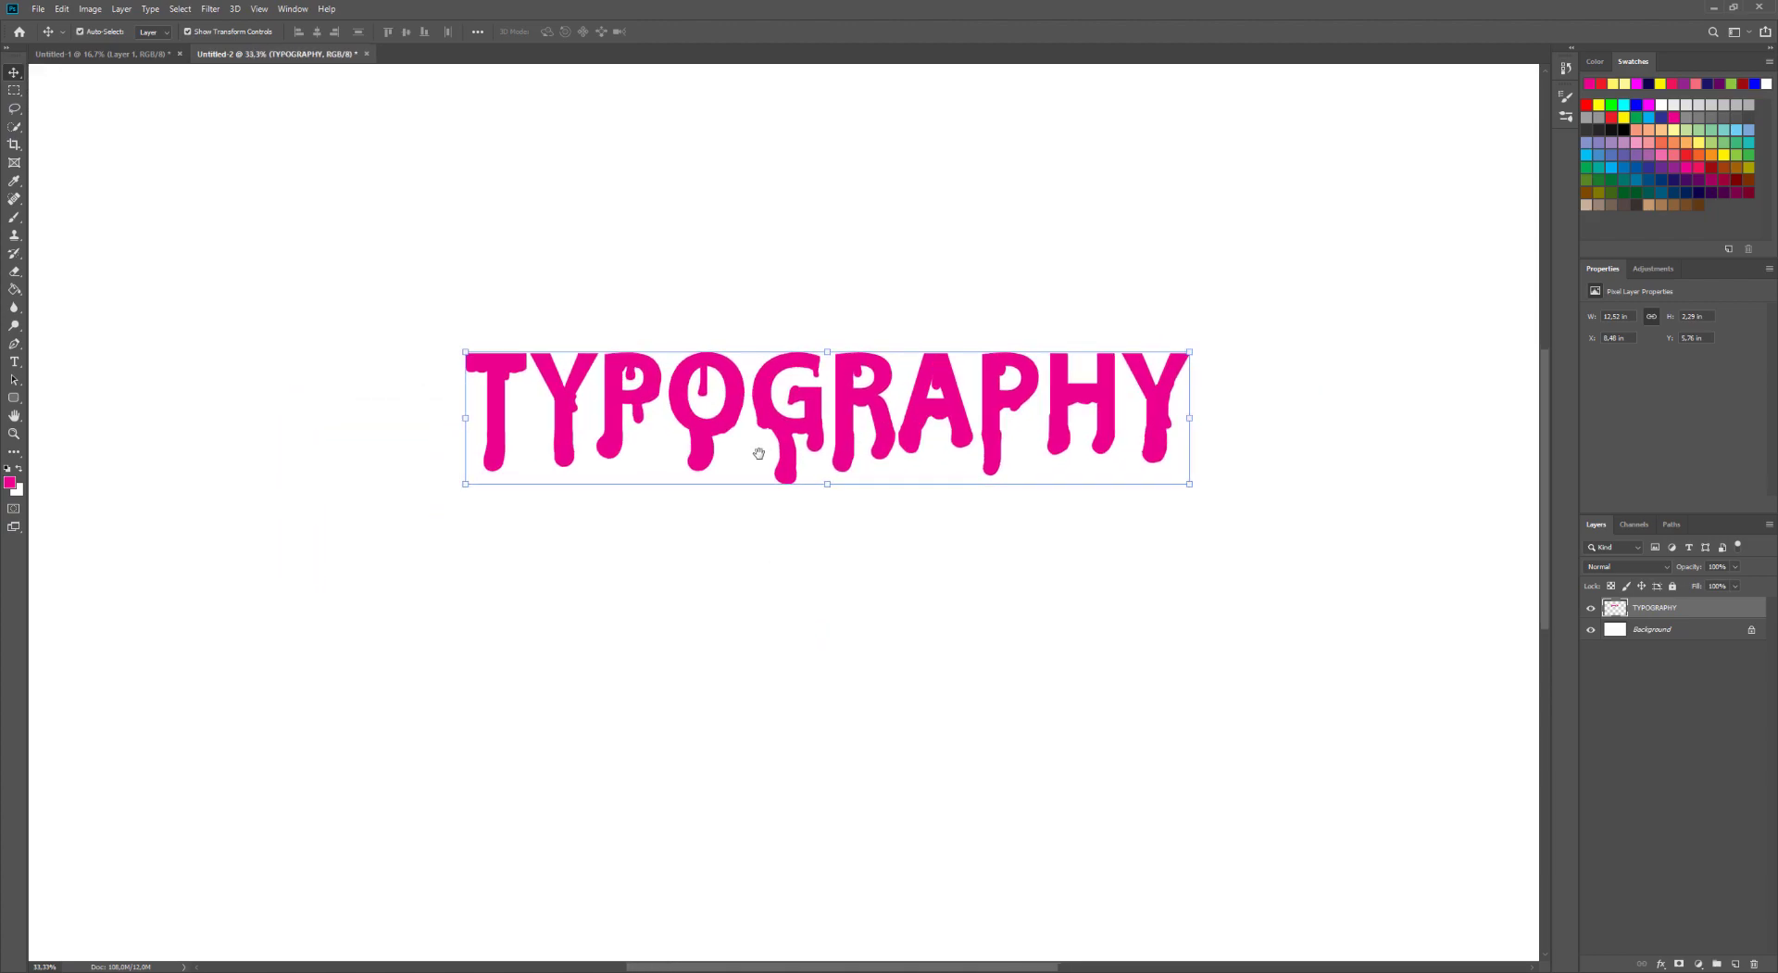
scroll(889, 435, up, 3)
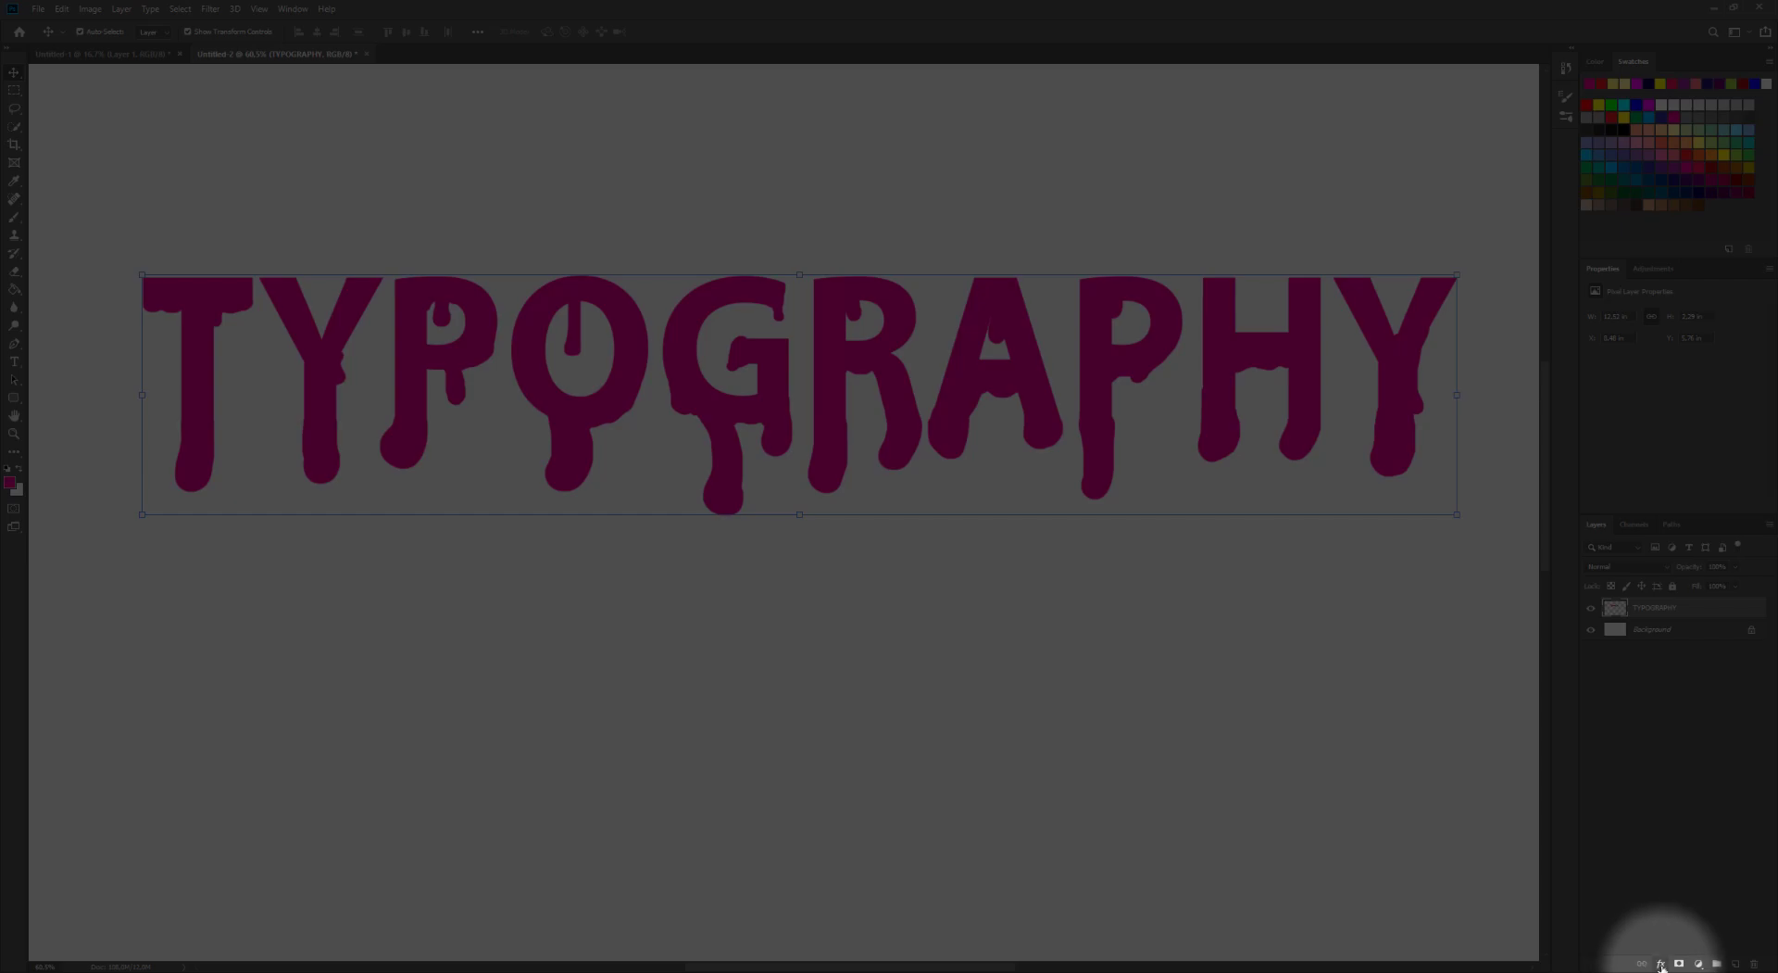
- Add a Drop Shadow to the TYPOGRAPHY layer with a 12 px distance, slightly softened edges and 47% opacity
click(1661, 964)
click(1667, 955)
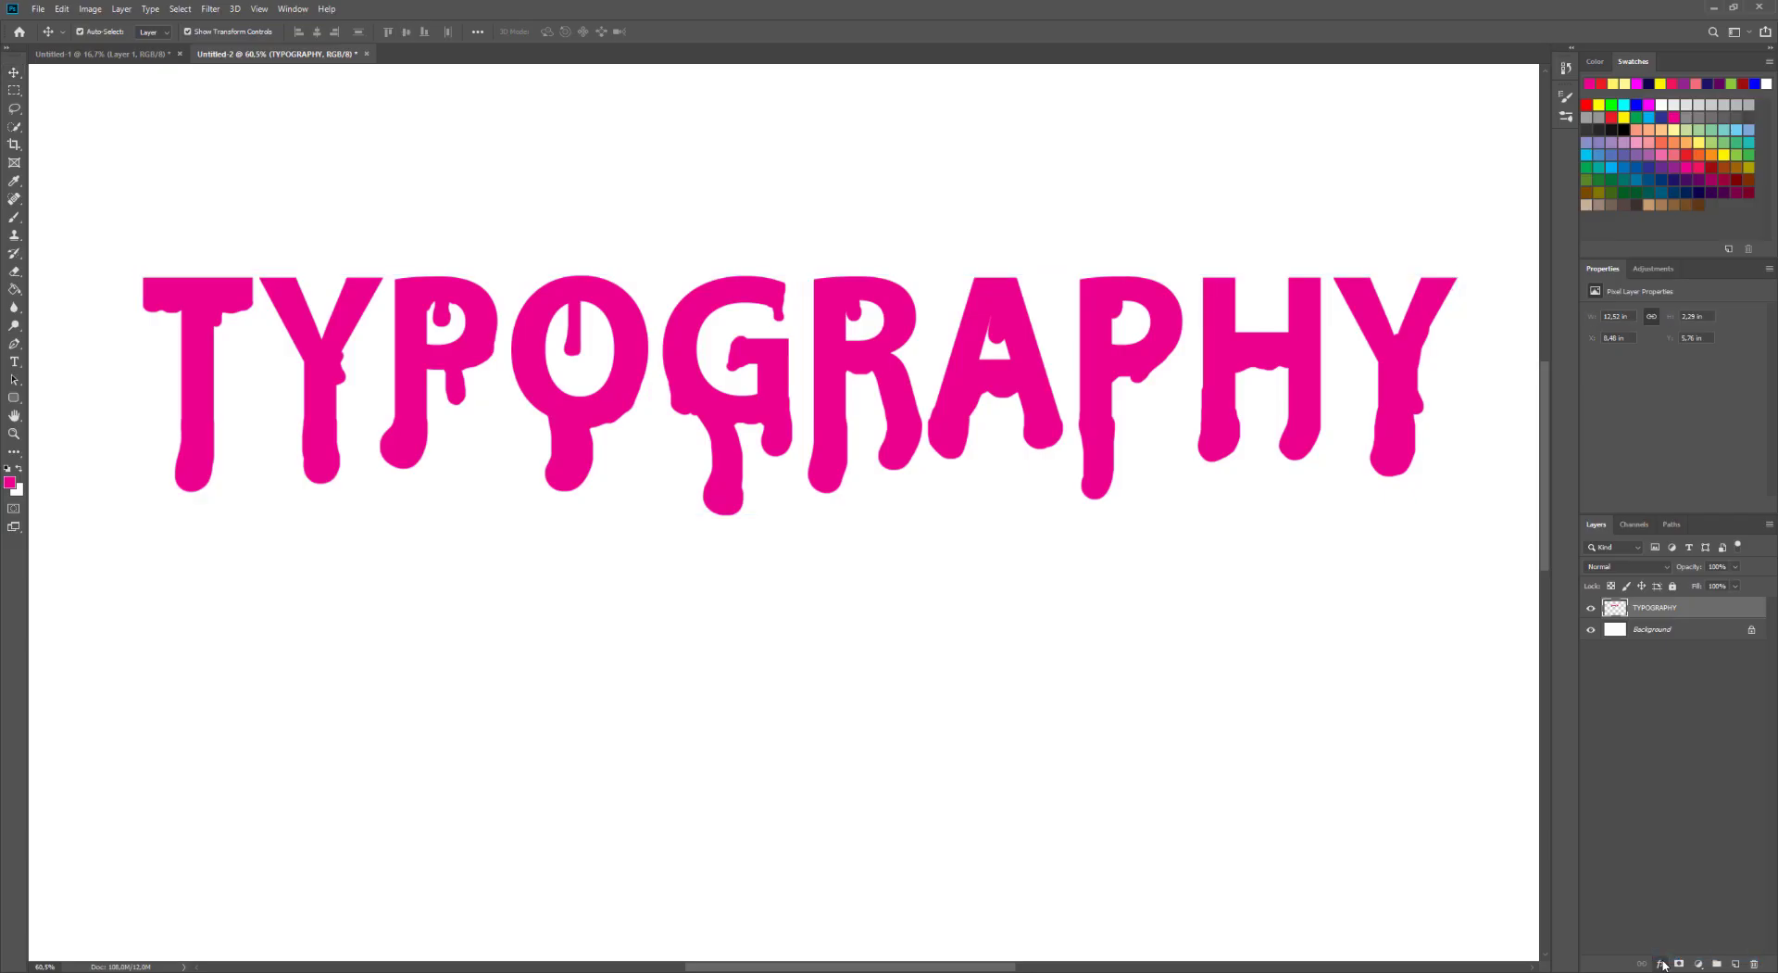
drag(867, 371, 867, 379)
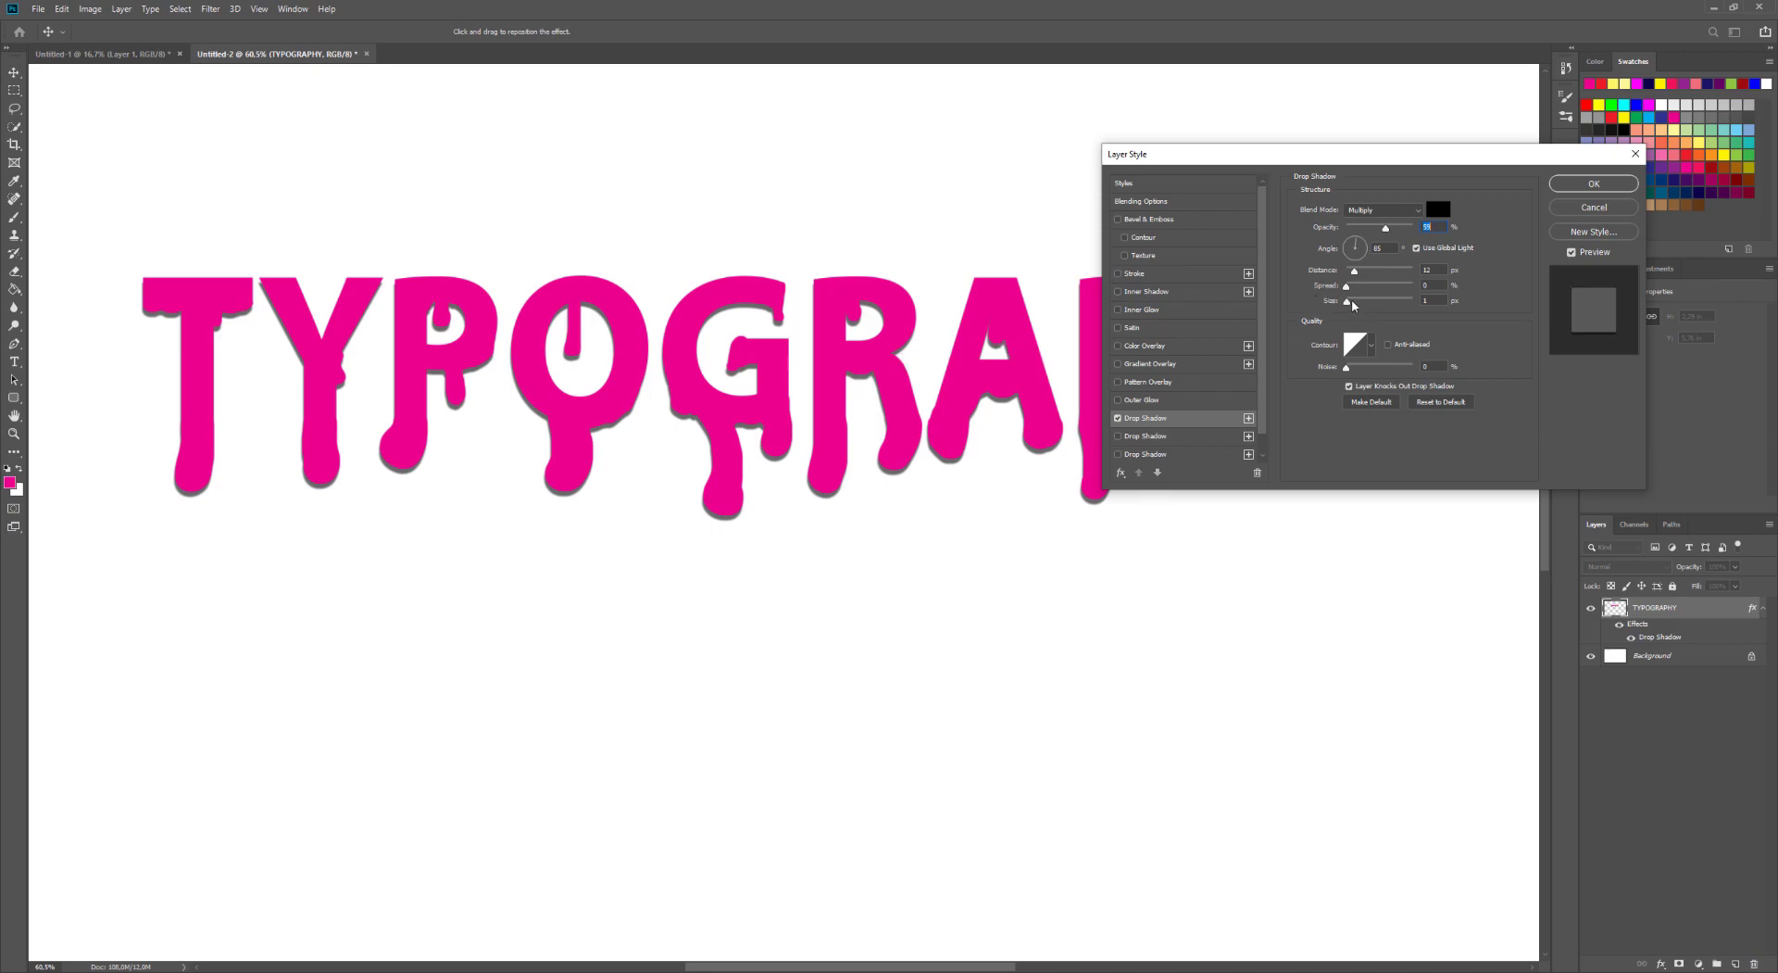
drag(1352, 305, 1355, 303)
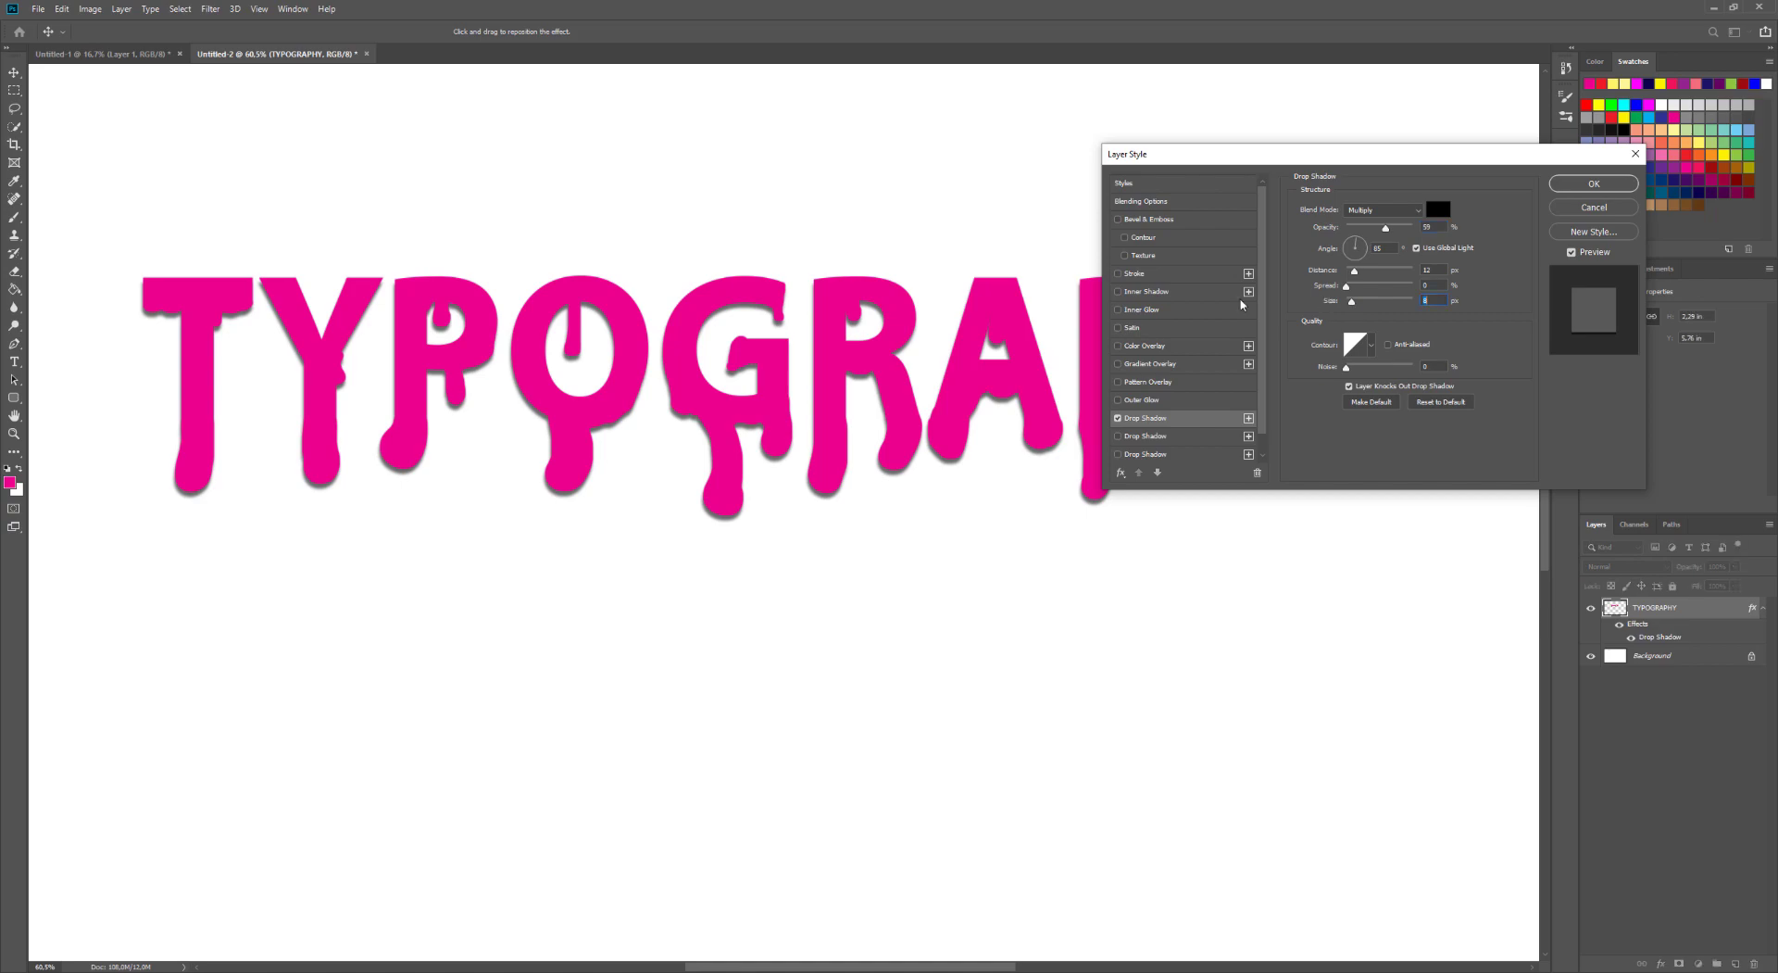
drag(1385, 232, 1385, 232)
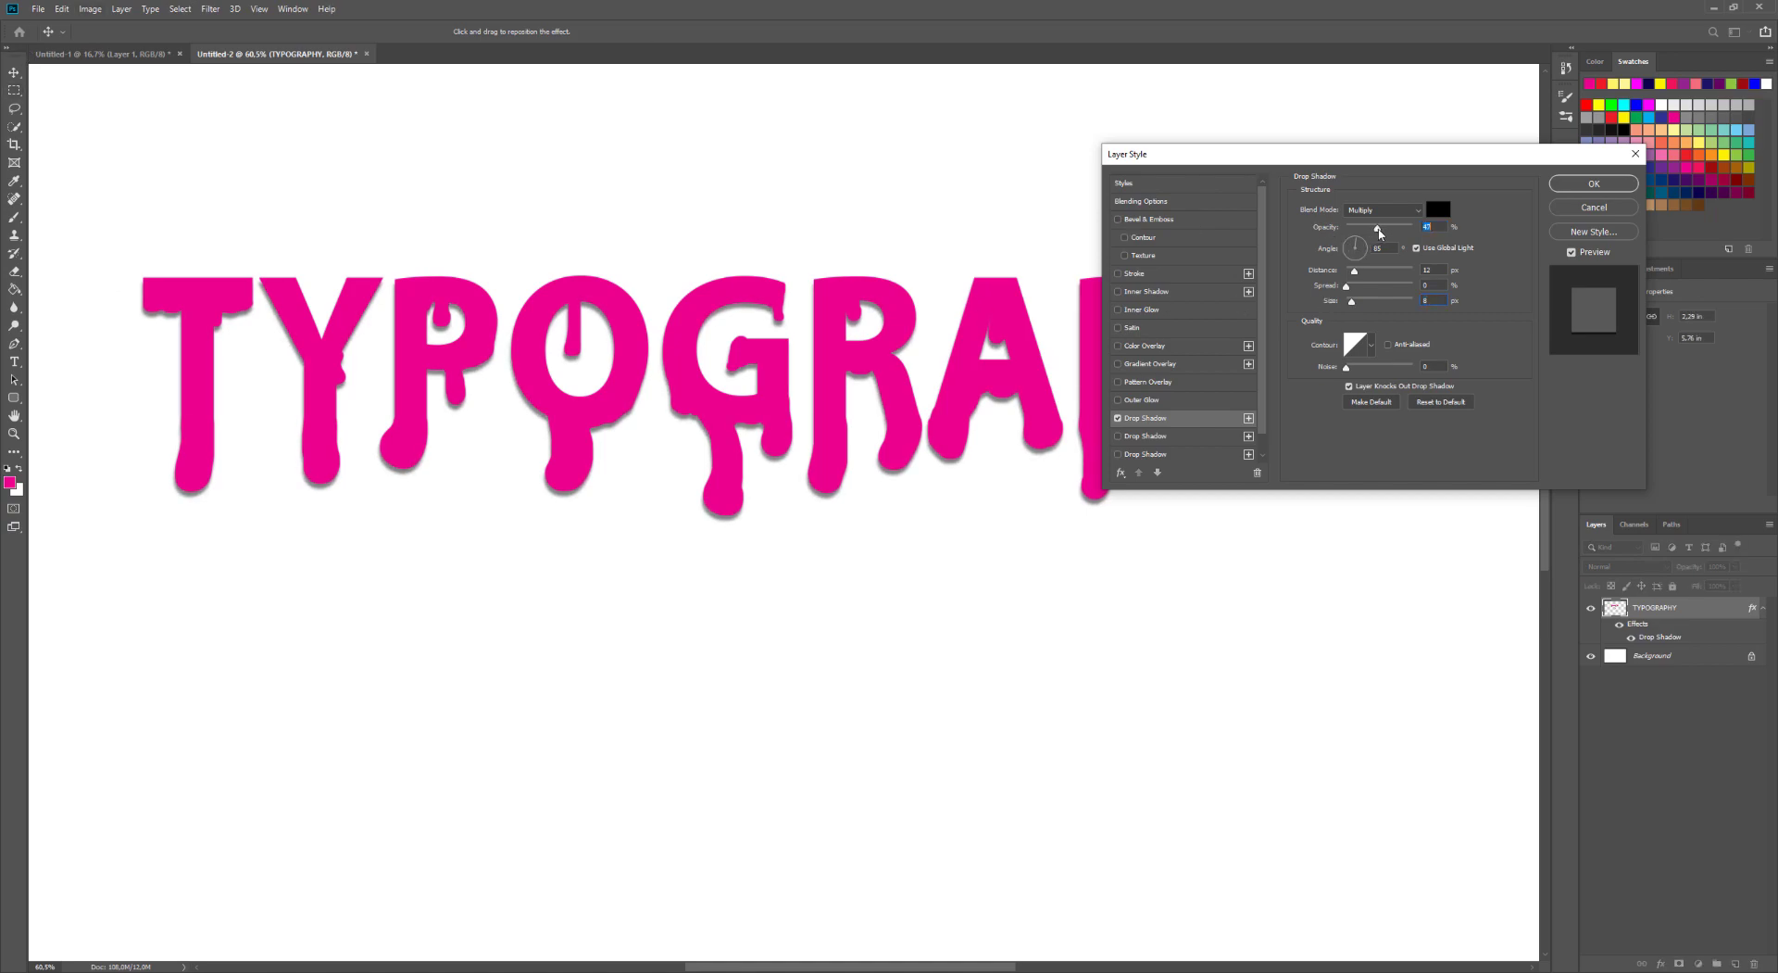
- Enable Bevel & Emboss with the Inner Bevel style and try different light positions, ending at an angle of about -122°
click(1136, 220)
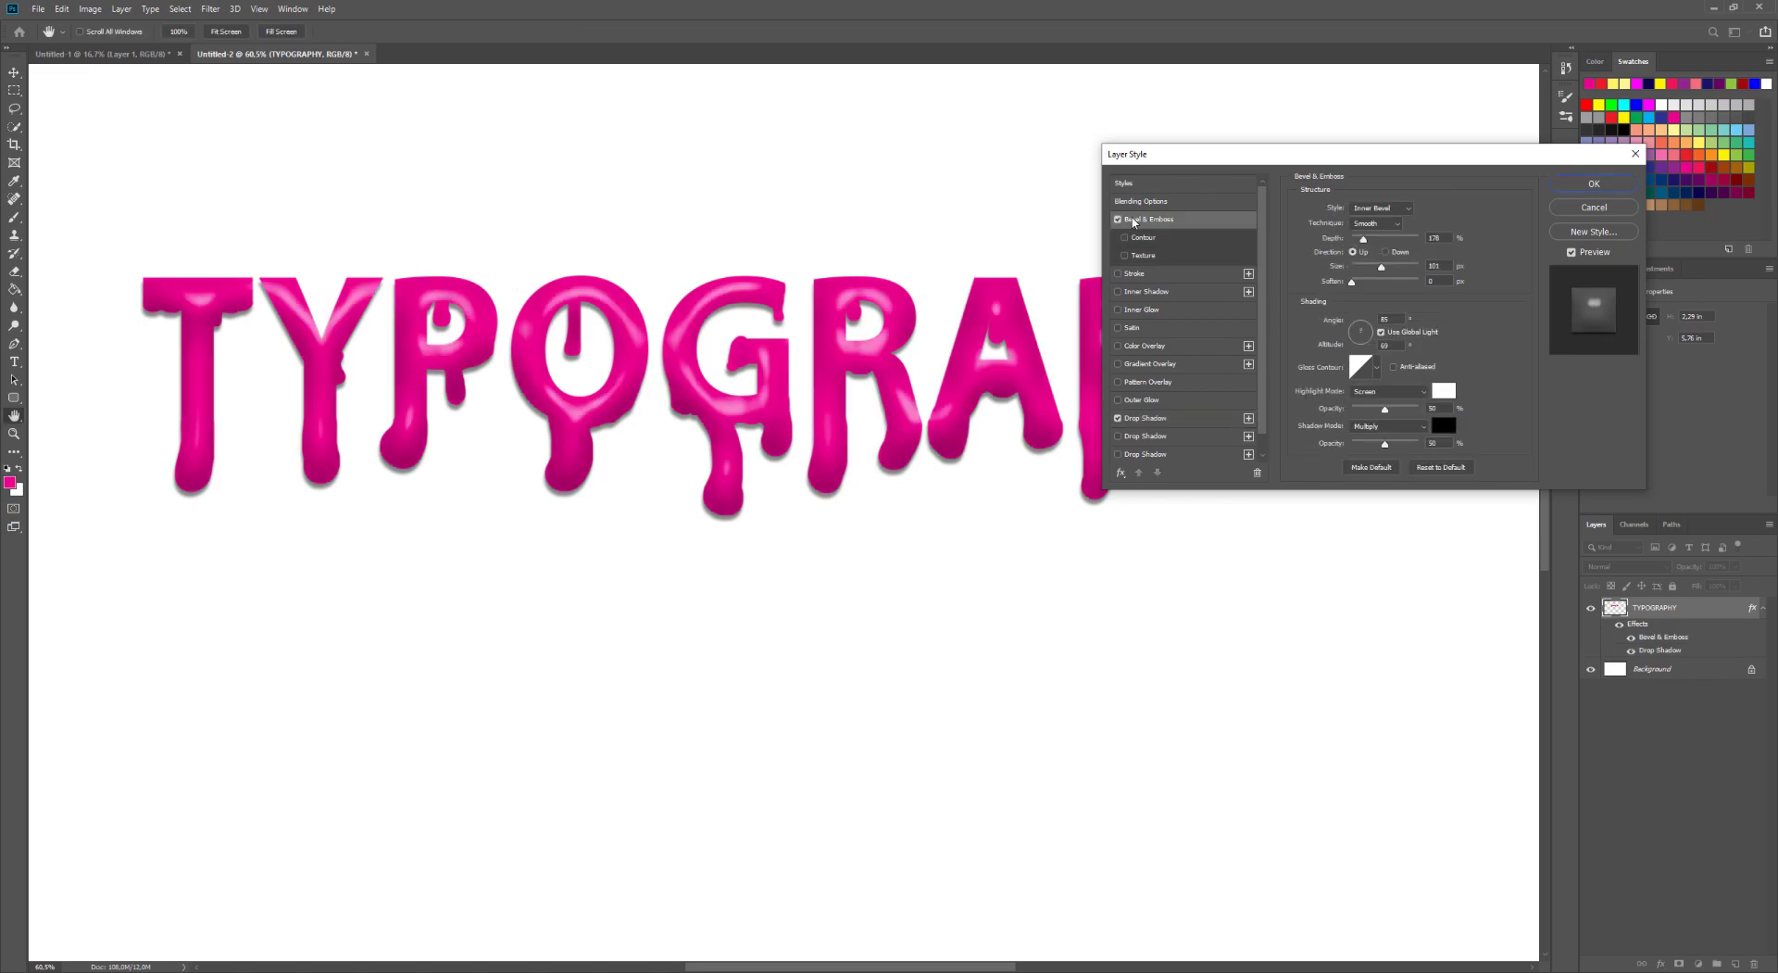
click(1362, 347)
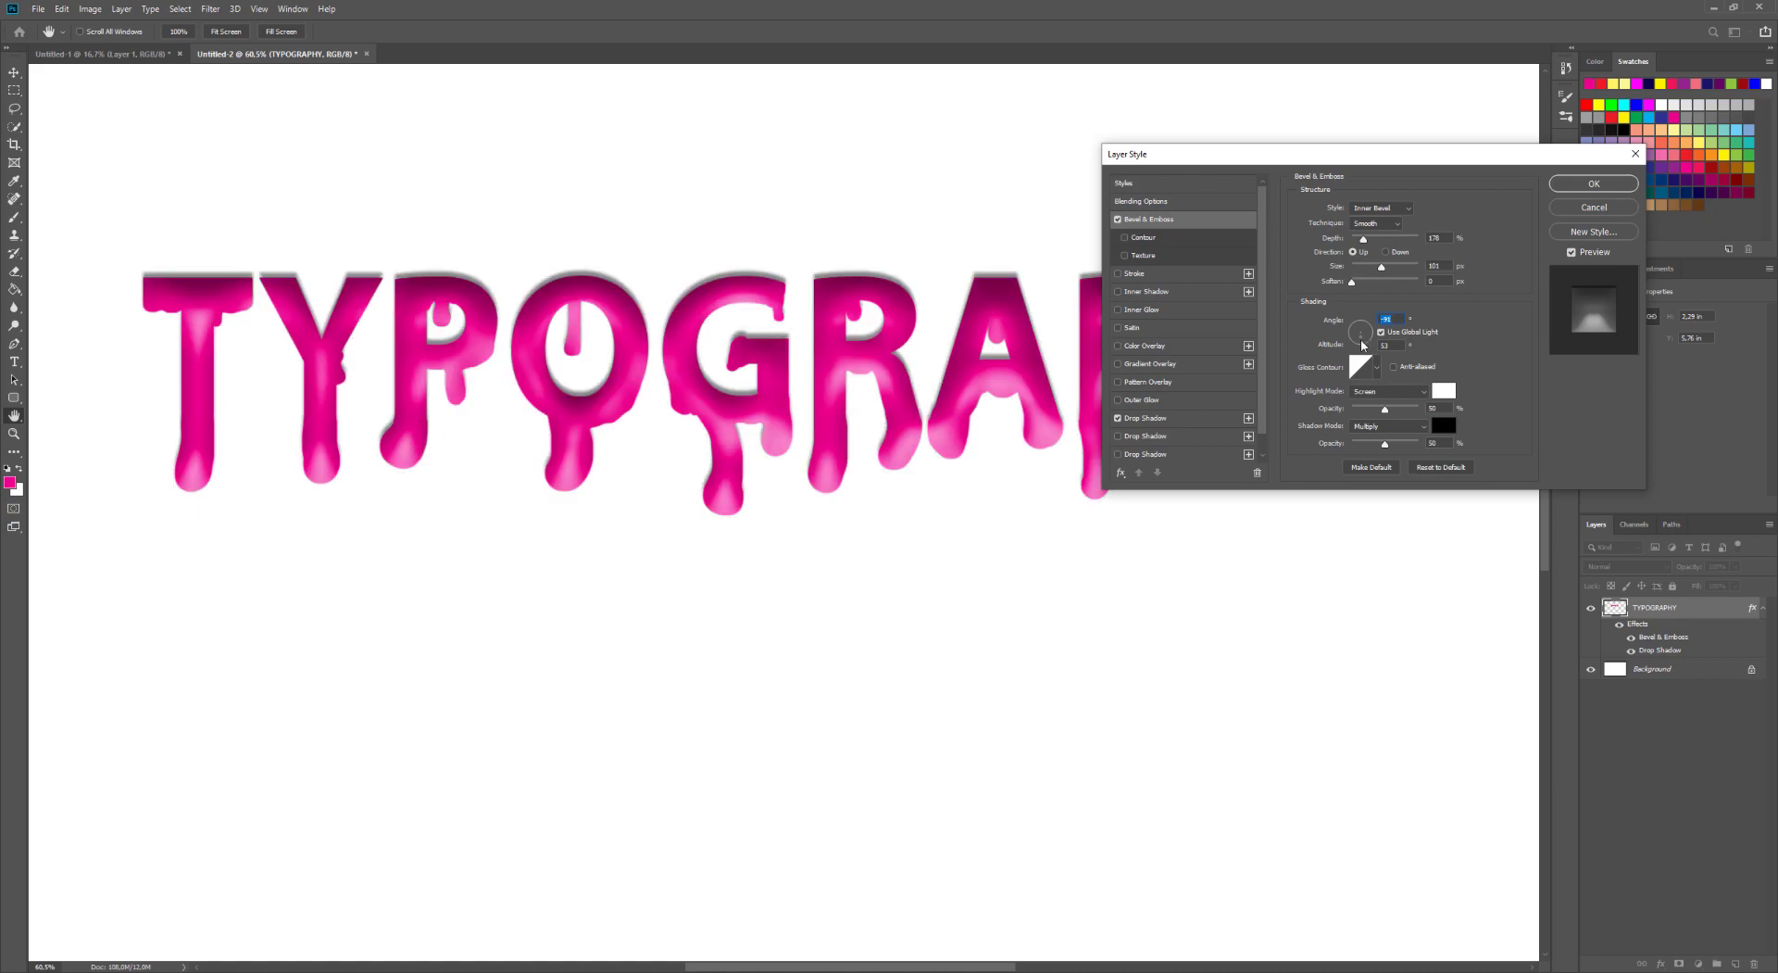
click(1363, 345)
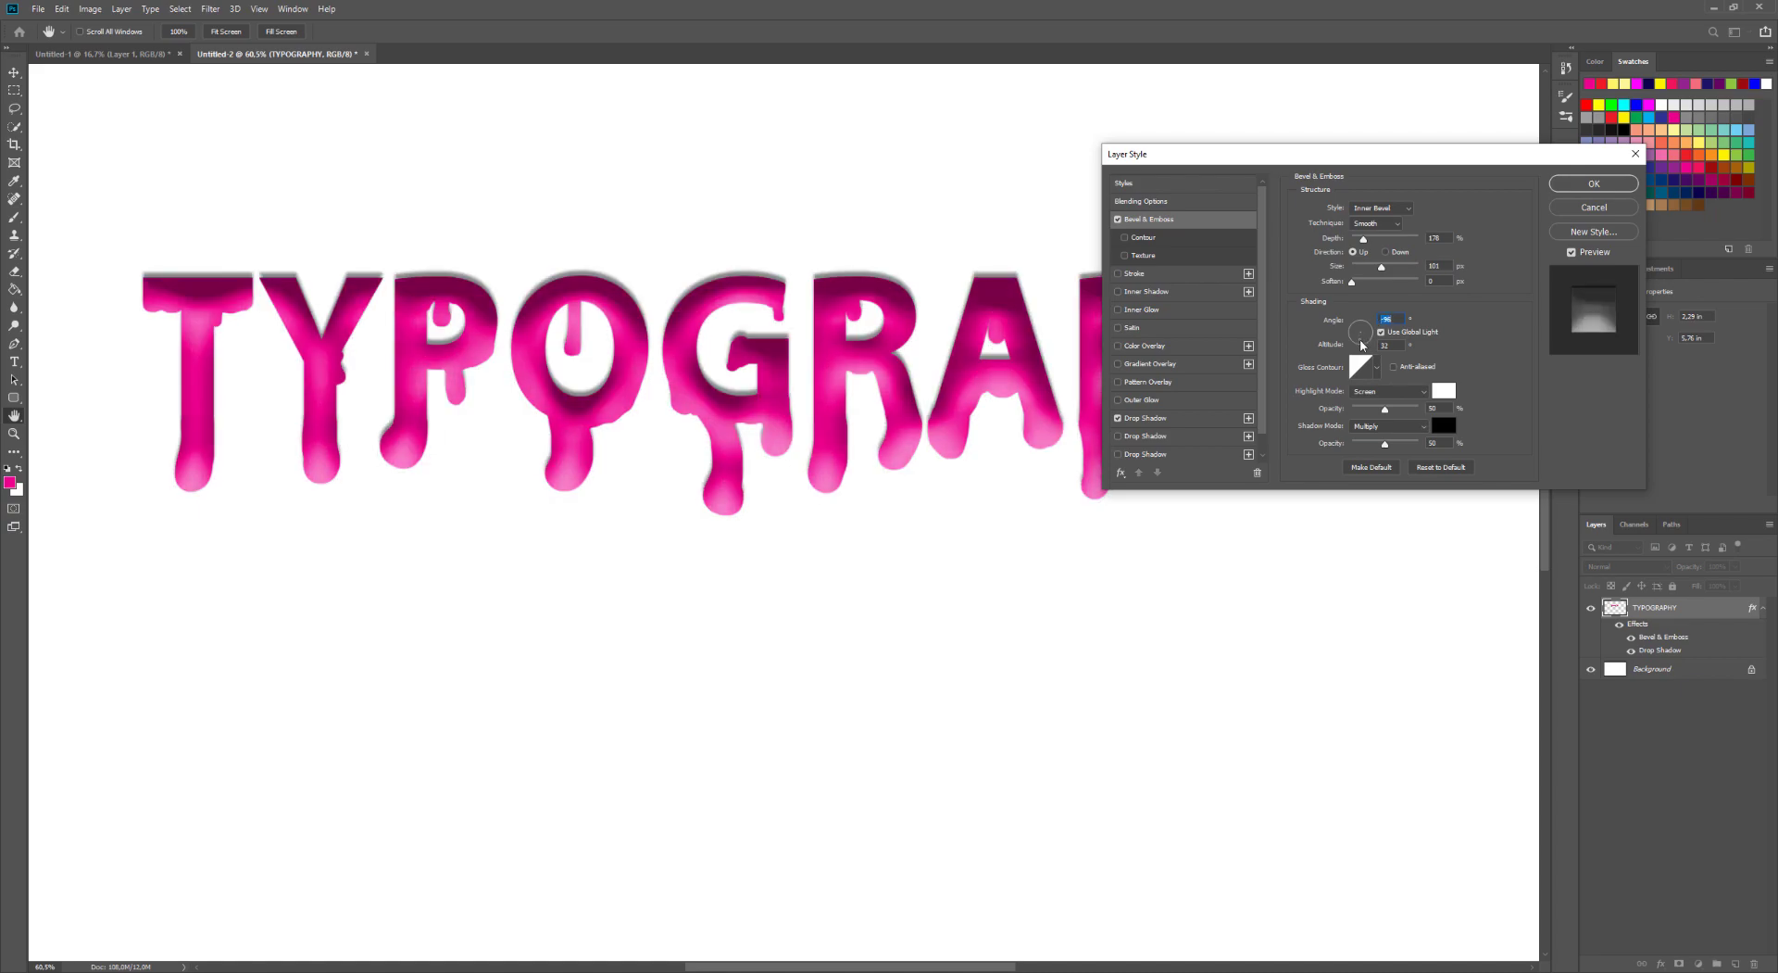
click(1361, 339)
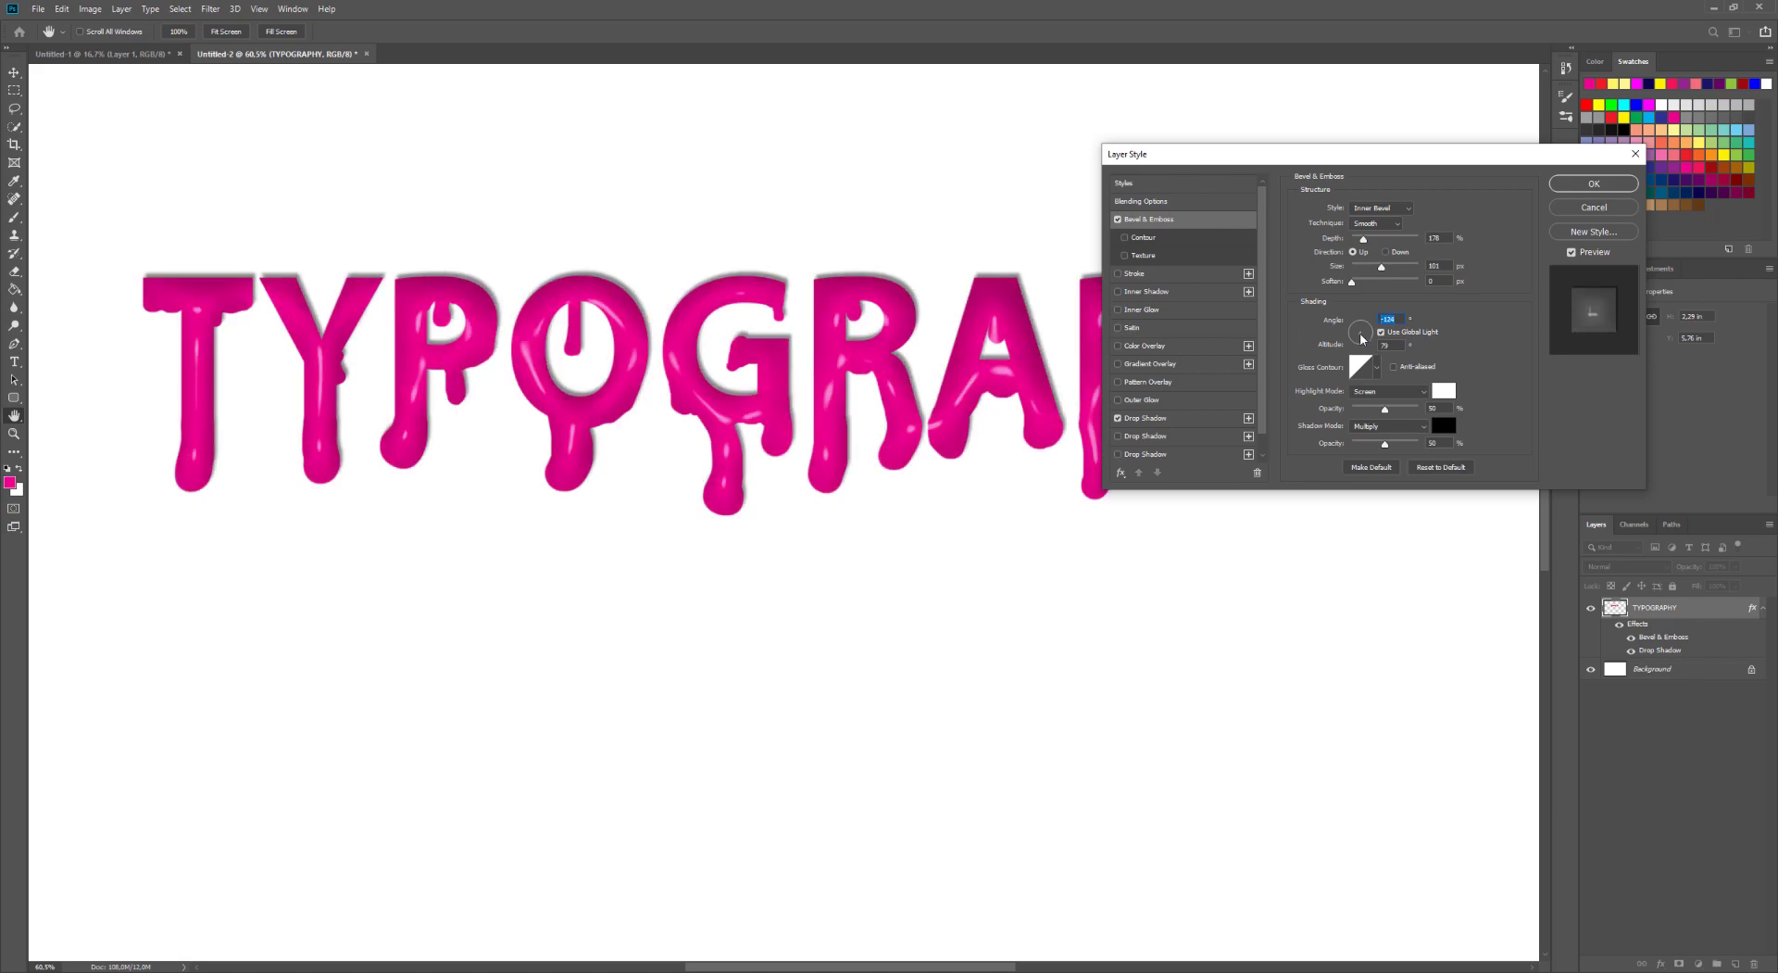
click(1362, 341)
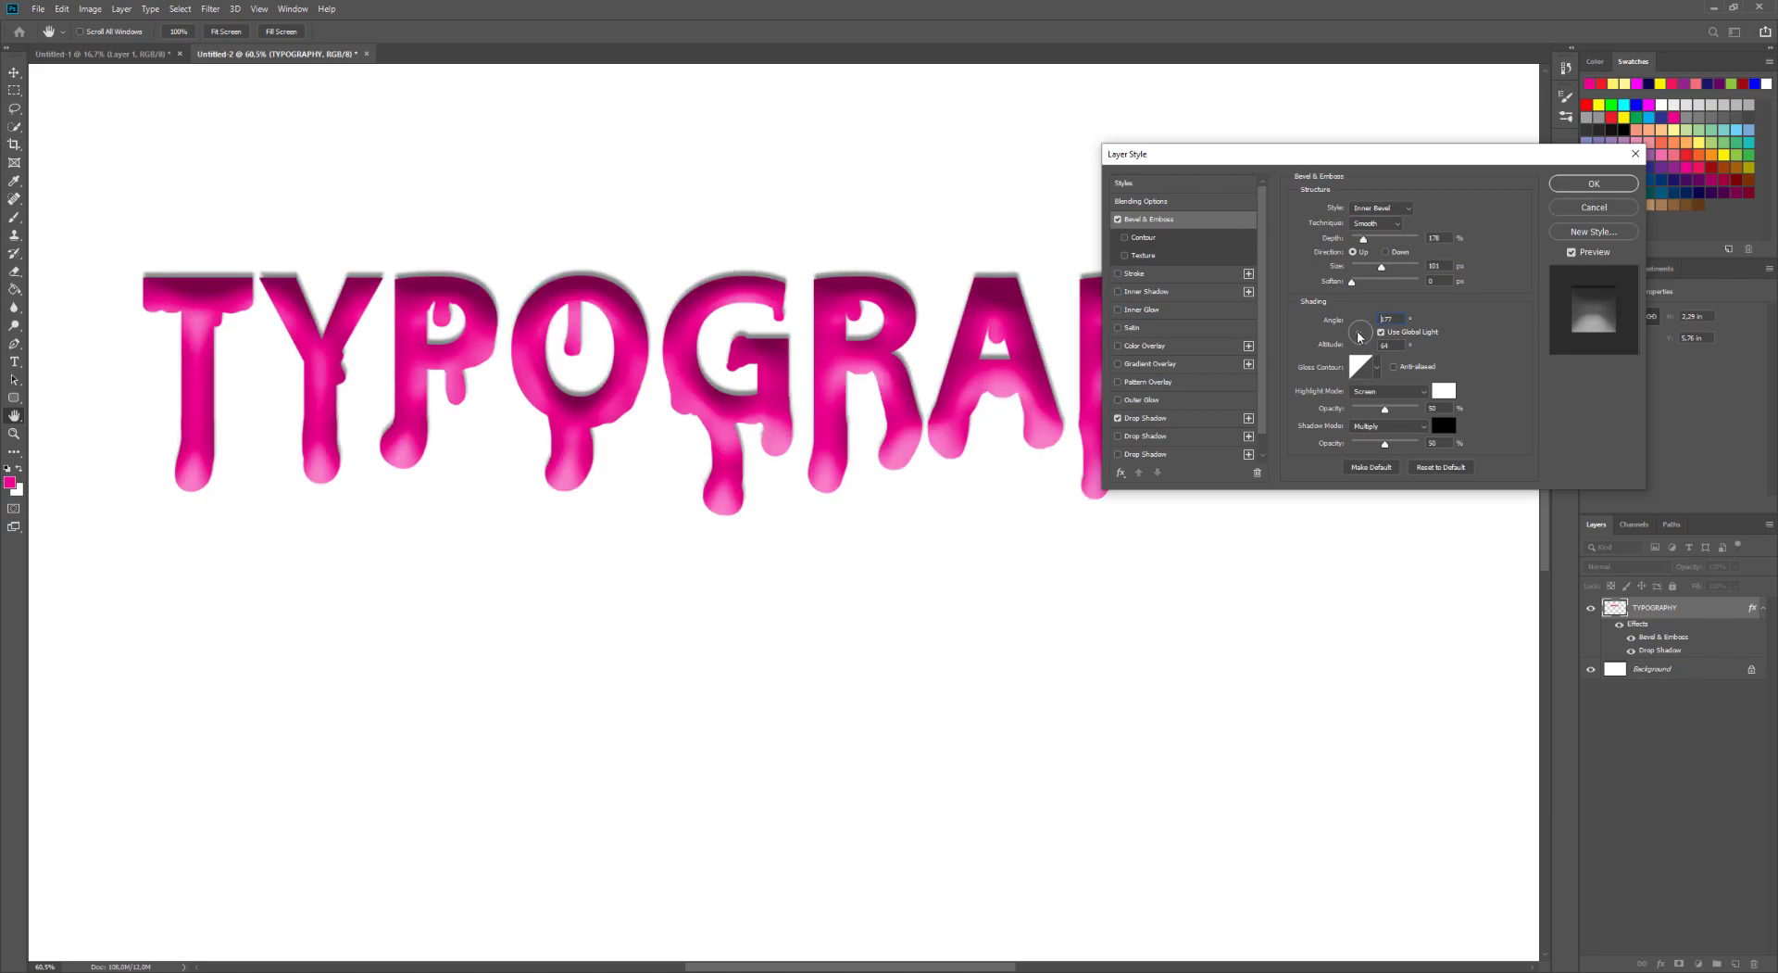
click(1359, 336)
click(1360, 341)
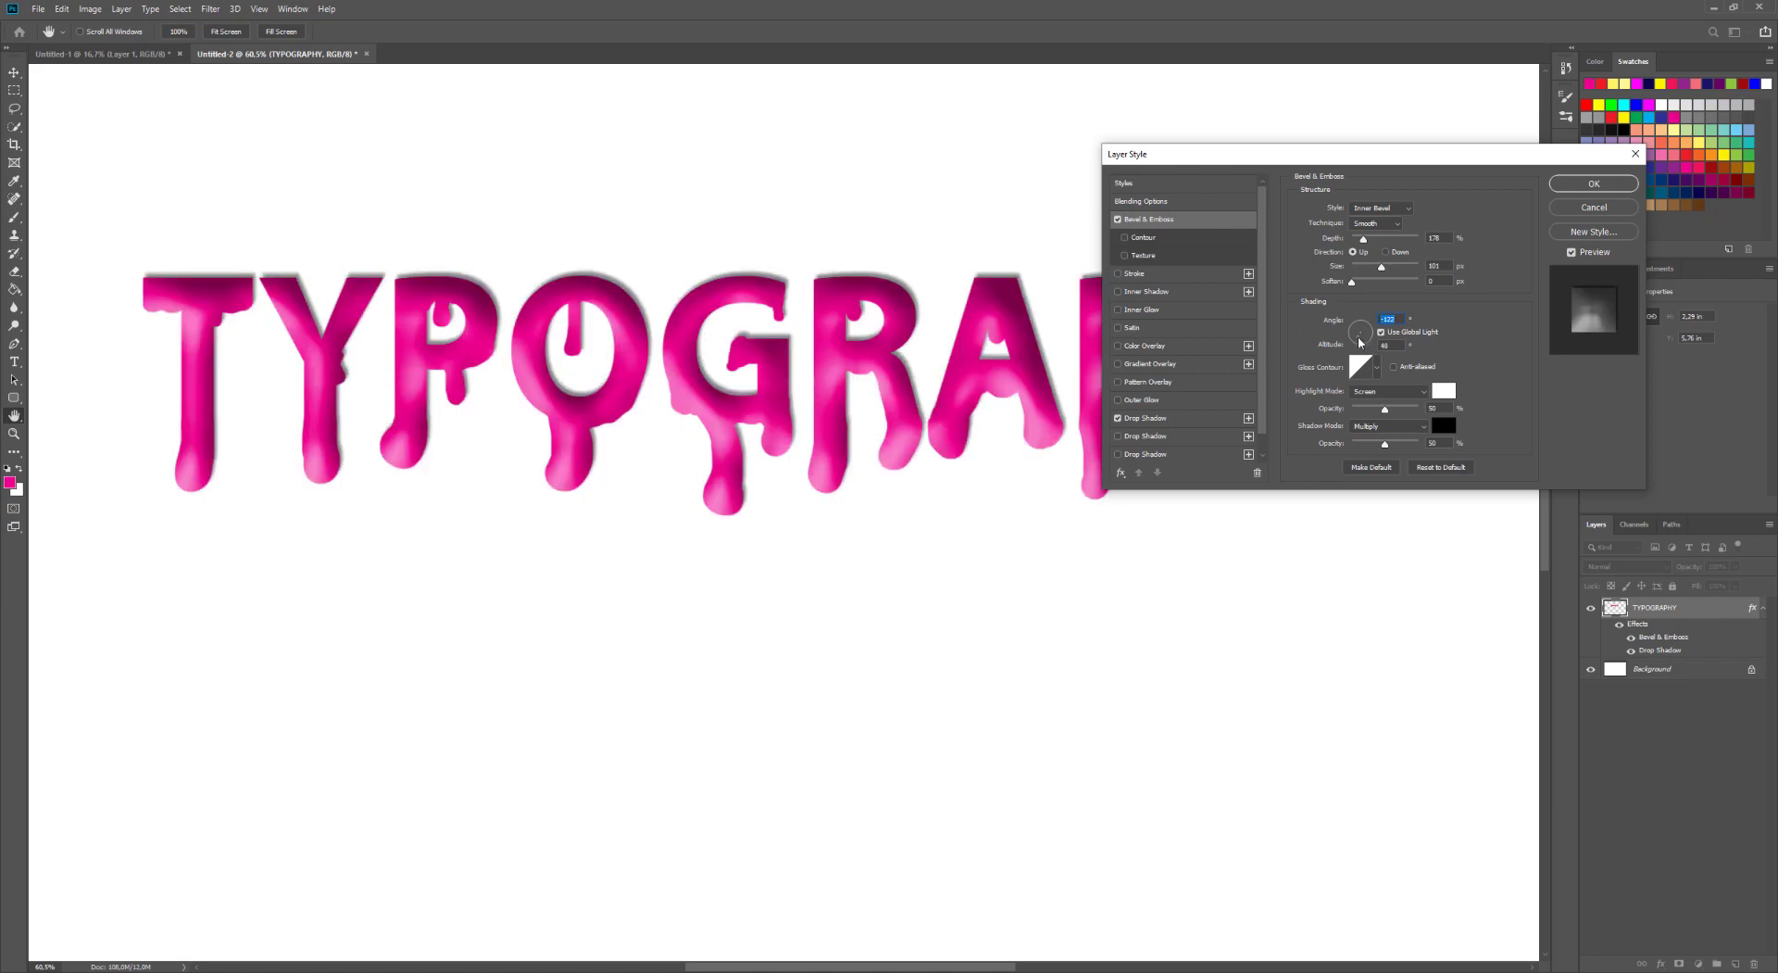
- Raise the bevel depth to about 220%, try the Down direction before returning to Up, and reduce the bevel size
drag(1363, 240, 1362, 242)
click(1387, 252)
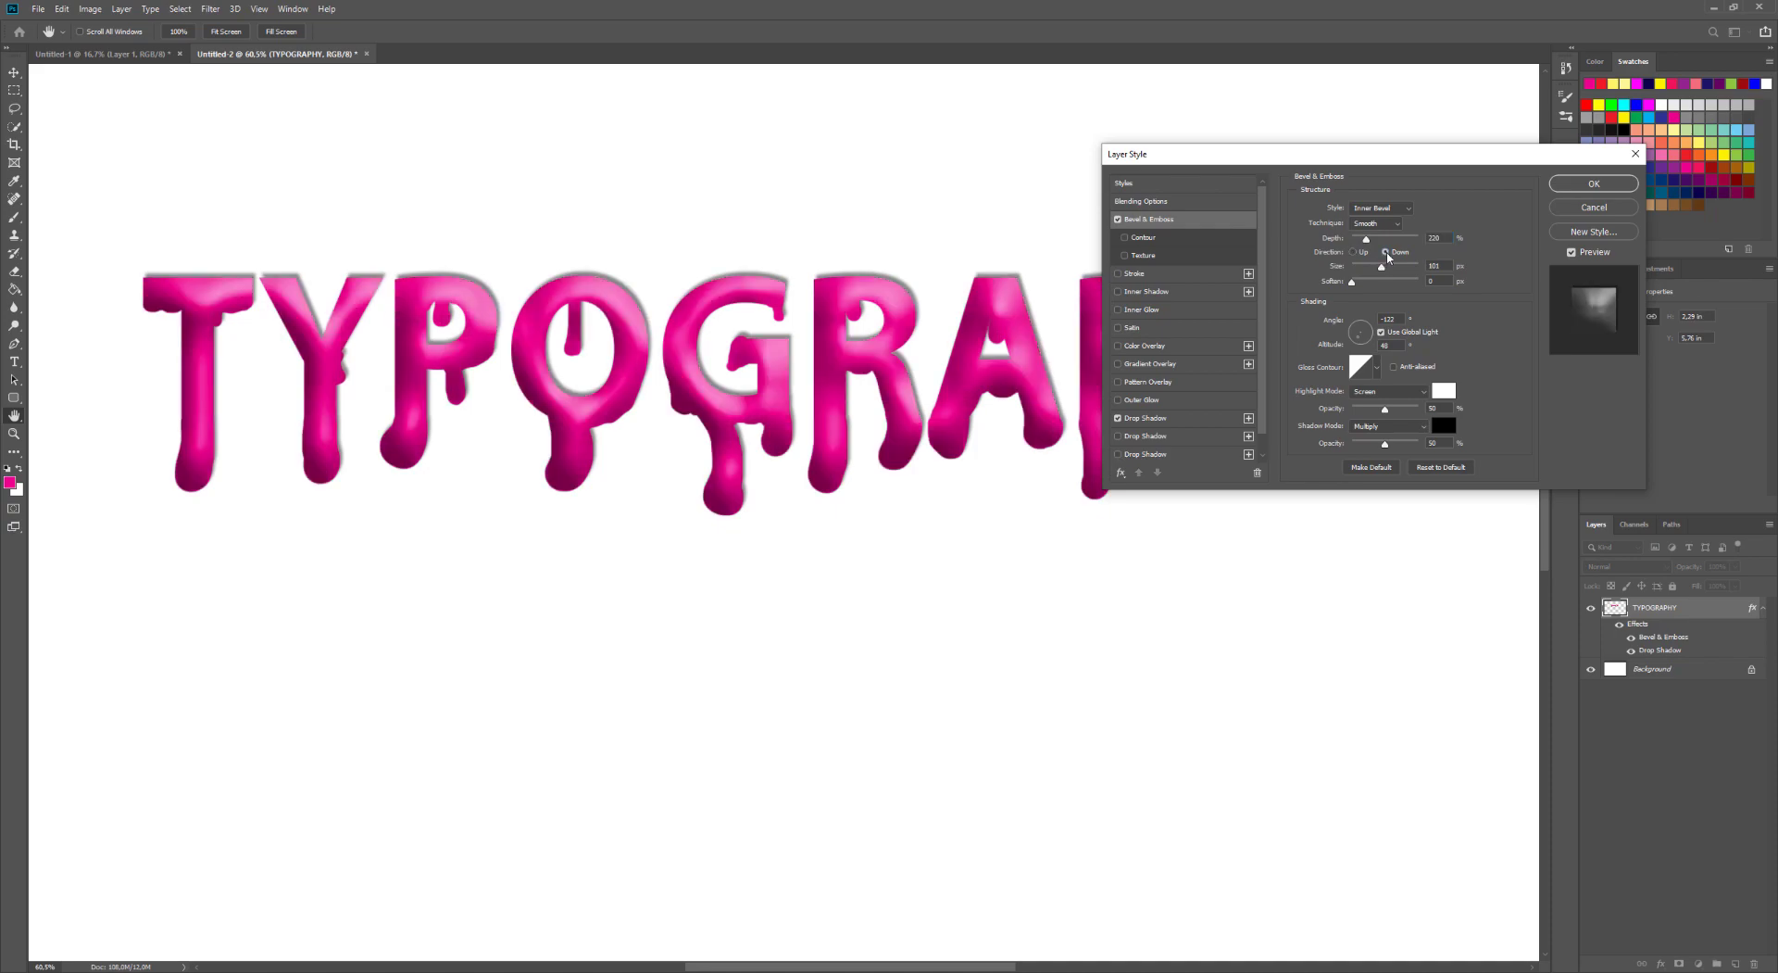
click(1354, 251)
drag(1381, 268, 1369, 275)
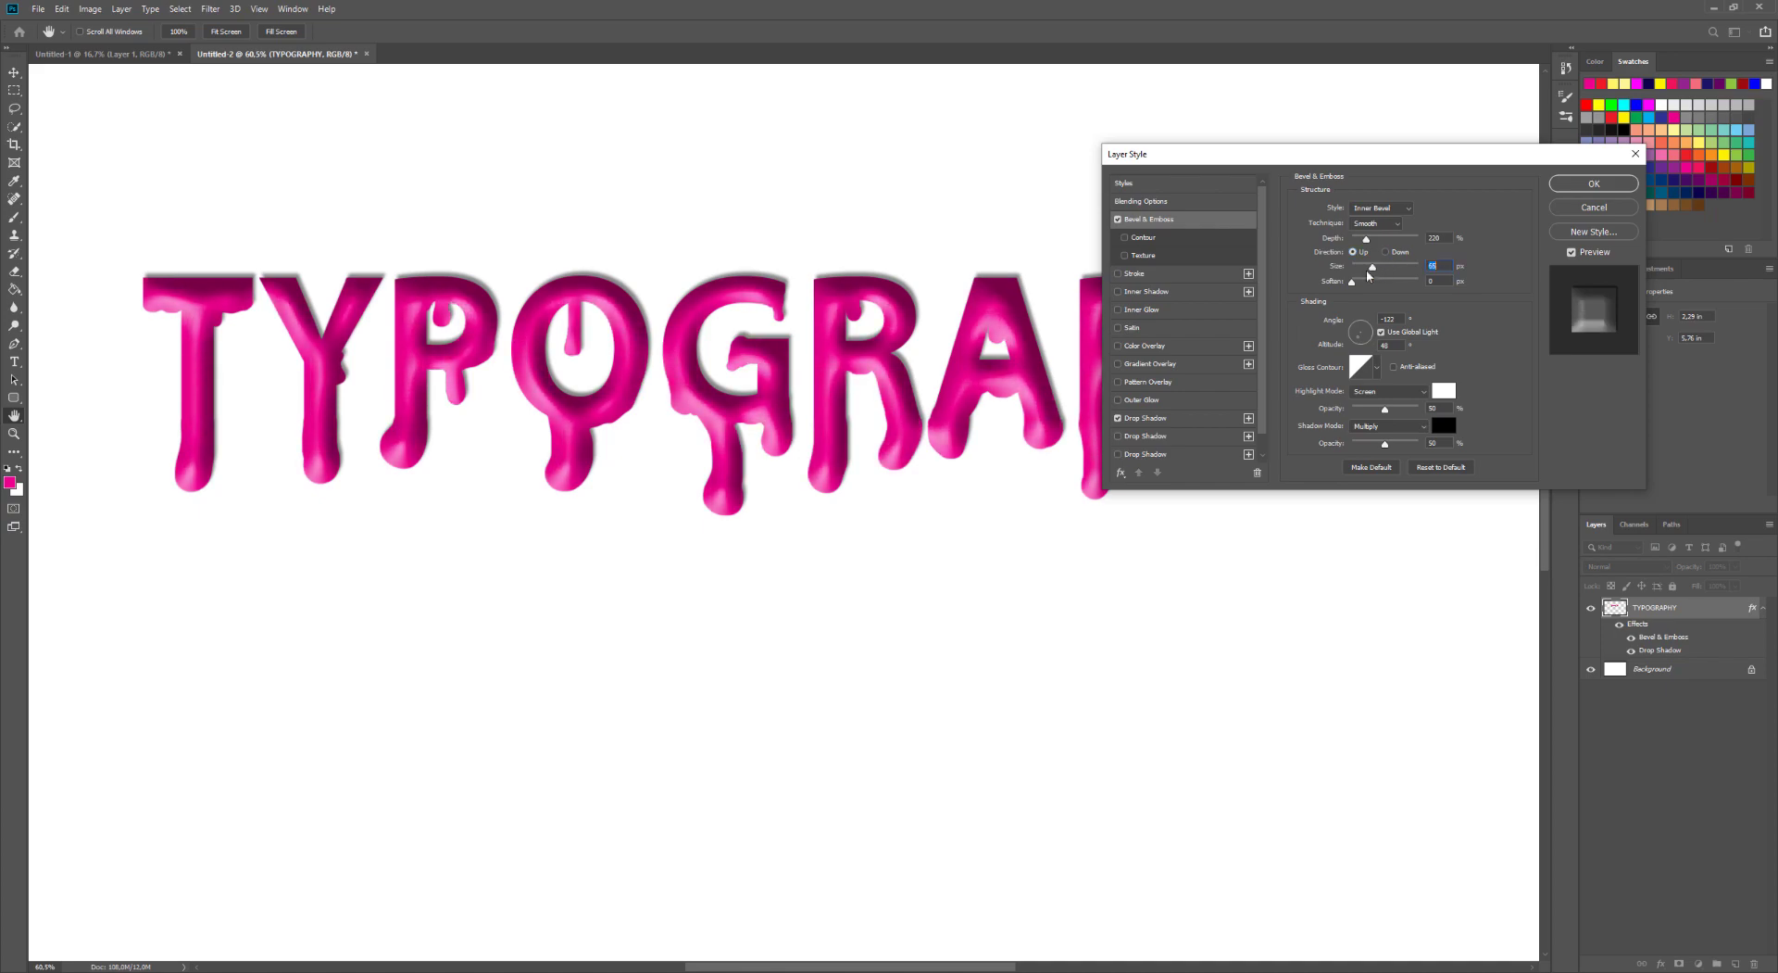
- Adjust the bevel's light angle and altitude so the highlights fall on the letters' right side, and apply the layer style
click(1358, 334)
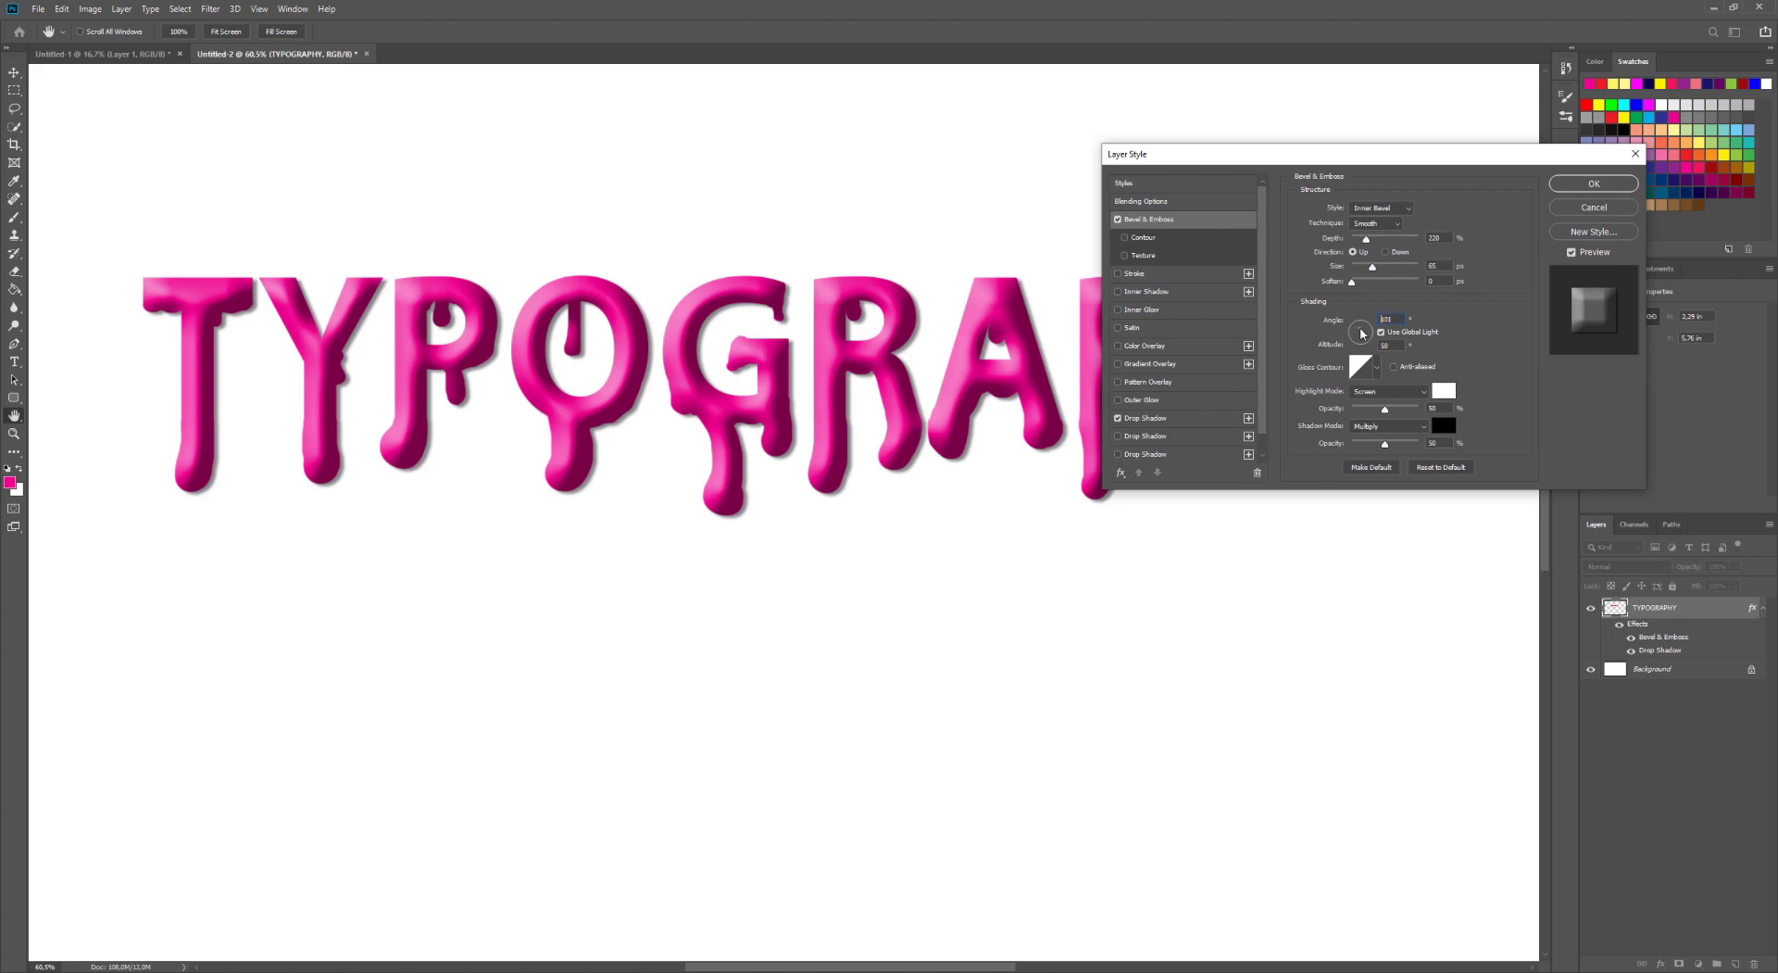
click(1361, 333)
click(1365, 338)
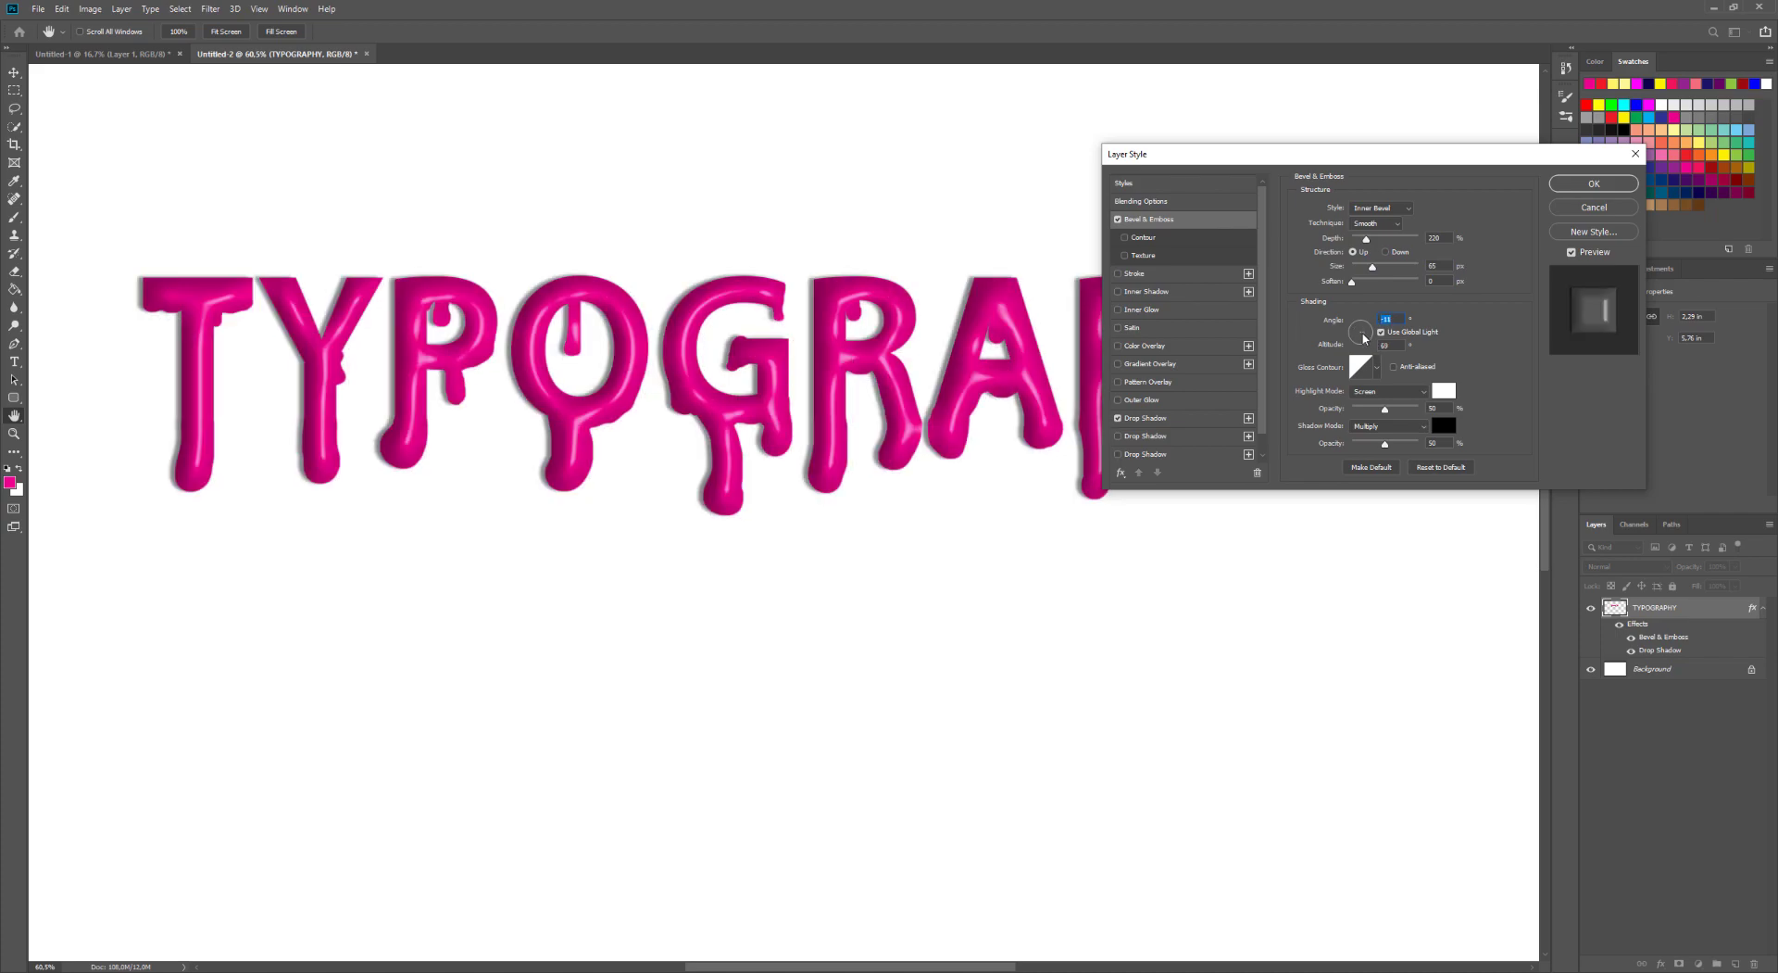
click(1364, 337)
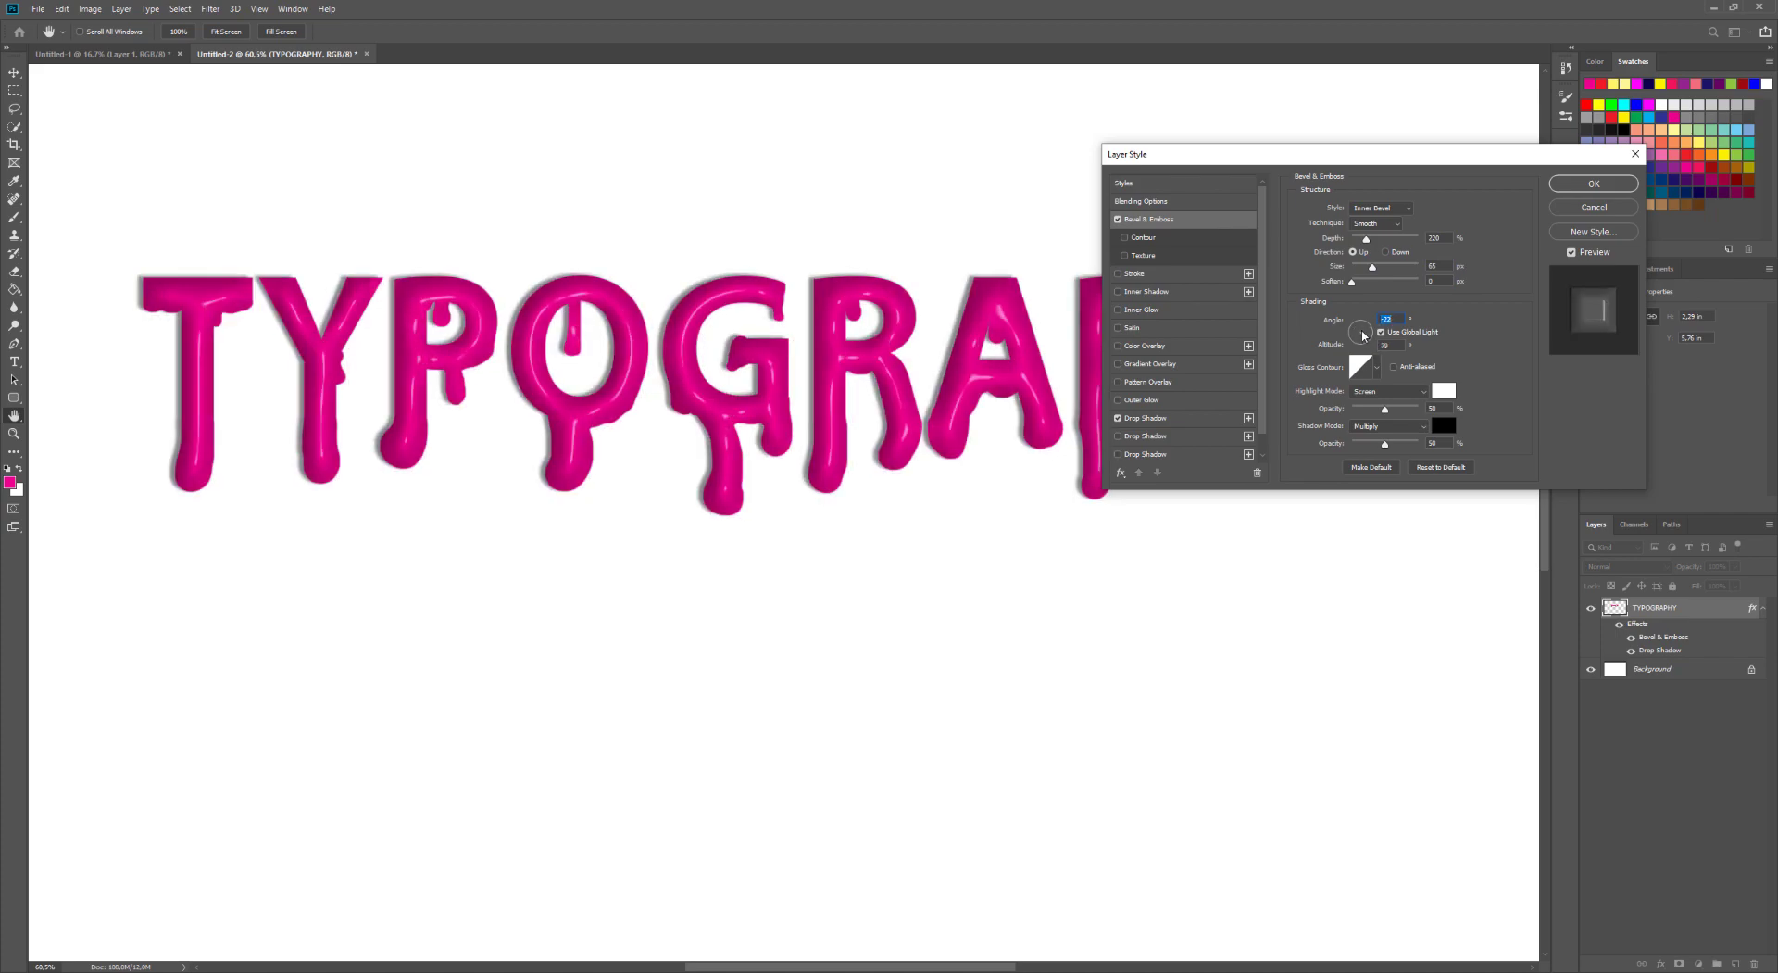
click(1362, 334)
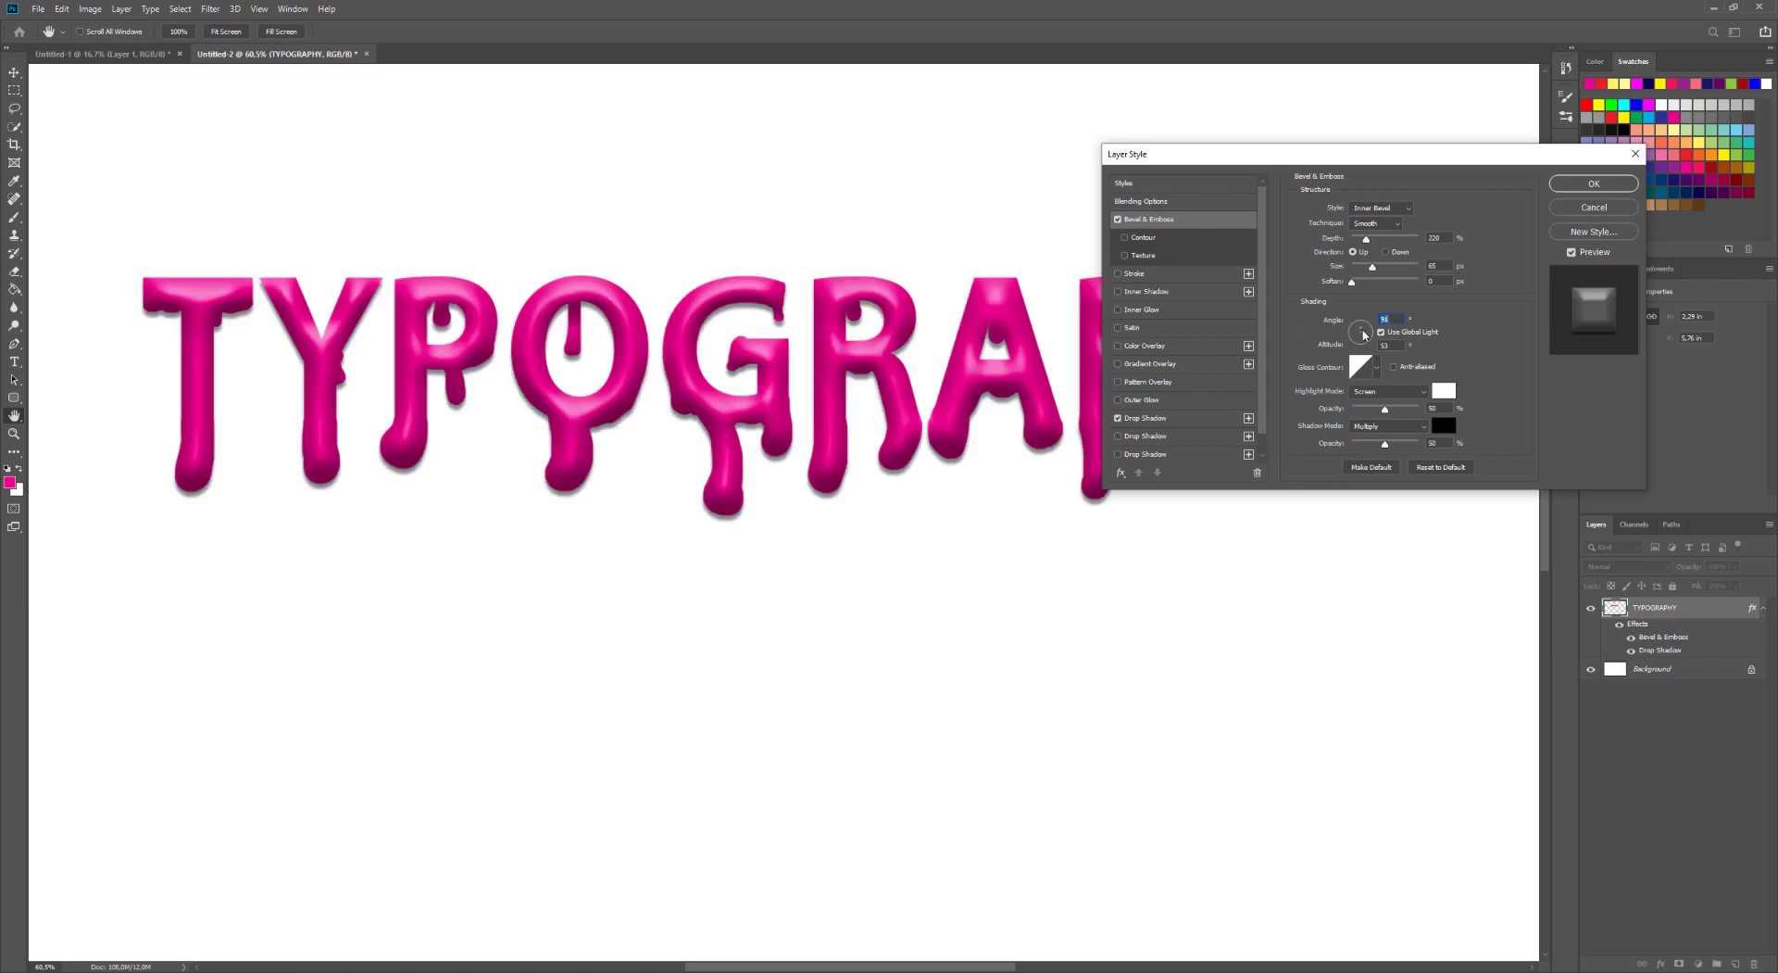
click(1363, 335)
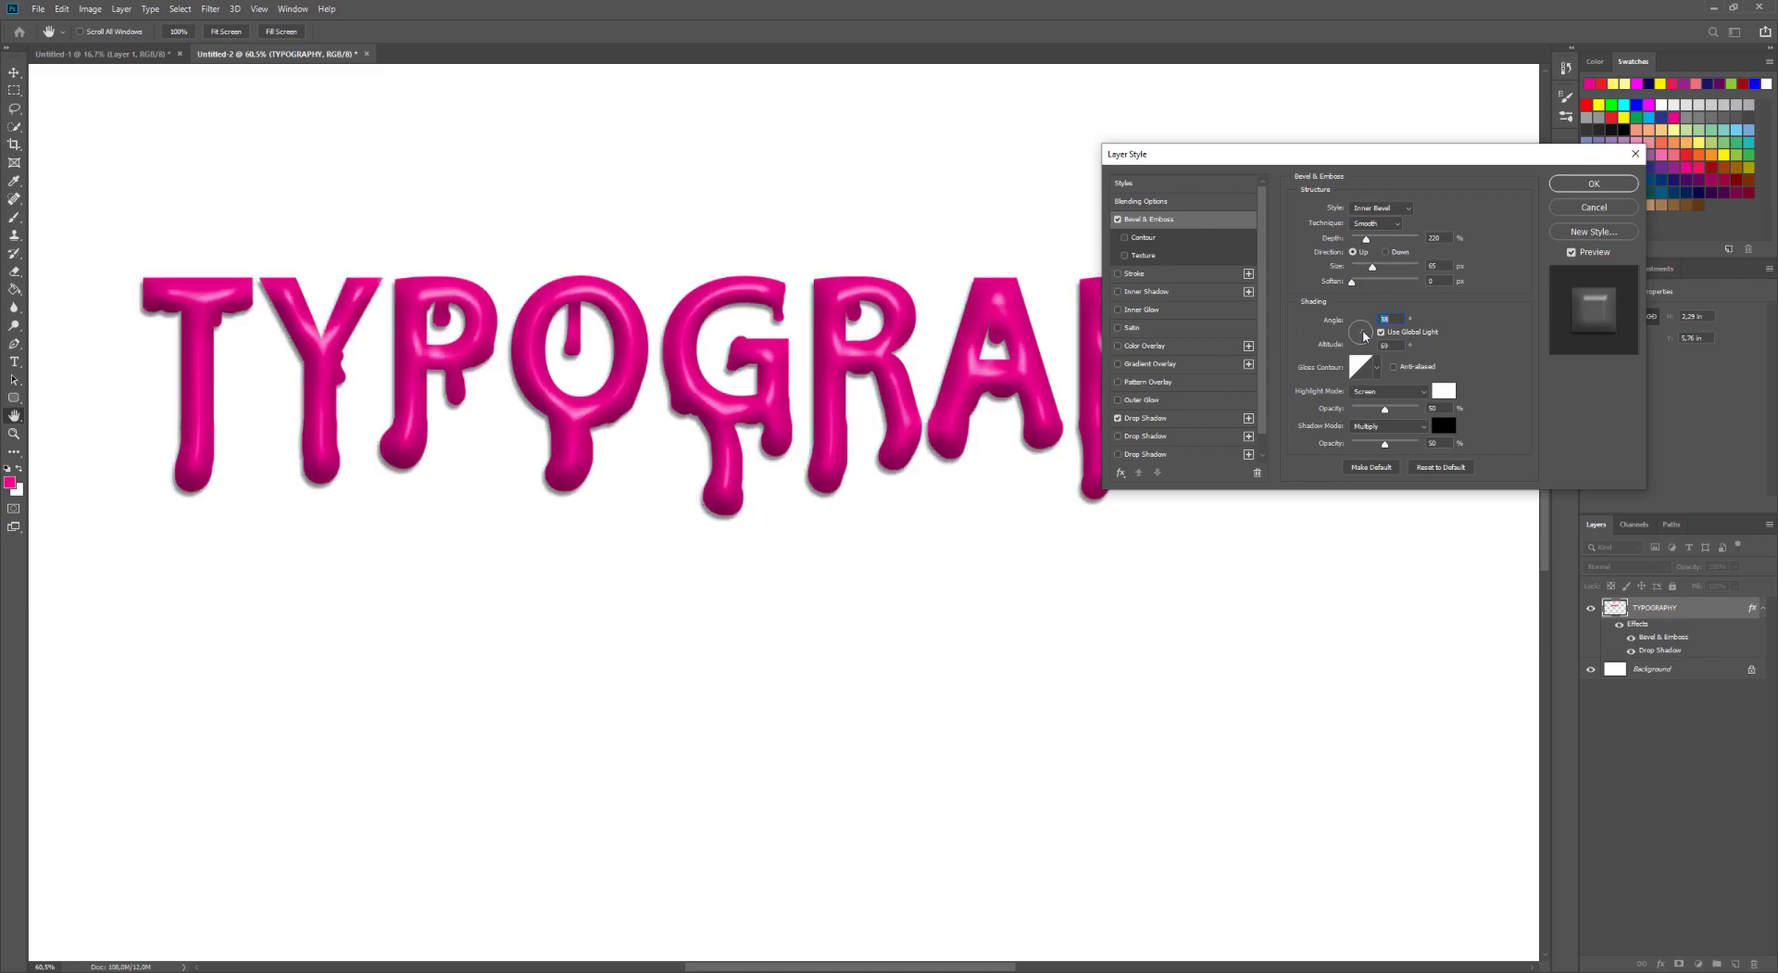
click(1363, 335)
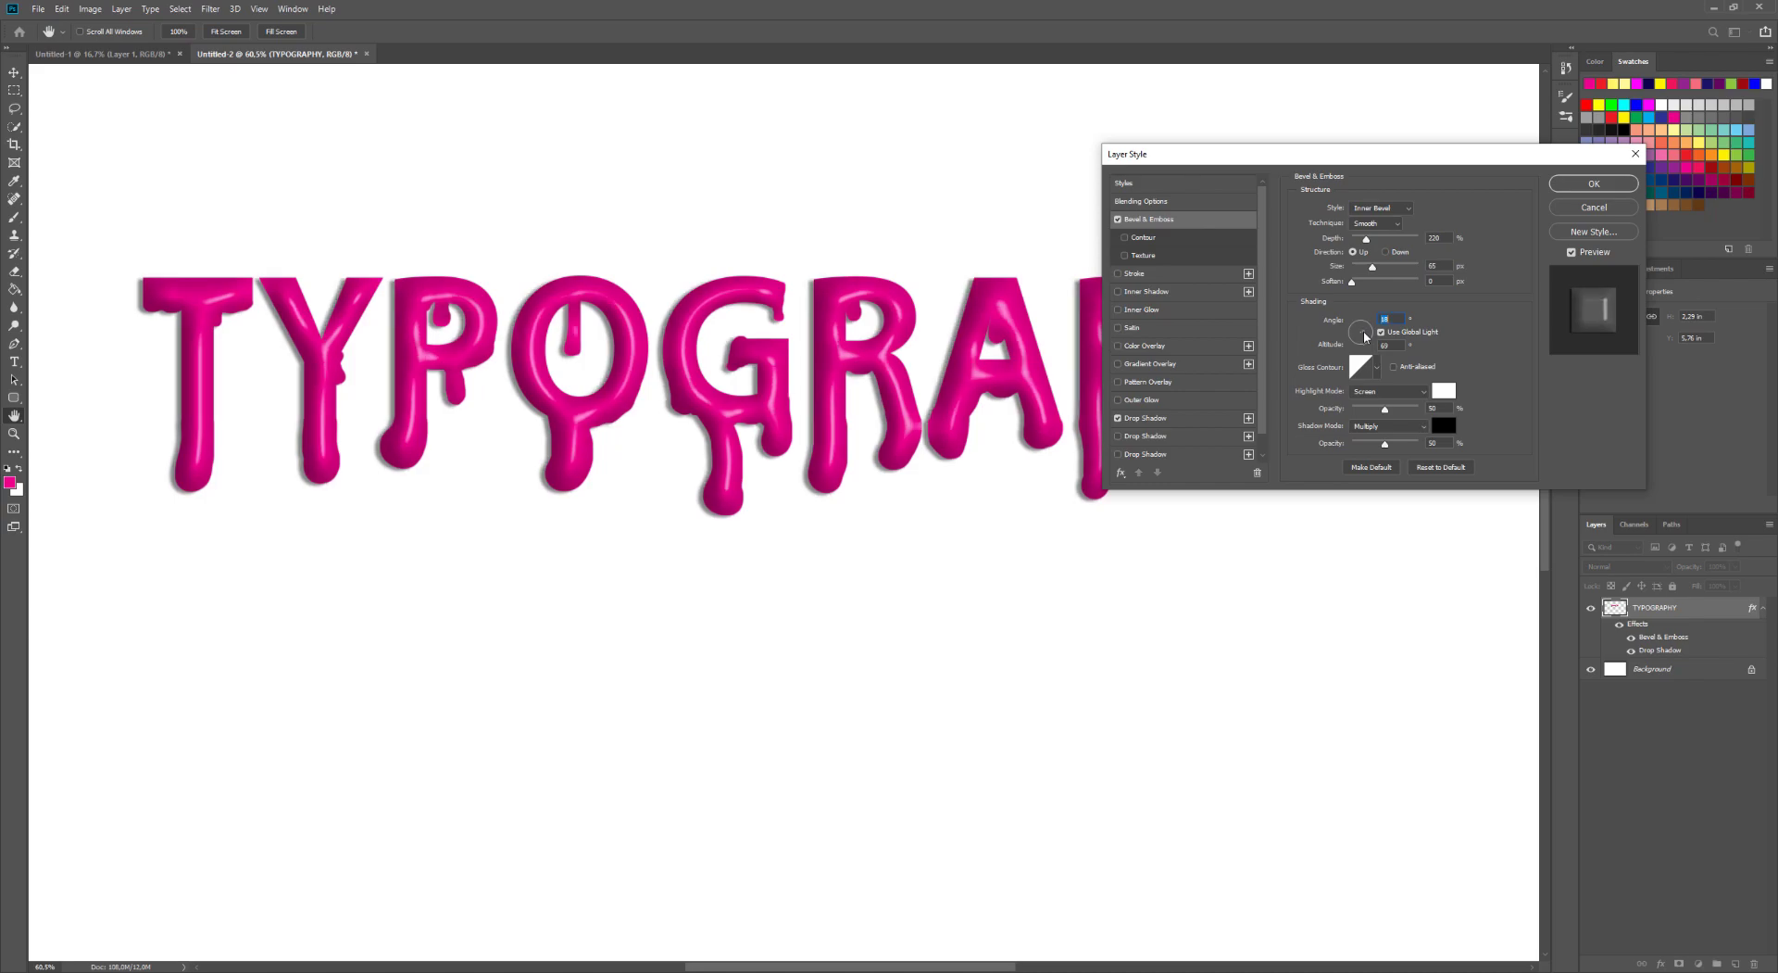
click(1594, 184)
key(v)
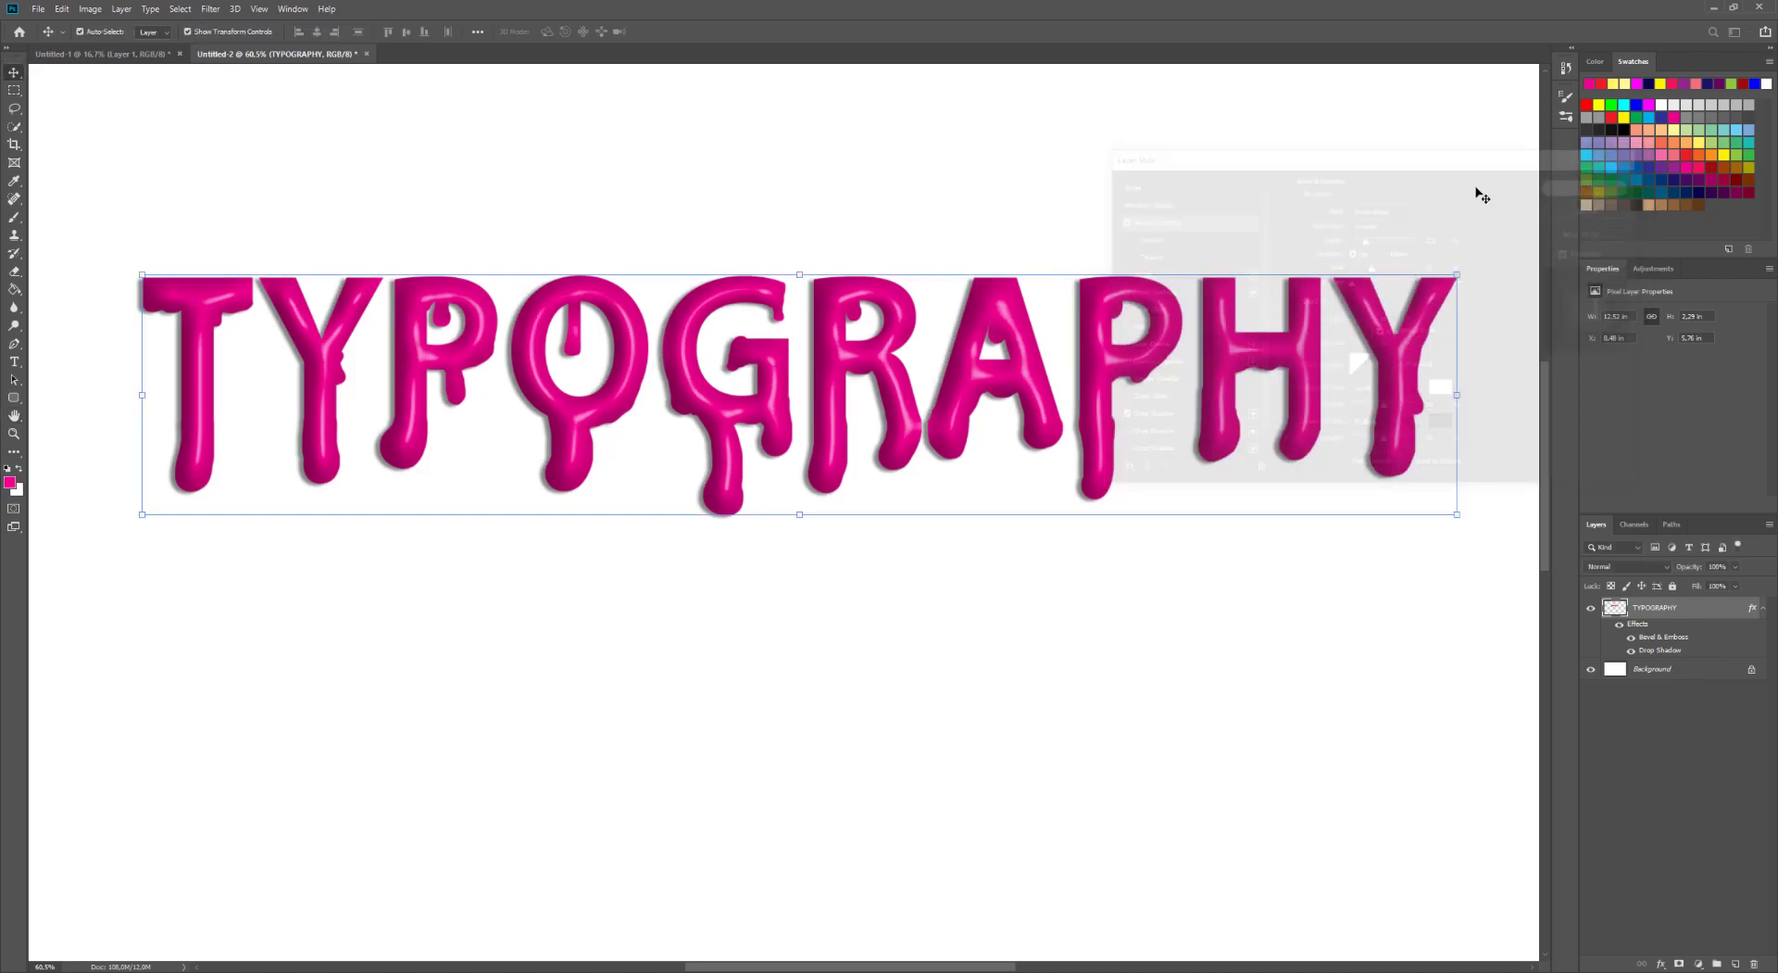
- Scale the dripping TYPOGRAPHY lettering up to about 124% and reposition it centred in the upper part of the canvas
key(ctrl+0)
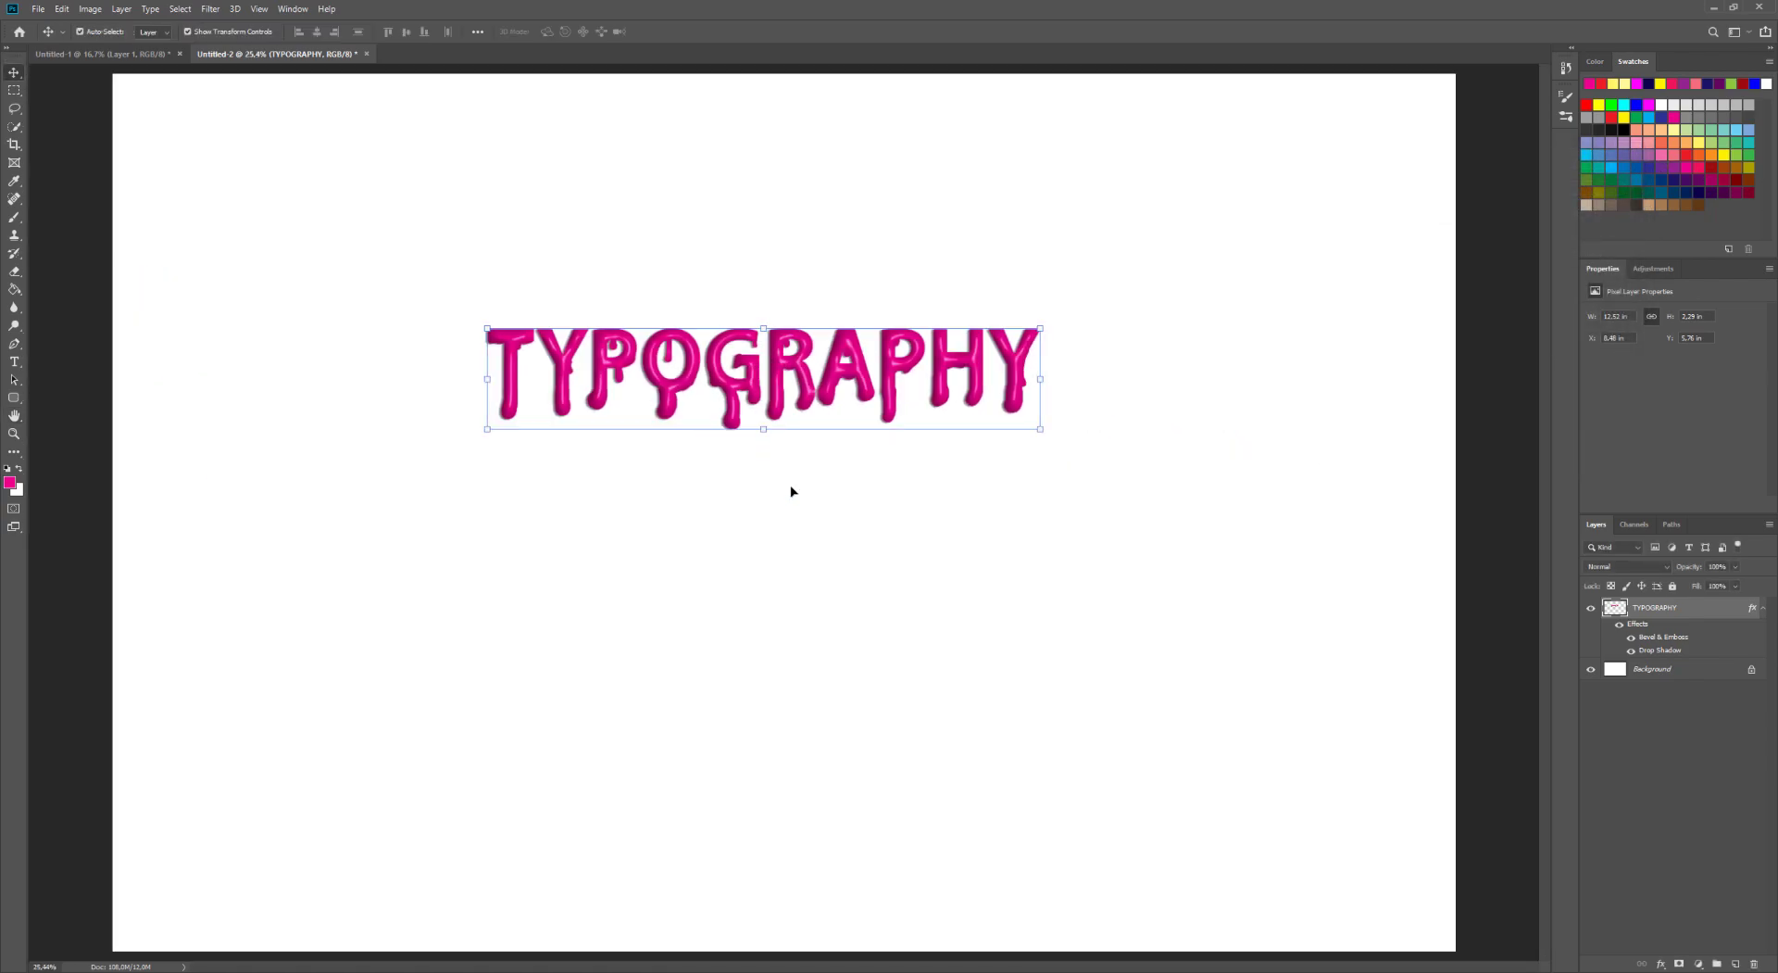
drag(1037, 432, 1192, 465)
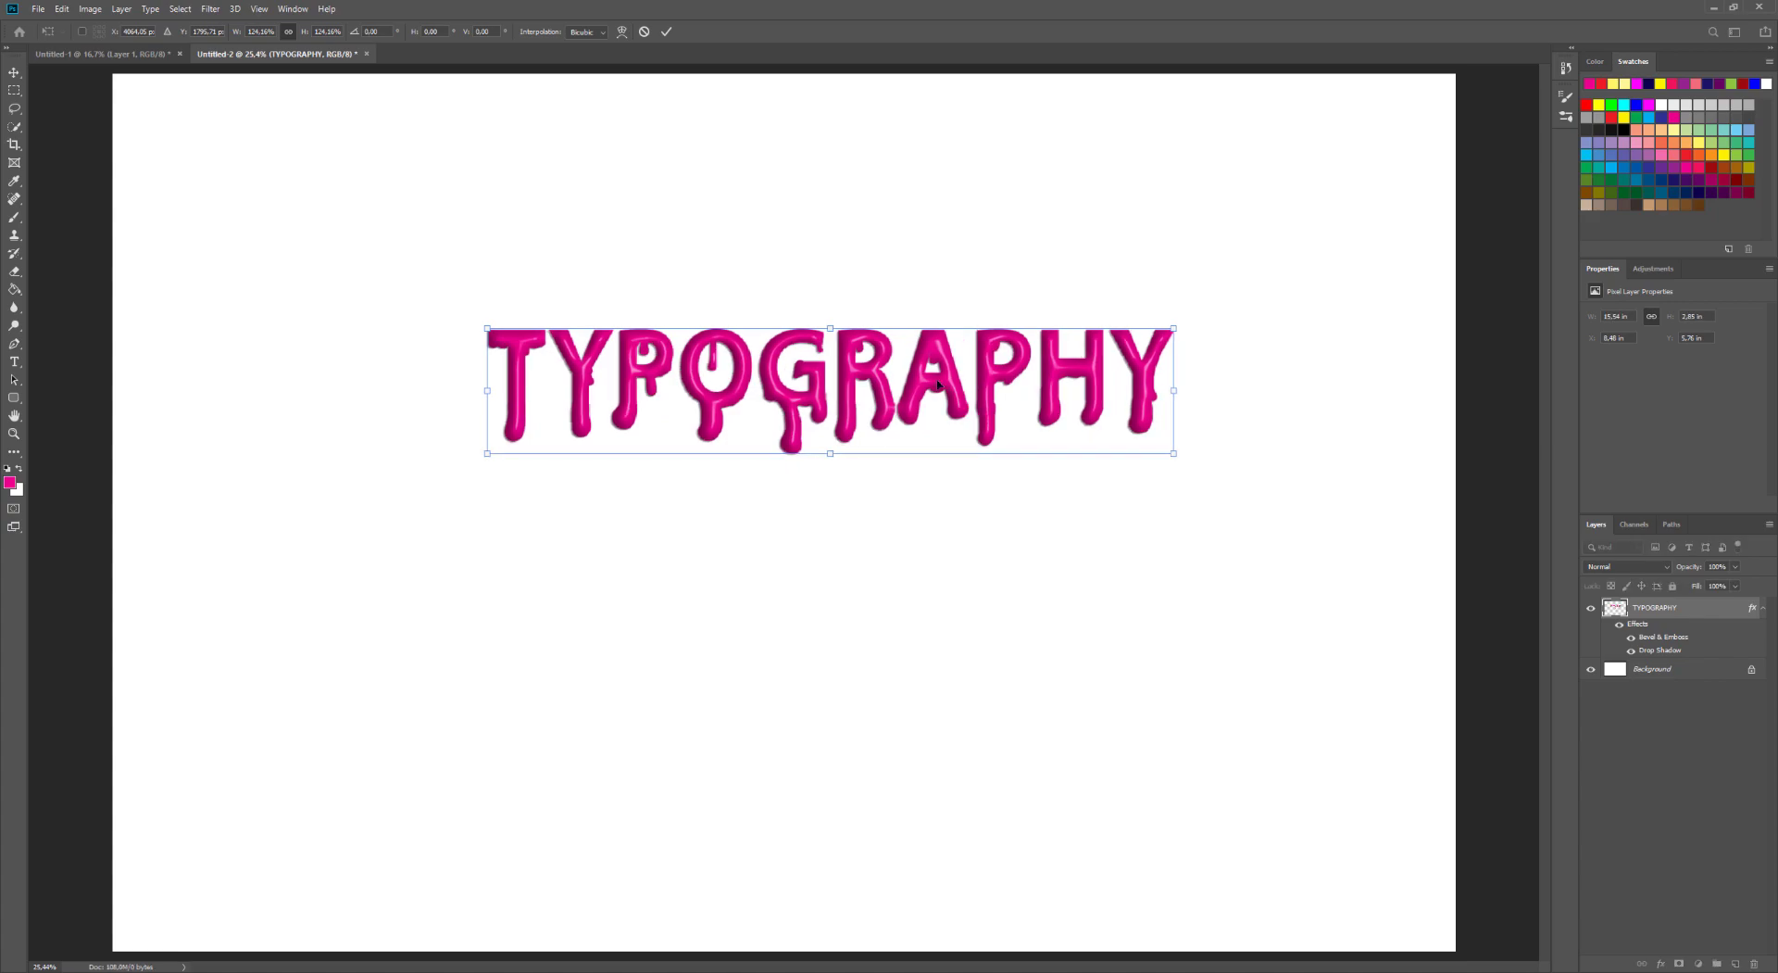
scroll(917, 403, up, 4)
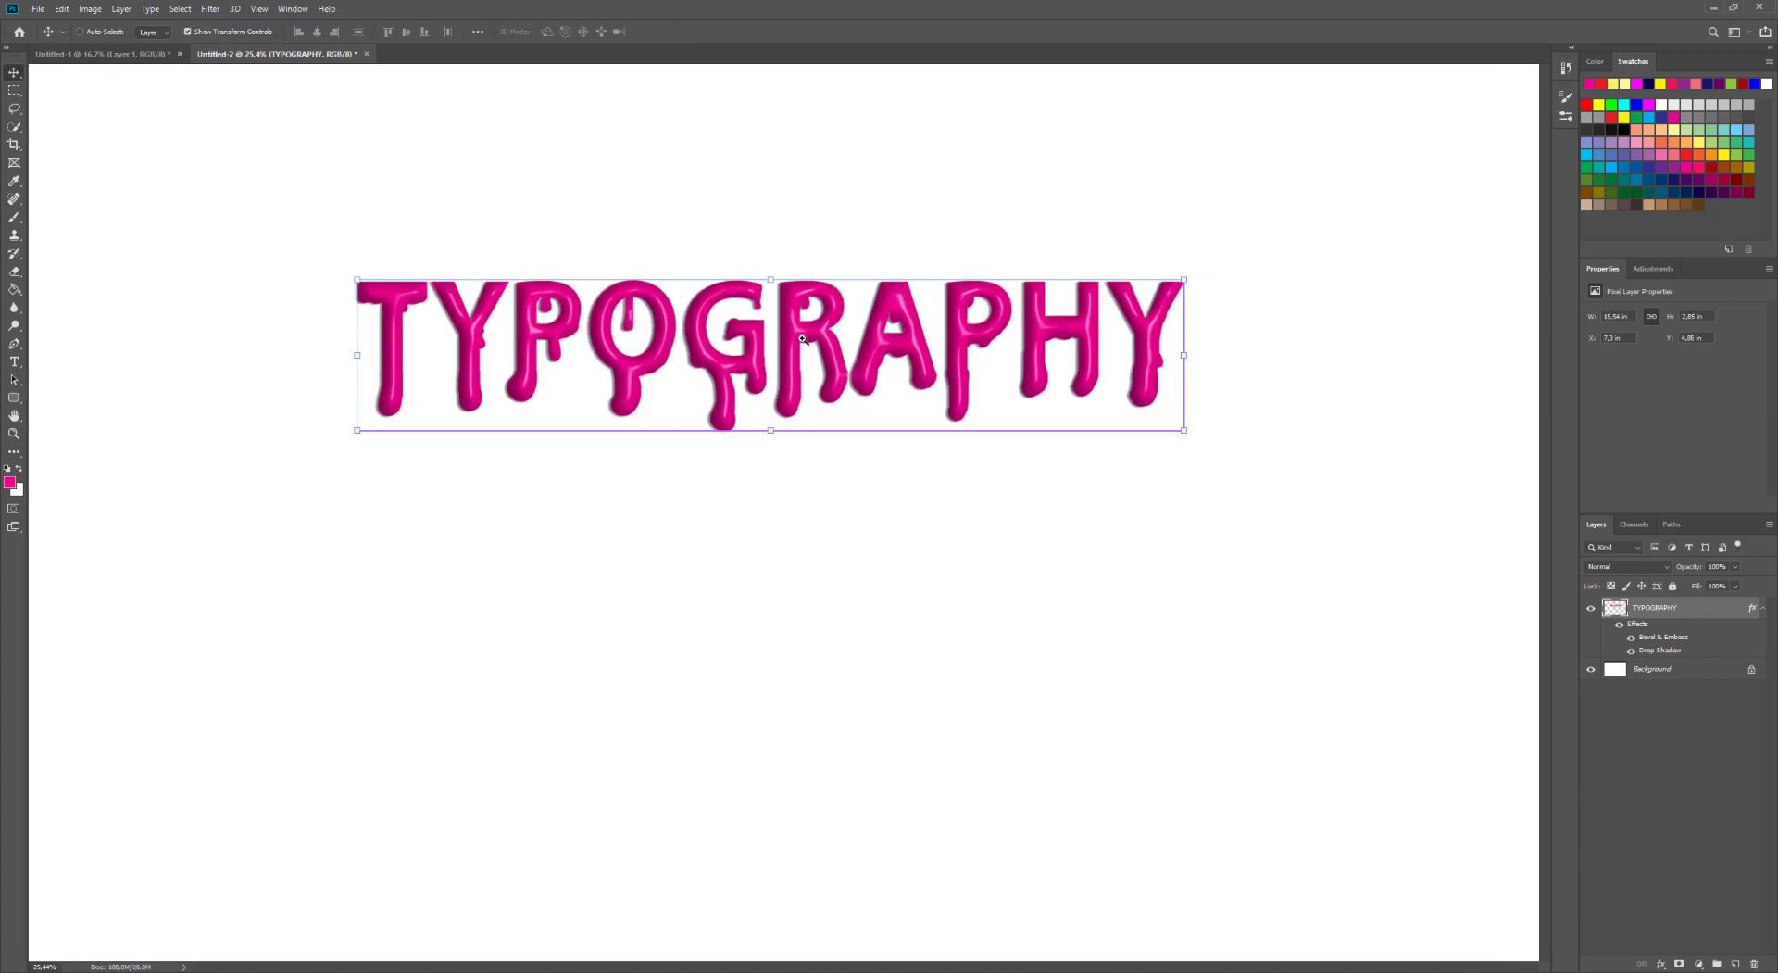
- Paint a pink drip hanging inside the G's upper curve and touch up the drip inside the R's bowl with the Brush tool
scroll(778, 339, up, 6)
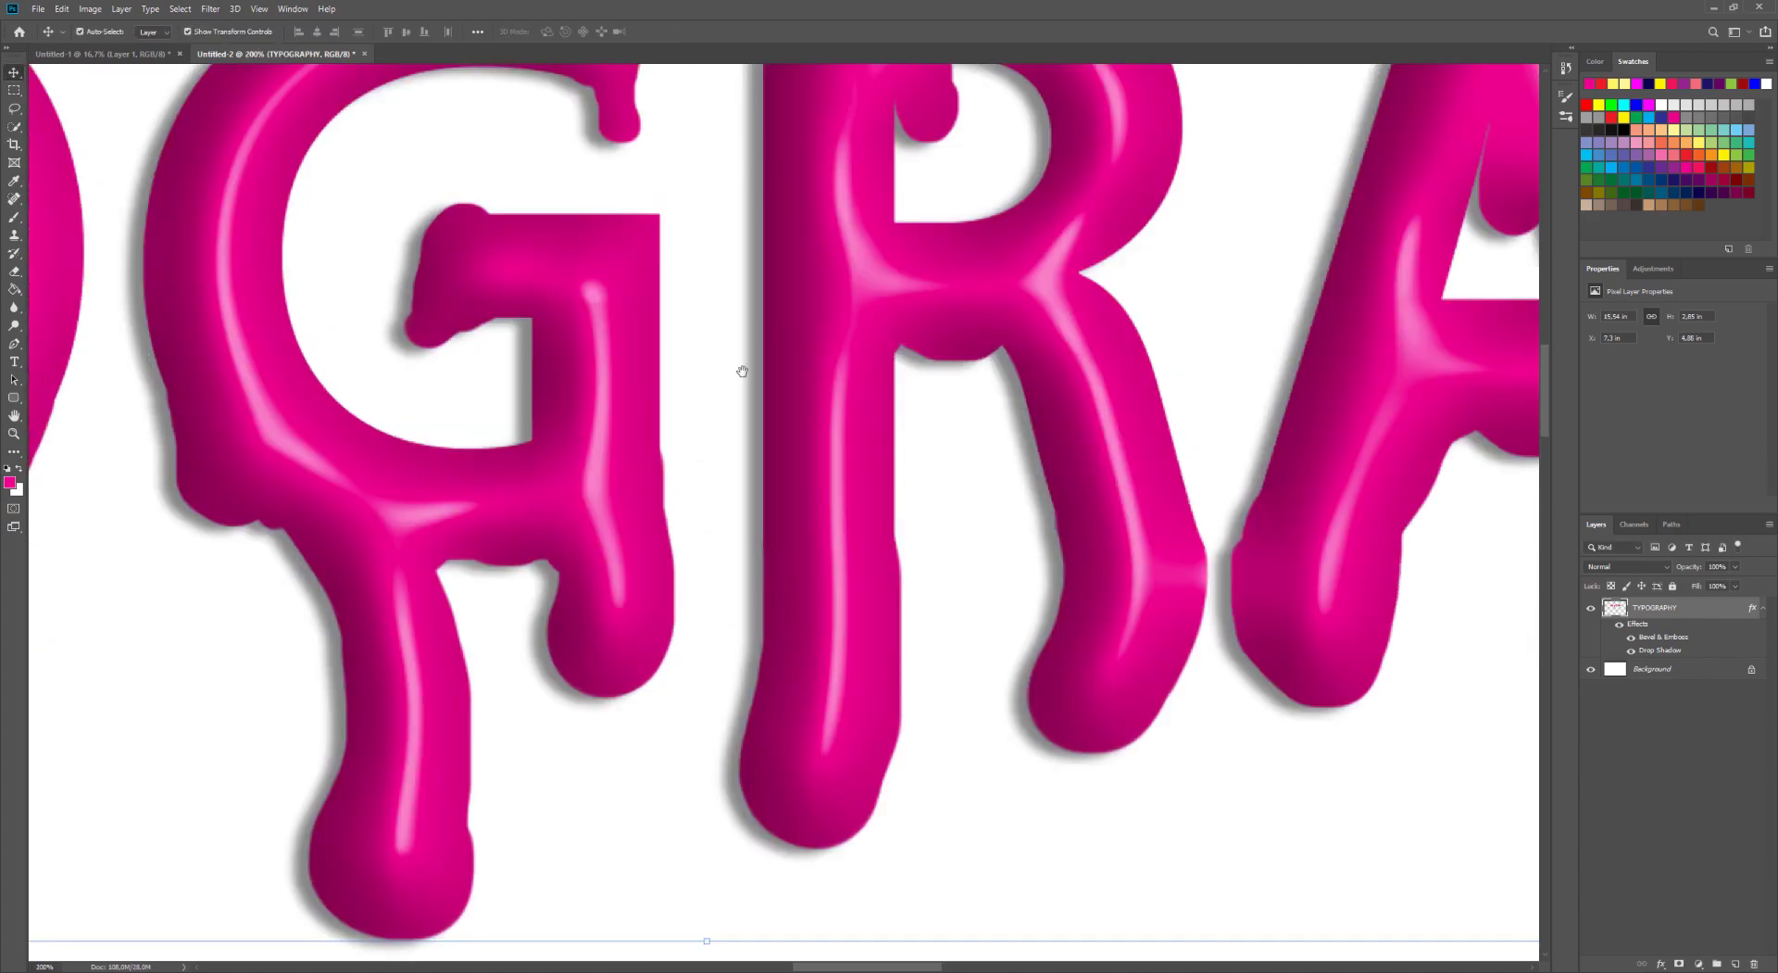
drag(743, 370, 797, 513)
click(14, 217)
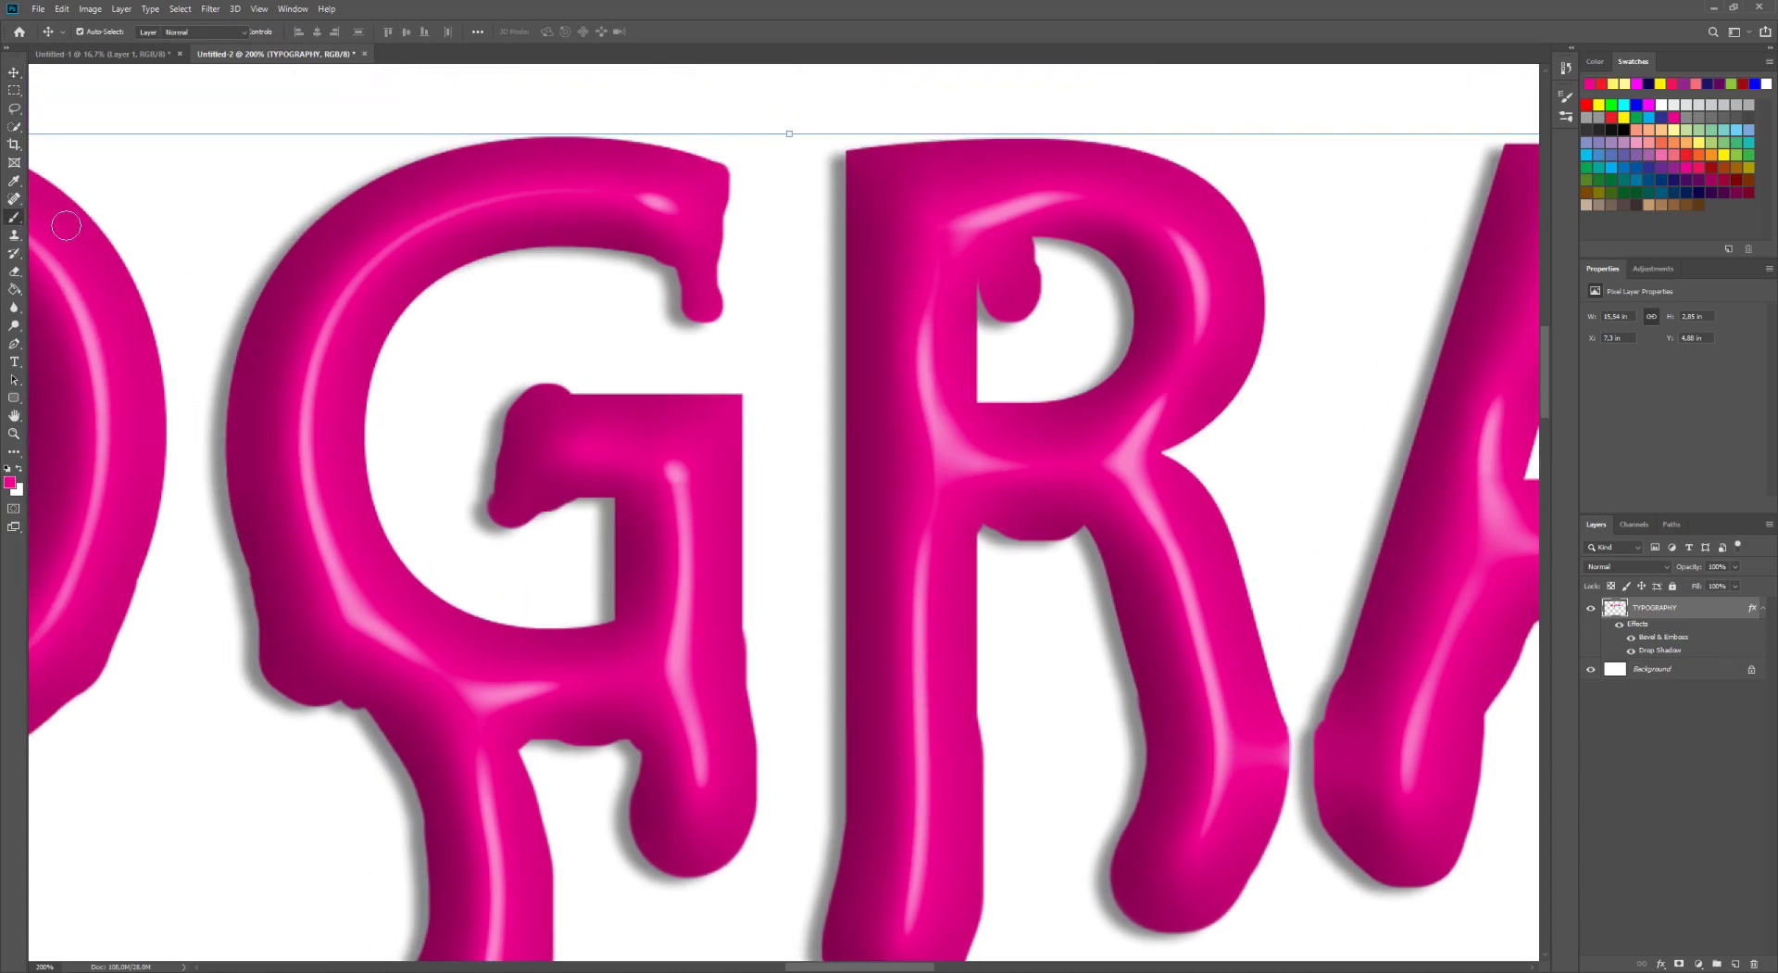
mouse_move(605, 235)
mouse_down()
mouse_move(675, 278)
mouse_move(686, 250)
mouse_up()
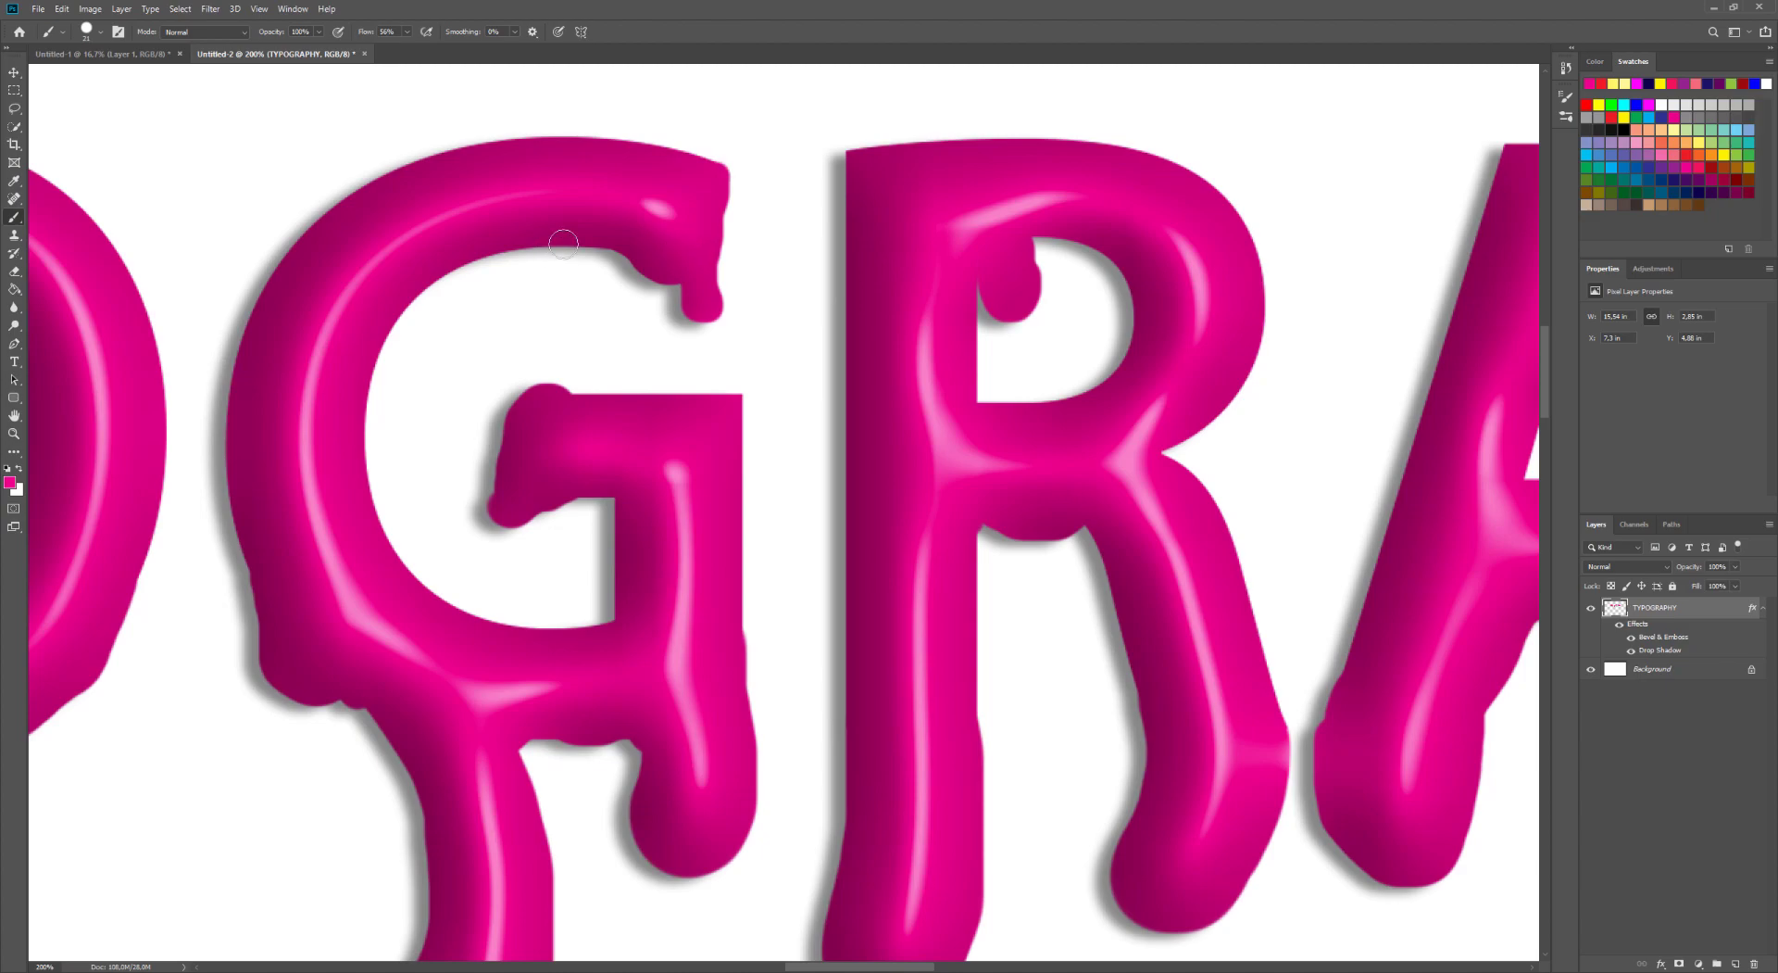
mouse_move(468, 252)
mouse_down()
mouse_move(460, 330)
mouse_move(496, 241)
mouse_move(461, 316)
mouse_move(445, 259)
mouse_up()
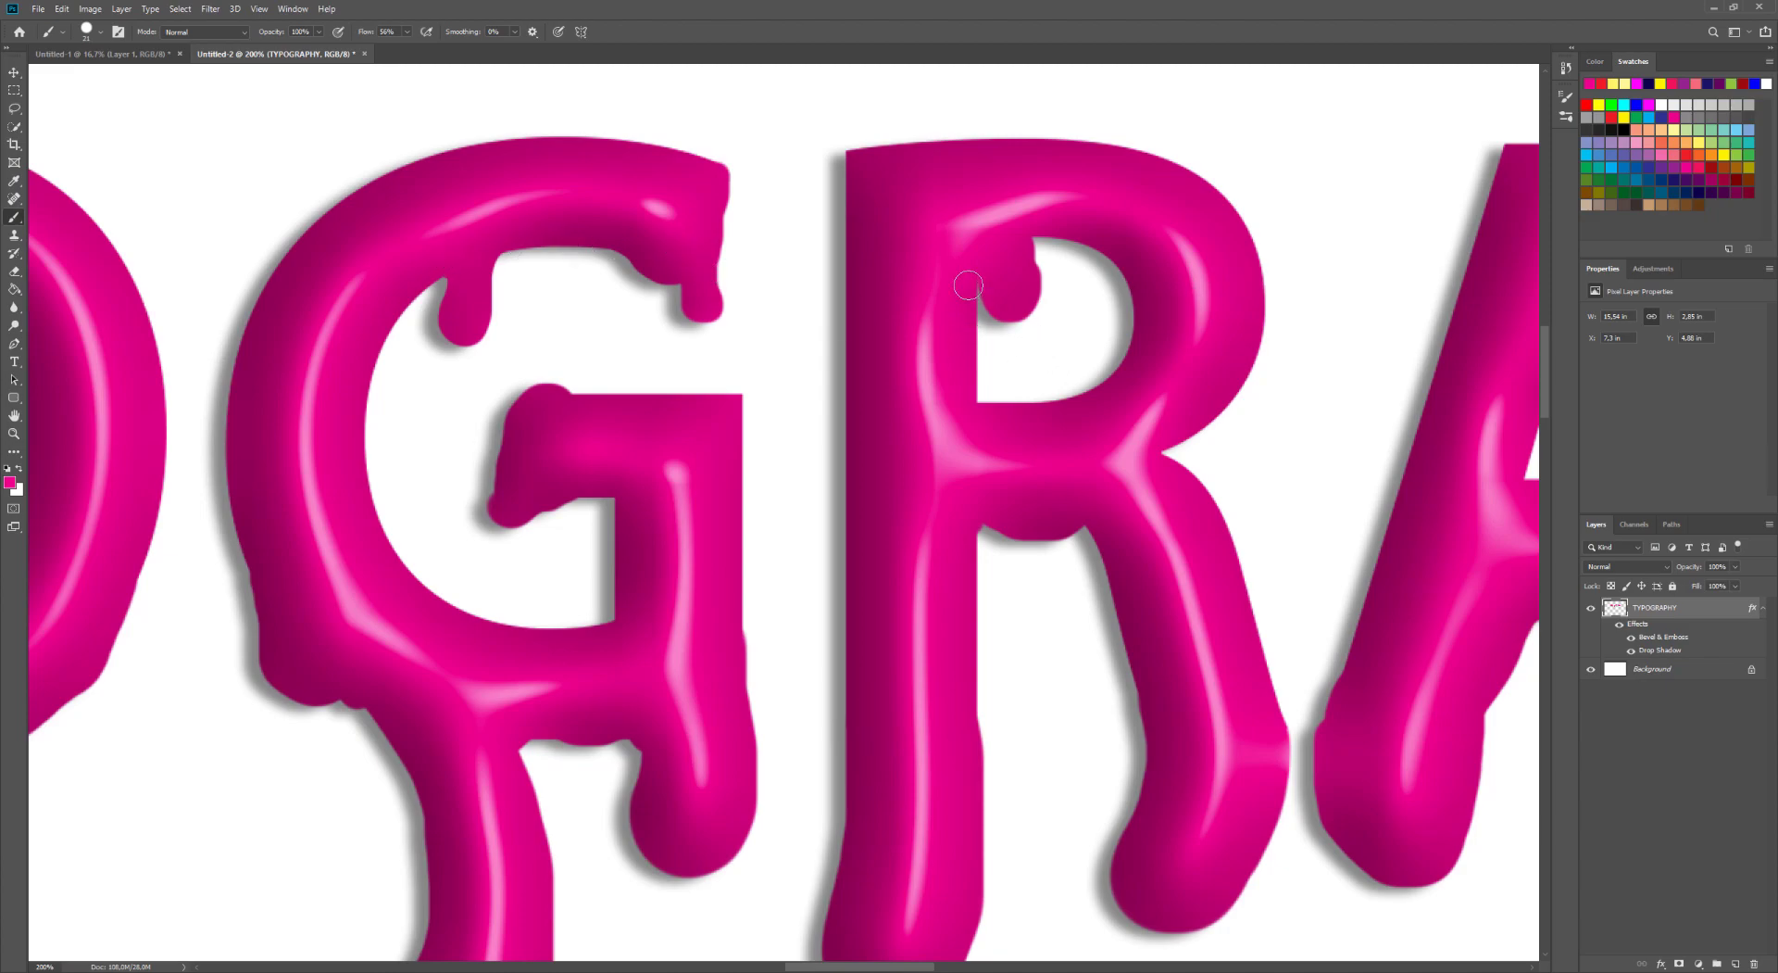
mouse_move(972, 245)
mouse_down()
mouse_move(1005, 319)
mouse_move(1022, 313)
mouse_move(1039, 228)
mouse_up()
- Paint a short, narrow drip hanging from the lower right of the O, beside its large drip, and round its tip
drag(745, 375, 1040, 262)
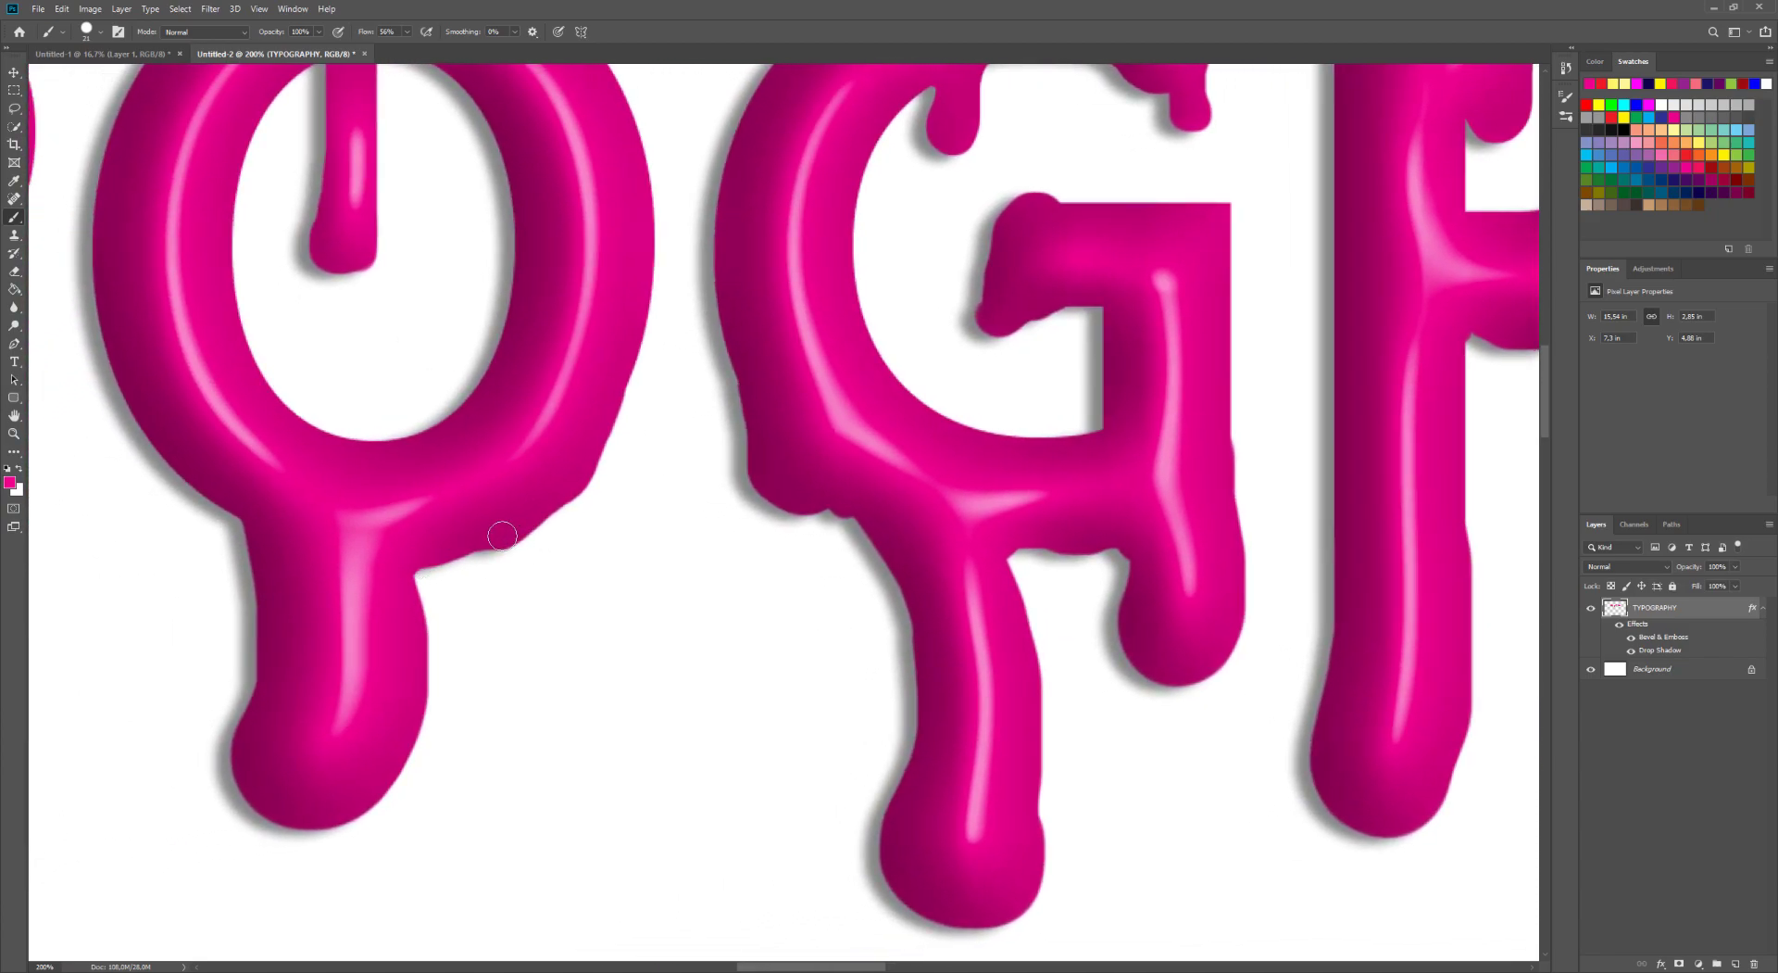
mouse_move(502, 536)
mouse_down()
mouse_move(485, 595)
mouse_move(502, 662)
mouse_move(537, 496)
mouse_move(507, 542)
mouse_move(426, 567)
mouse_move(411, 601)
mouse_up()
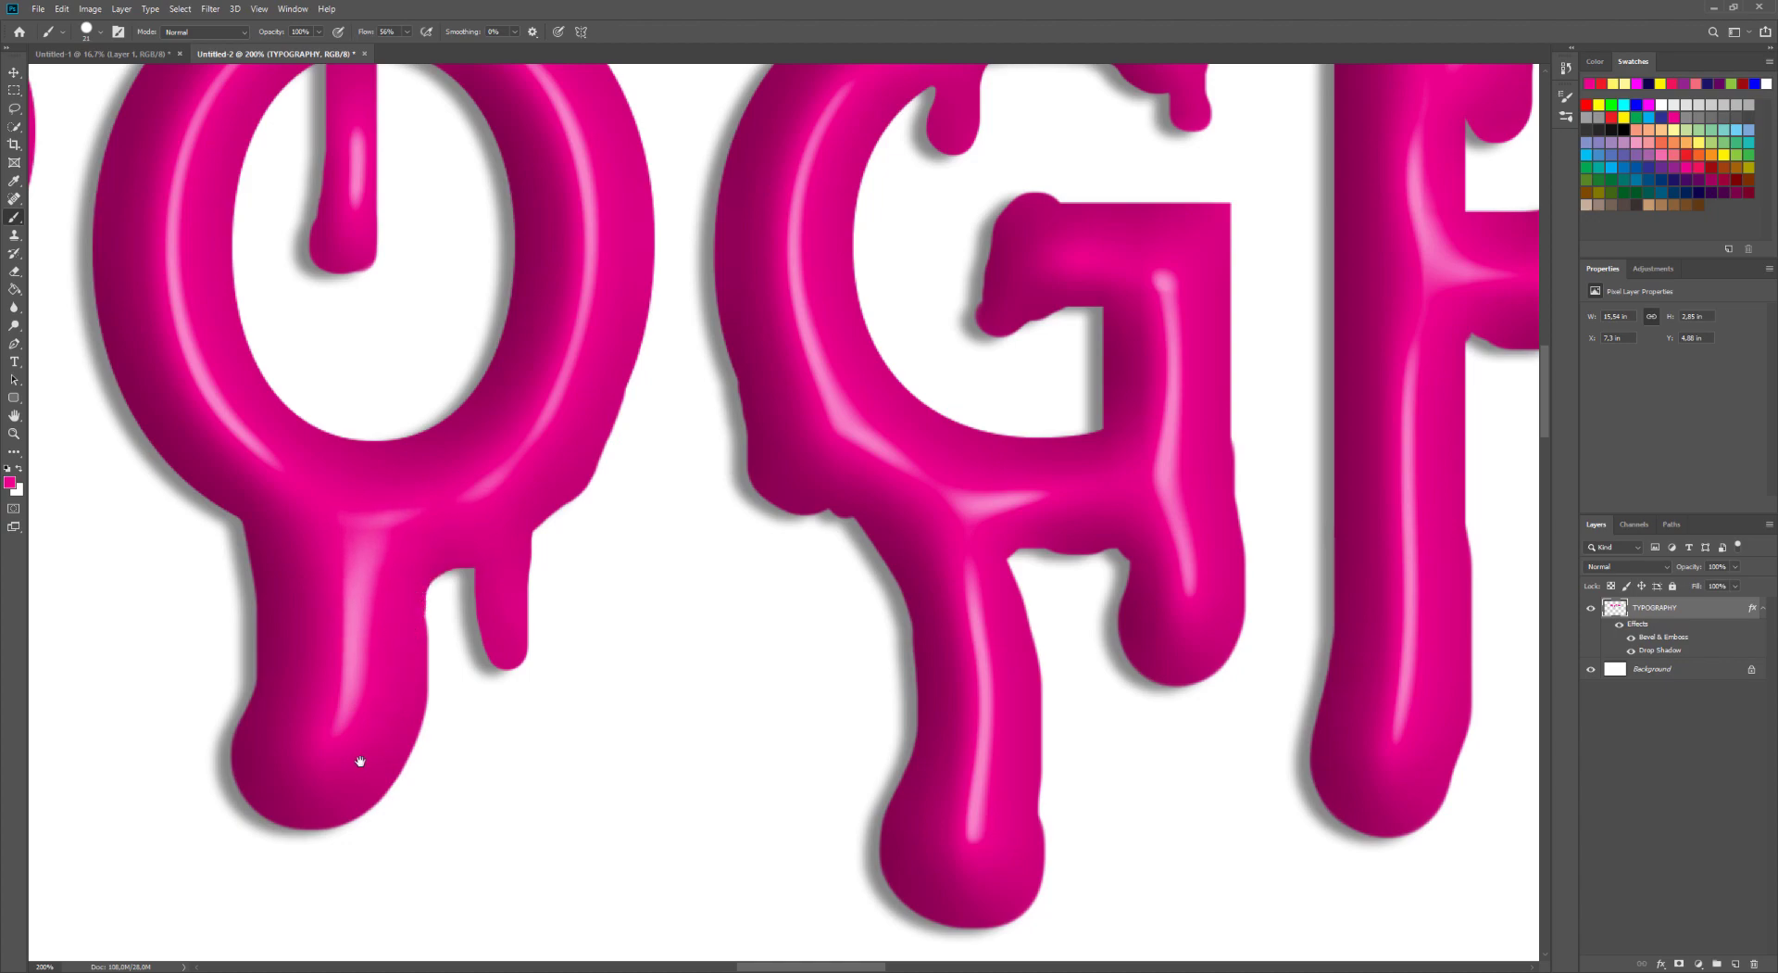
drag(316, 659, 676, 635)
scroll(793, 611, up, 2)
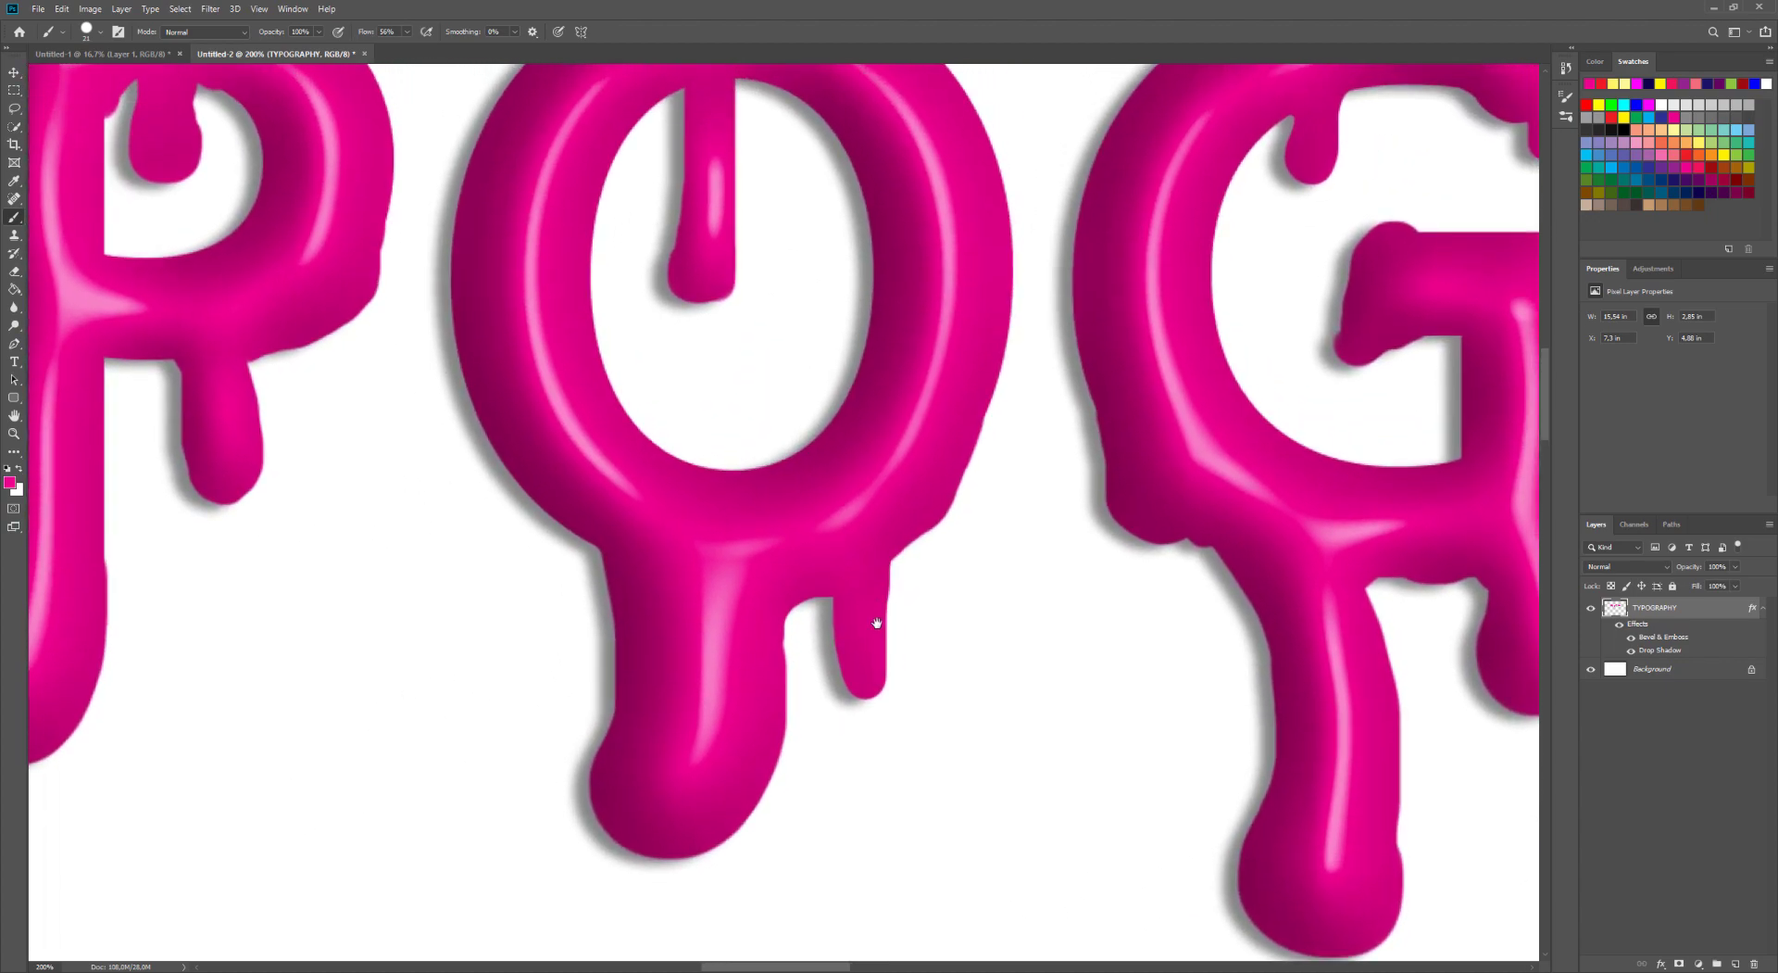
mouse_move(913, 545)
mouse_down()
mouse_move(944, 472)
mouse_move(860, 692)
mouse_move(884, 578)
mouse_move(870, 693)
mouse_up()
drag(664, 662, 530, 494)
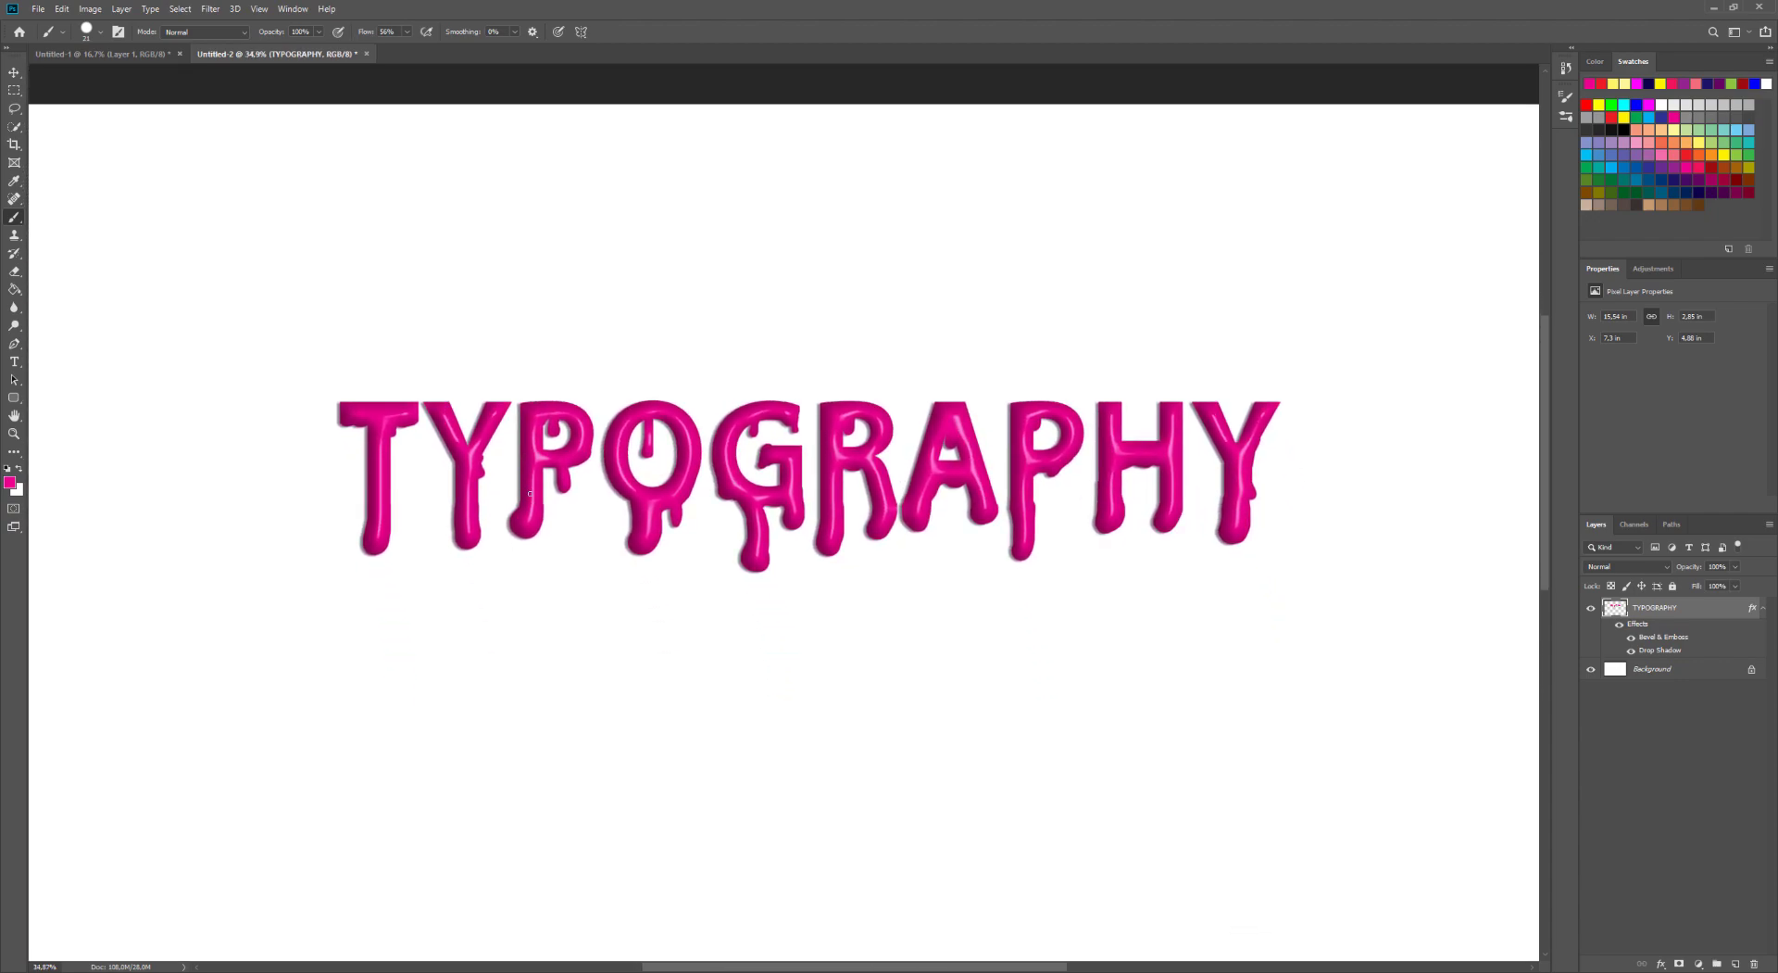
- Warp the letters of TYPOGRAPHY unevenly up and down with Liquify, using a brush size of 1067, then apply the filter and deselect the layer
click(14, 72)
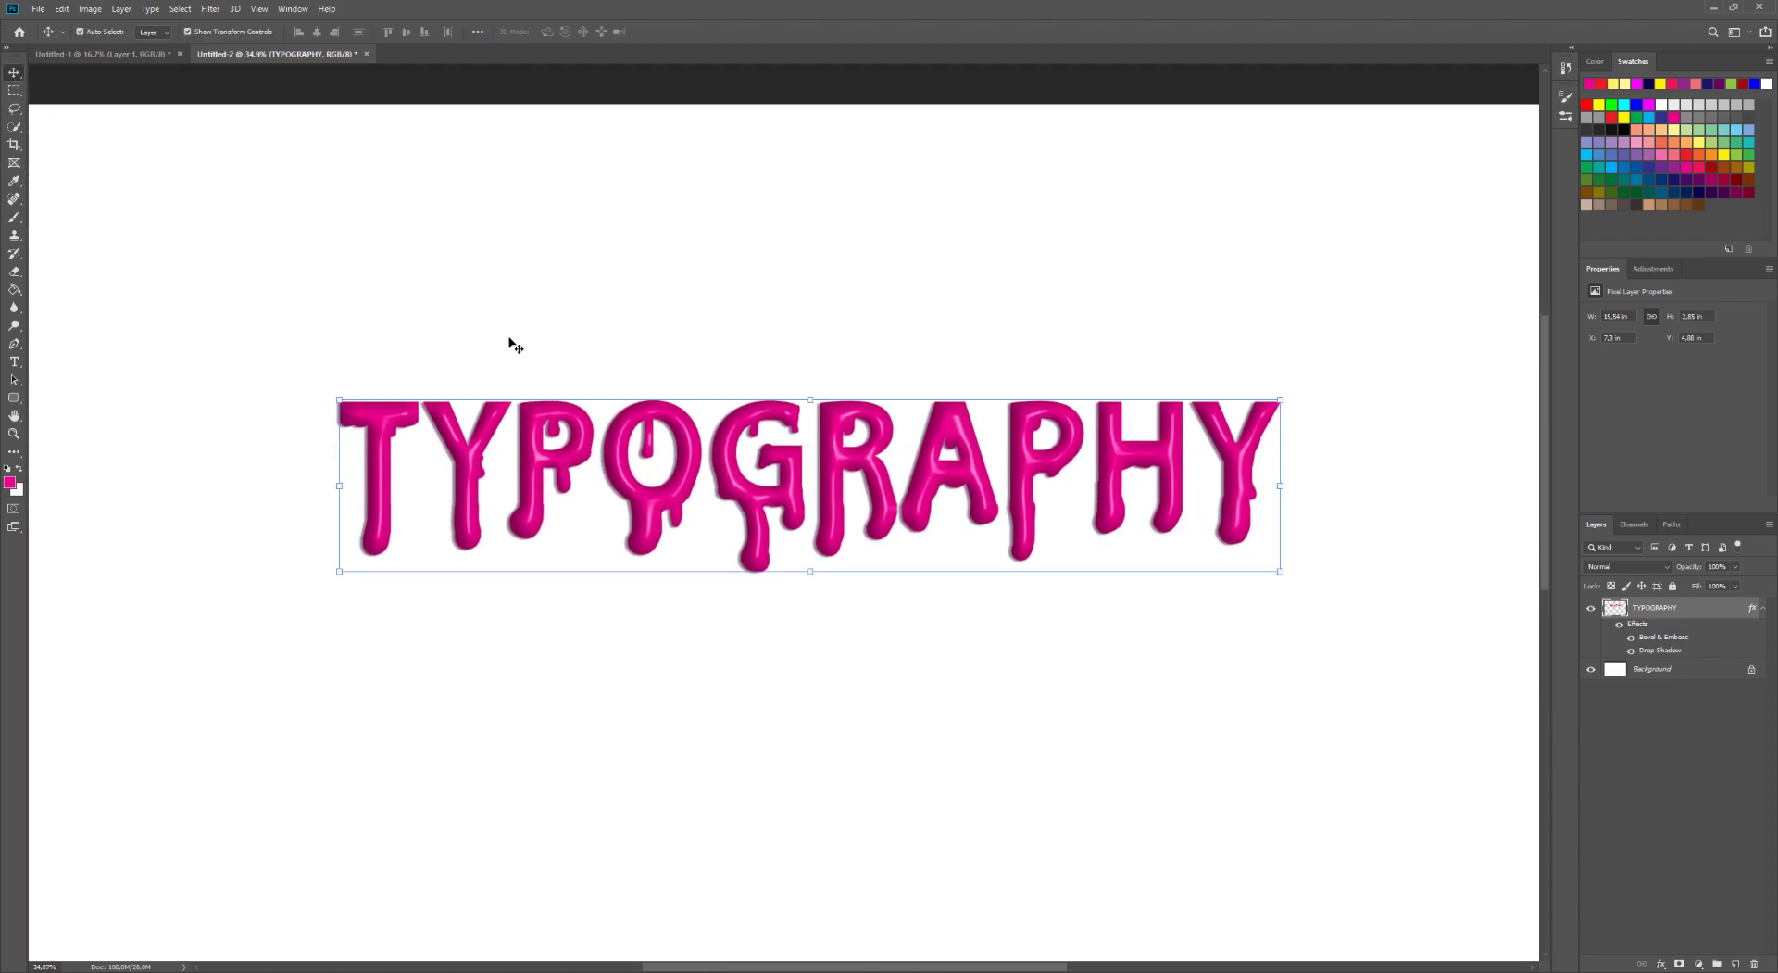
click(210, 9)
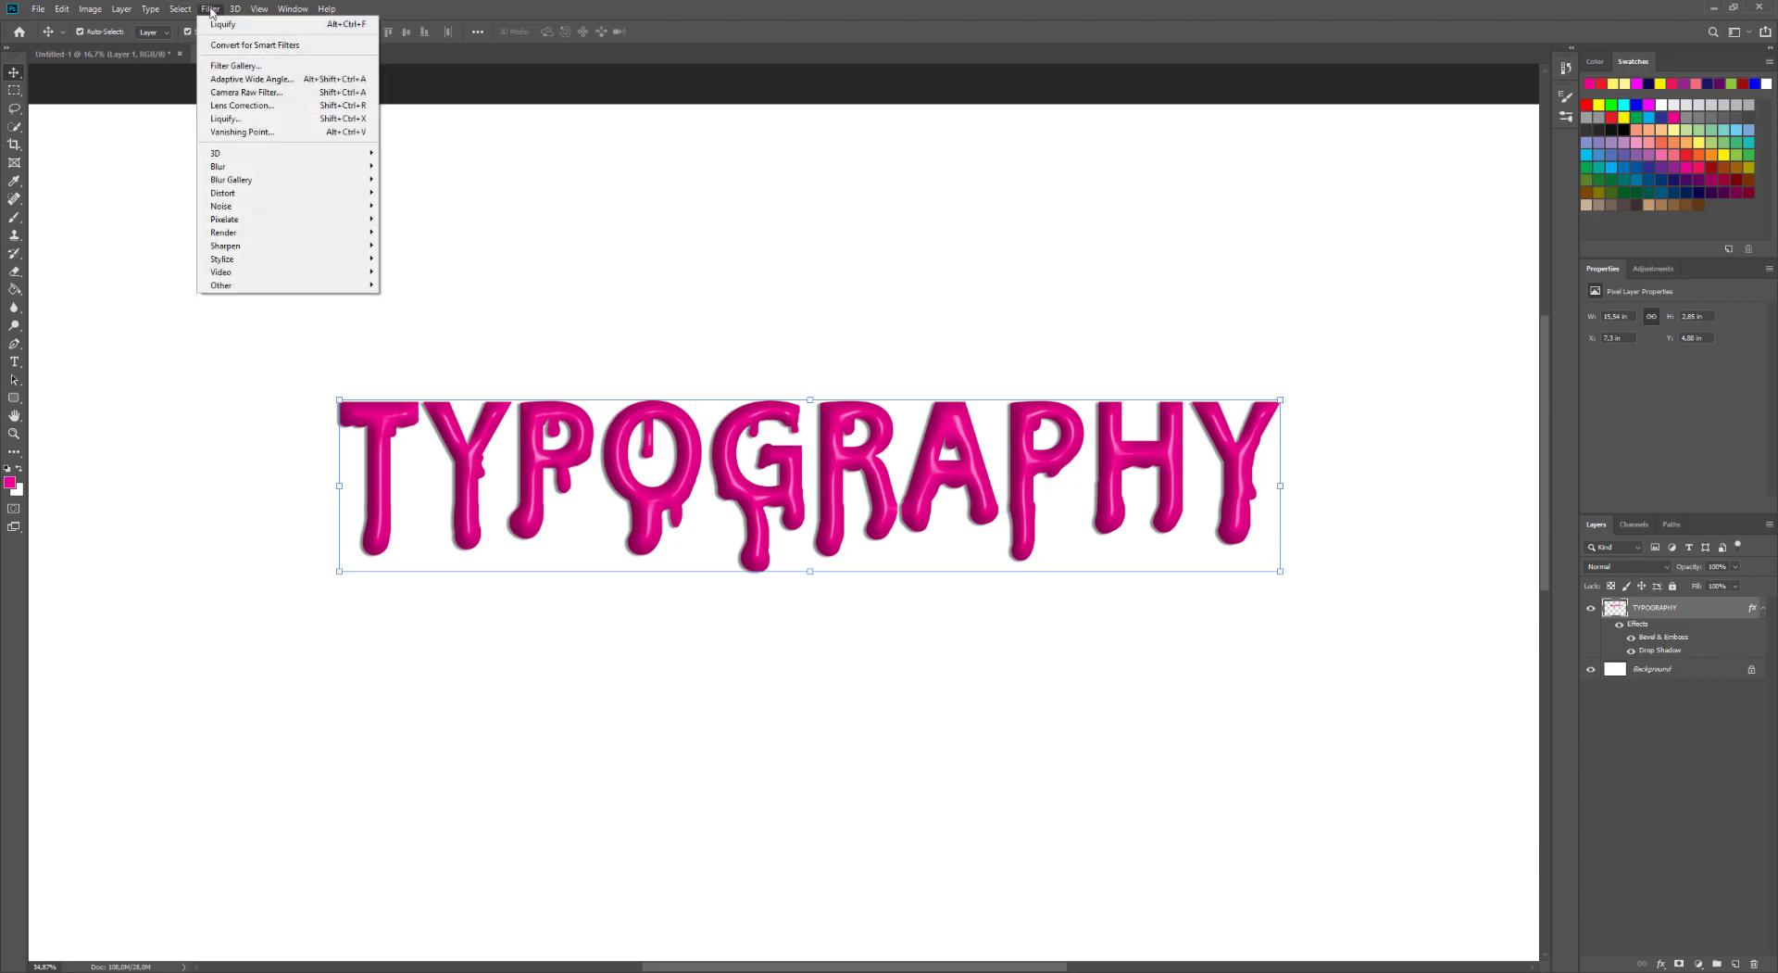
click(247, 119)
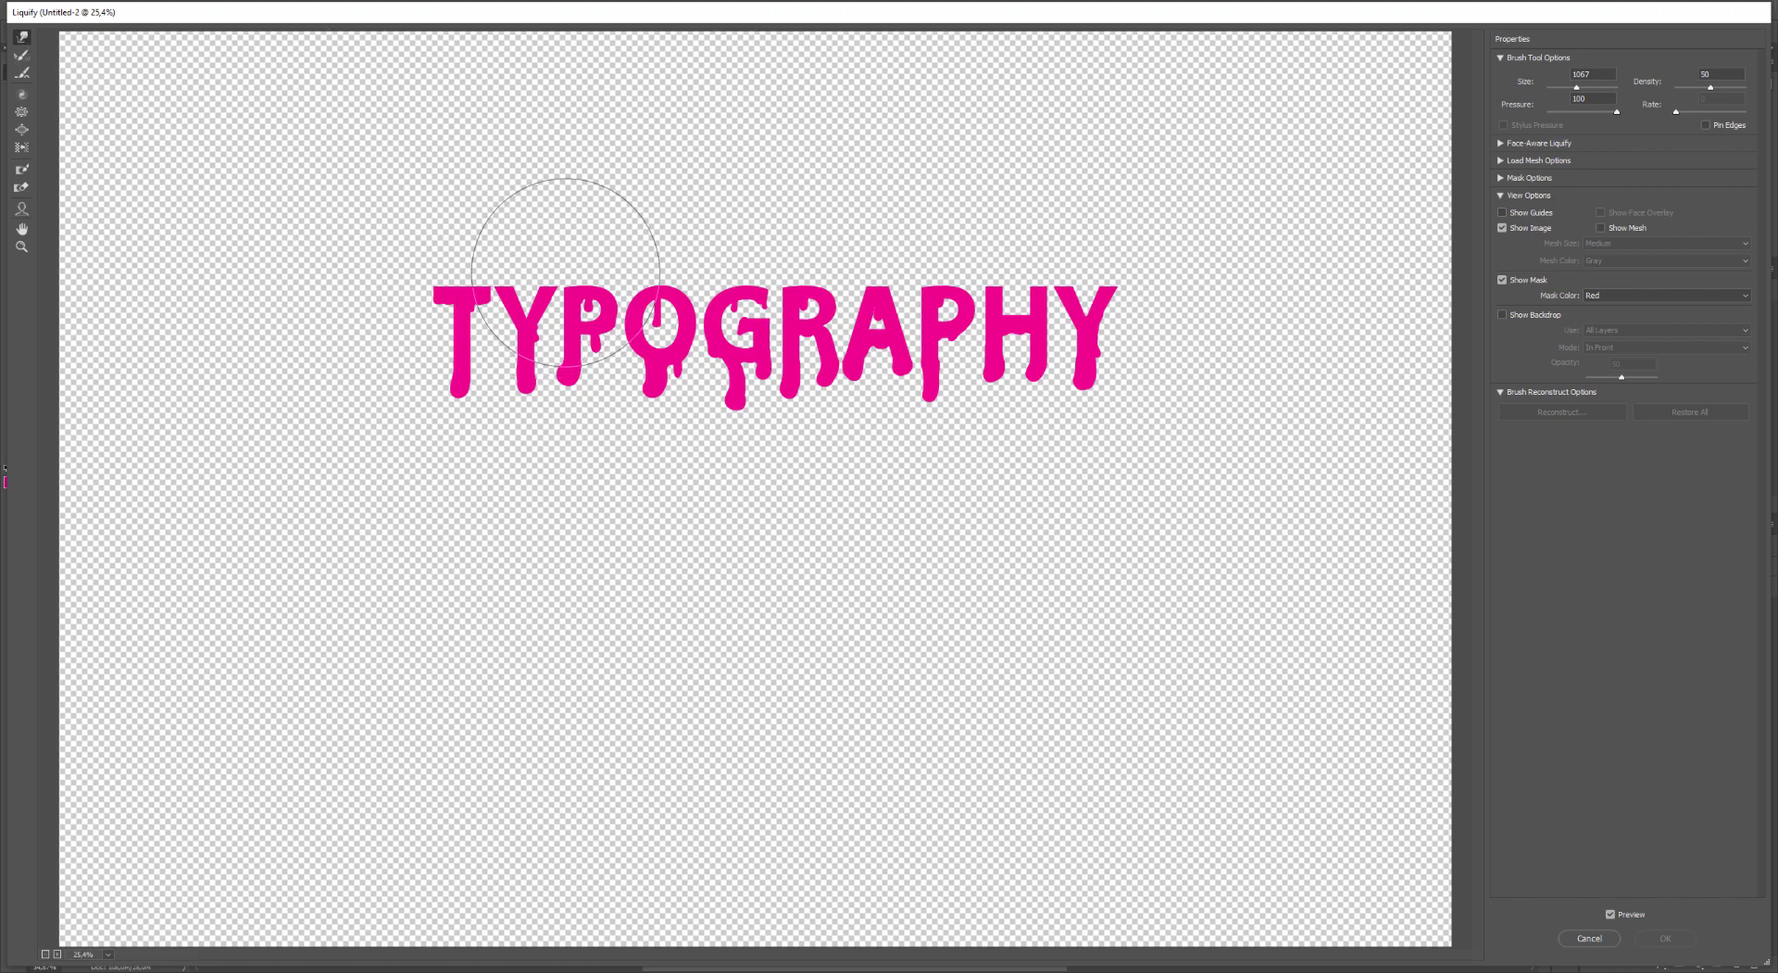
mouse_move(555, 238)
mouse_down()
mouse_move(476, 309)
mouse_move(639, 320)
mouse_move(672, 297)
mouse_move(746, 333)
mouse_move(869, 292)
mouse_move(908, 329)
mouse_move(896, 374)
mouse_move(1045, 334)
mouse_move(1054, 357)
mouse_move(1056, 429)
mouse_move(850, 419)
mouse_up()
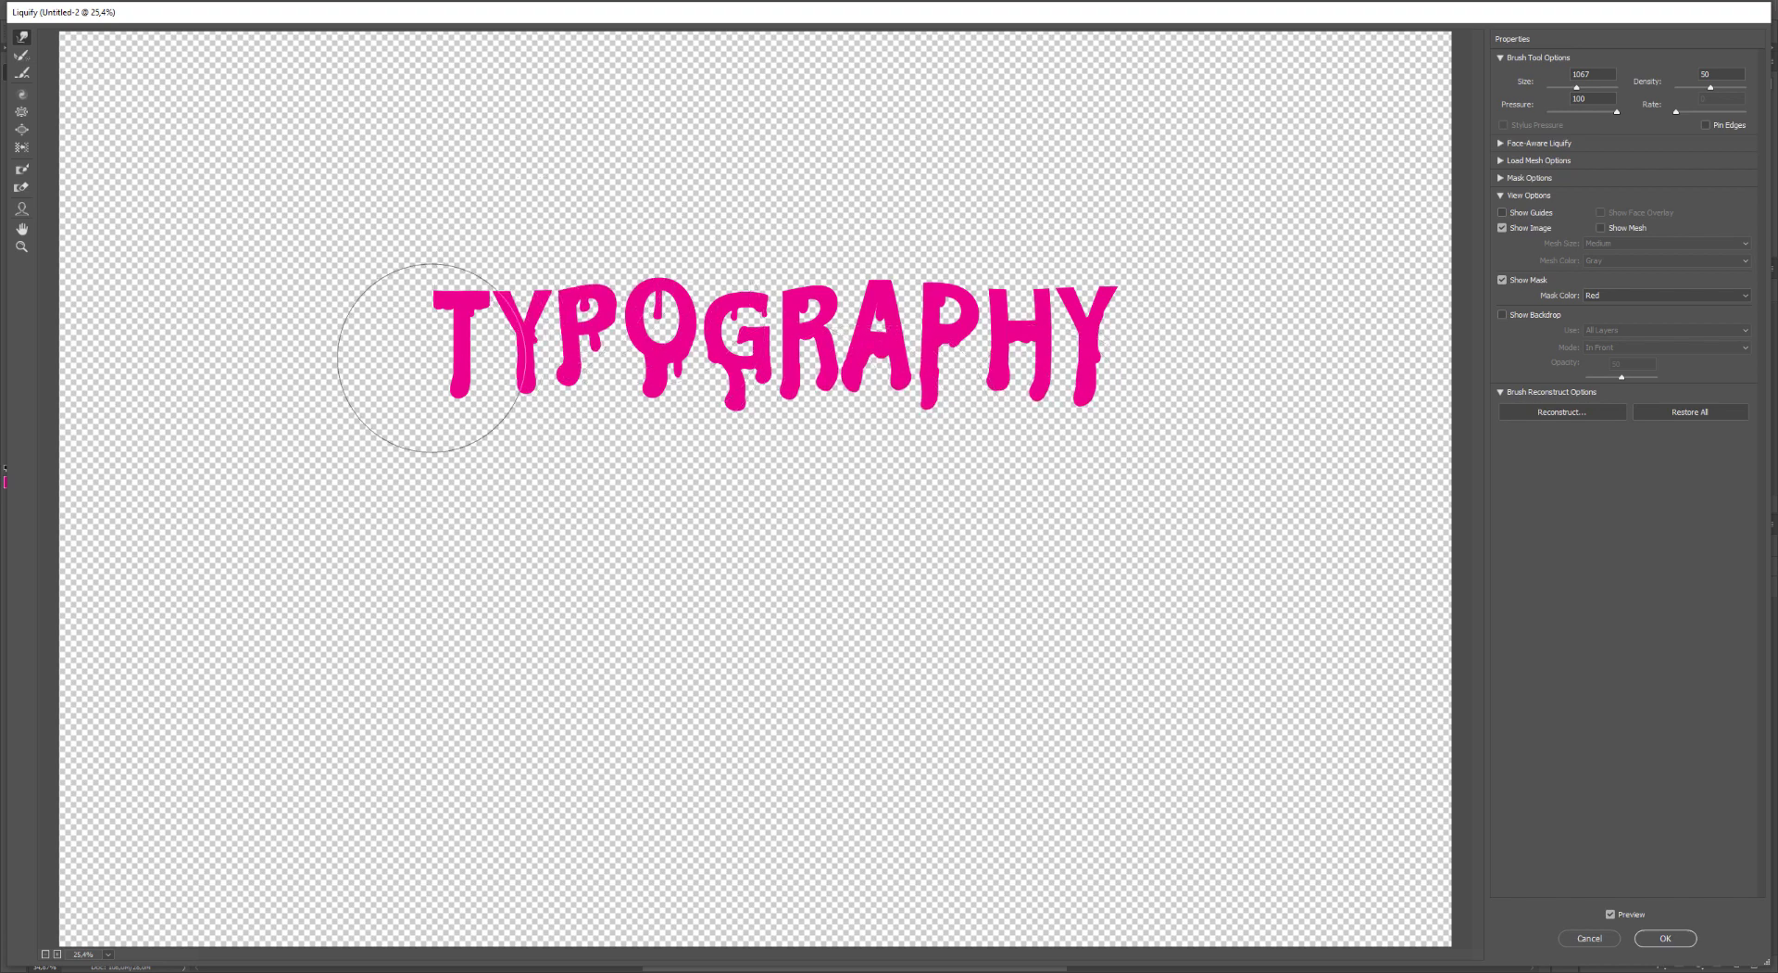
mouse_move(432, 362)
mouse_down()
mouse_move(413, 357)
mouse_move(433, 362)
mouse_up()
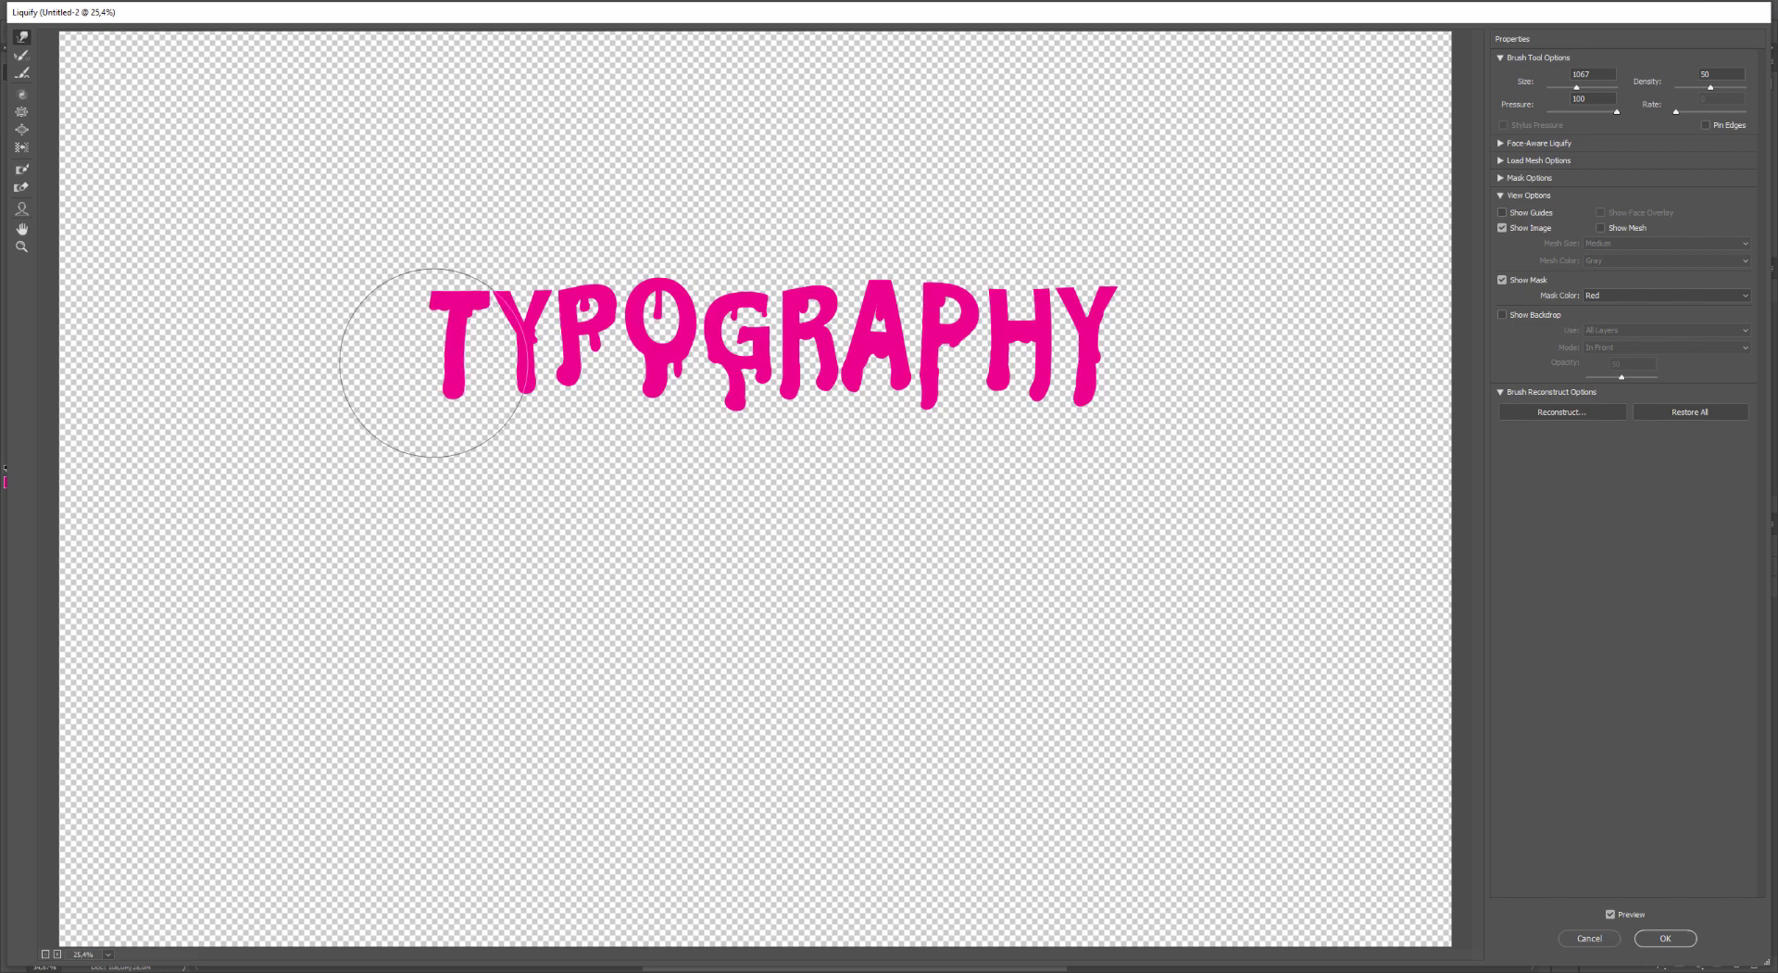
key(Return)
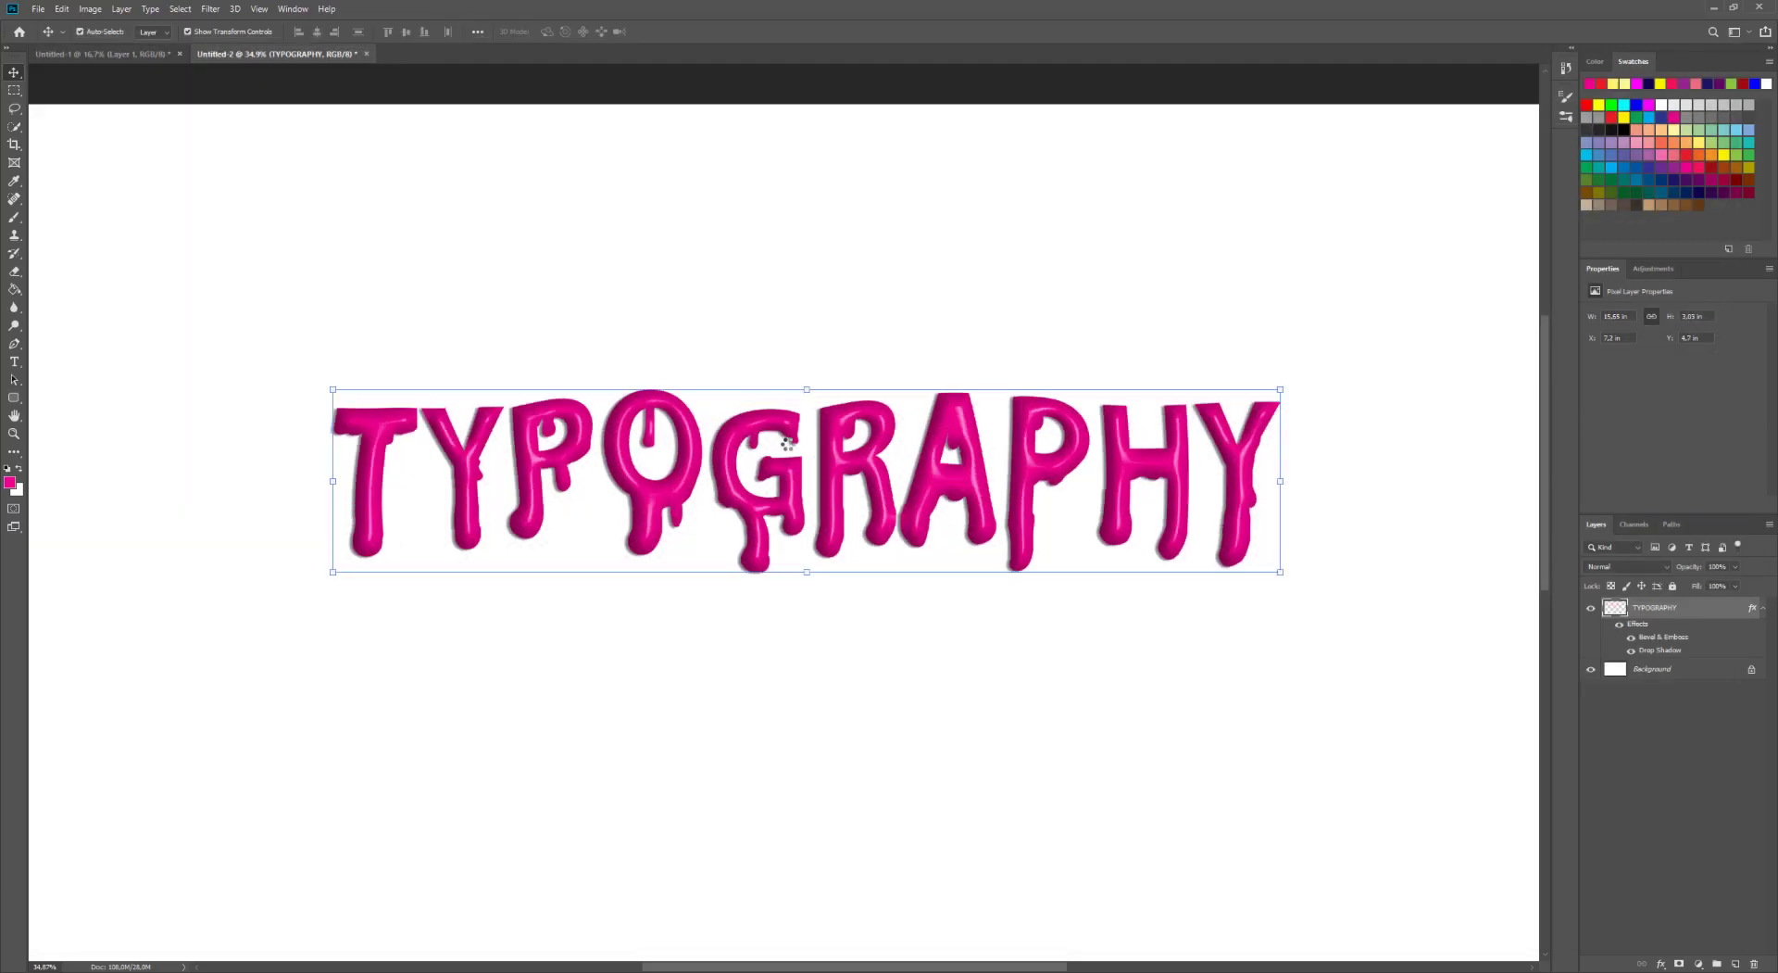
click(1202, 722)
- Add a new layer with the pink Myriad Pro Bold 72 pt text "TYPOGRAHPY" in the empty area below the dripping word
scroll(982, 645, down, 5)
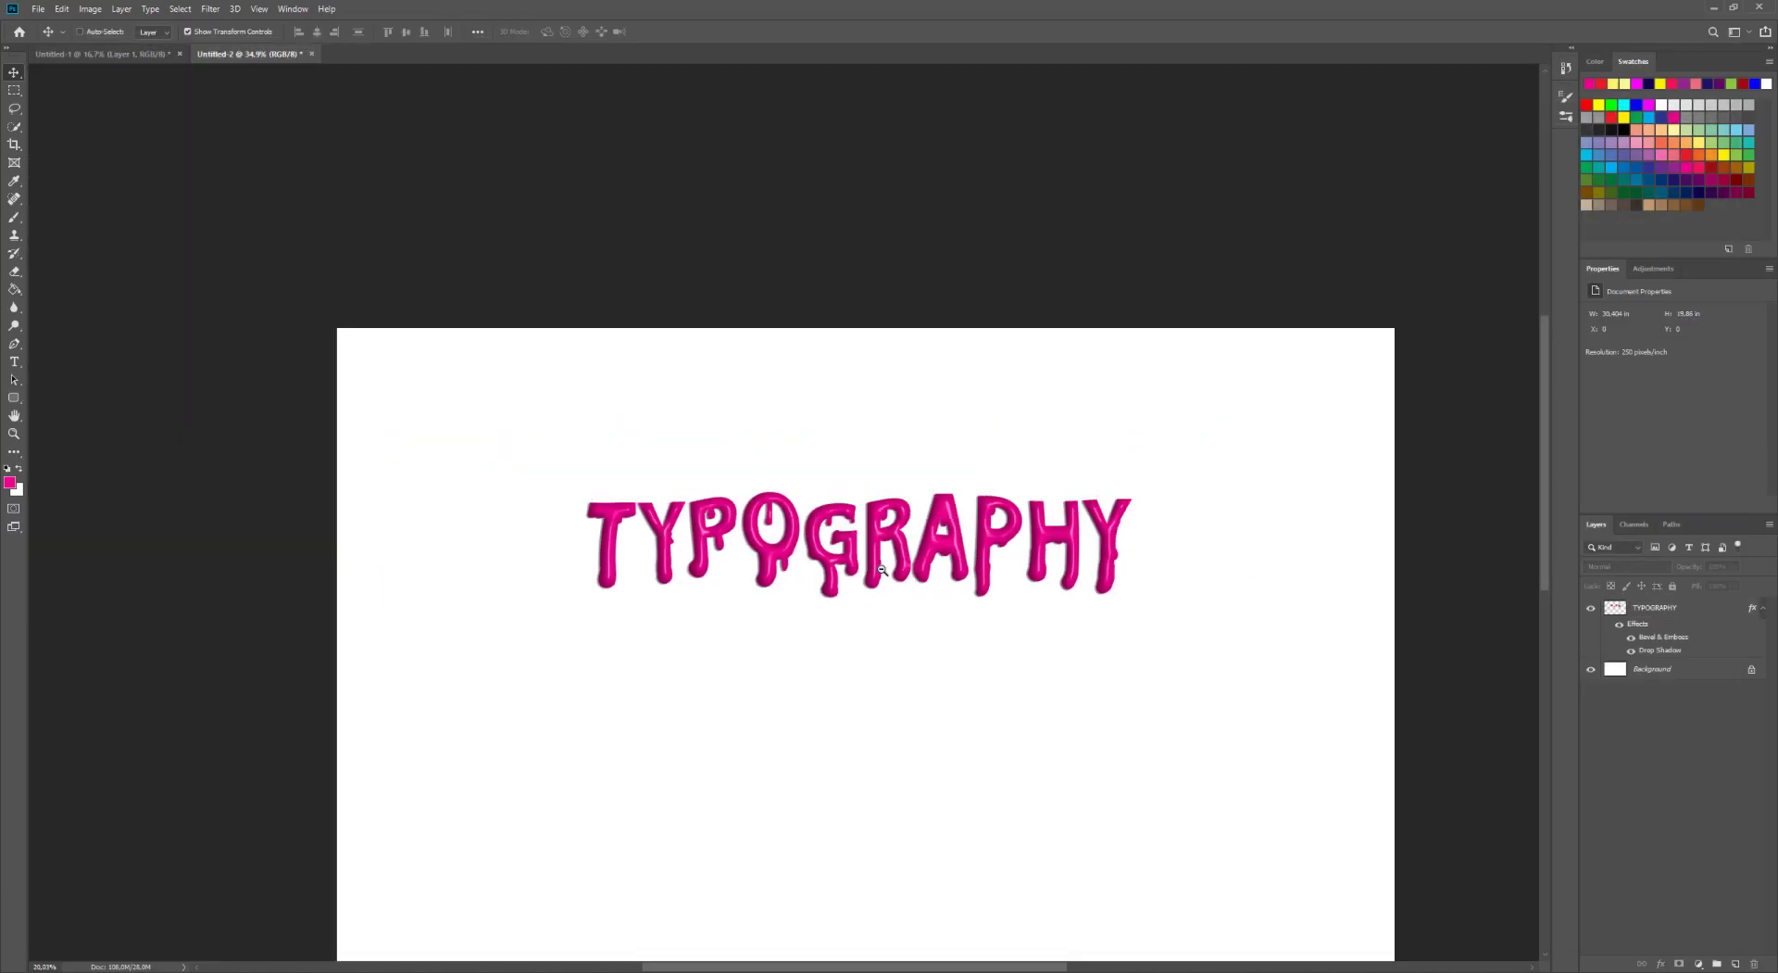
scroll(917, 583, up, 4)
drag(876, 556, 832, 459)
drag(935, 604, 934, 526)
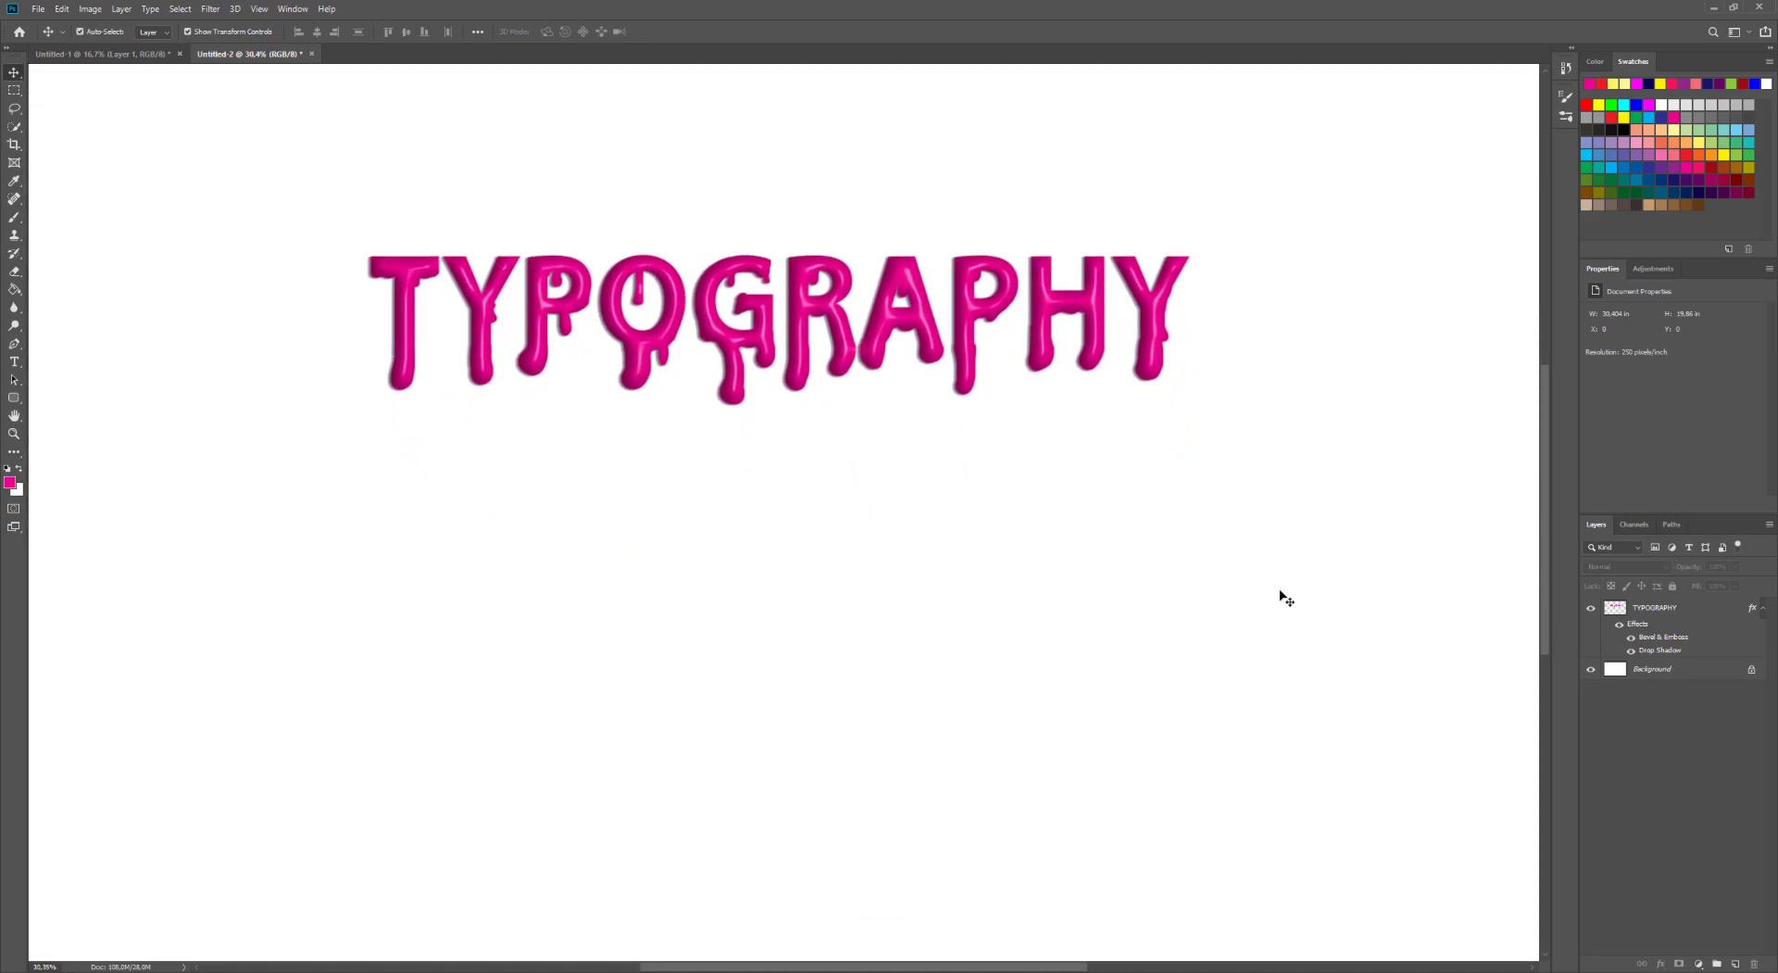
click(1735, 964)
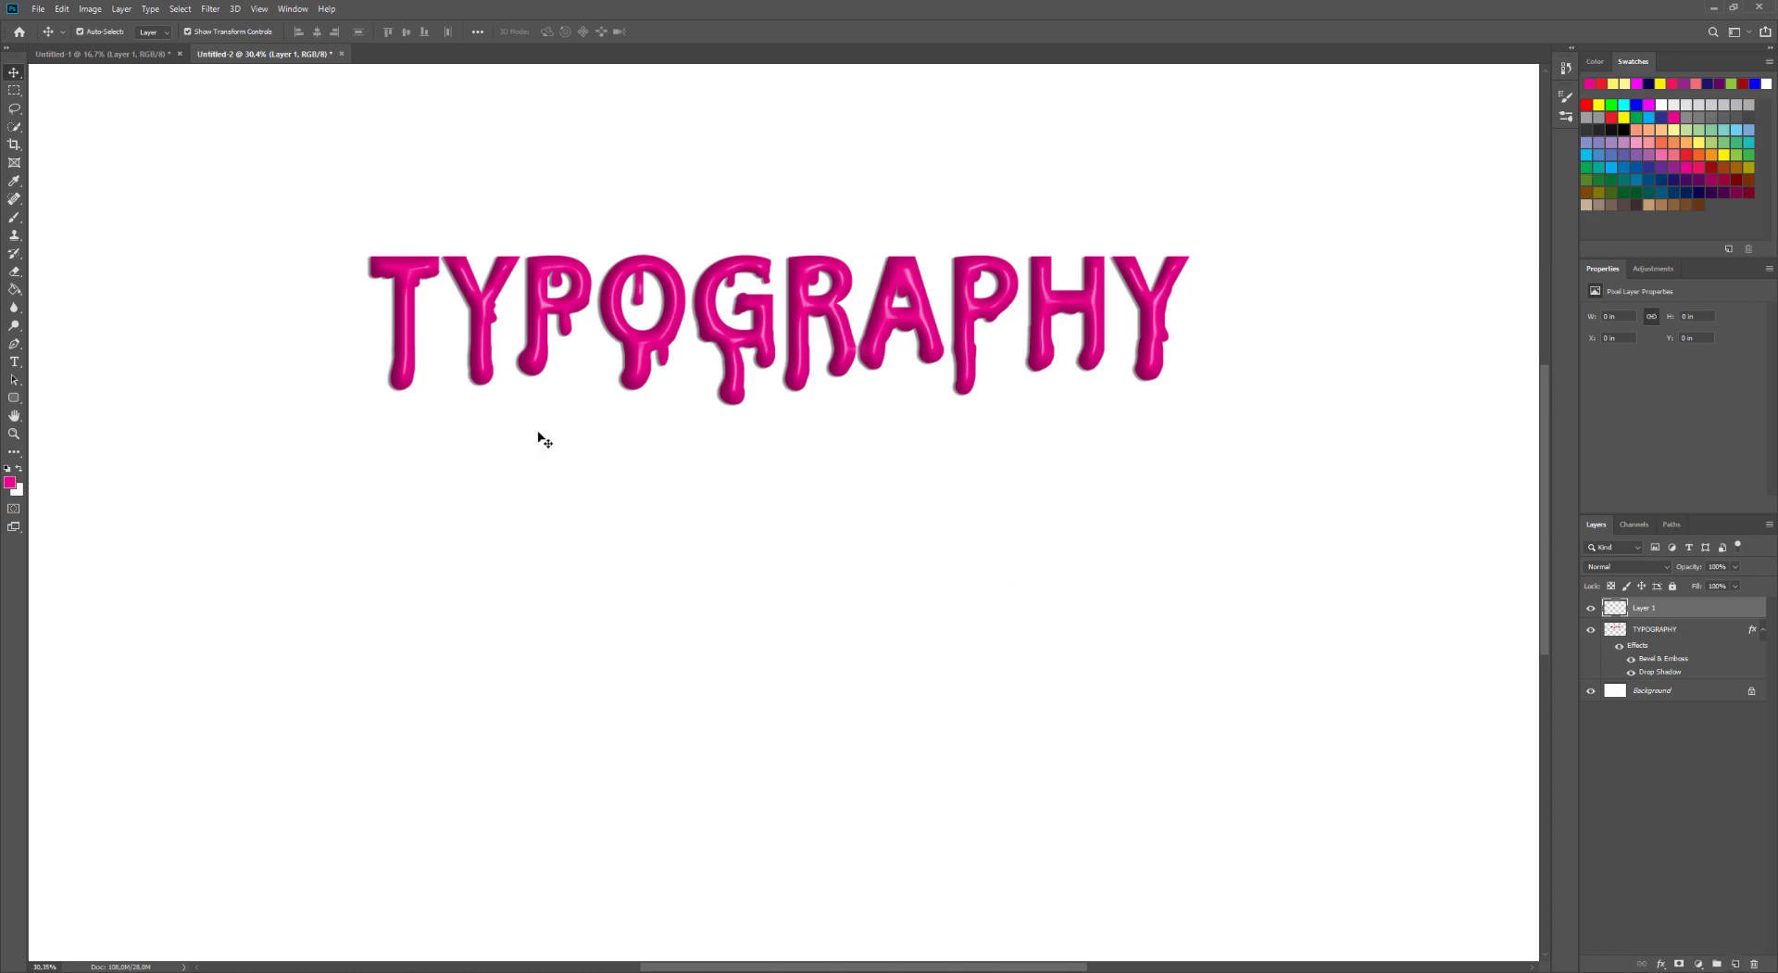
click(15, 362)
click(588, 553)
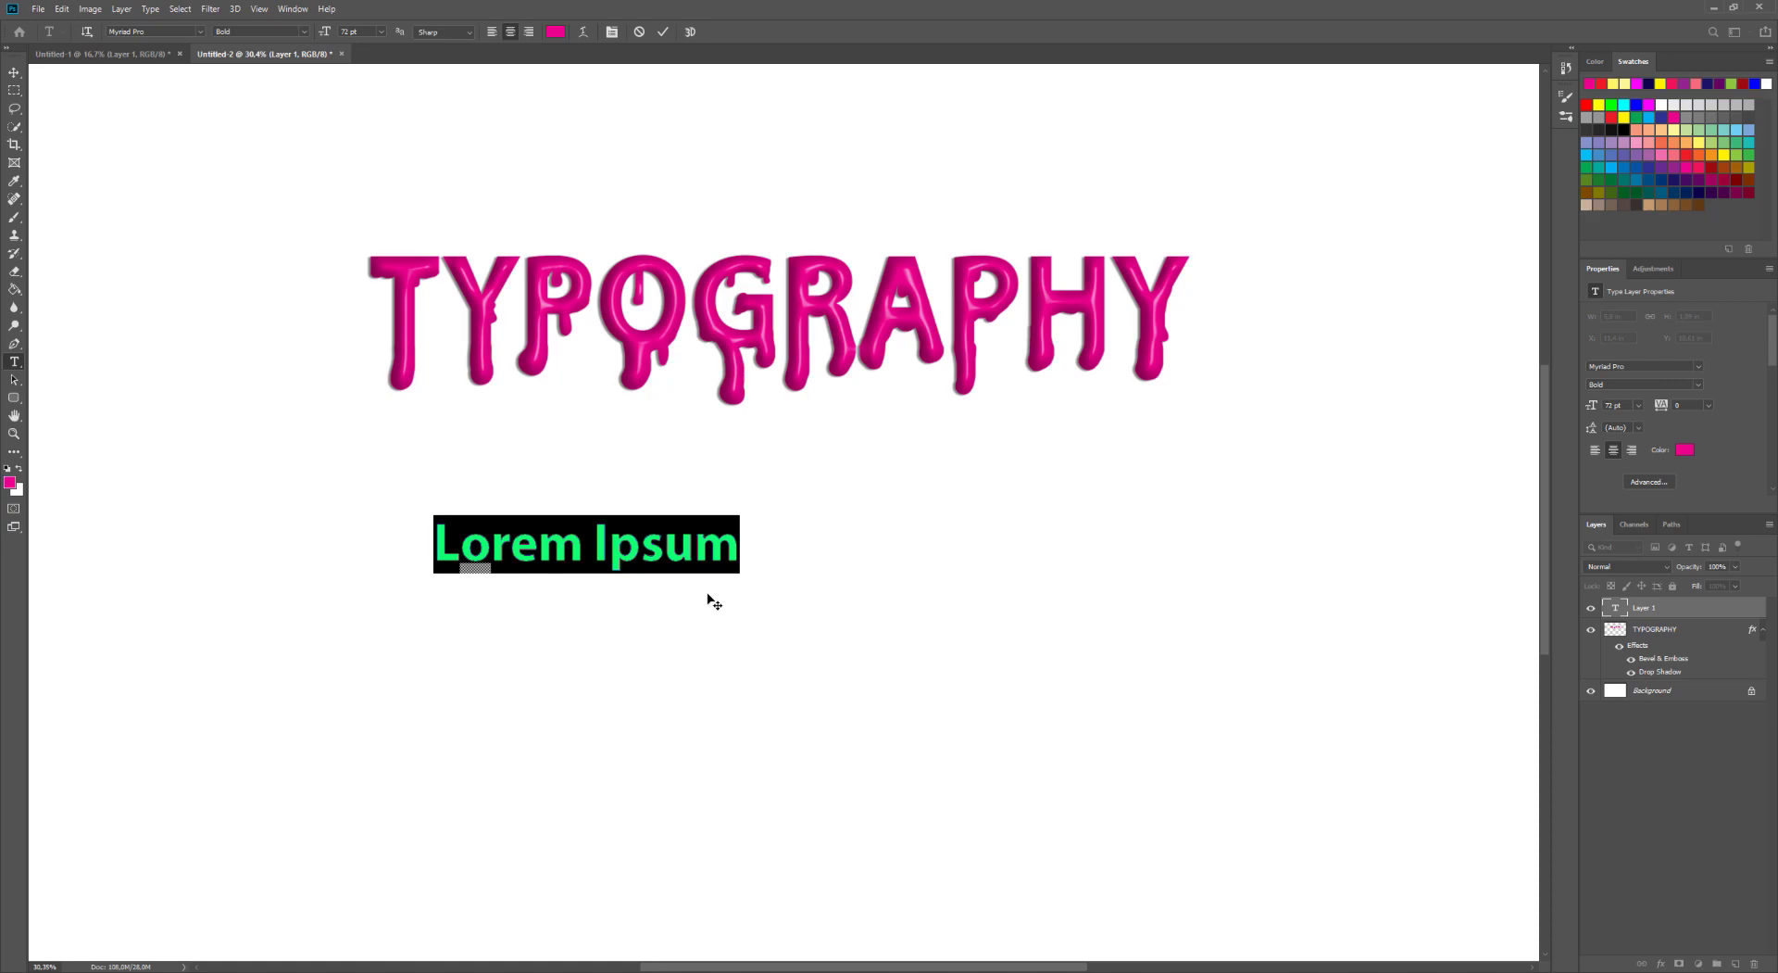
text(Y)
key(BackSpace)
text(TYPOGR)
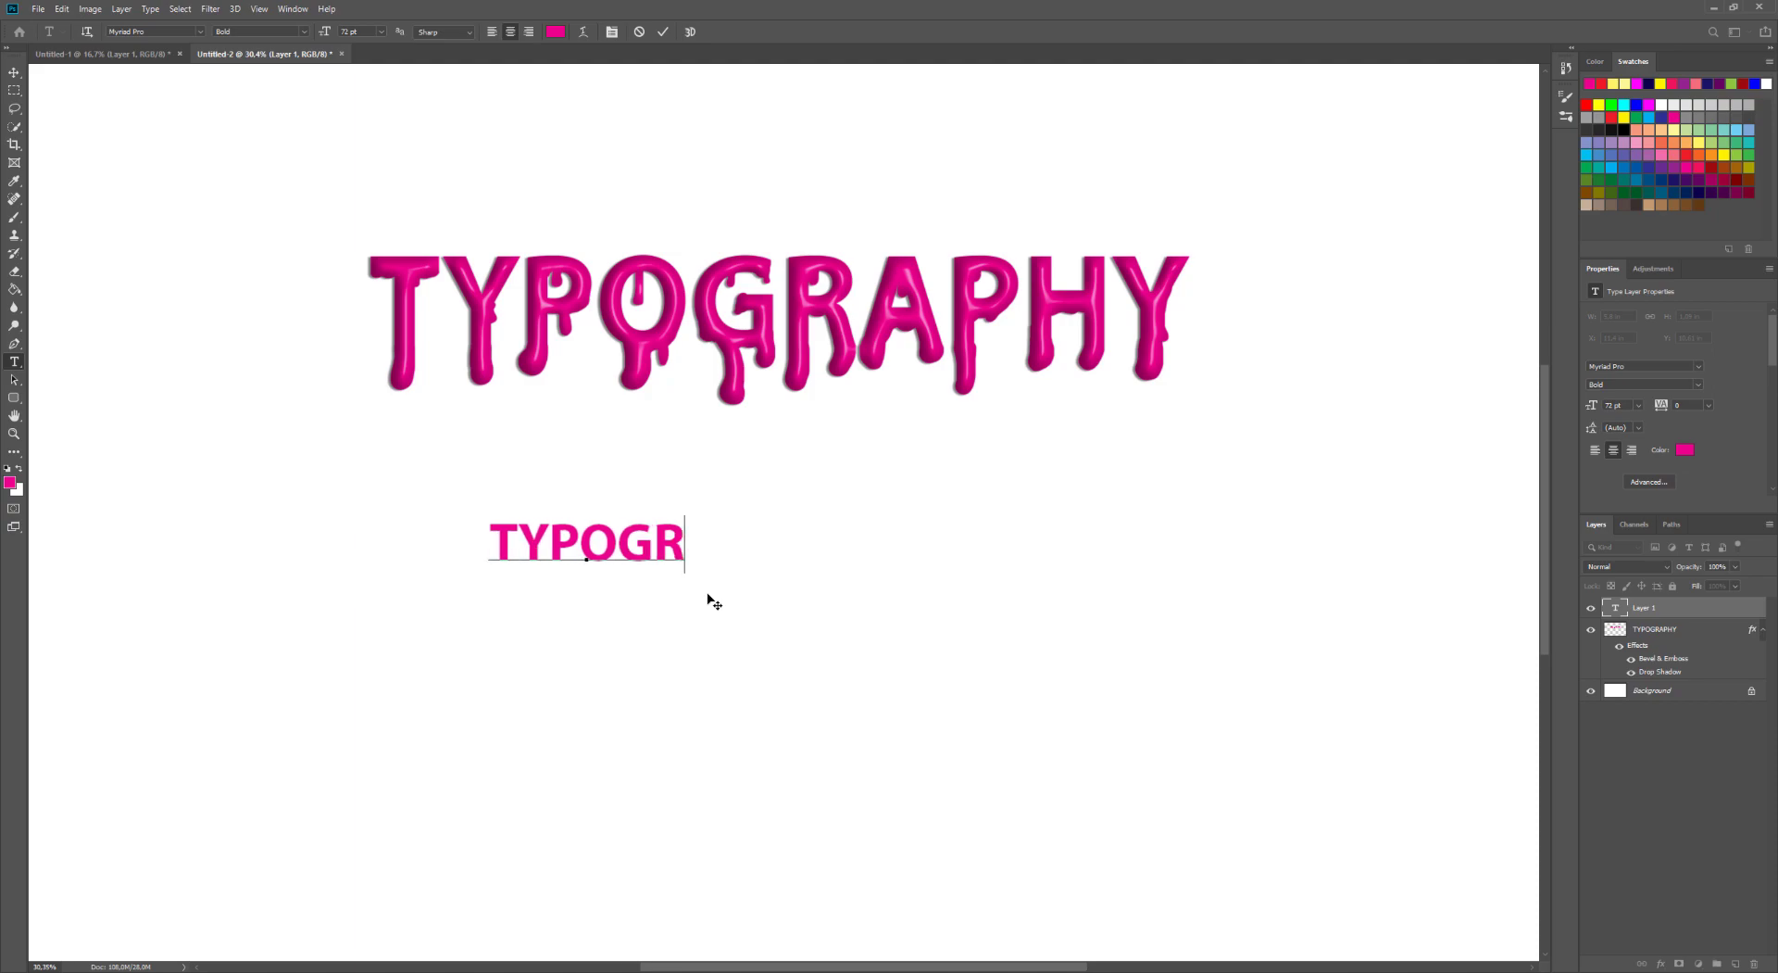
text(AHPY)
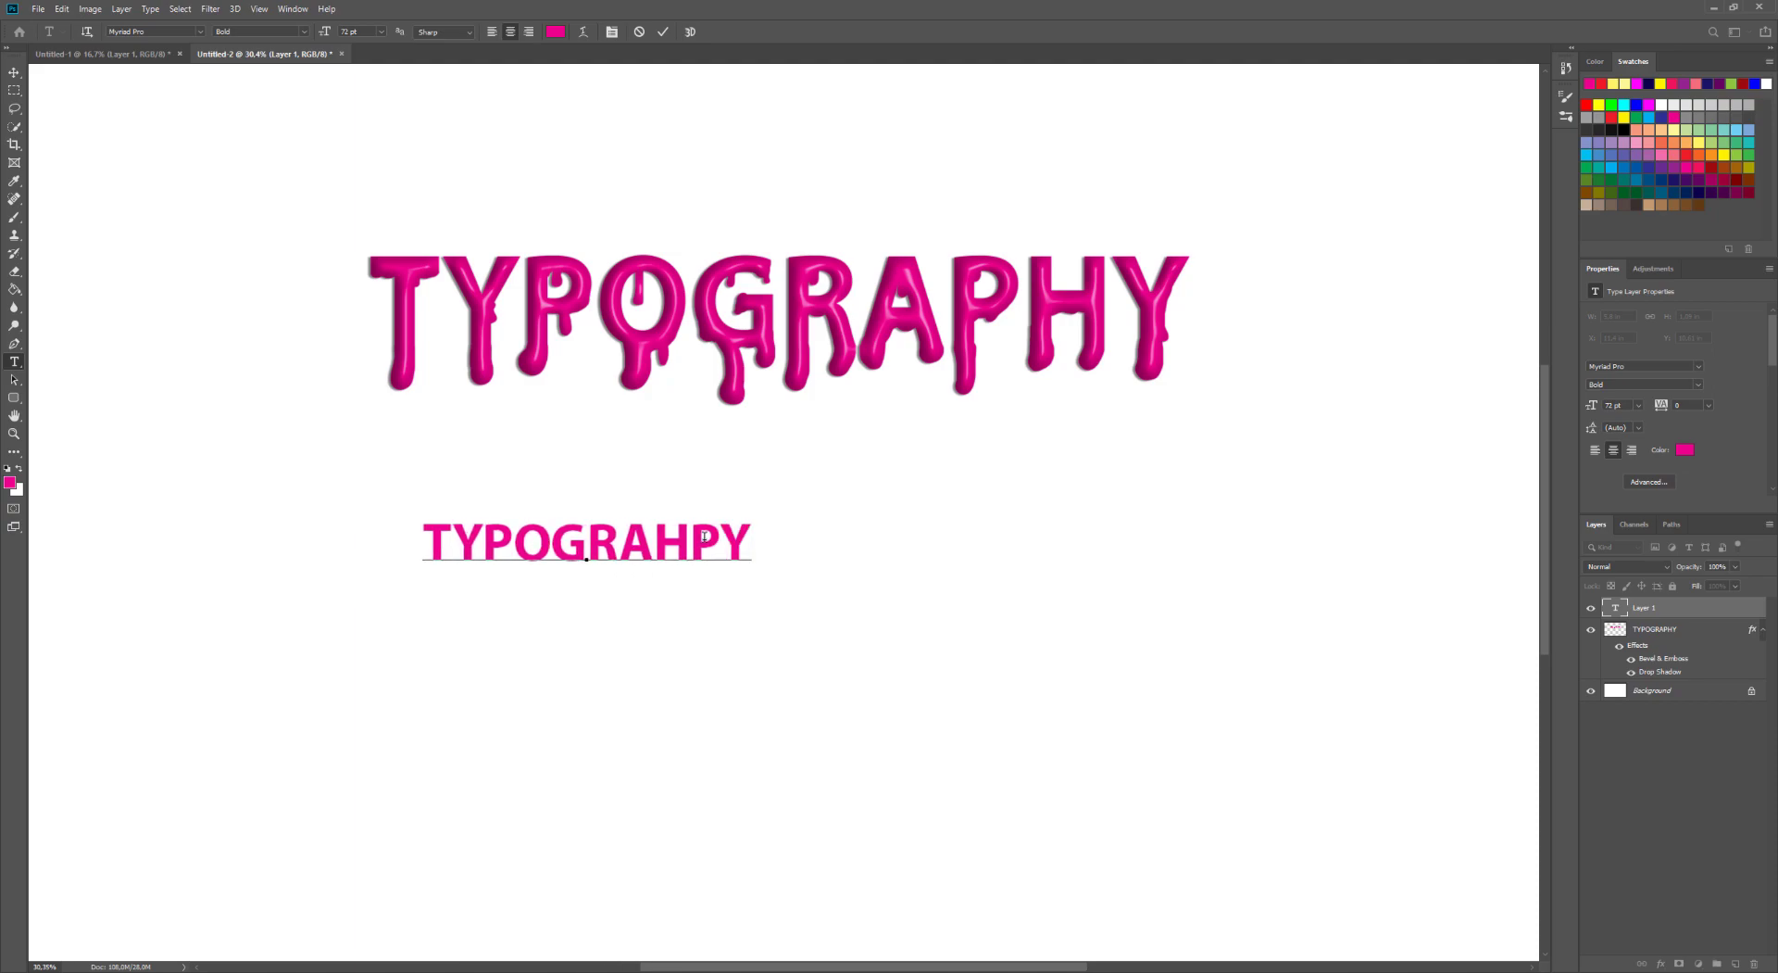
- Scale the plain TYPOGRAHPY text to about 250%, matching the dripping word's width, and position it just below that word
click(19, 73)
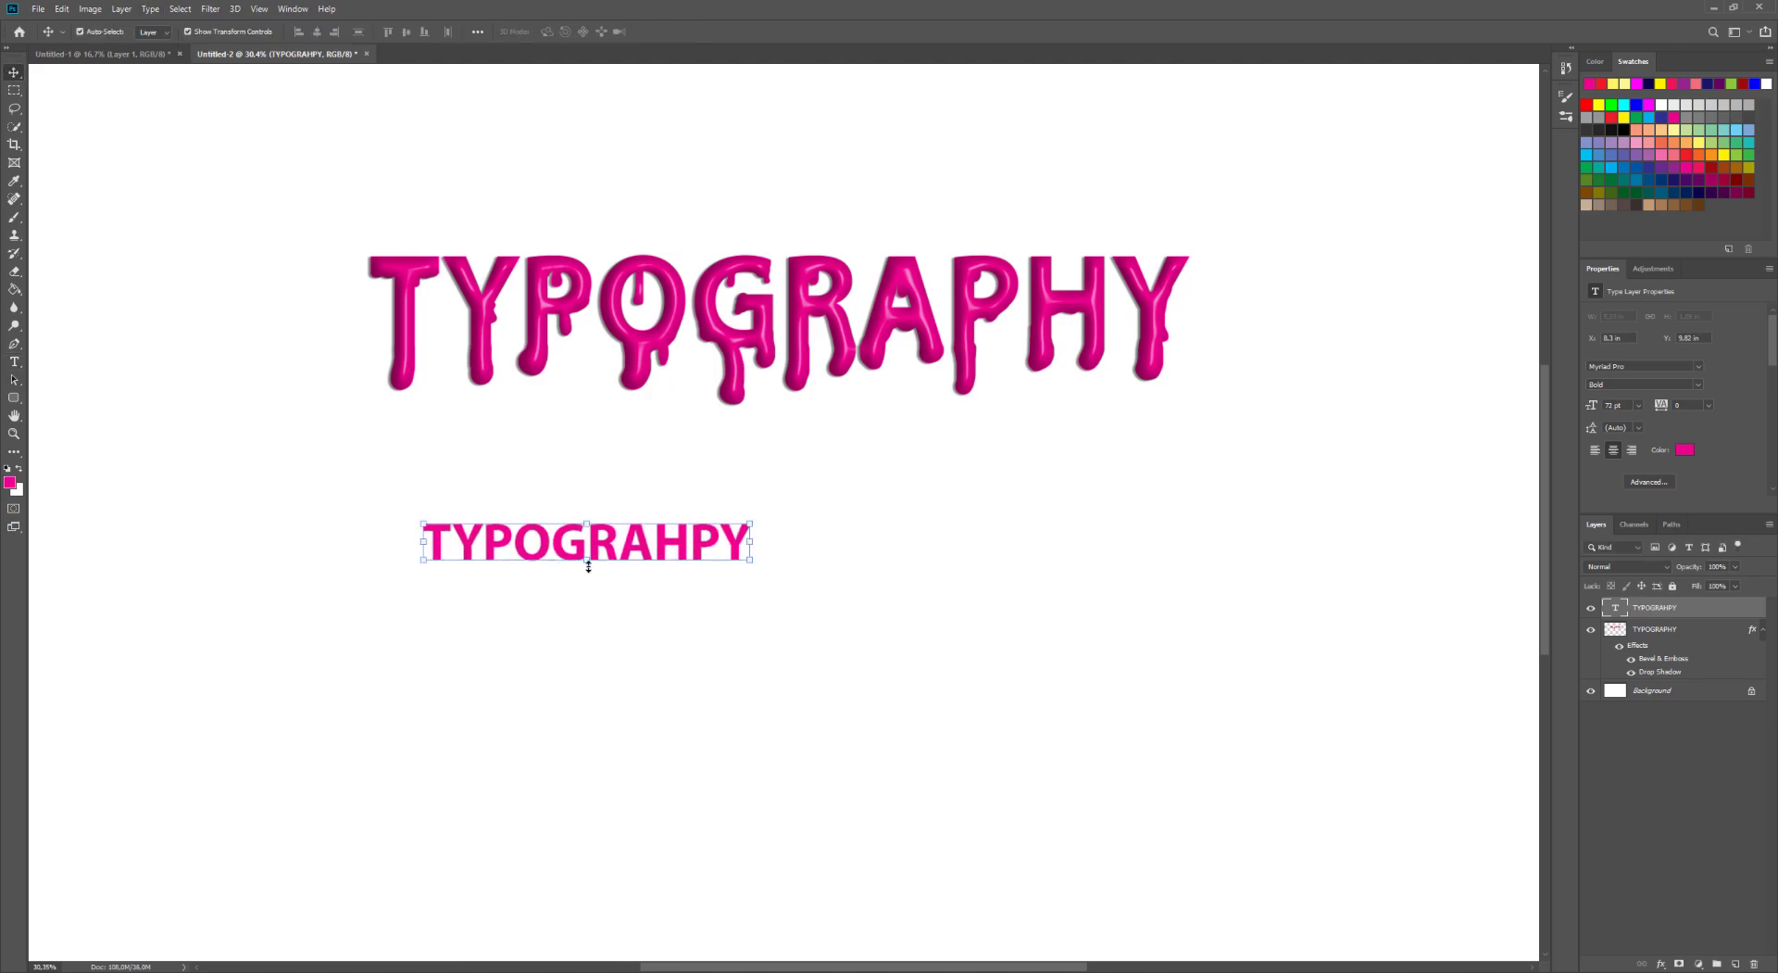
drag(588, 561, 816, 632)
drag(823, 542, 819, 492)
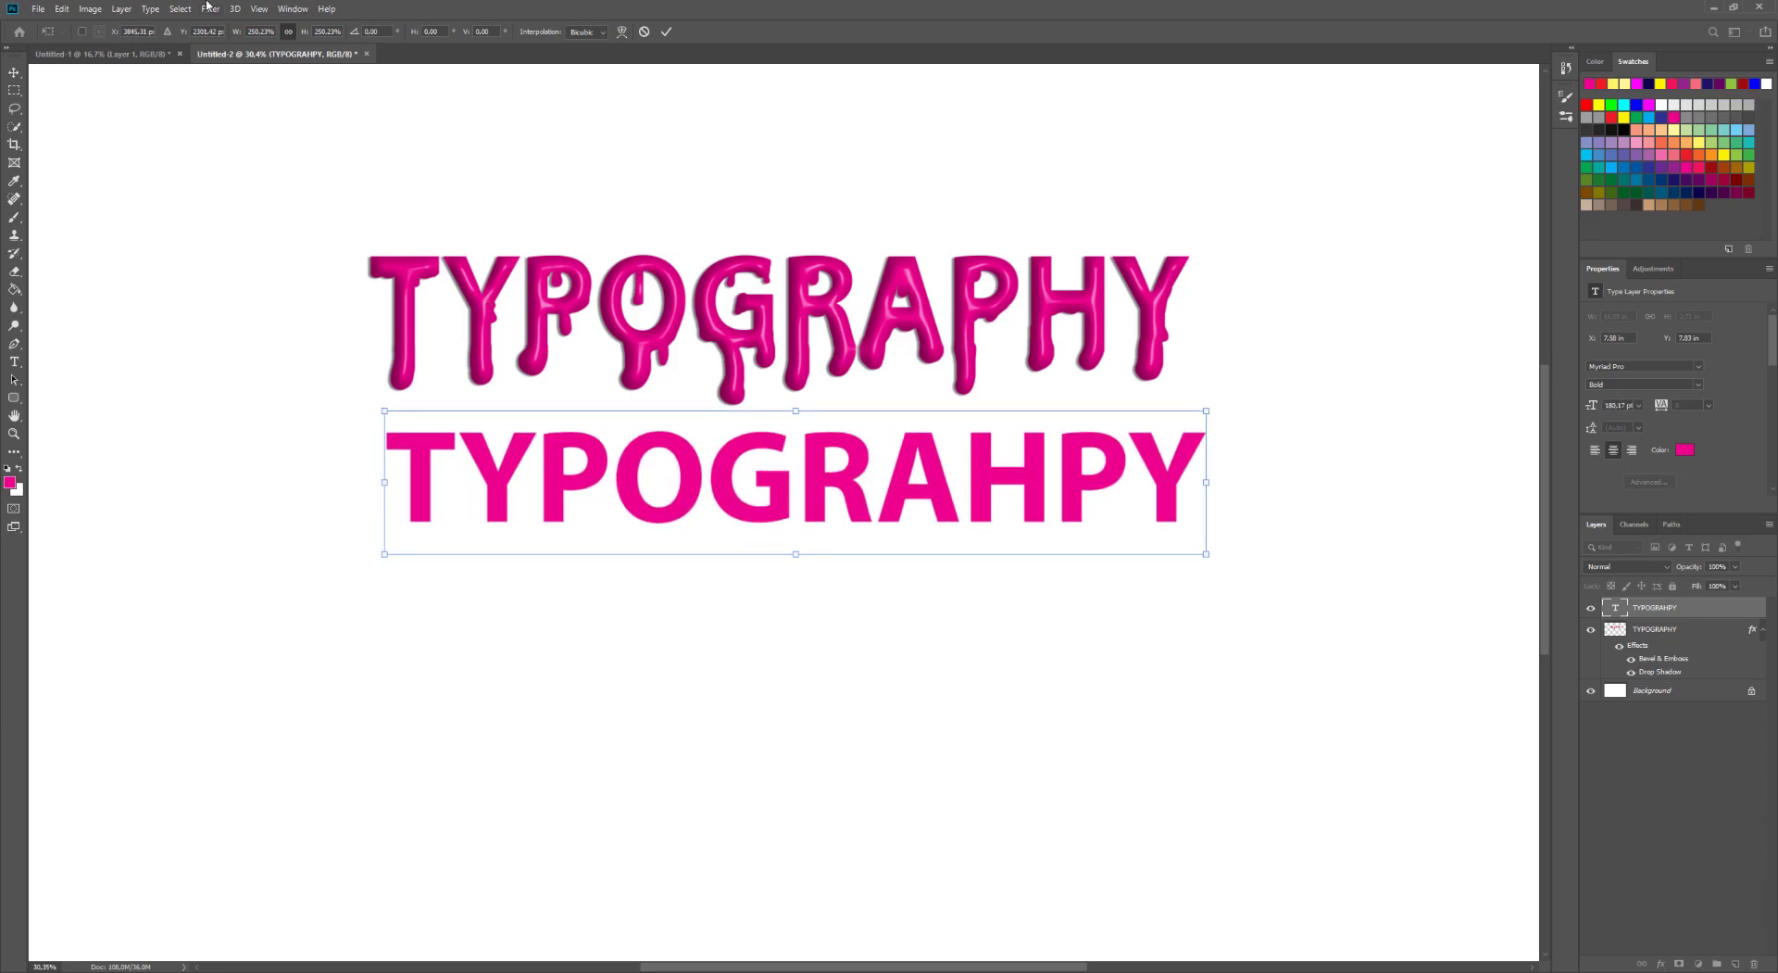
key(Return)
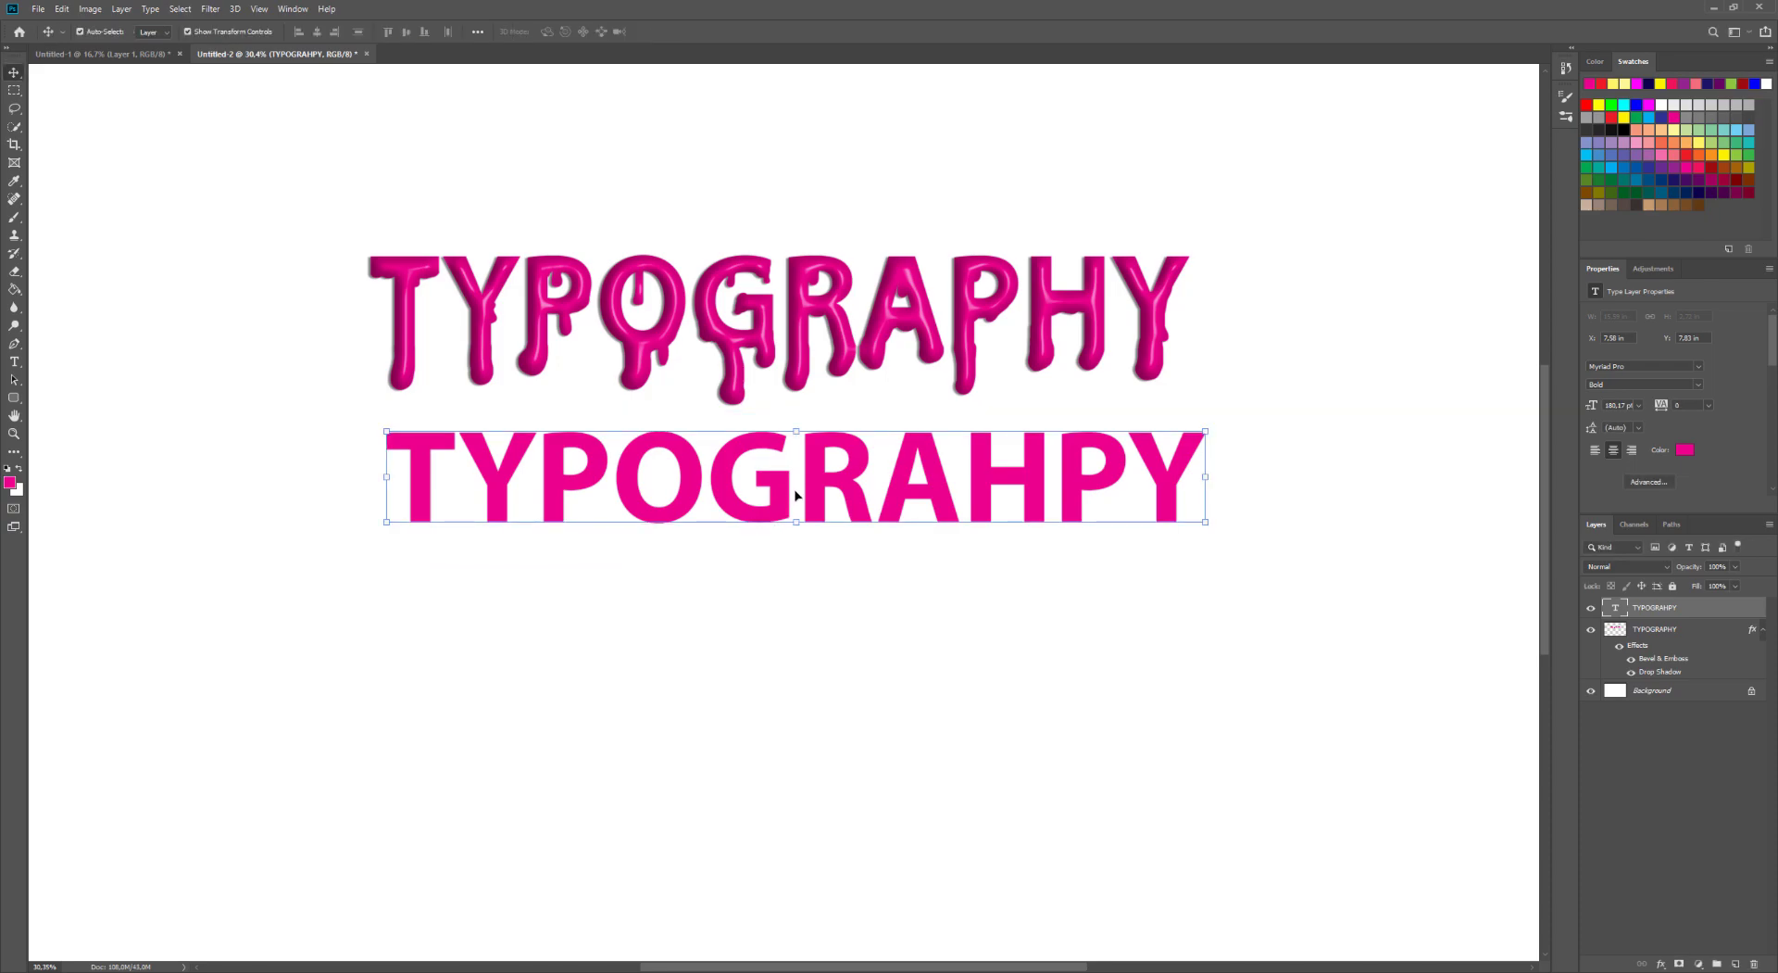
click(1591, 608)
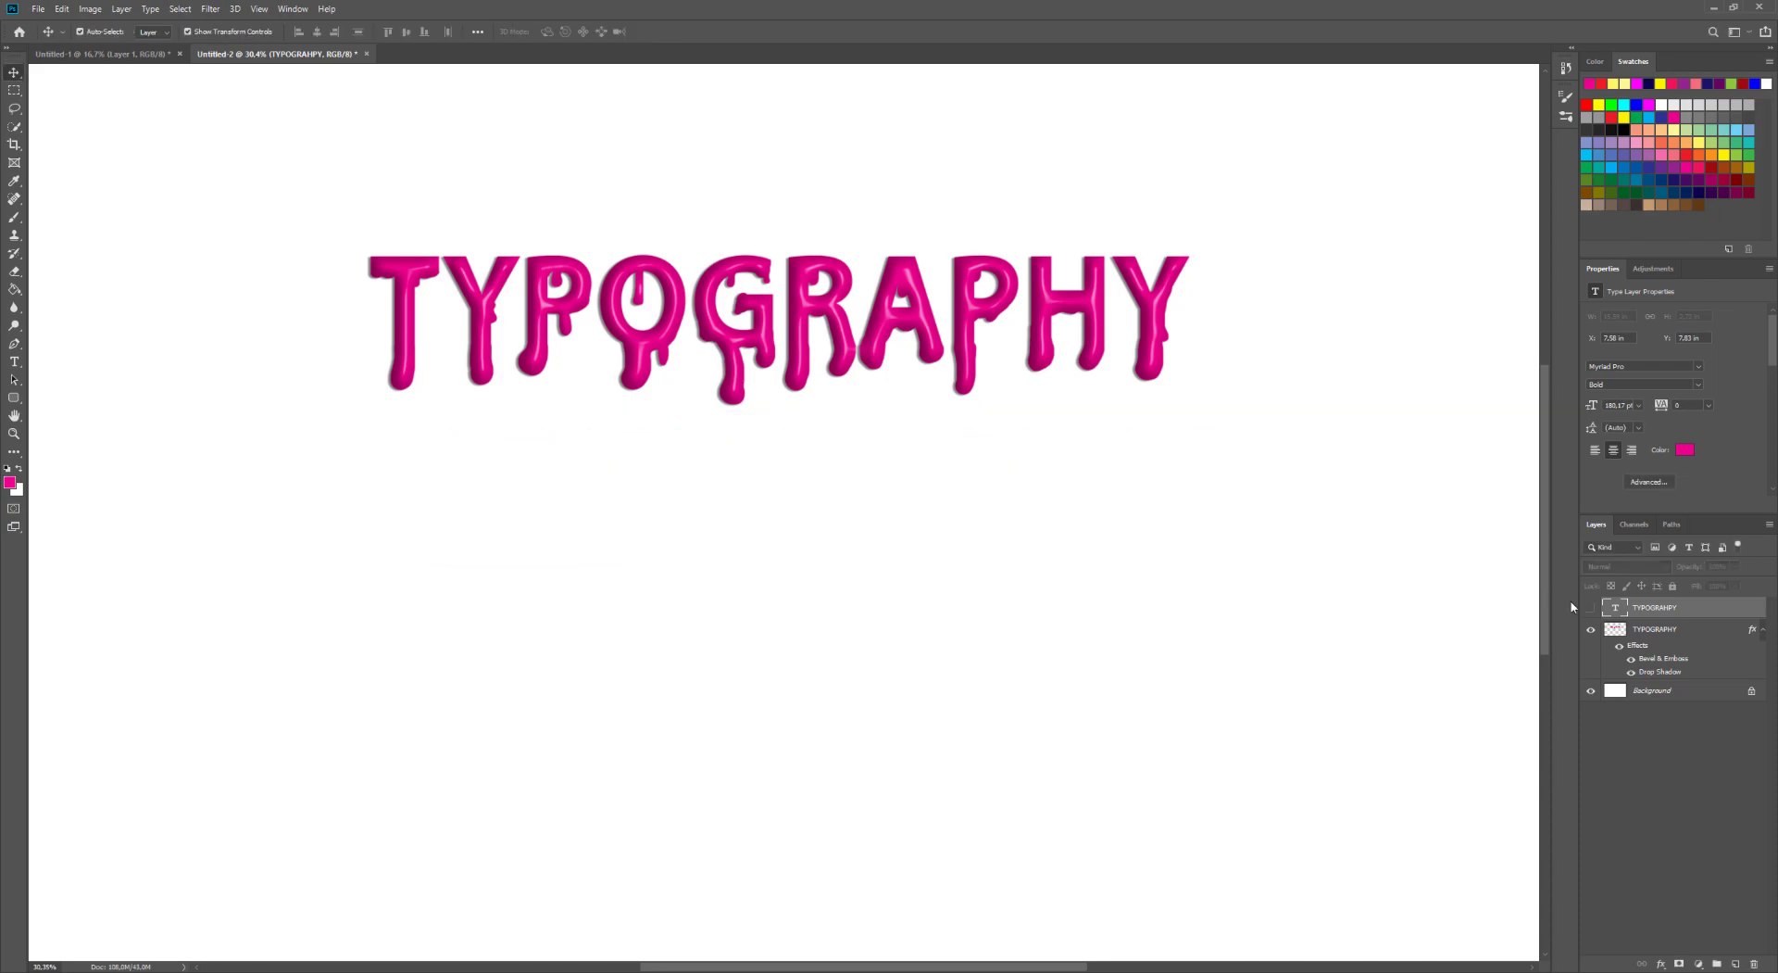
click(1592, 609)
drag(859, 491, 860, 501)
scroll(846, 446, down, 3)
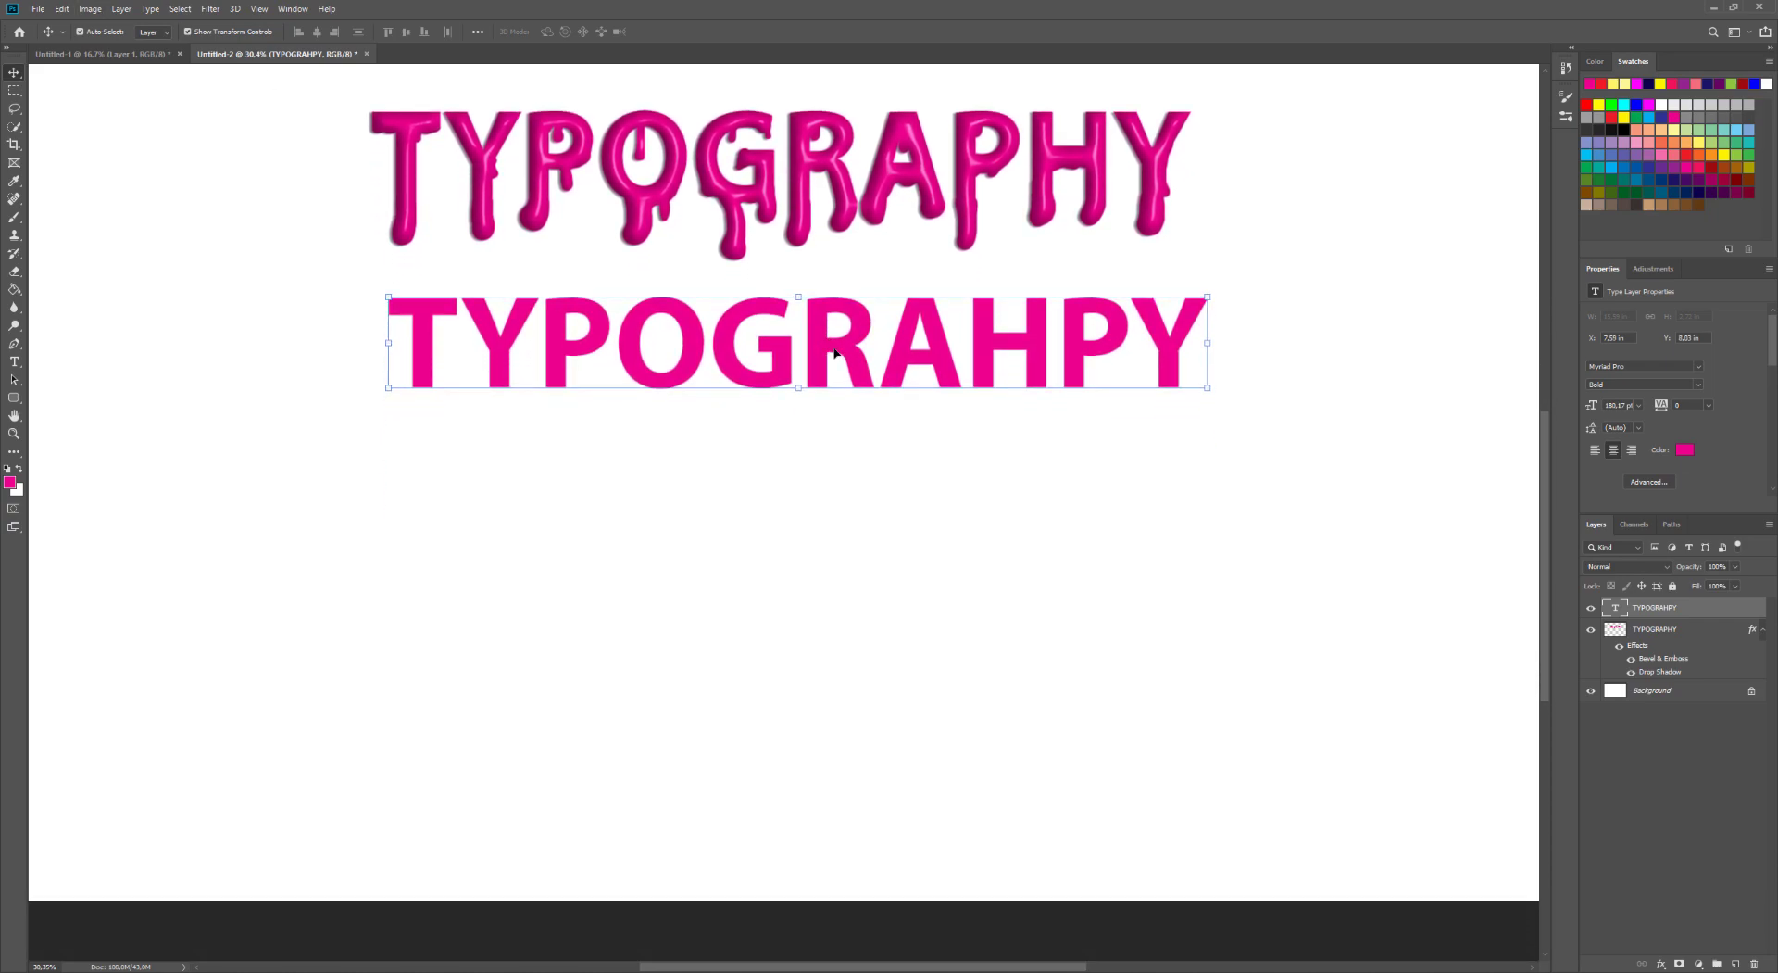
- Add a Drop Shadow and an Inner Shadow to the plain TYPOGRAHPY text layer
click(1664, 964)
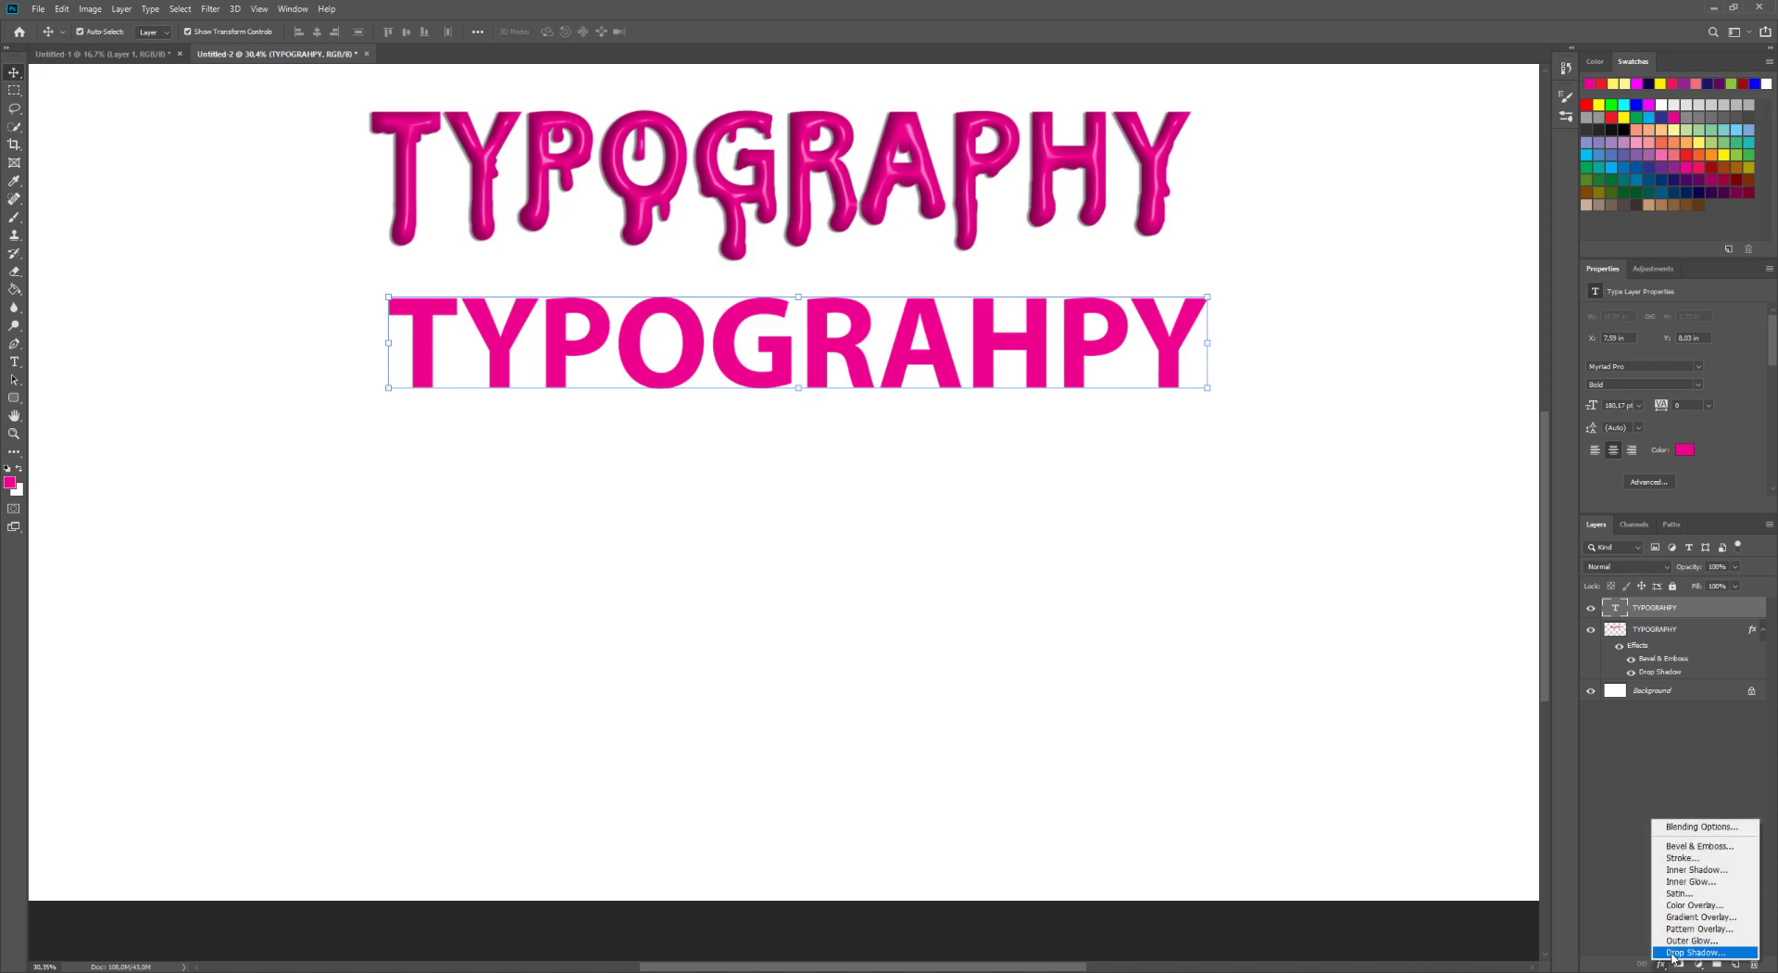
click(1663, 952)
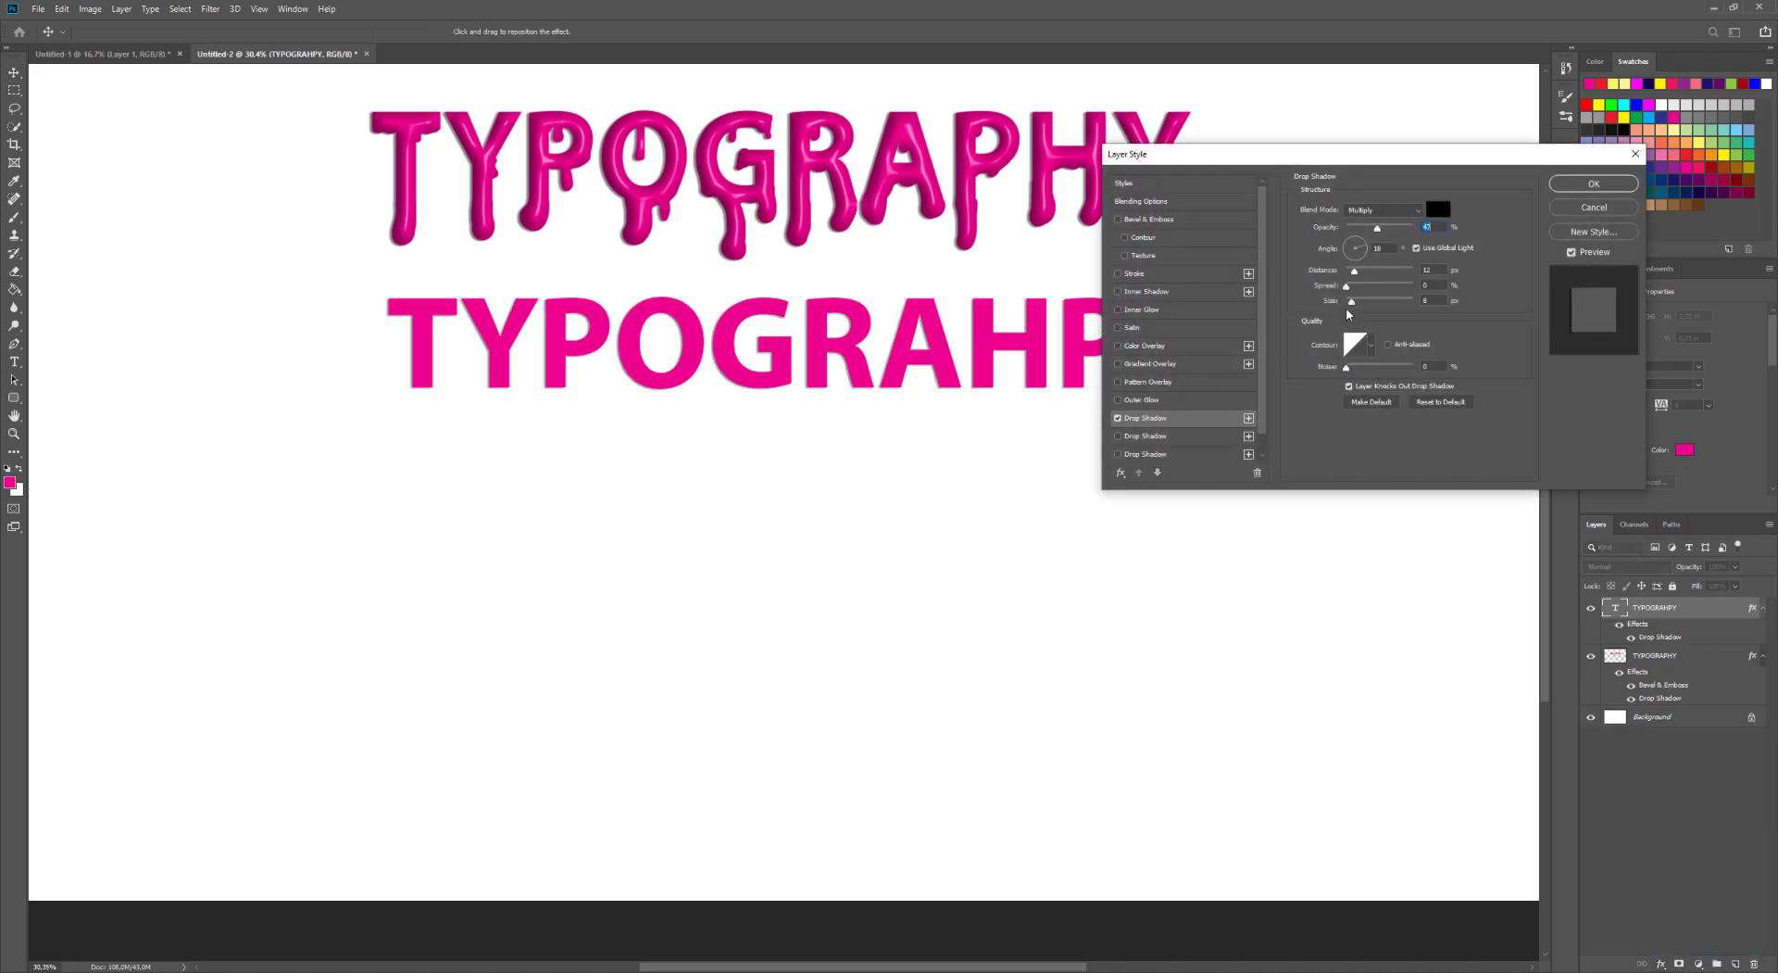
drag(1351, 304, 1351, 307)
click(1117, 292)
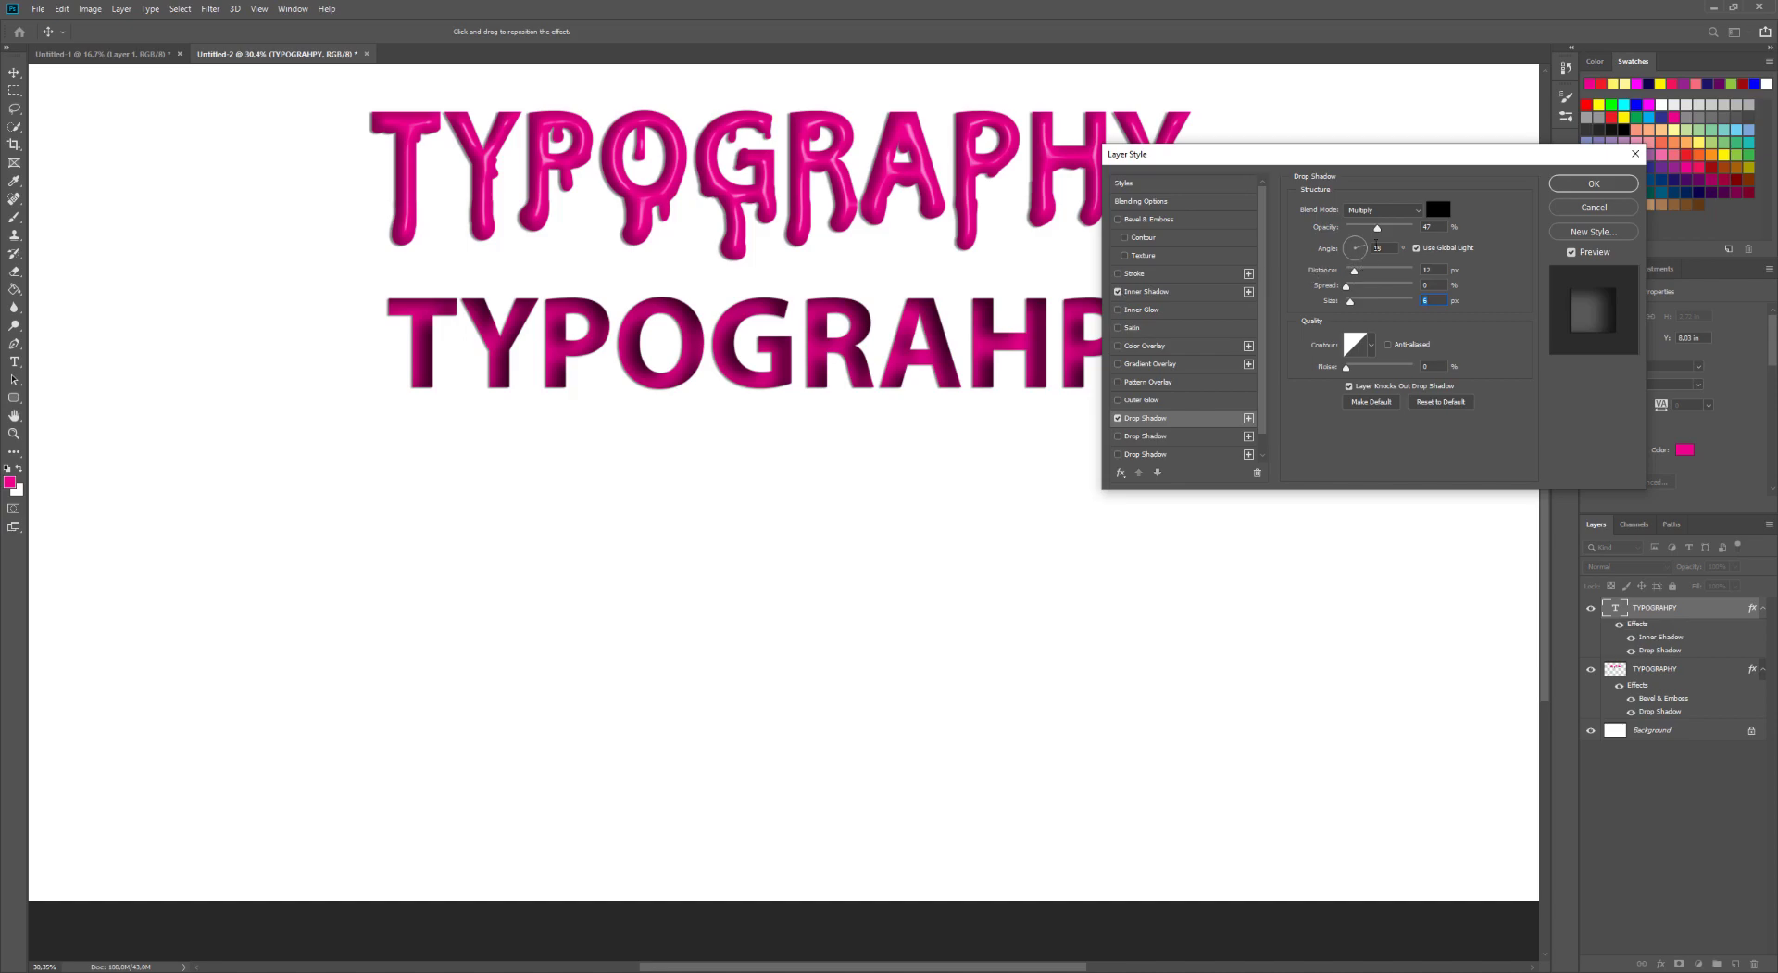
- Set the drop shadow's light angle to 0° and distance to 10 px, increase its size and lower its opacity
click(1363, 259)
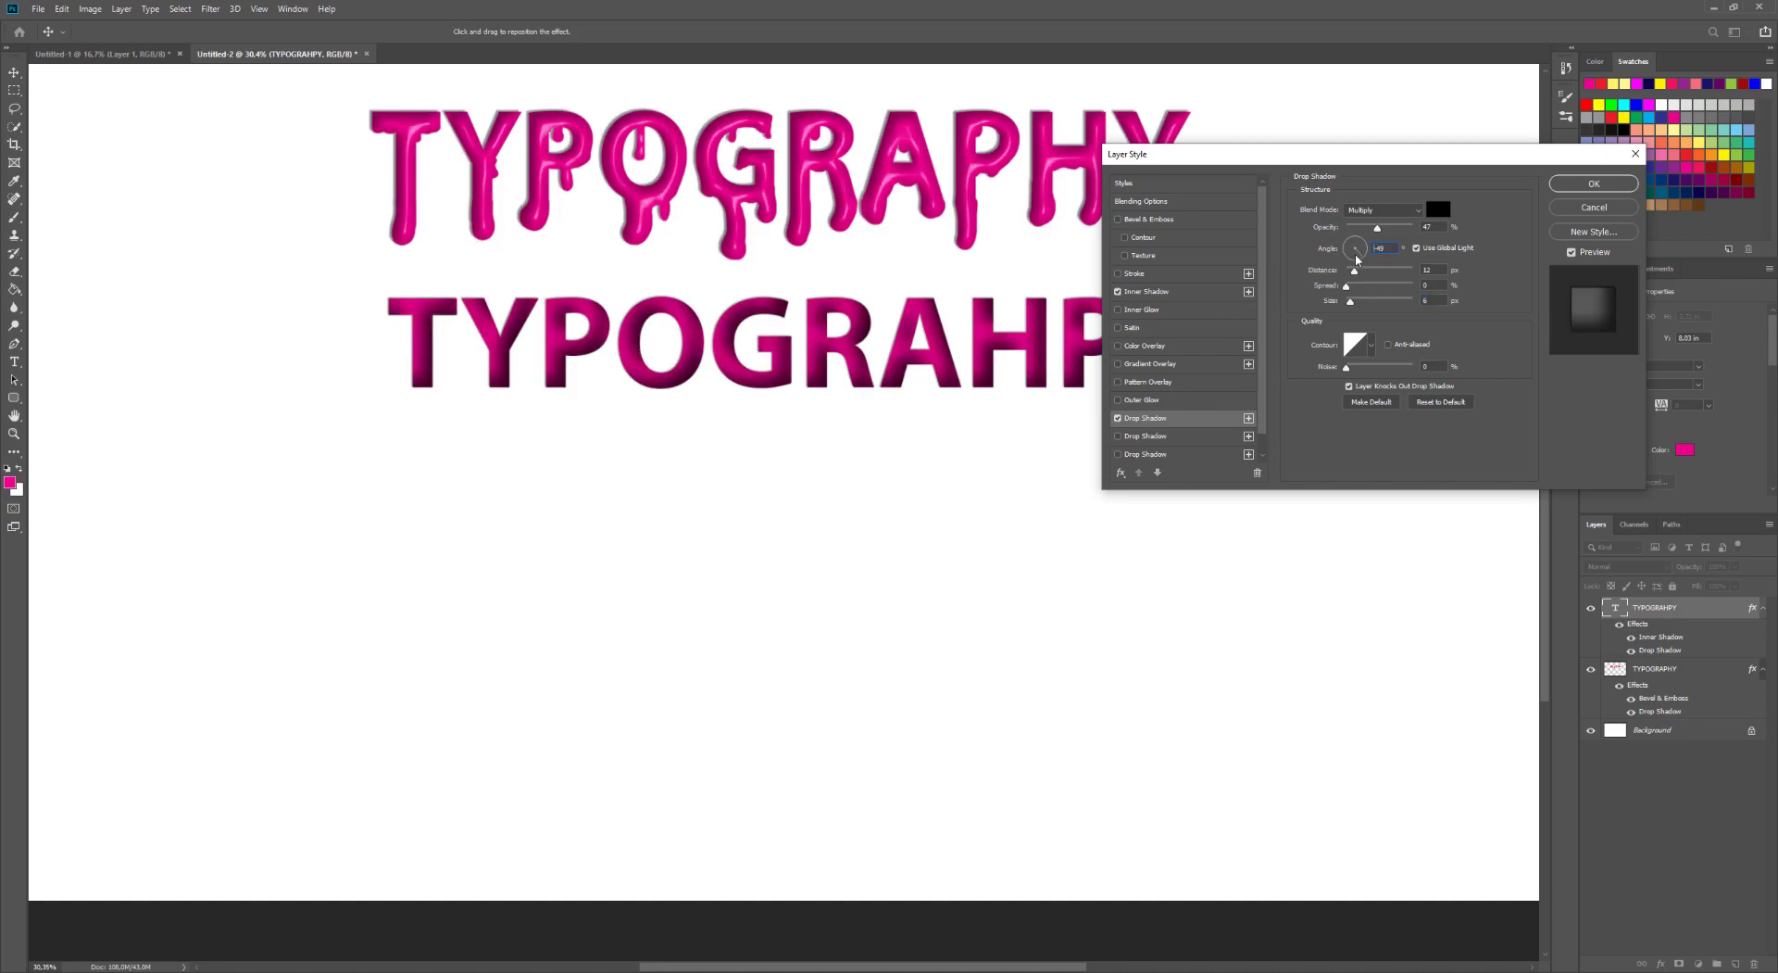
drag(1361, 247, 1362, 228)
drag(1358, 302, 1361, 302)
drag(990, 377, 989, 371)
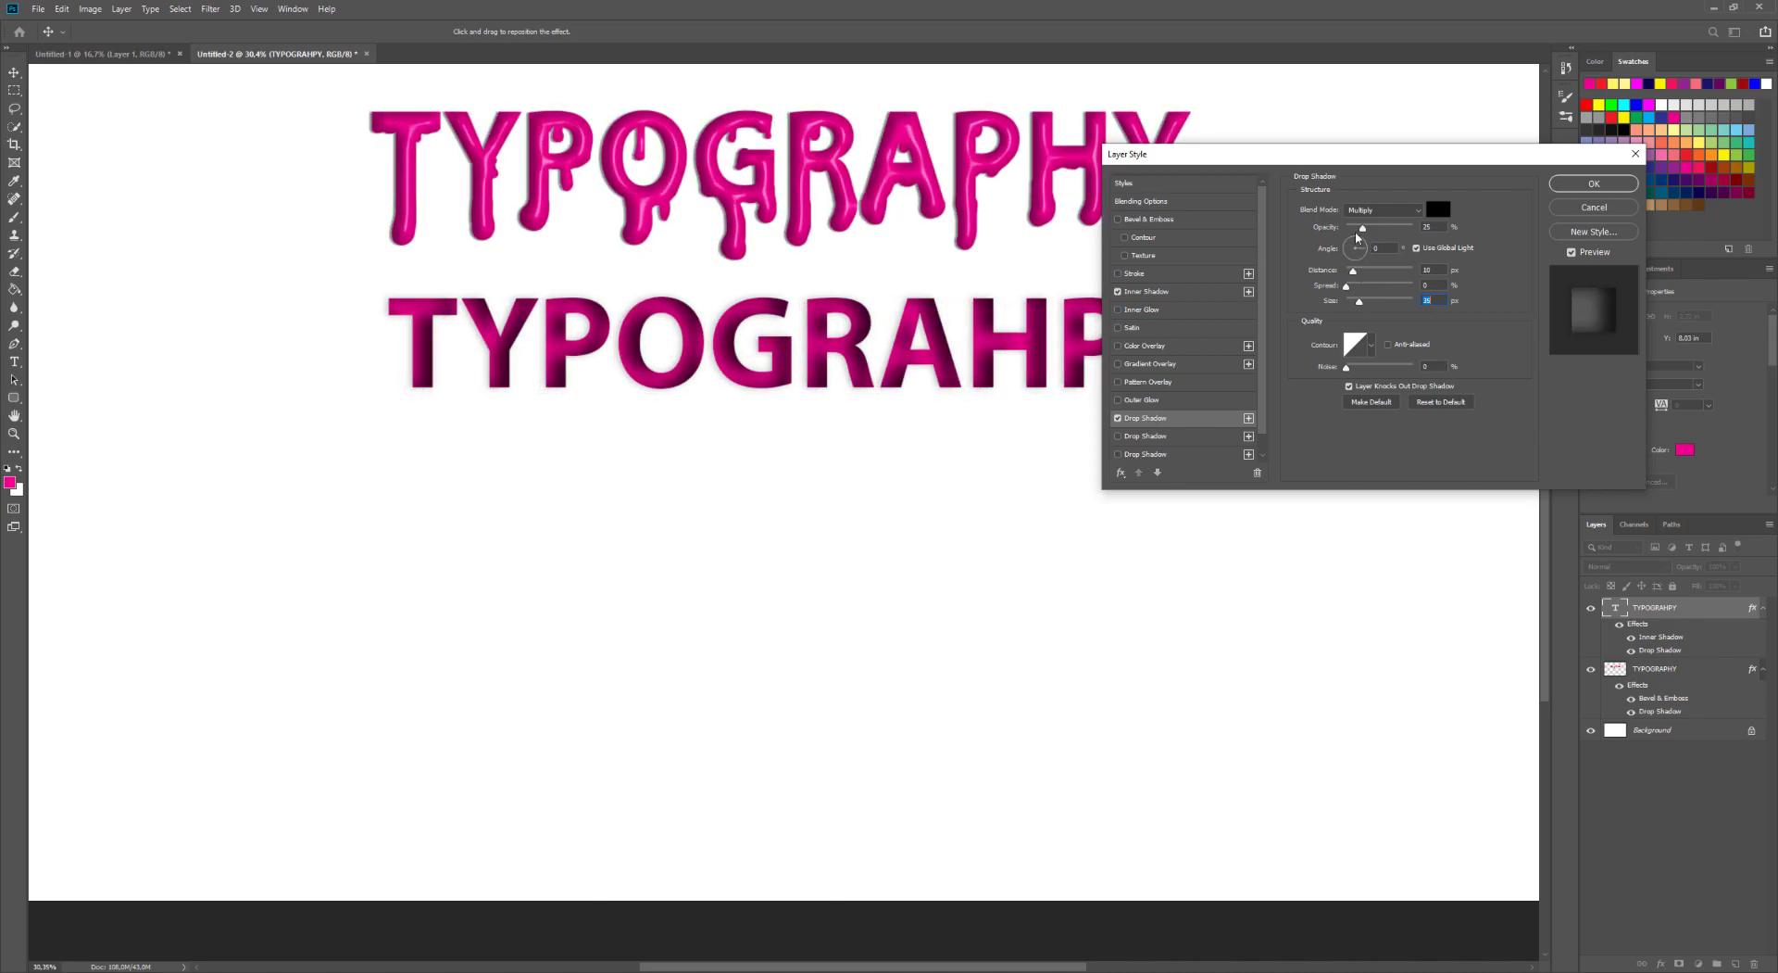
mouse_move(1378, 231)
mouse_down()
mouse_move(1334, 227)
mouse_move(1358, 234)
mouse_up()
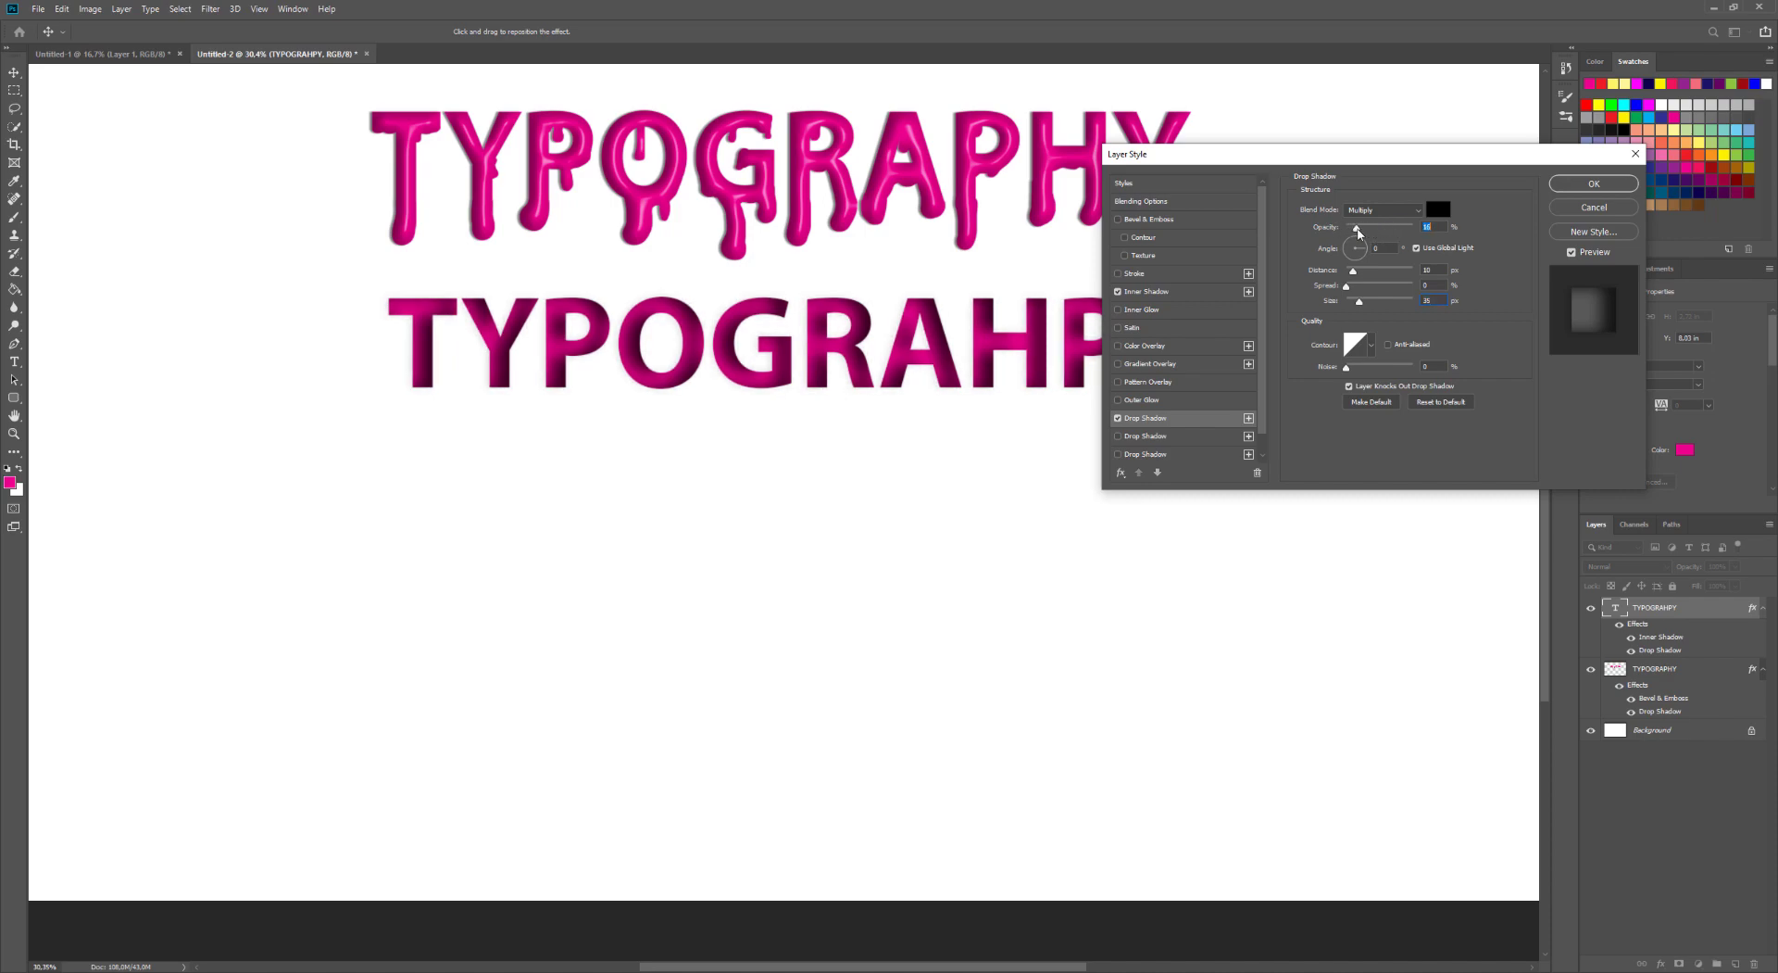
- Shorten the plain text's inner shadow distance, change its light angle and reduce its size, and align the text under the dripping word
click(1159, 291)
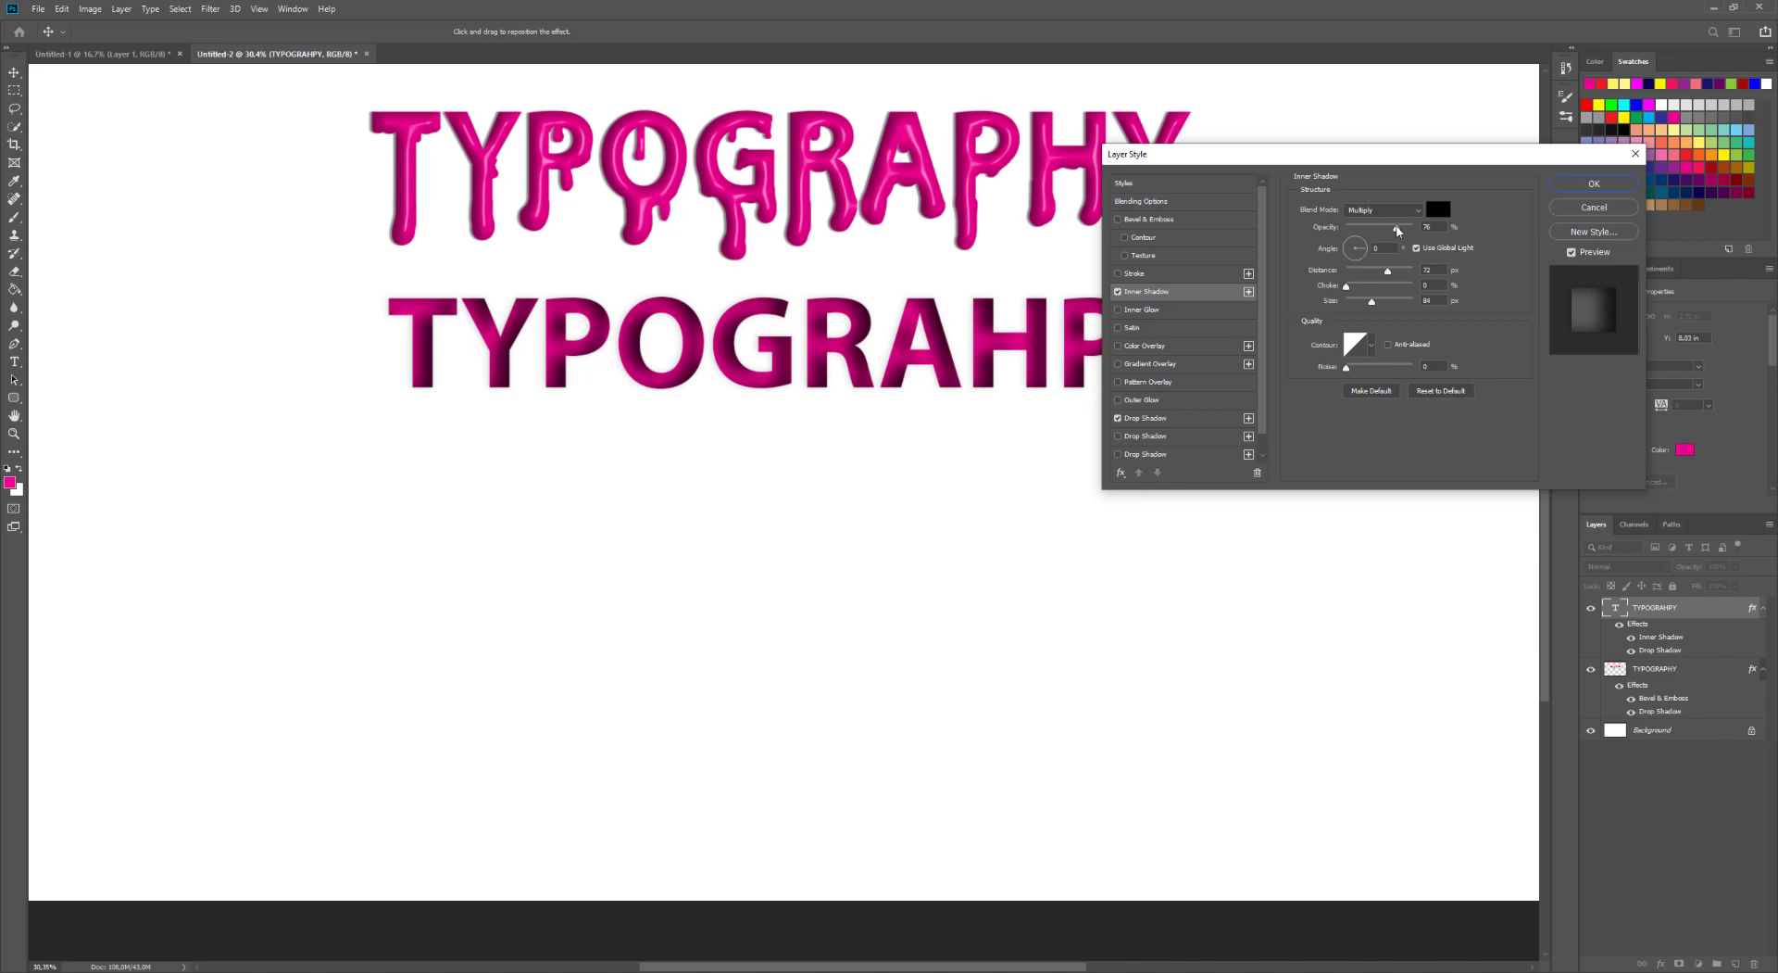
mouse_move(1348, 290)
mouse_down()
mouse_move(1374, 288)
mouse_move(1328, 293)
mouse_up()
drag(766, 385, 779, 392)
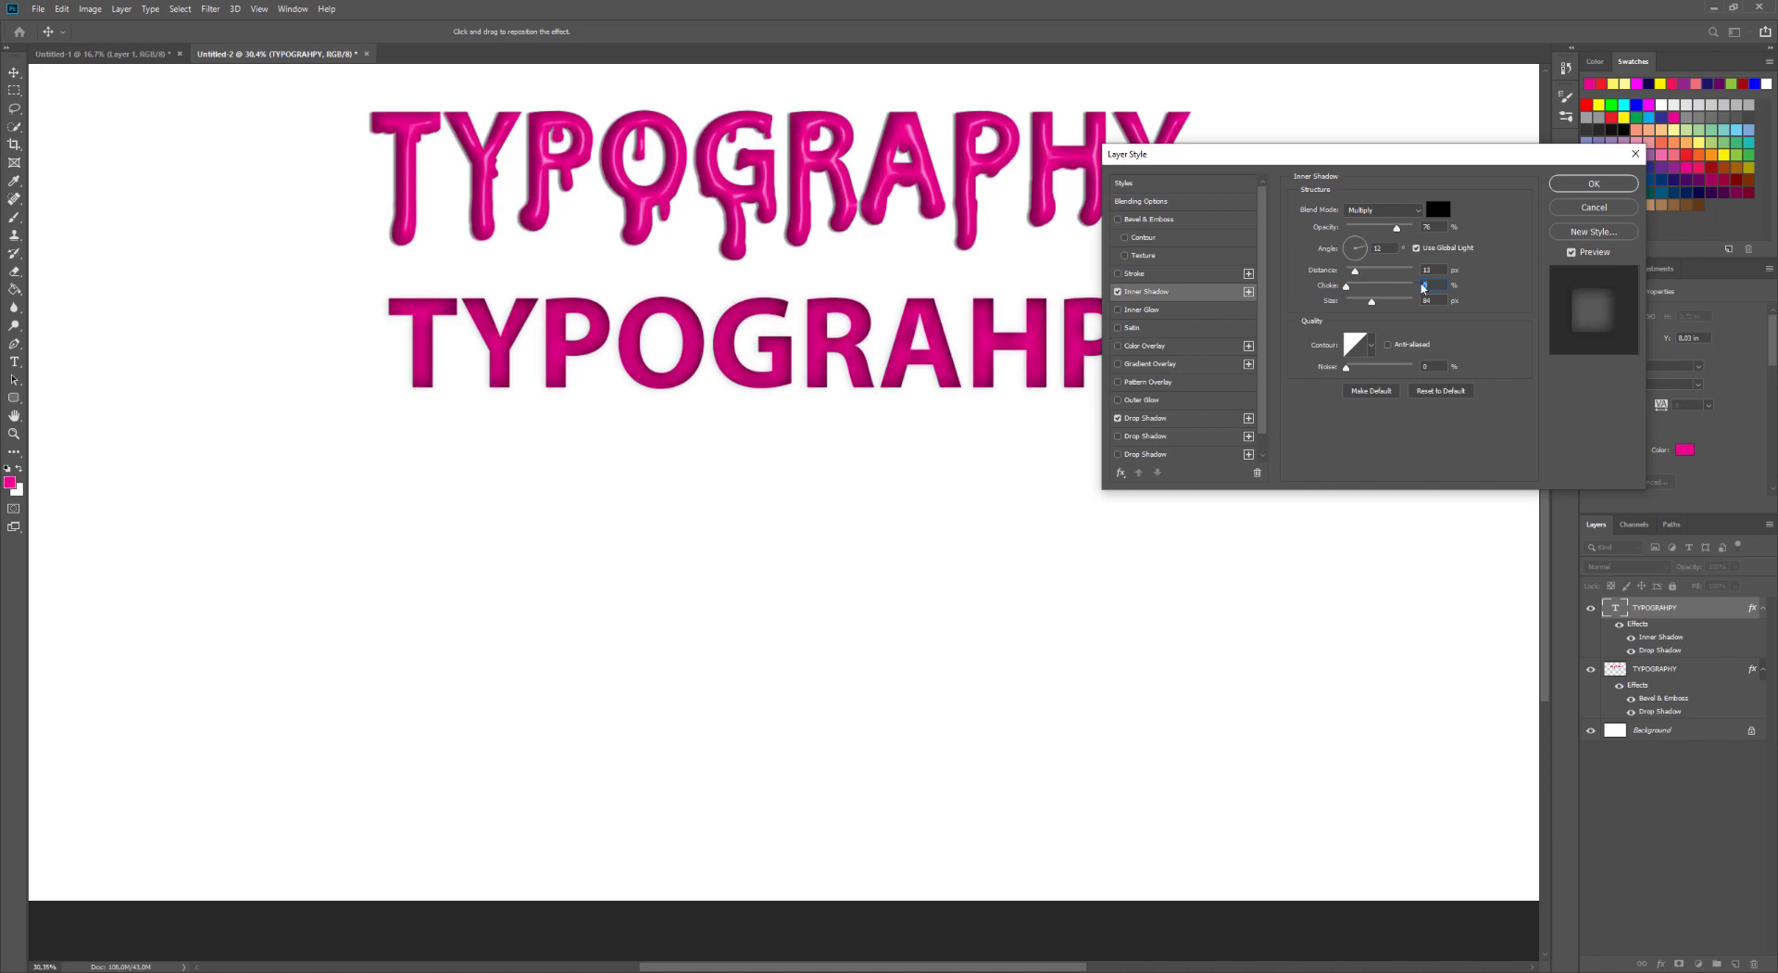
click(1361, 243)
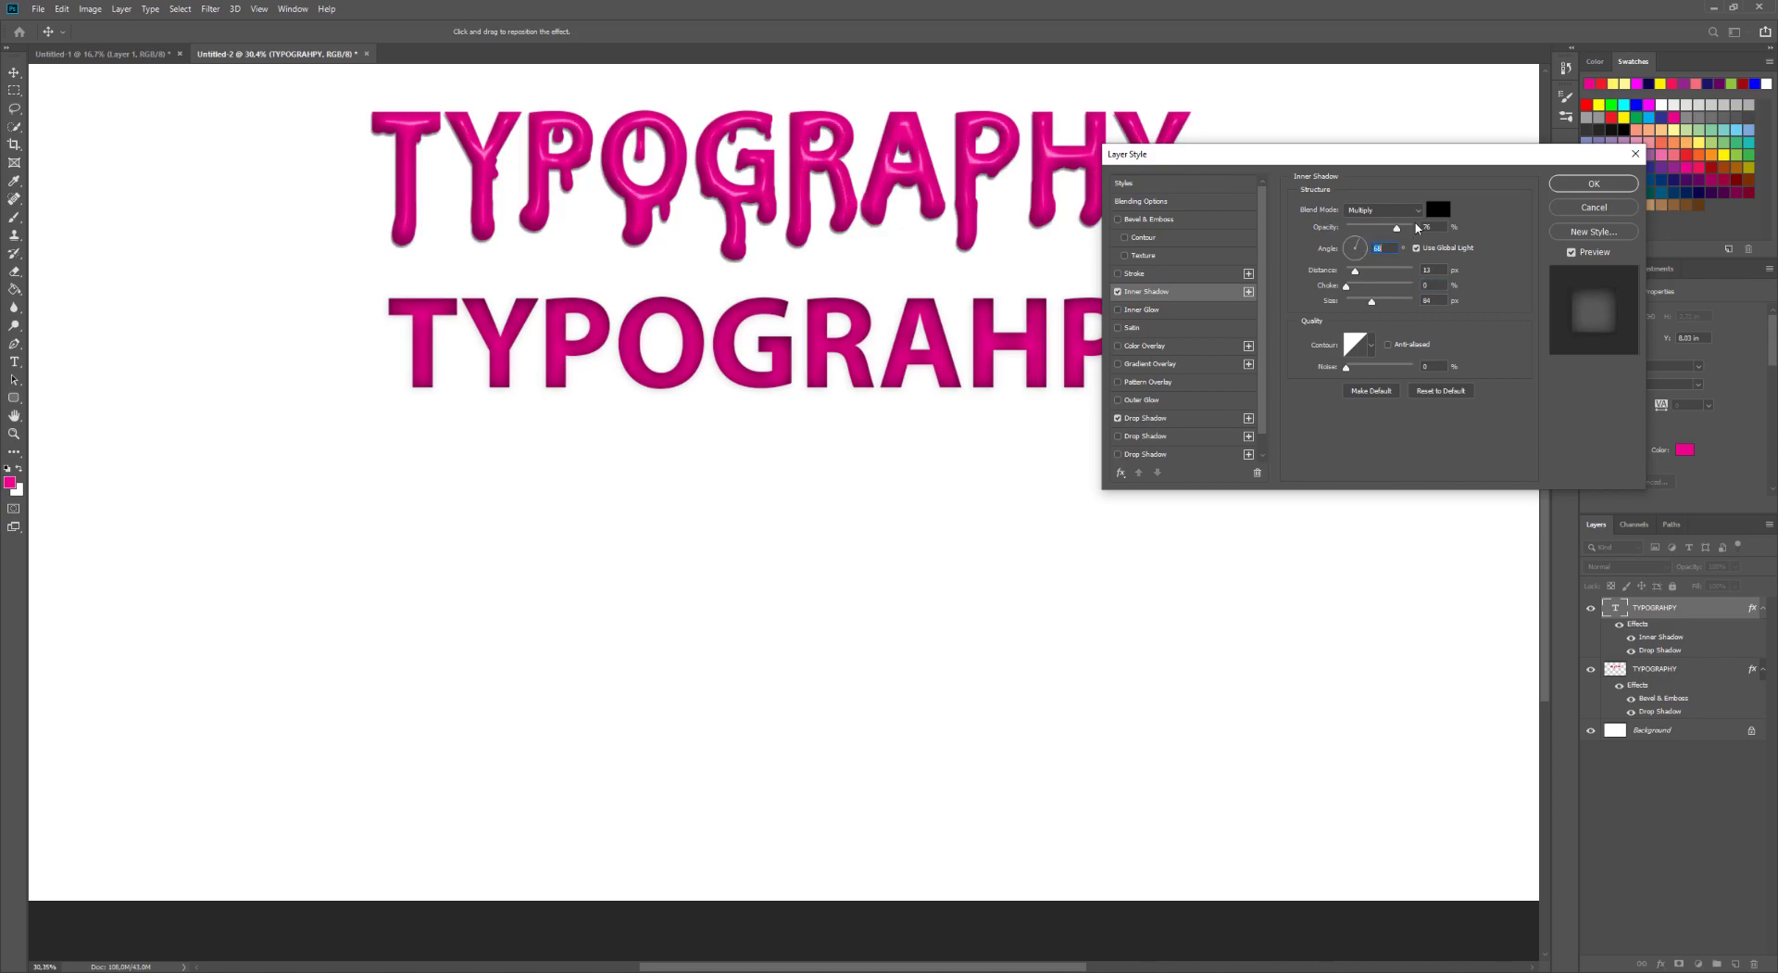
drag(1401, 229, 1406, 231)
drag(1388, 307, 1371, 306)
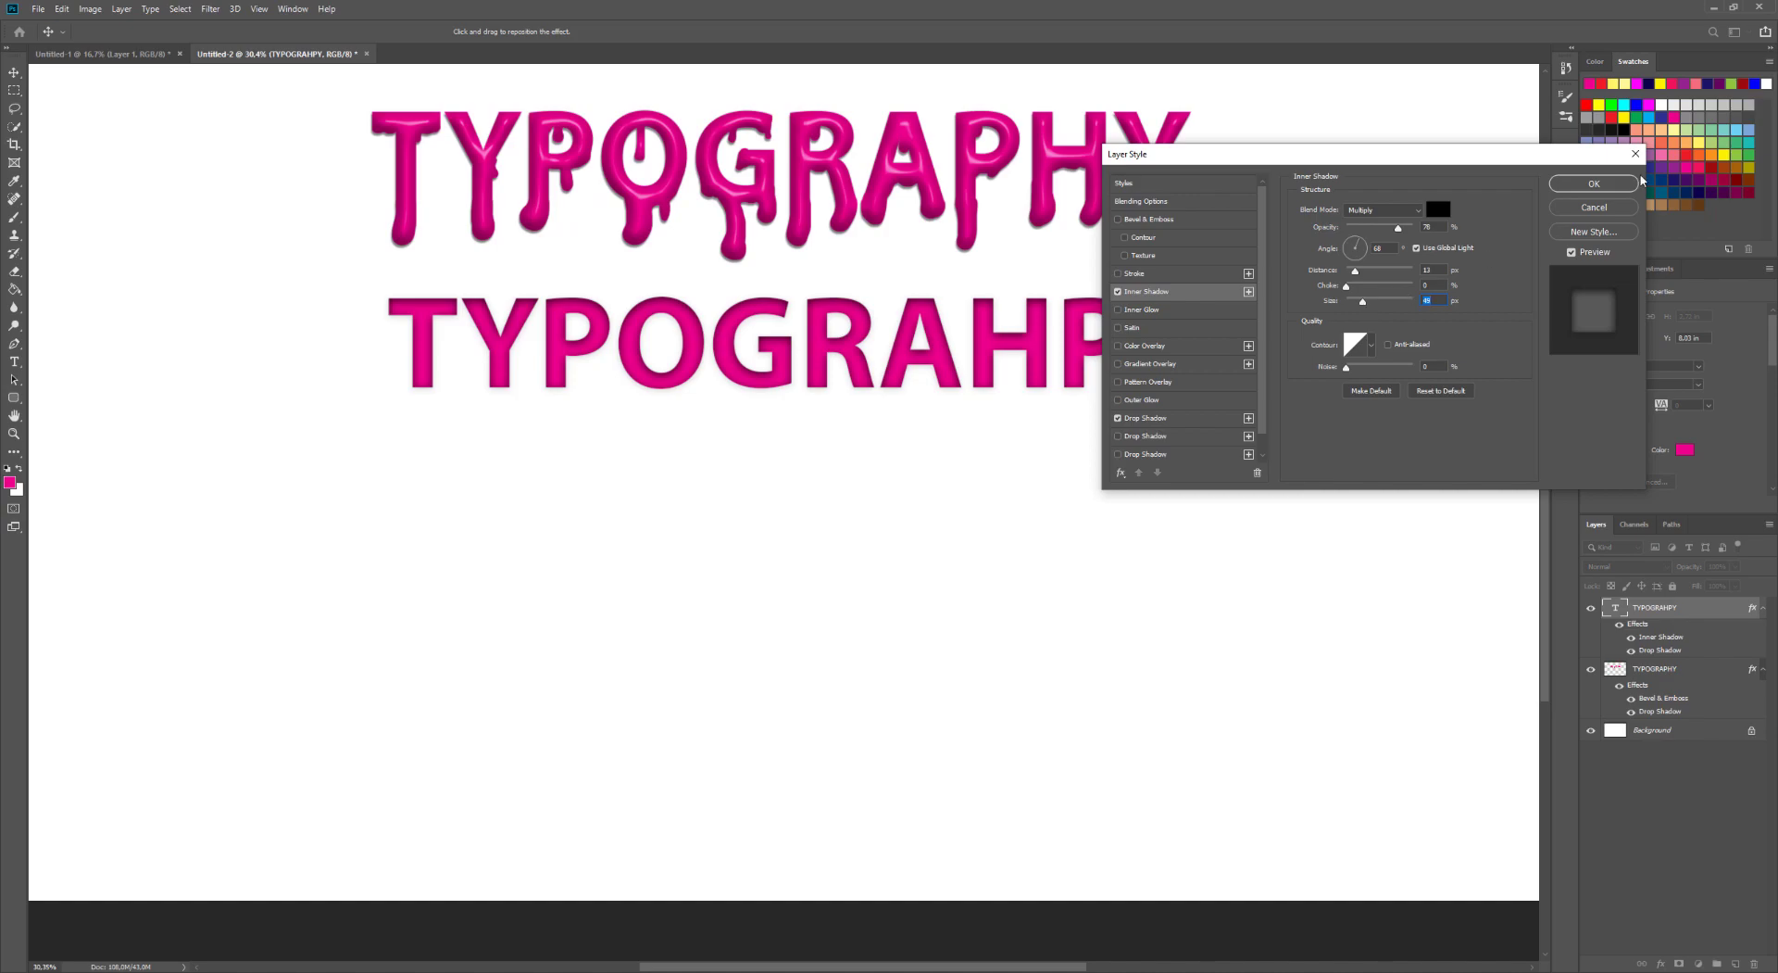
click(1596, 183)
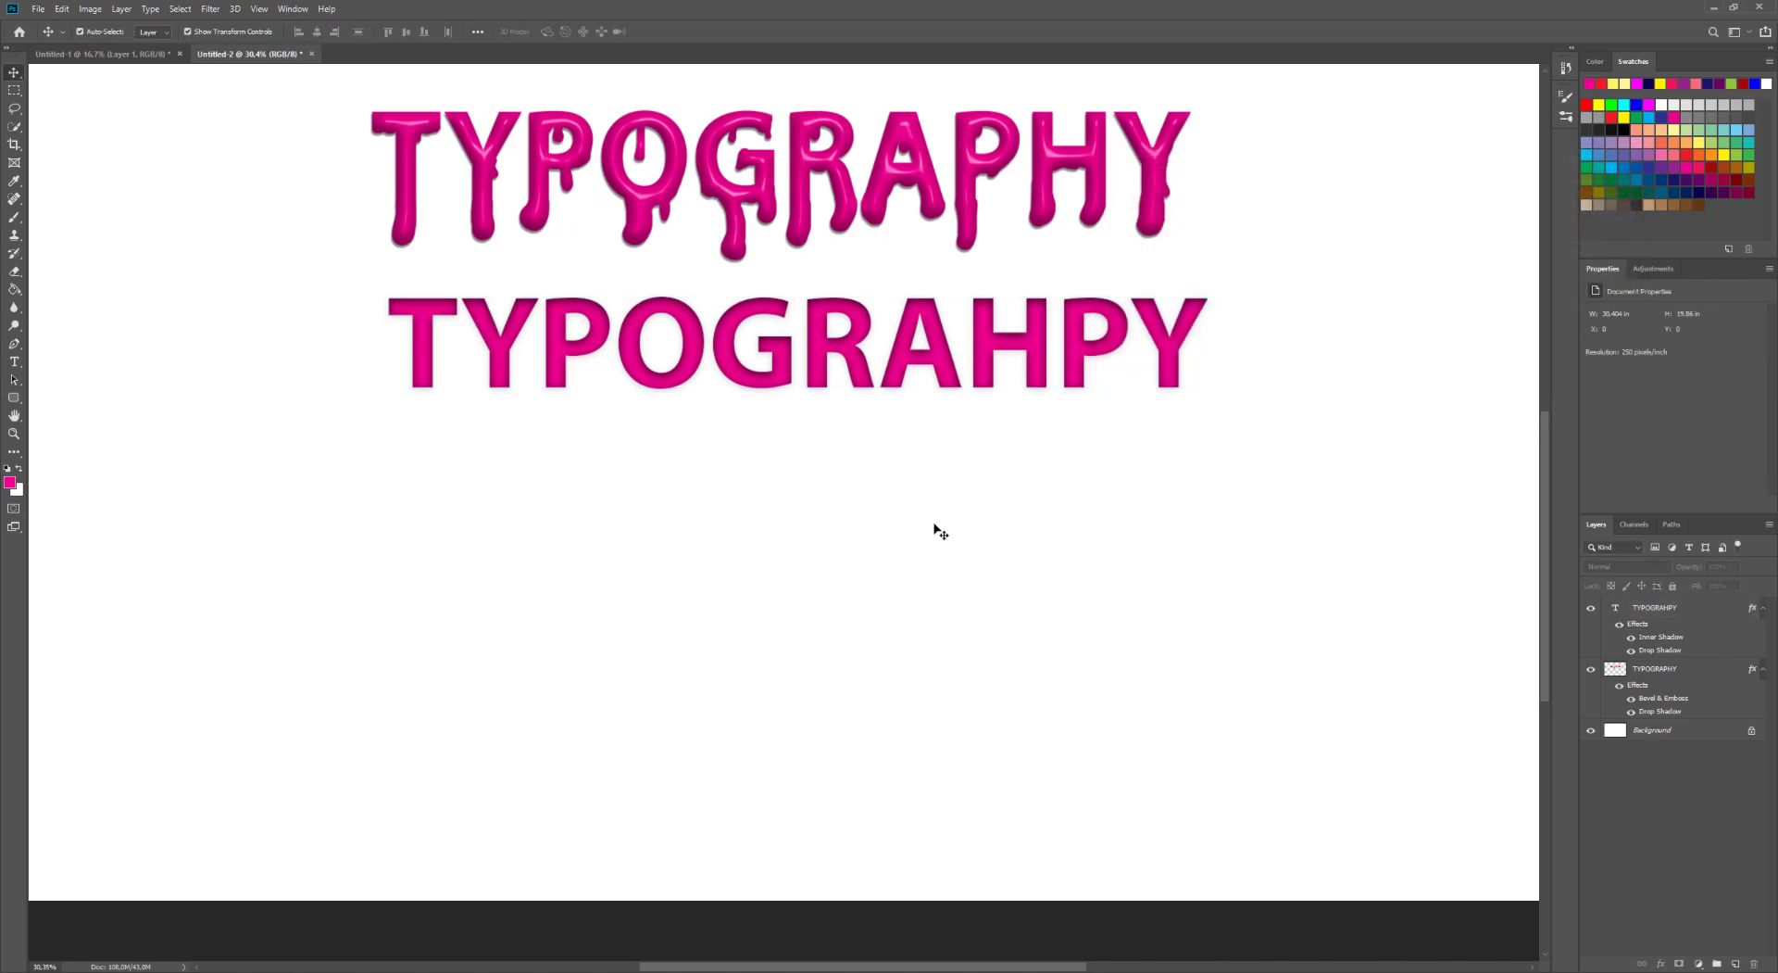
drag(851, 365, 840, 361)
- Try a different hue on the dripping TYPOGRAPHY layer with Hue/Saturation
click(870, 220)
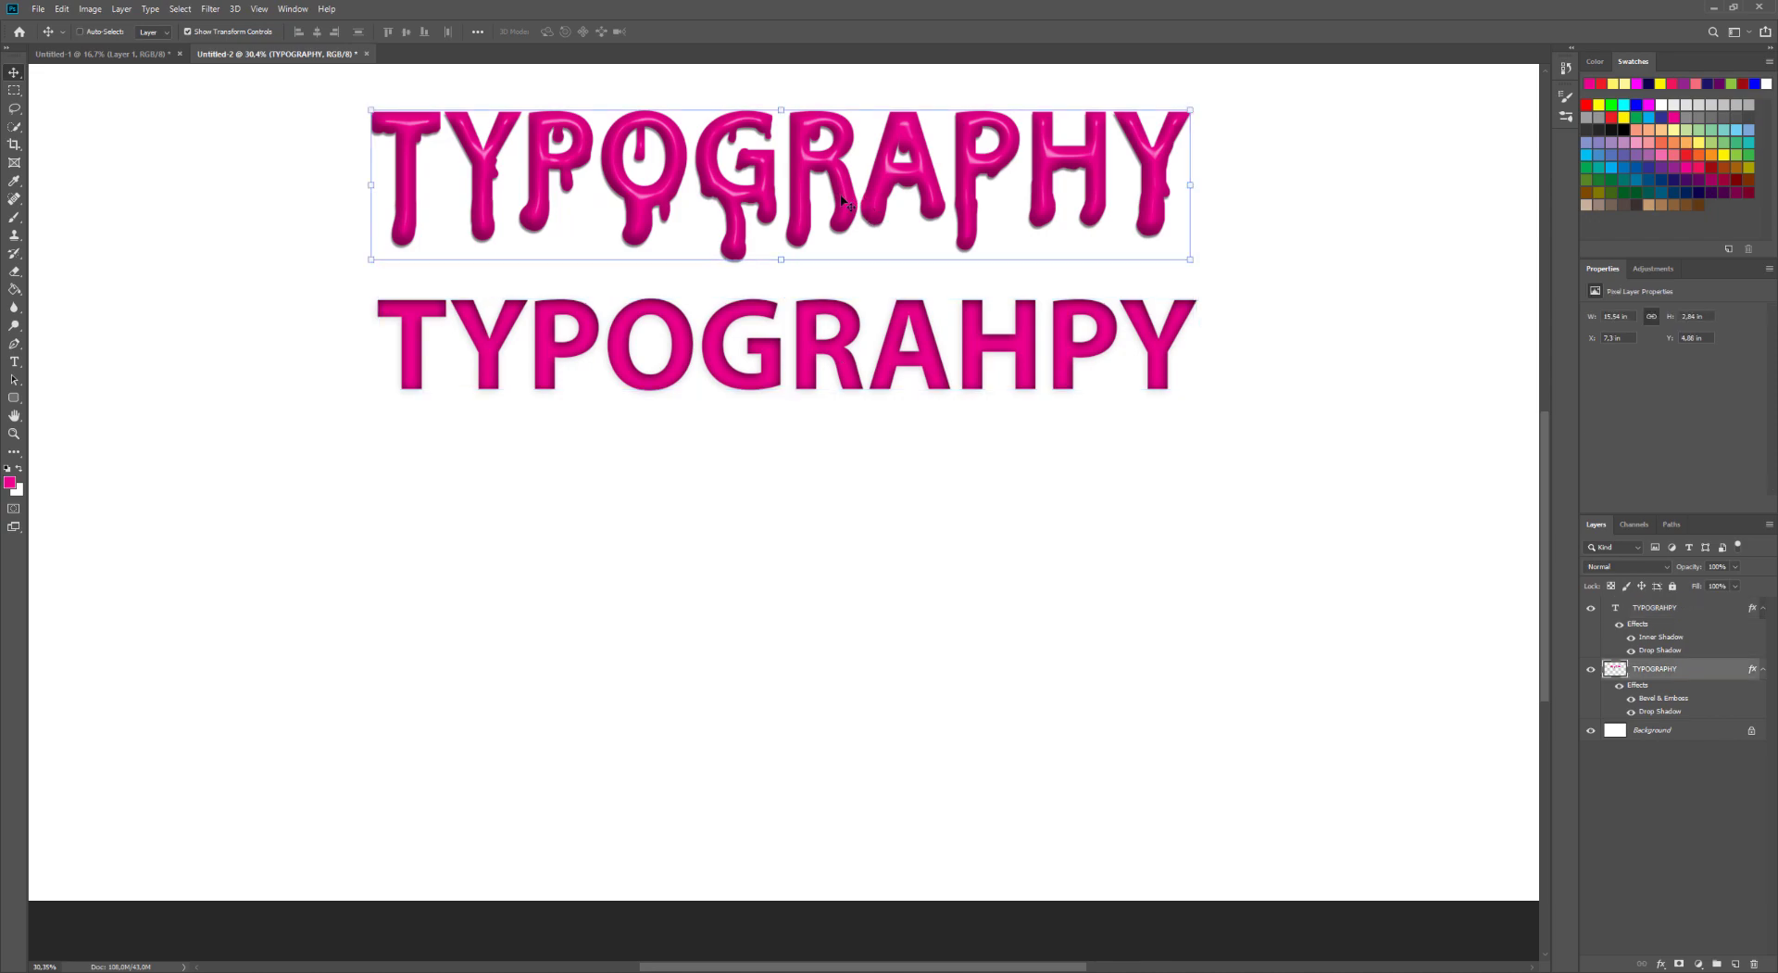
key(ctrl+u)
drag(1218, 301, 1158, 301)
click(1385, 254)
click(825, 464)
- Duplicate the plain pink TYPOGRAHPY text, with its effects, directly below the original
drag(809, 473, 808, 428)
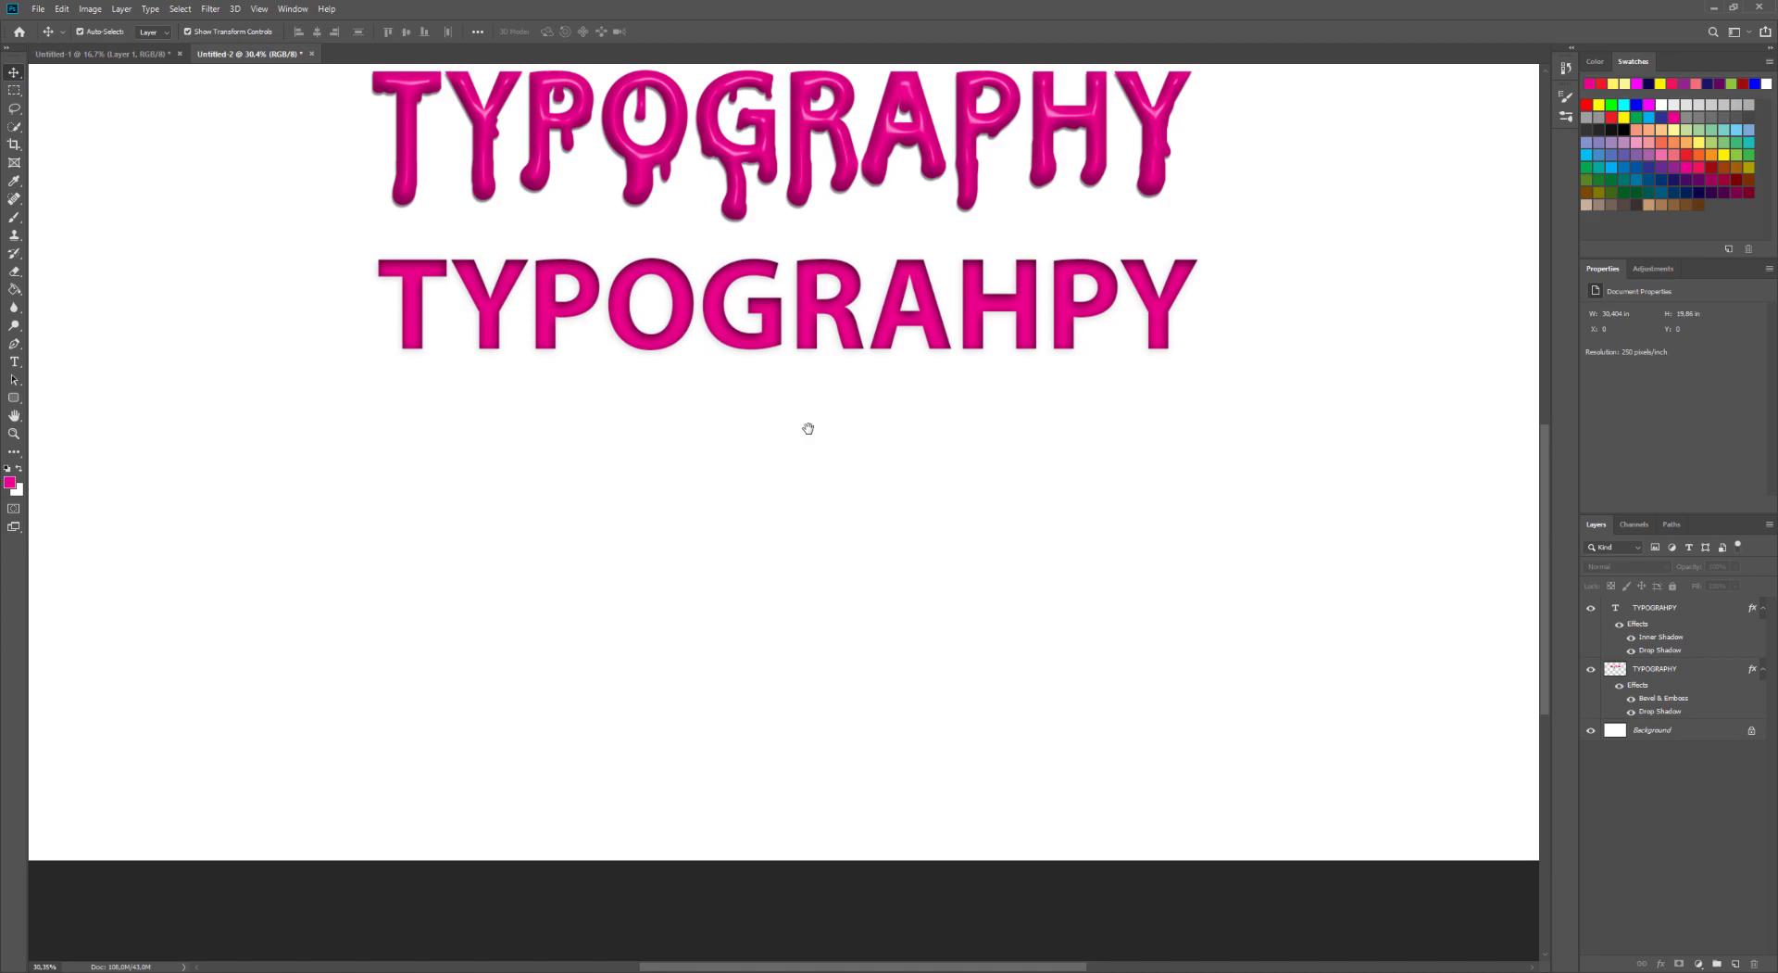
click(828, 304)
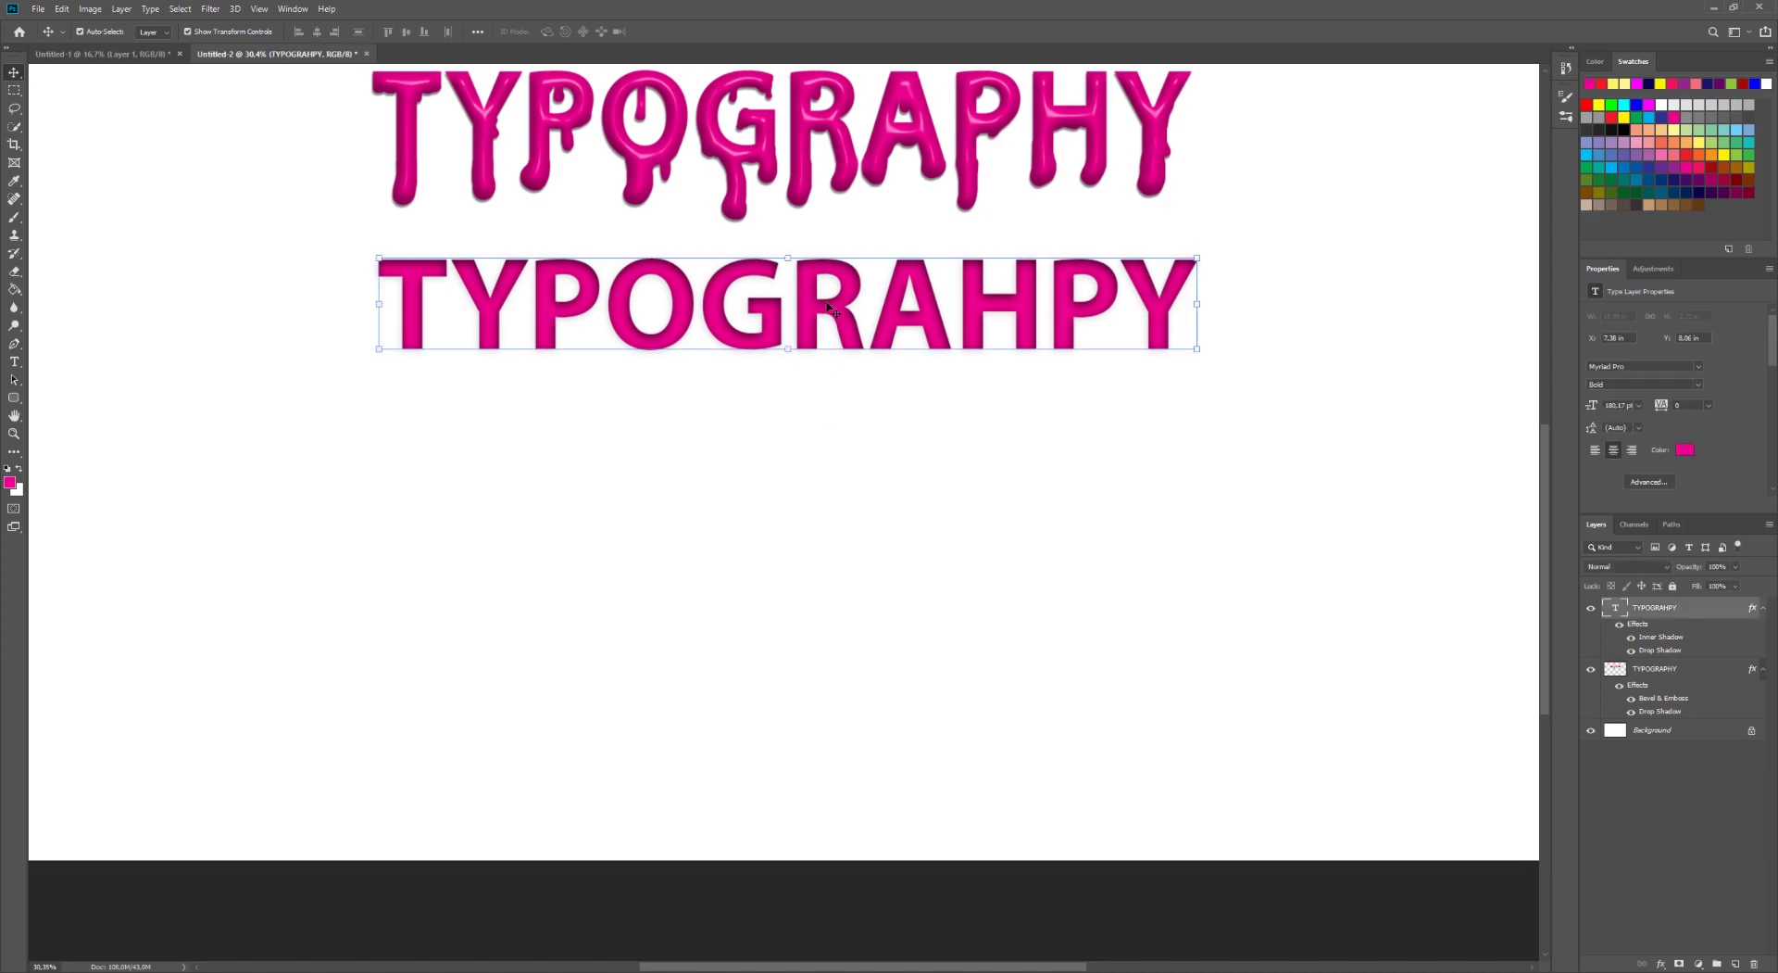
drag(826, 303, 826, 474)
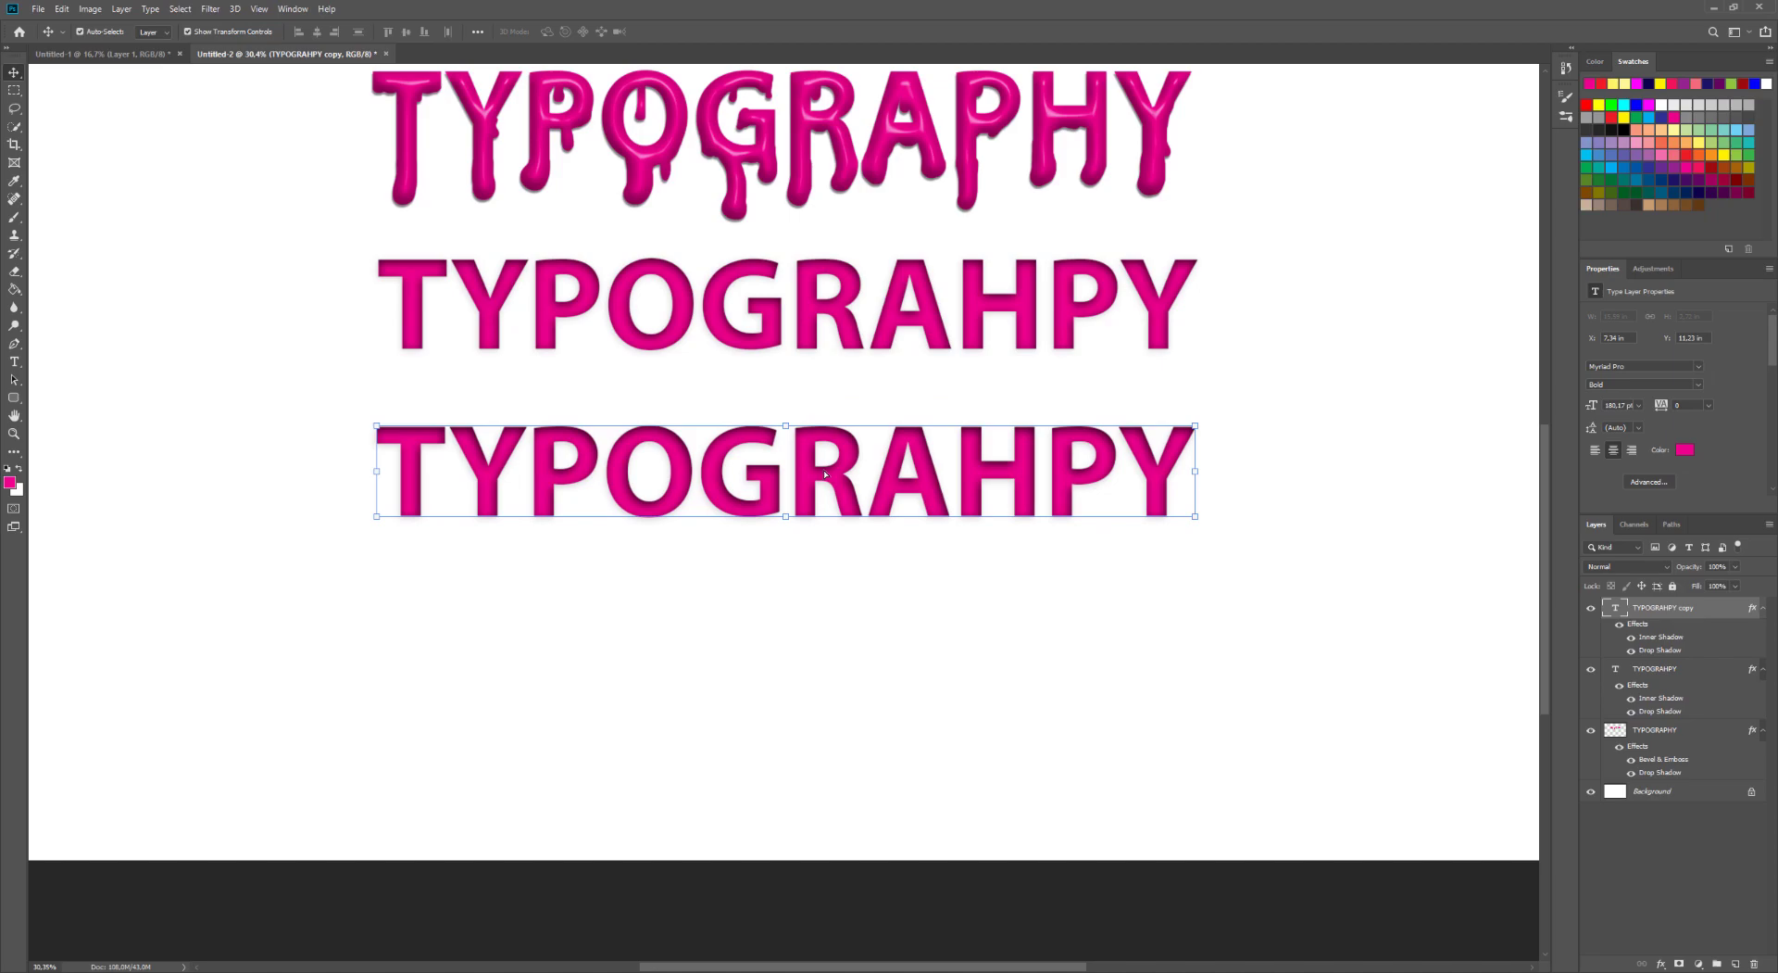
- Set the Eraser to the Hard Round brush and rasterize the duplicated TYPOGRAHPY text layer
click(14, 271)
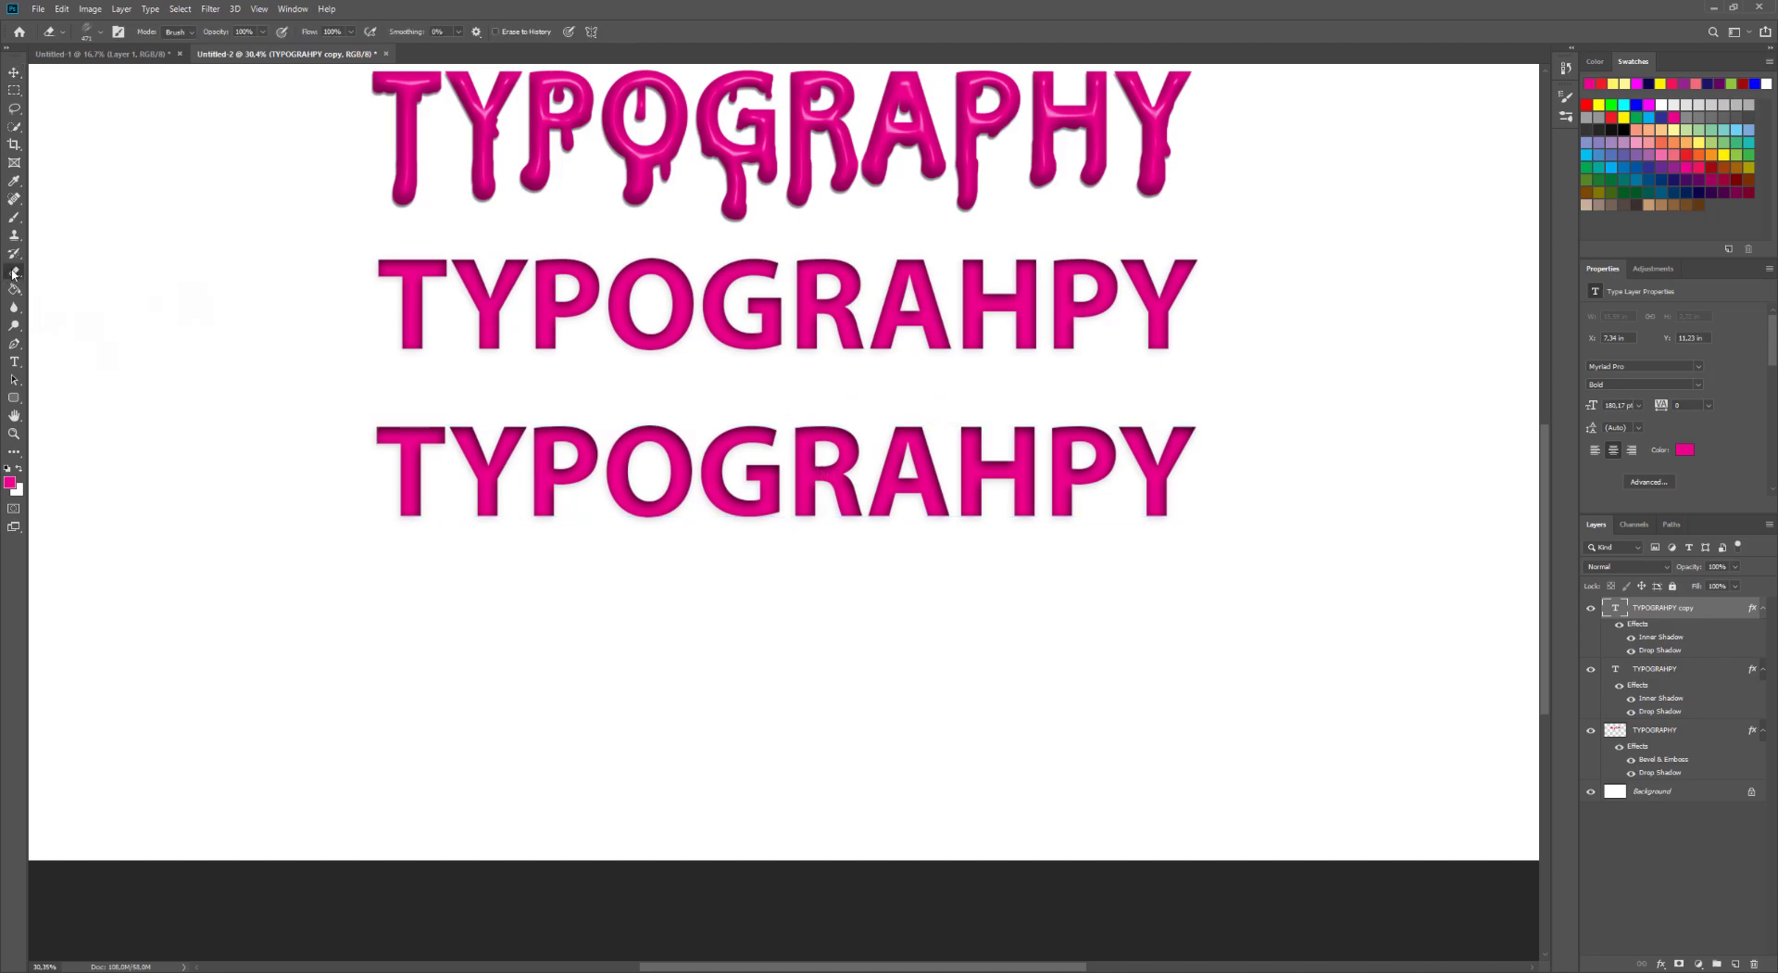
right_click(537, 412)
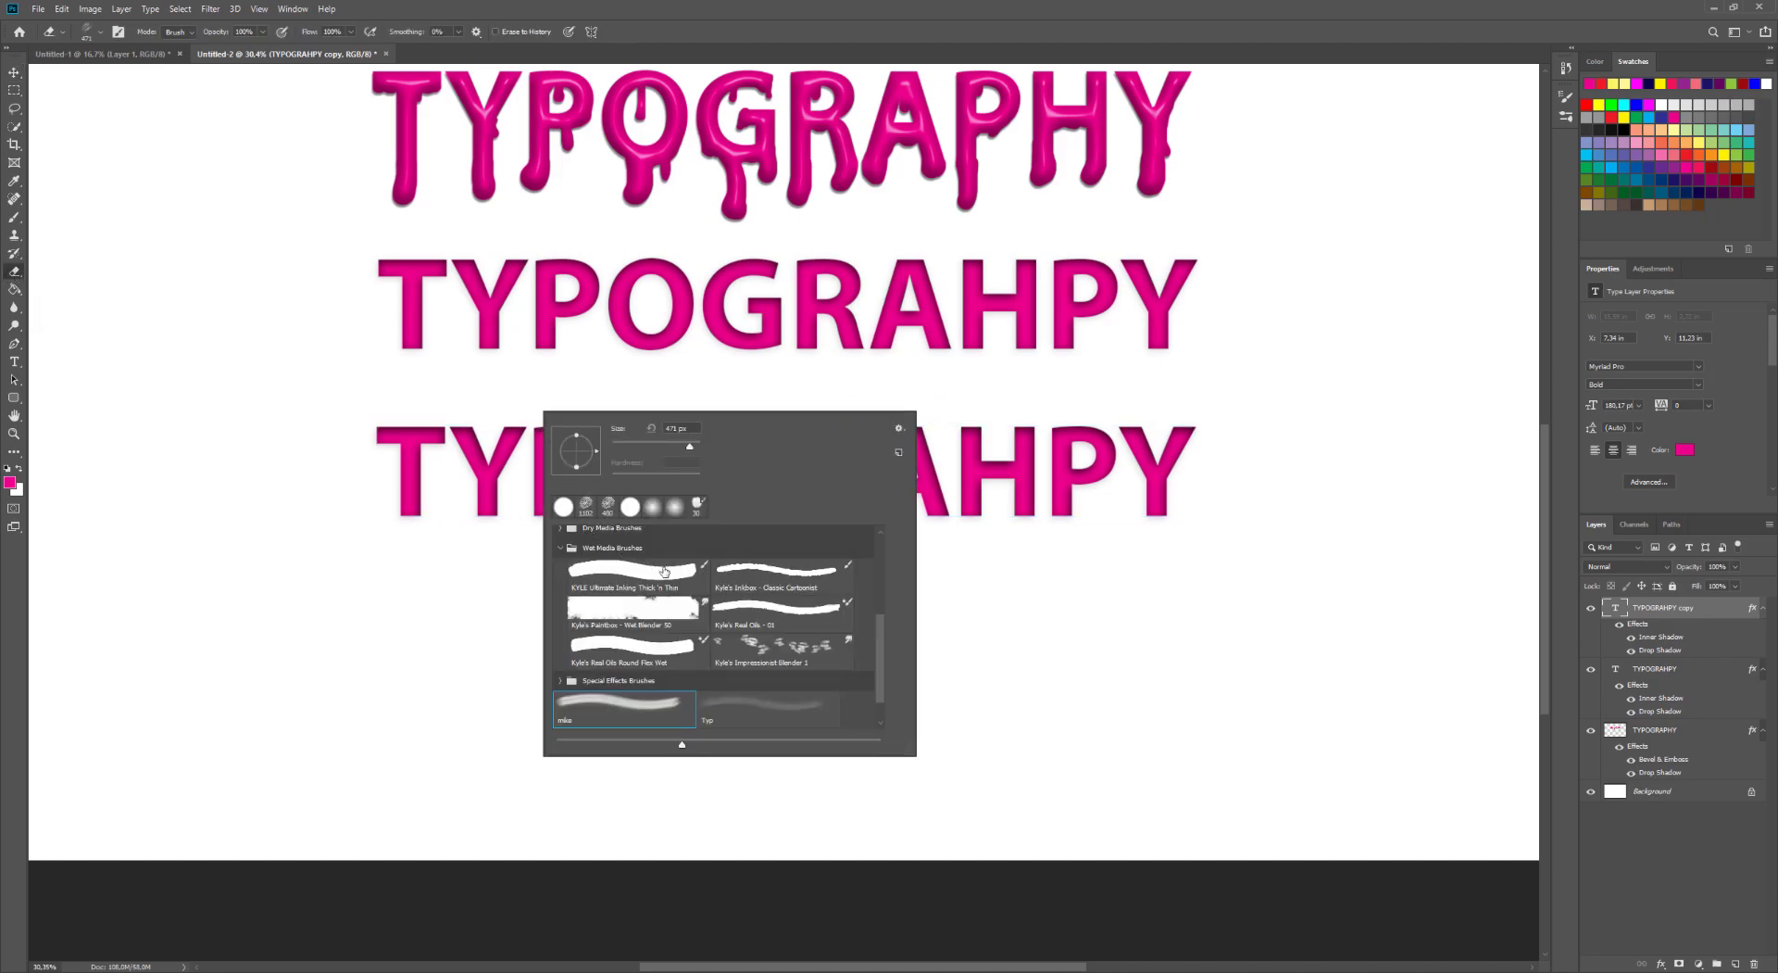
scroll(675, 560, up, 5)
click(750, 560)
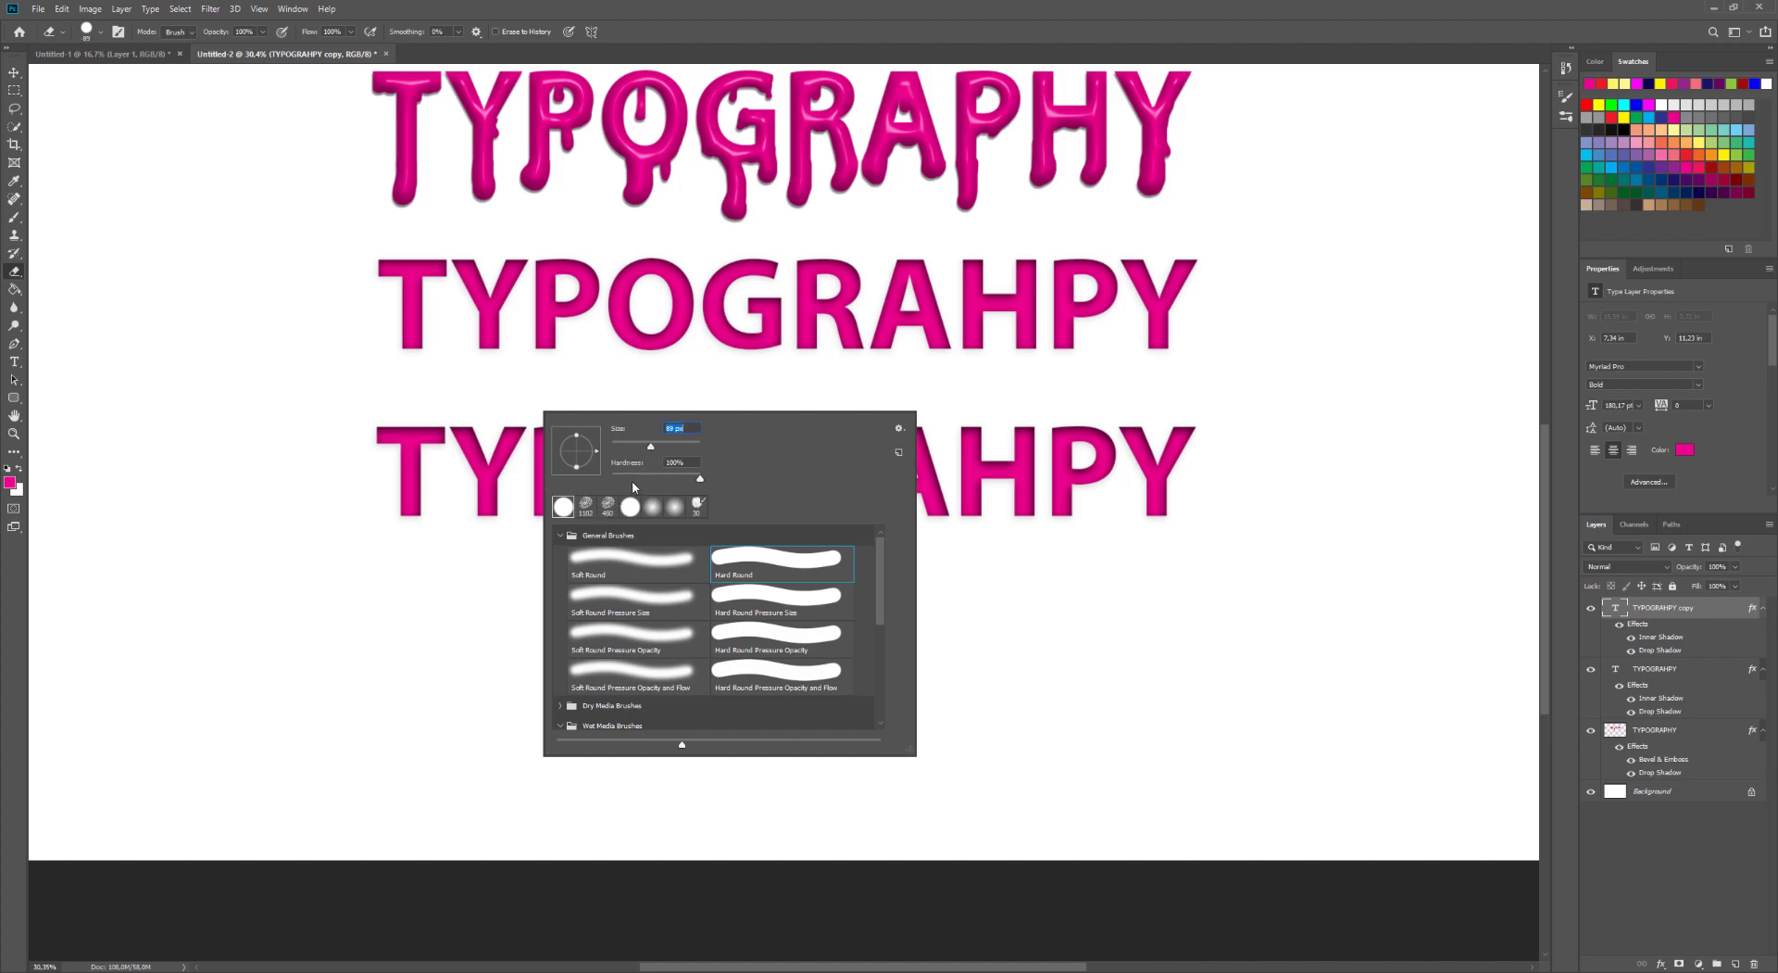
click(508, 451)
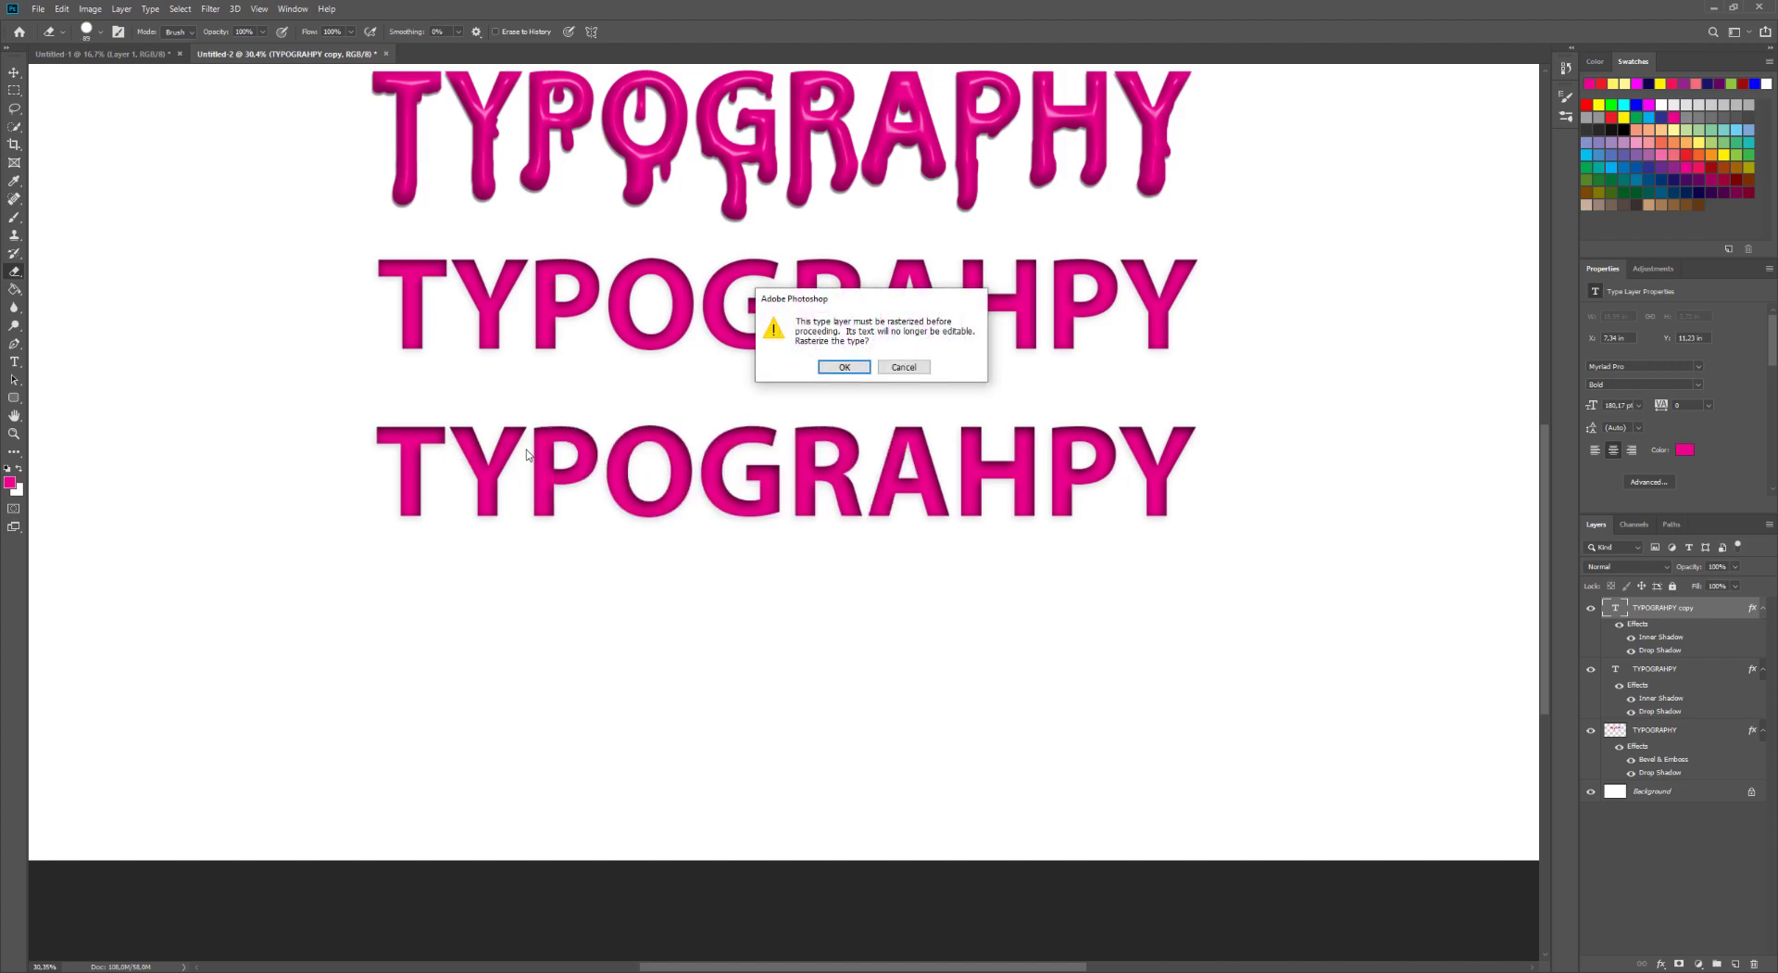
click(845, 365)
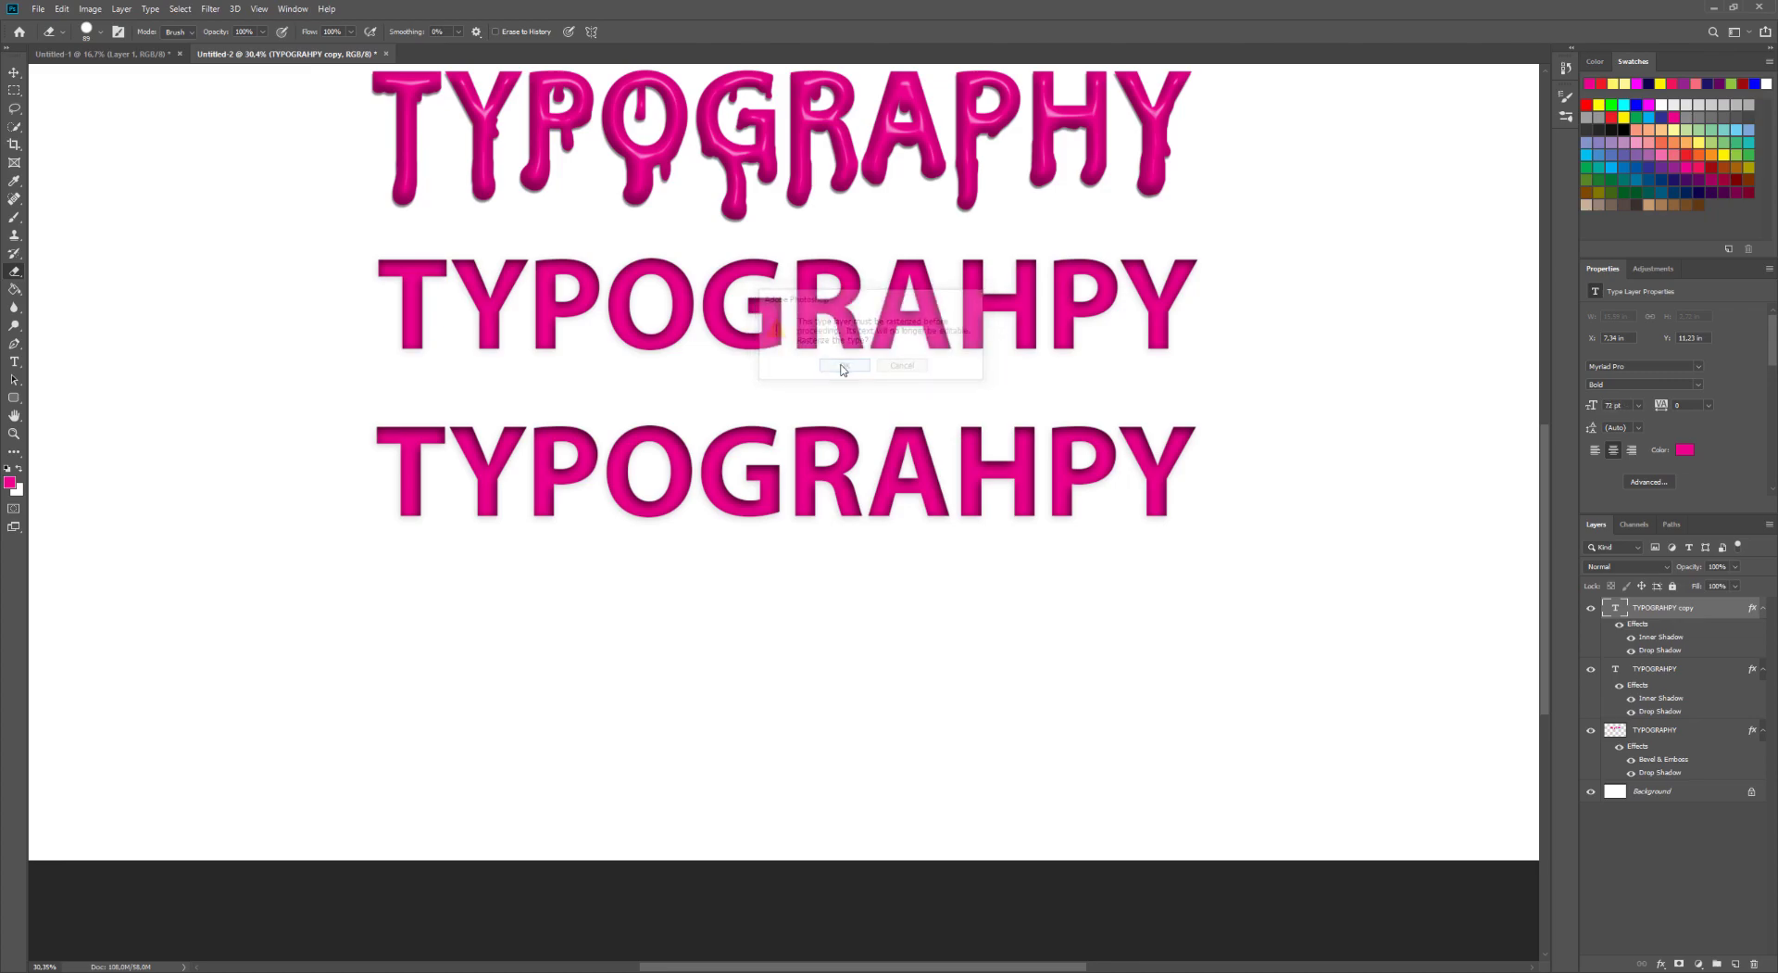
- Enlarge the eraser brush and cut round bites out of the letters across the duplicated TYPOGRAHPY word
right_click(787, 472)
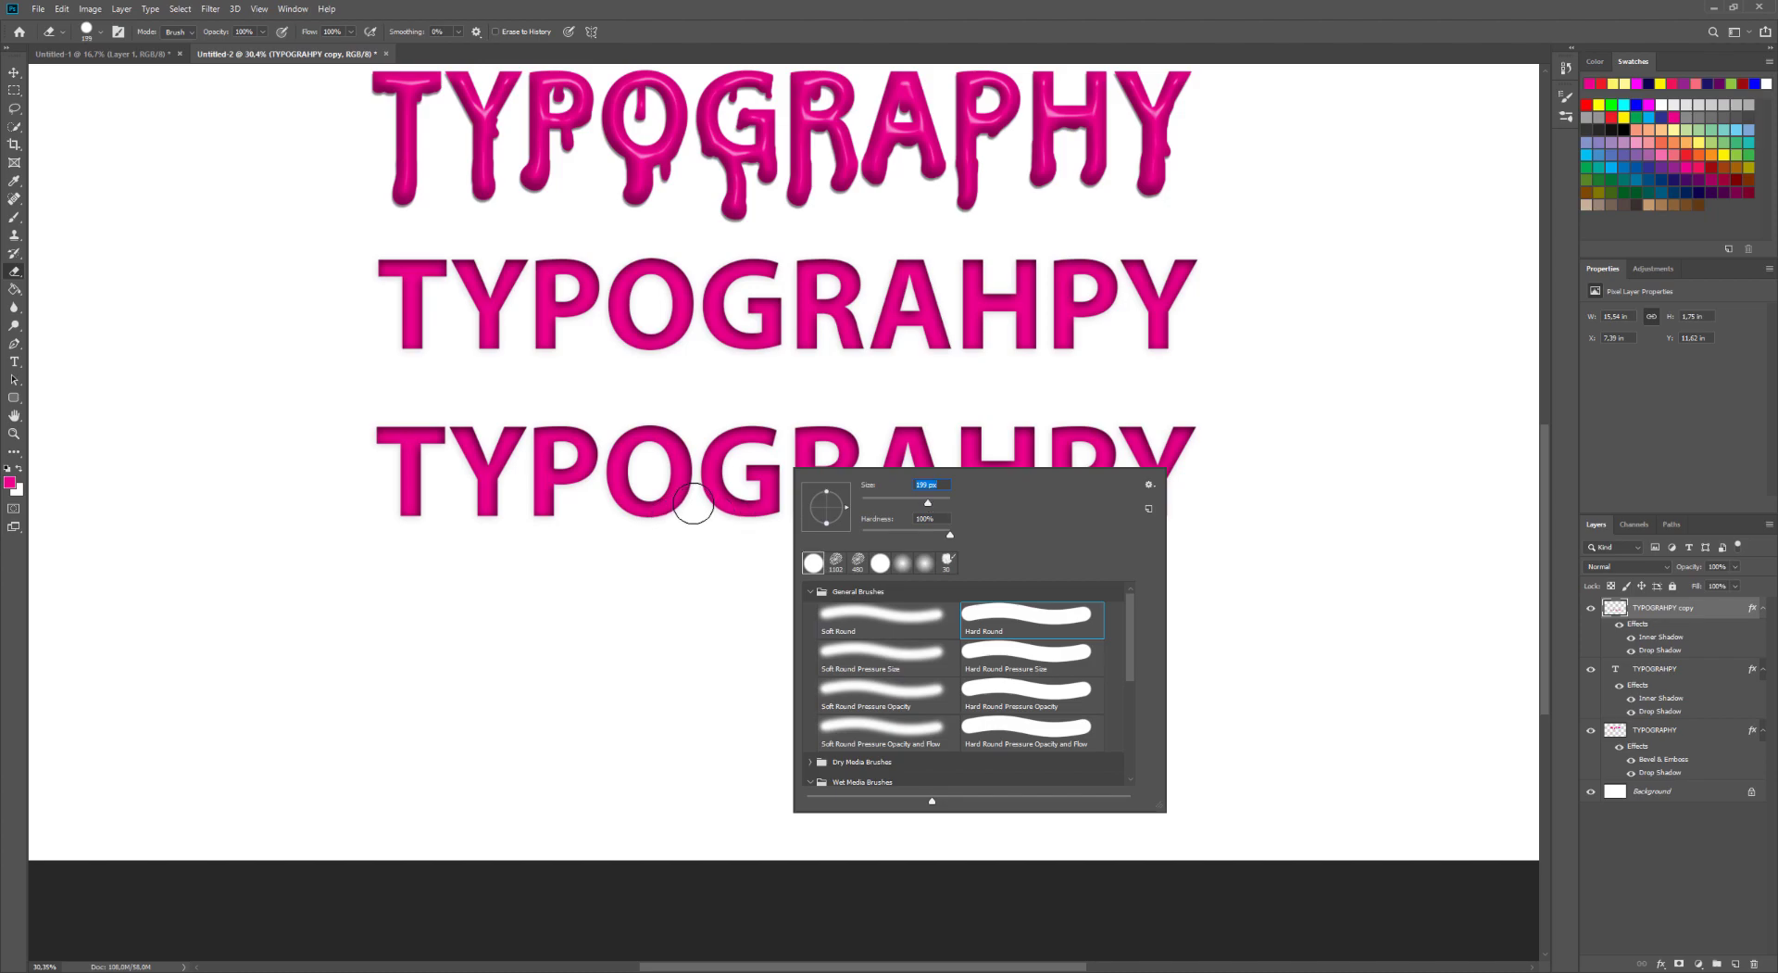
click(694, 504)
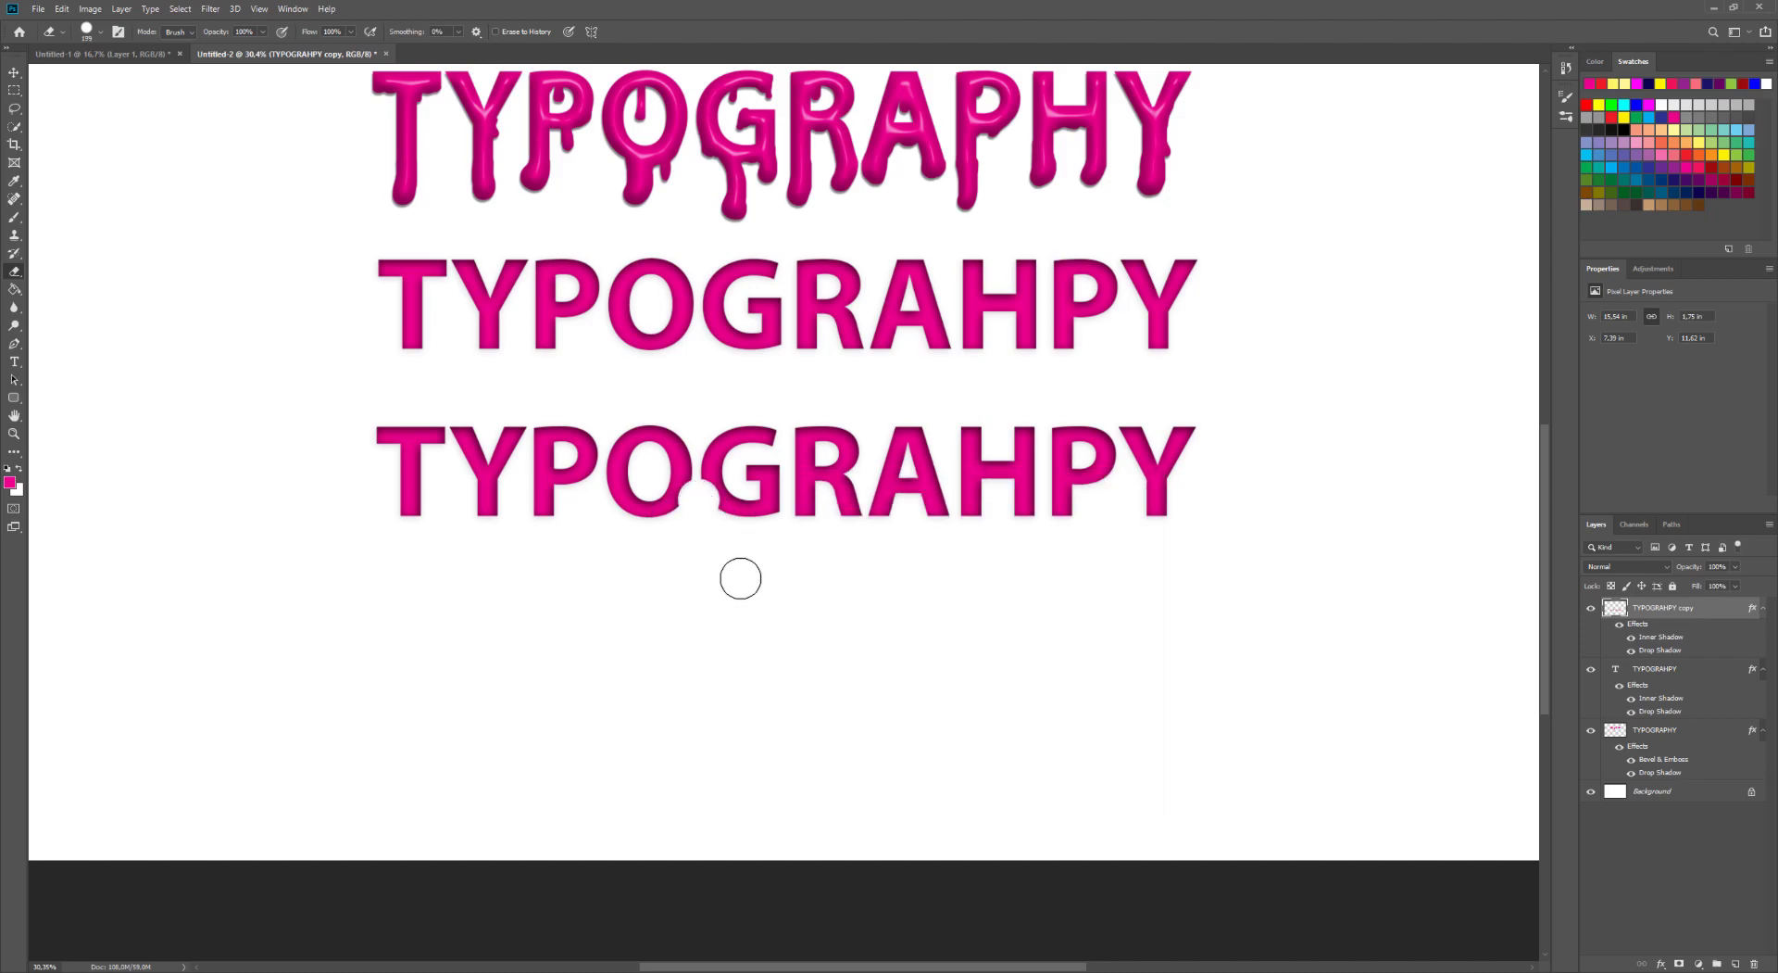
drag(765, 439, 782, 429)
click(790, 501)
click(600, 453)
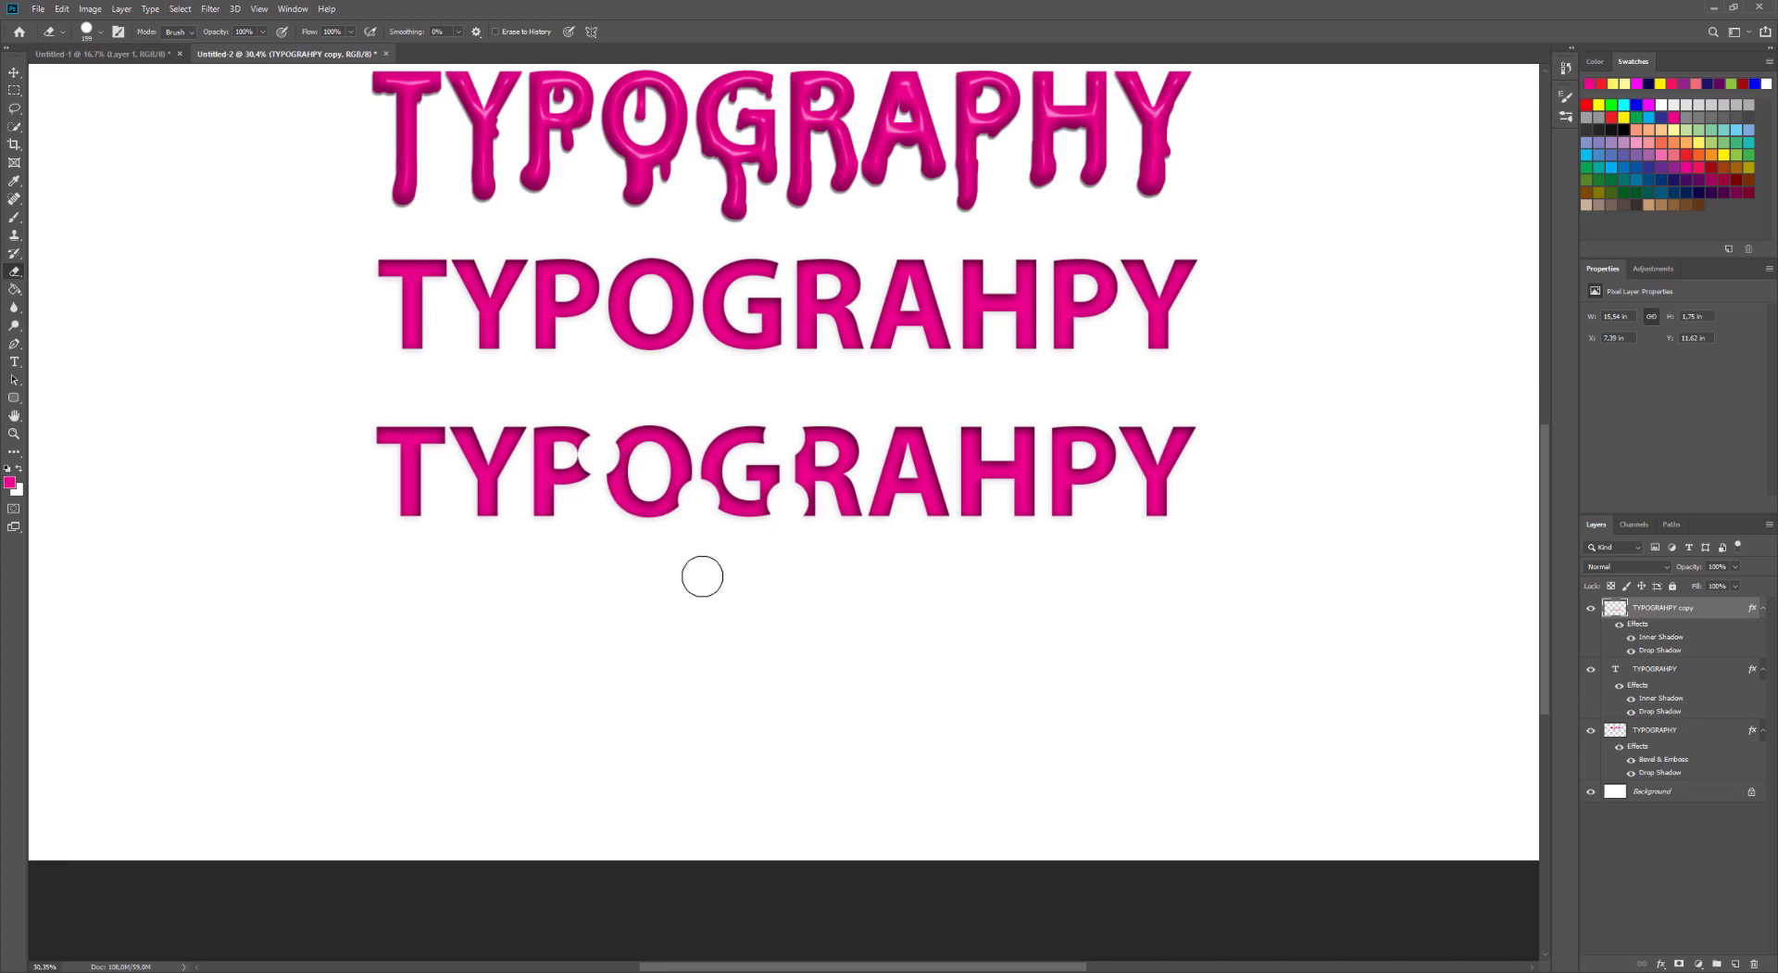
click(519, 456)
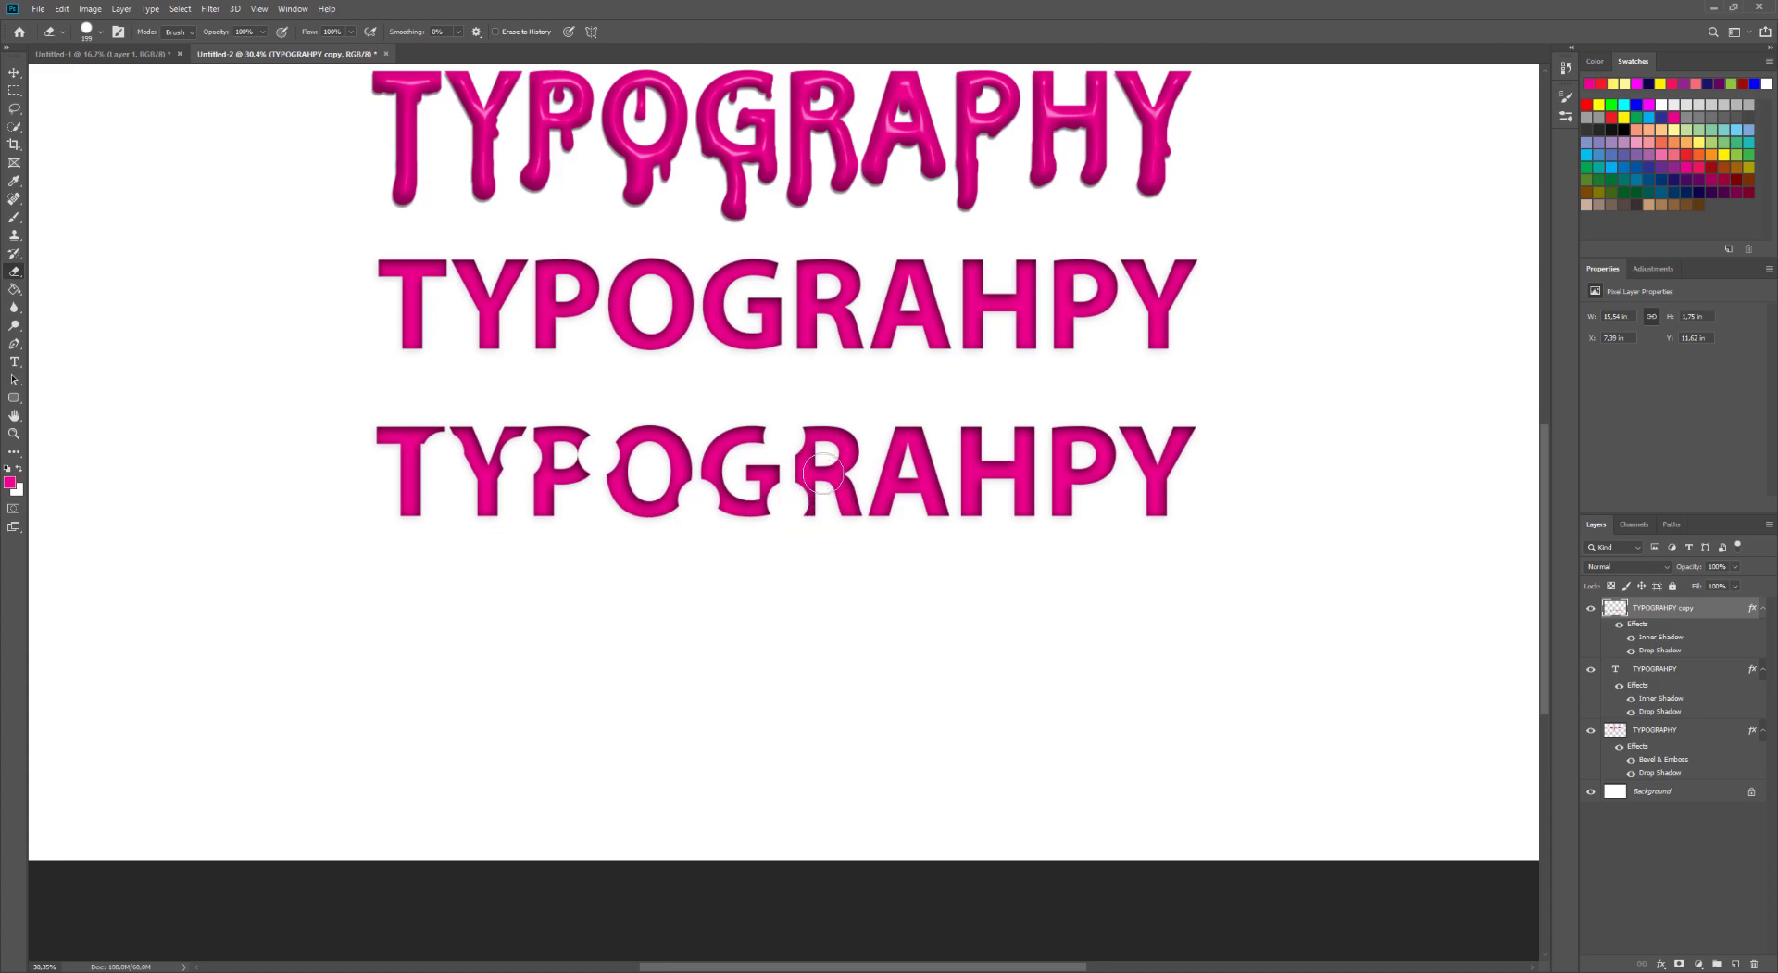
click(854, 473)
click(952, 463)
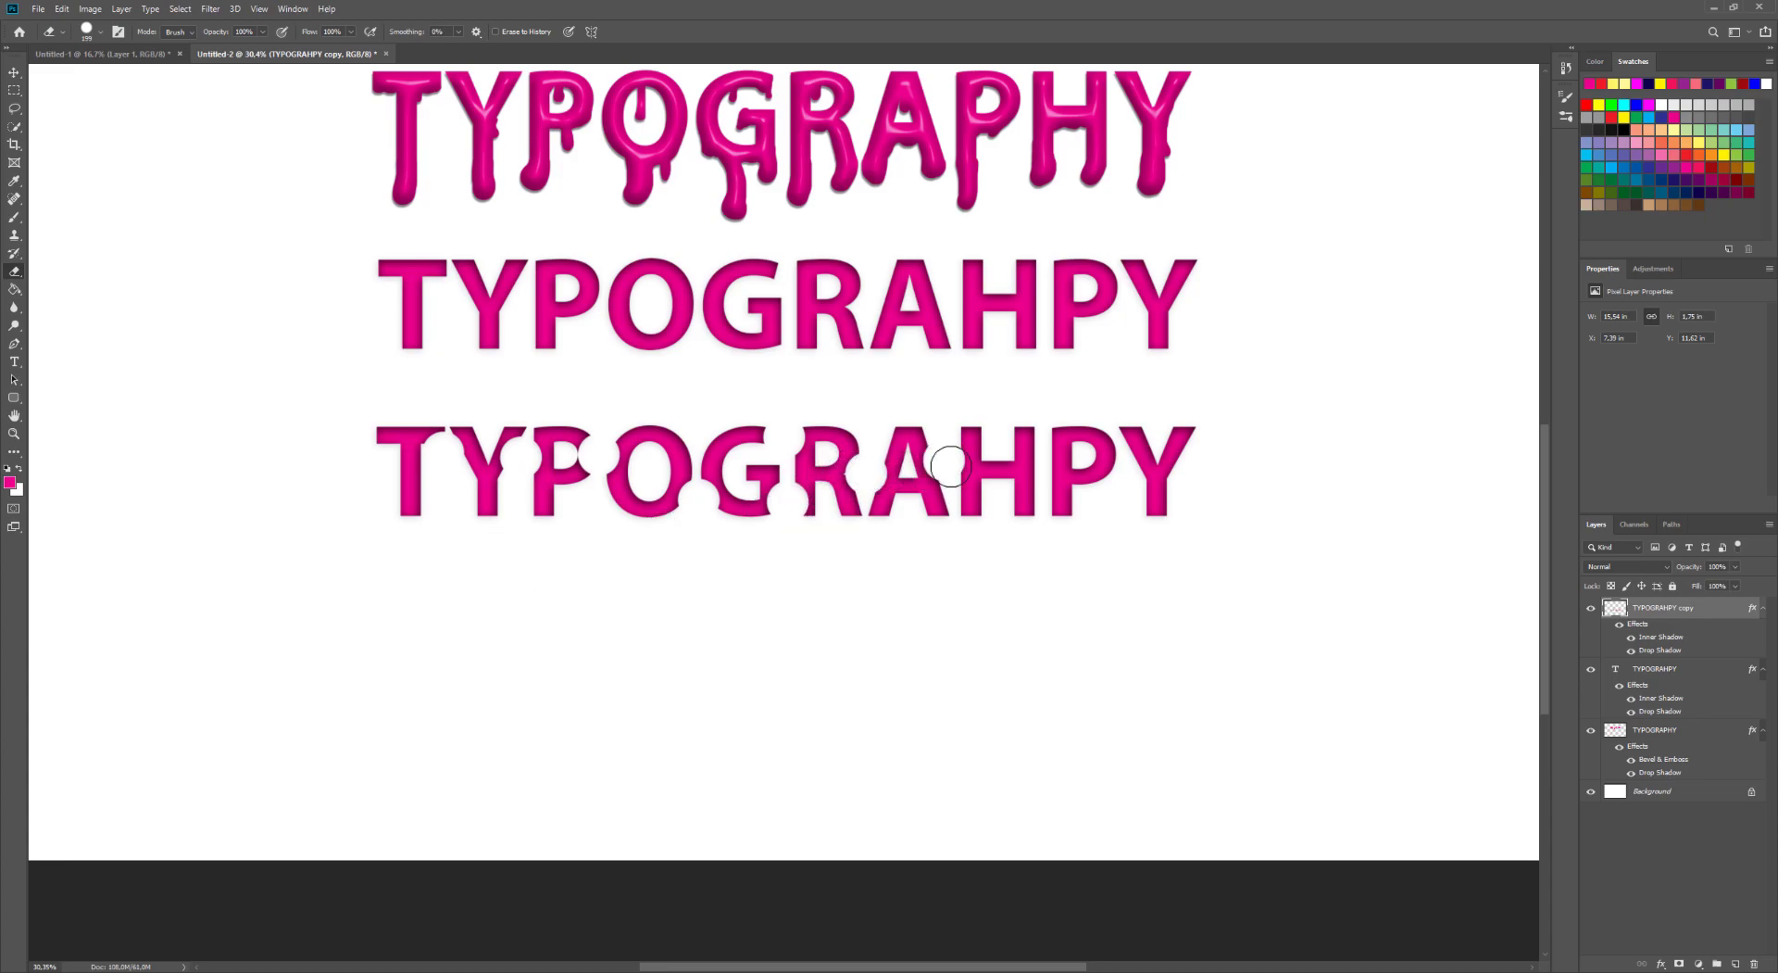
click(1042, 464)
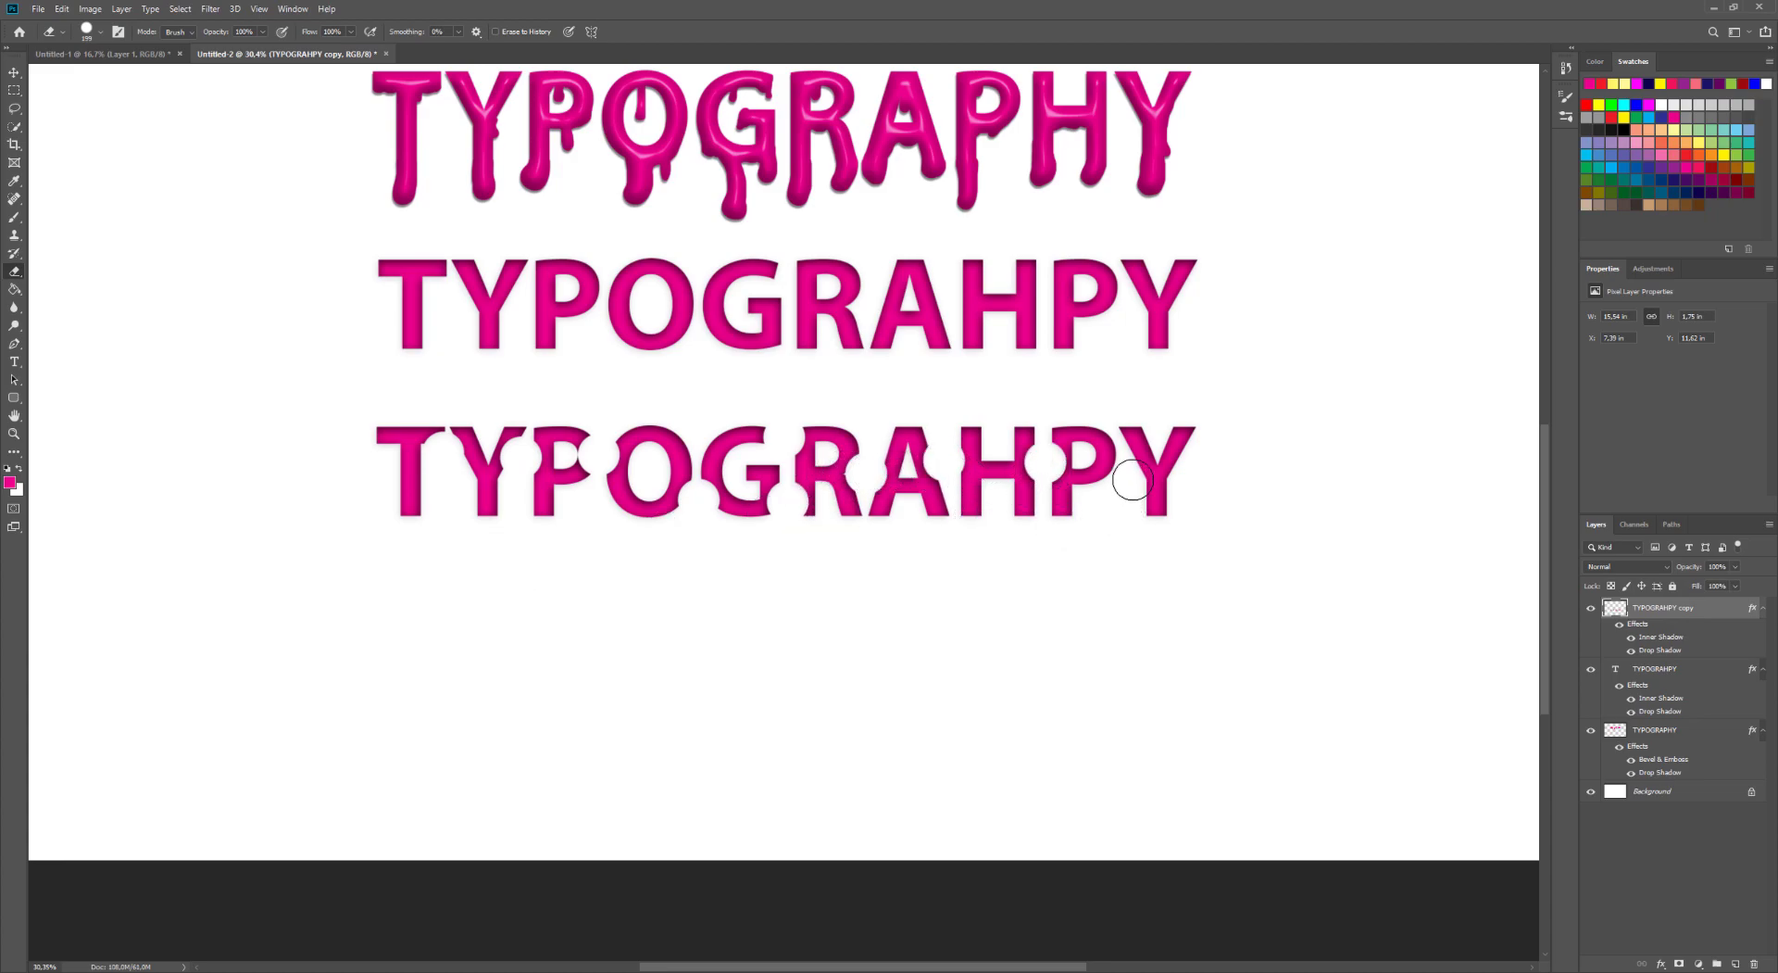
drag(1107, 452, 1132, 448)
click(1081, 495)
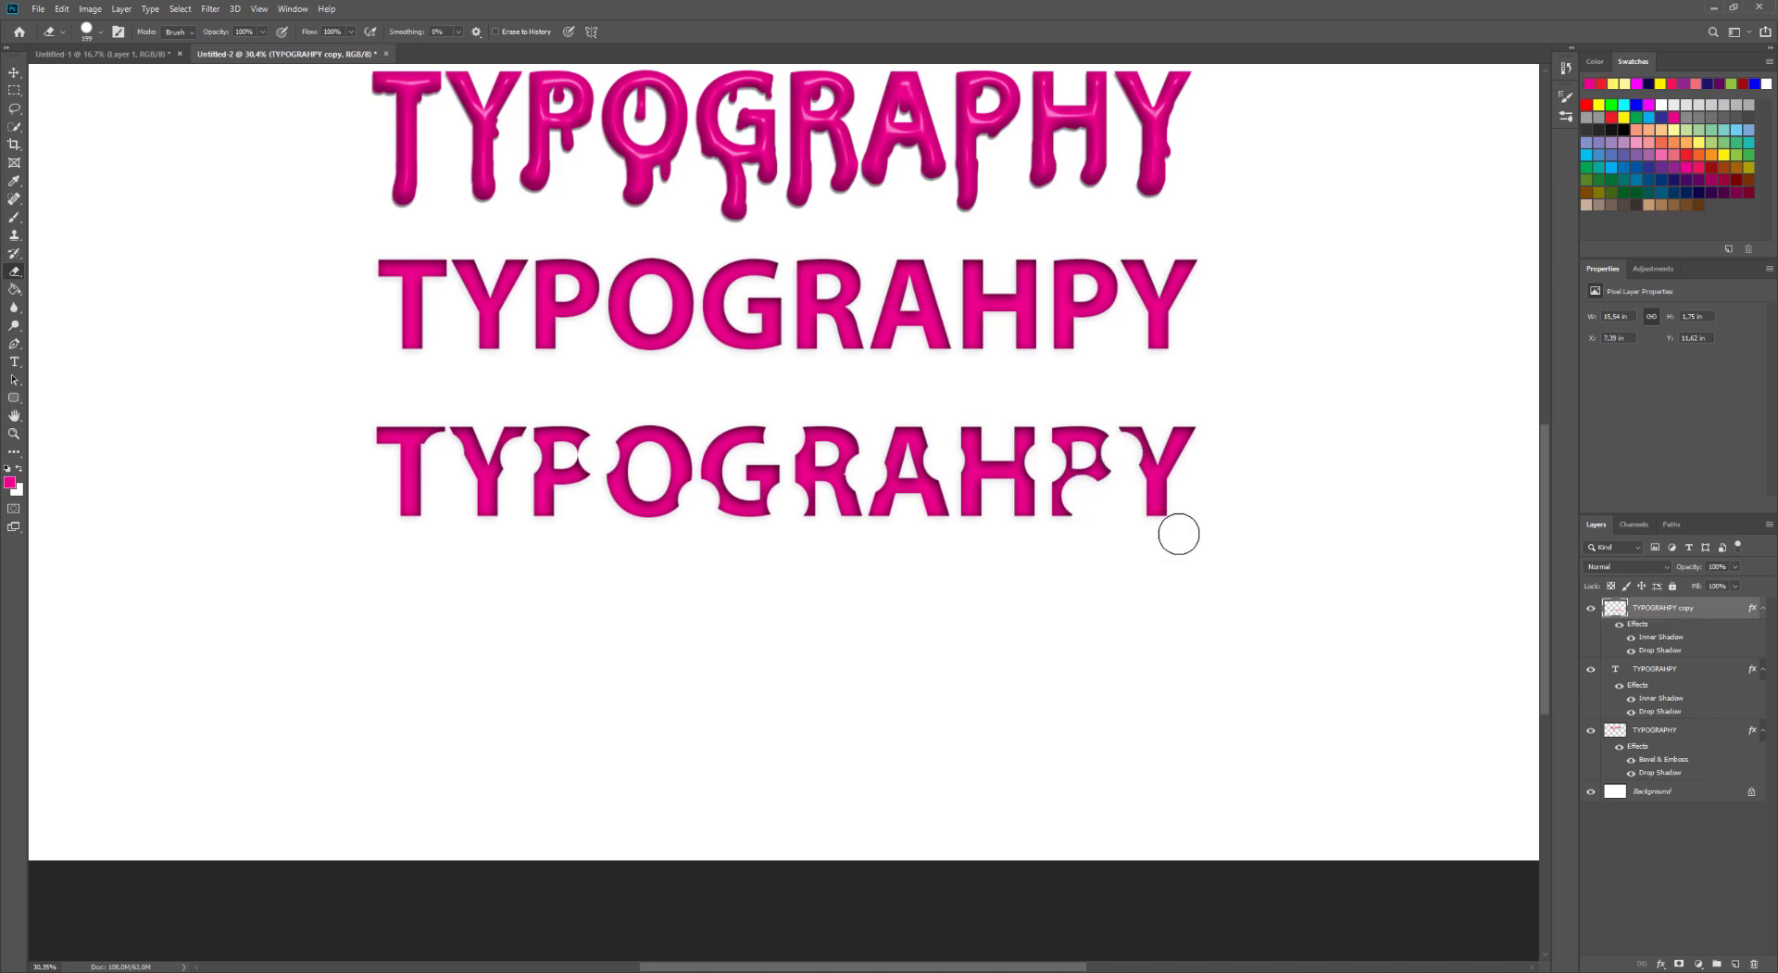
click(1167, 484)
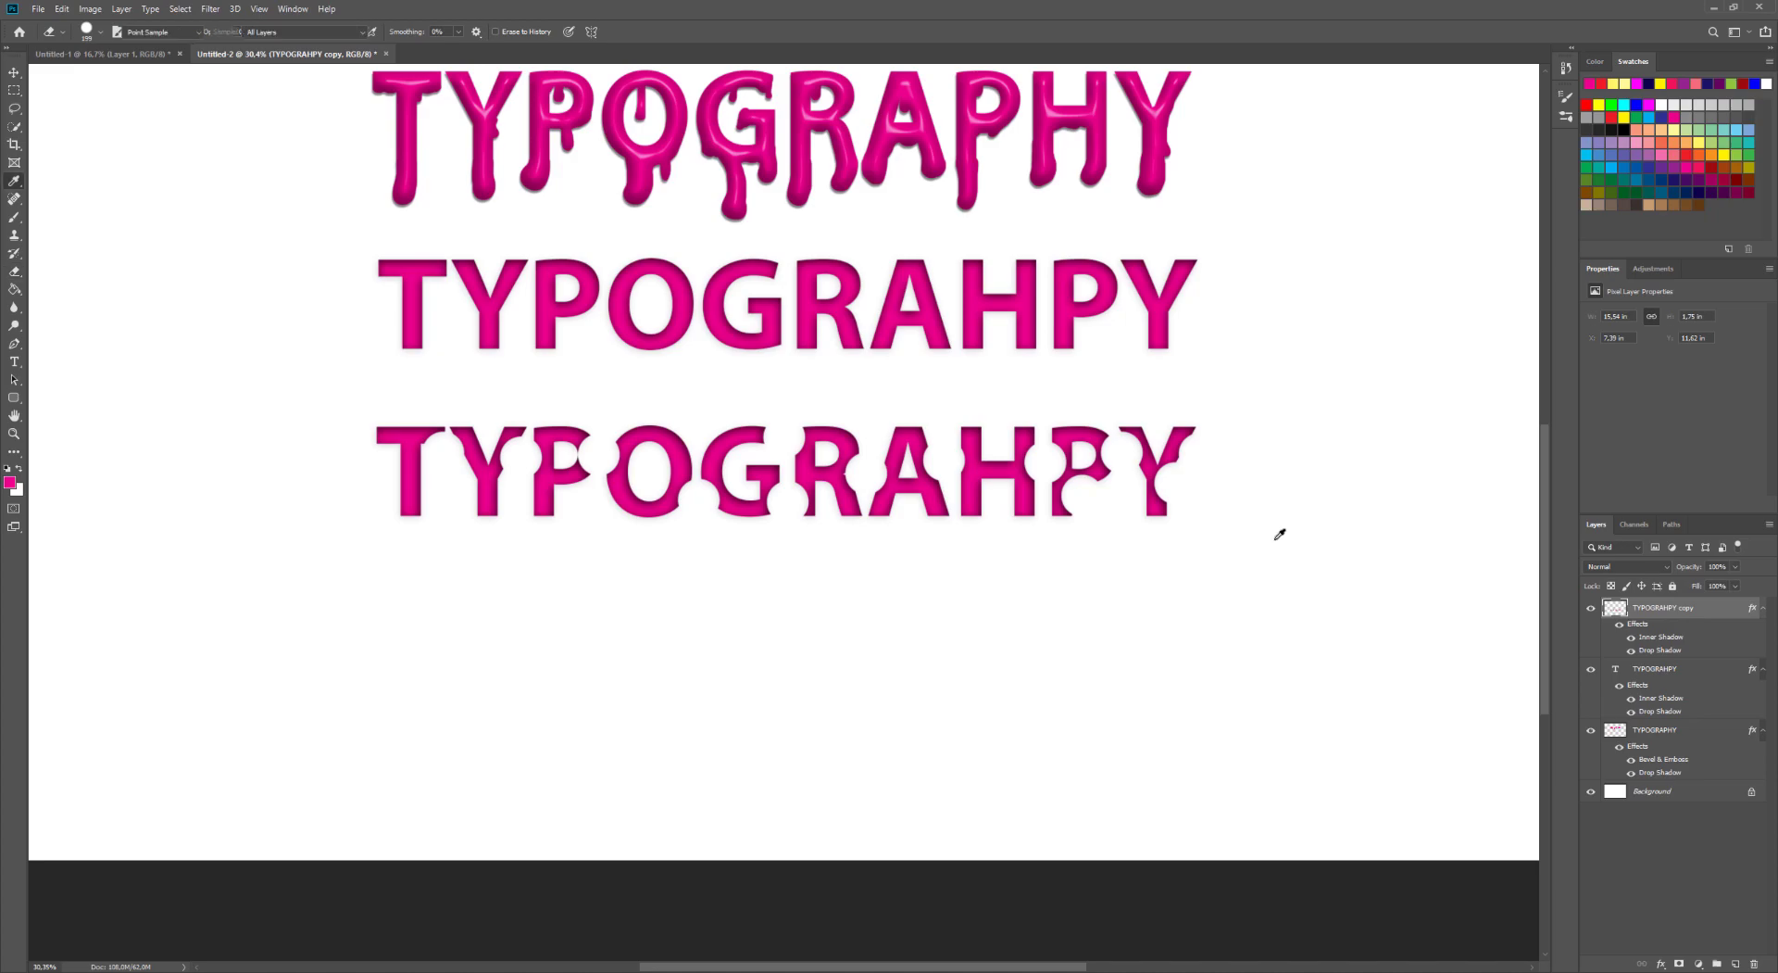
- Shift the hue of the bitten TYPOGRAHPY copy to orange with Hue/Saturation
key(ctrl+u)
drag(1213, 299, 1251, 300)
click(1370, 229)
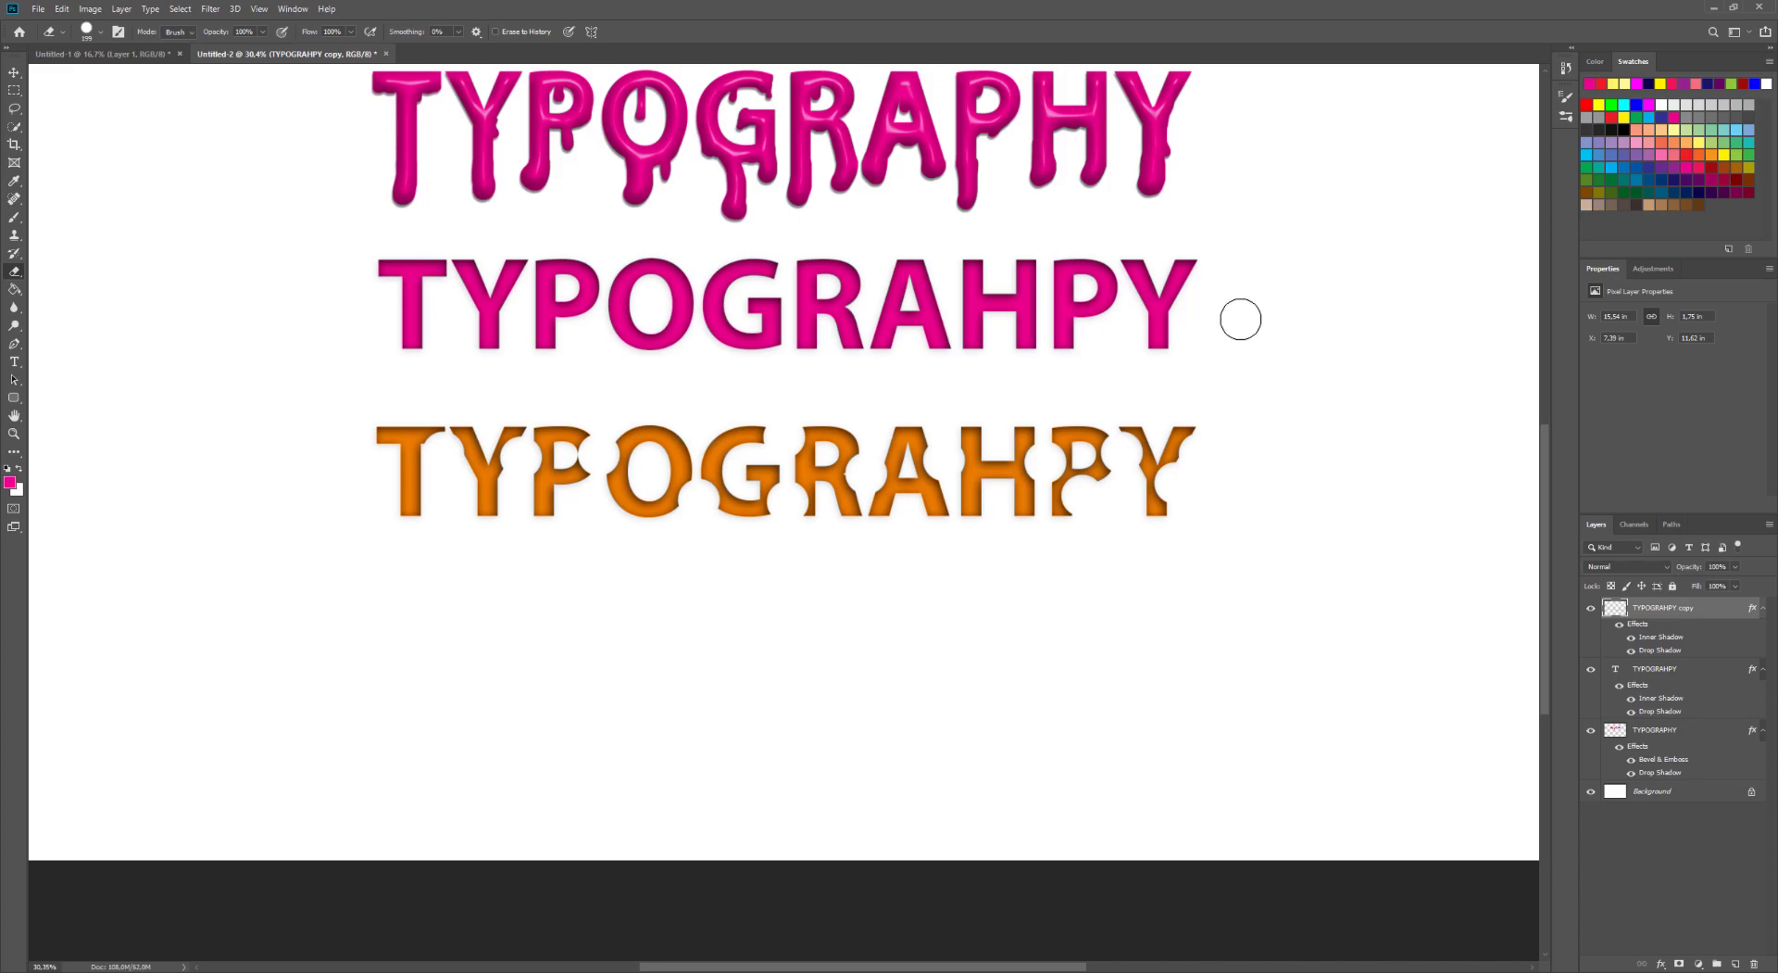
key(v)
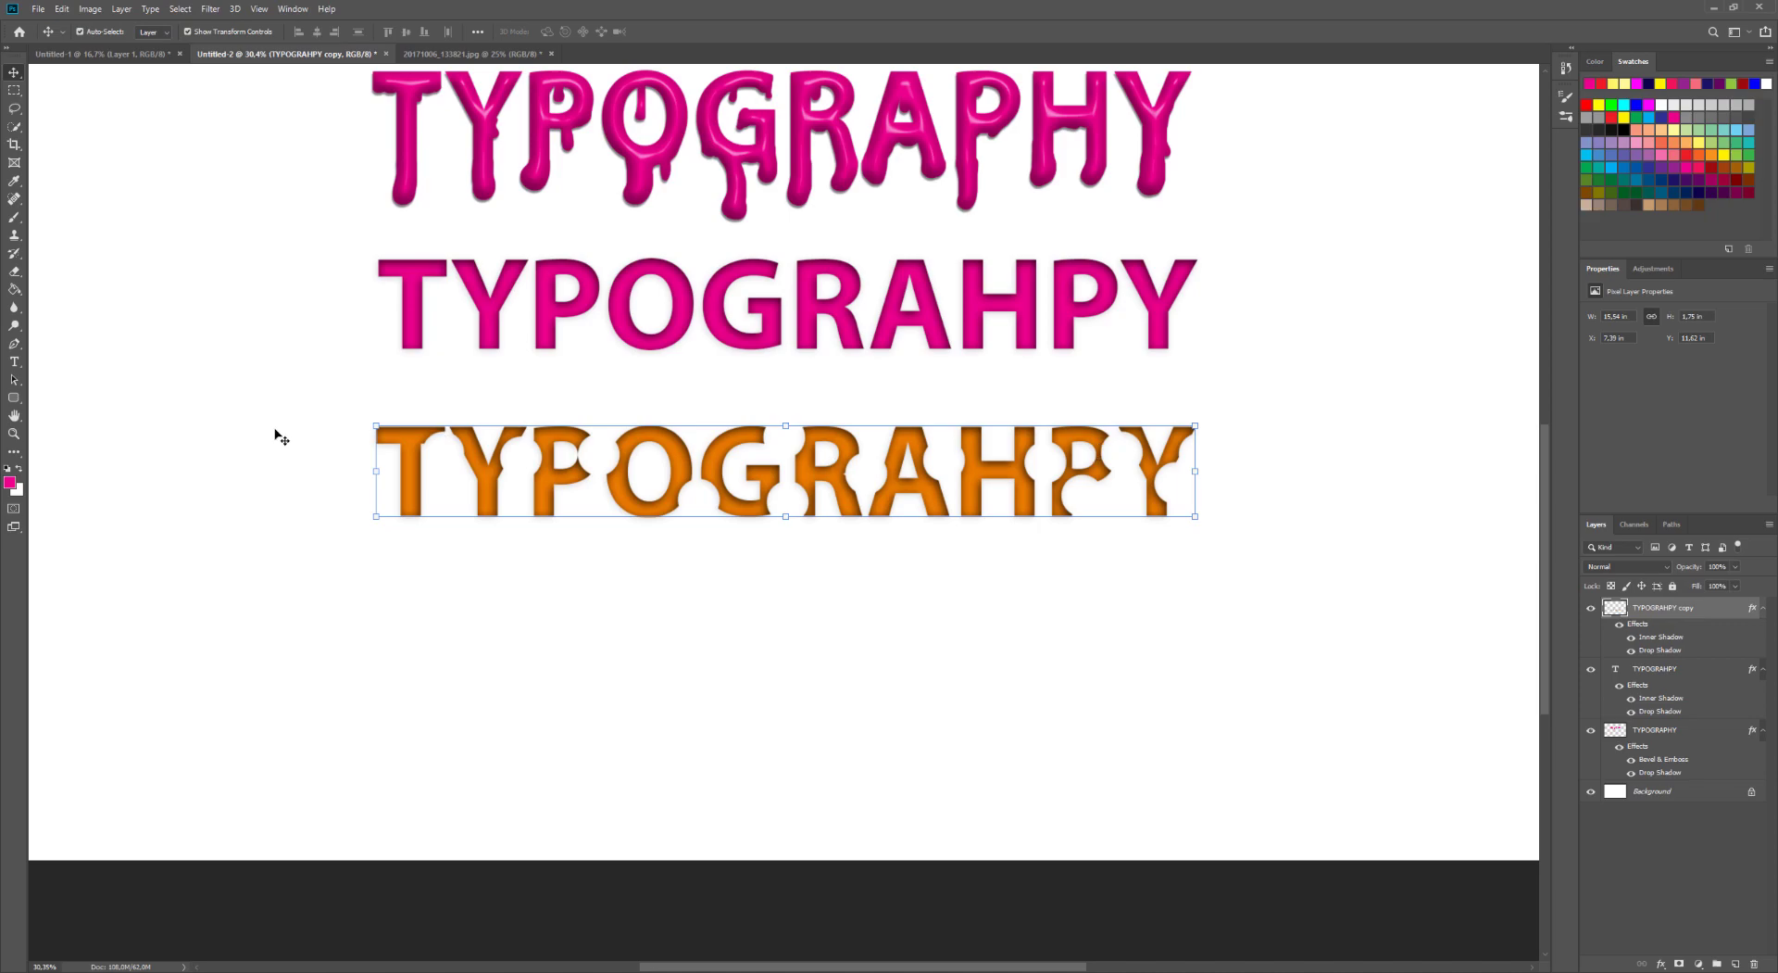
- Add a pink Myriad Pro Bold 72 pt text reading "TYPOGRAPHY" in the empty area below the orange word
click(15, 362)
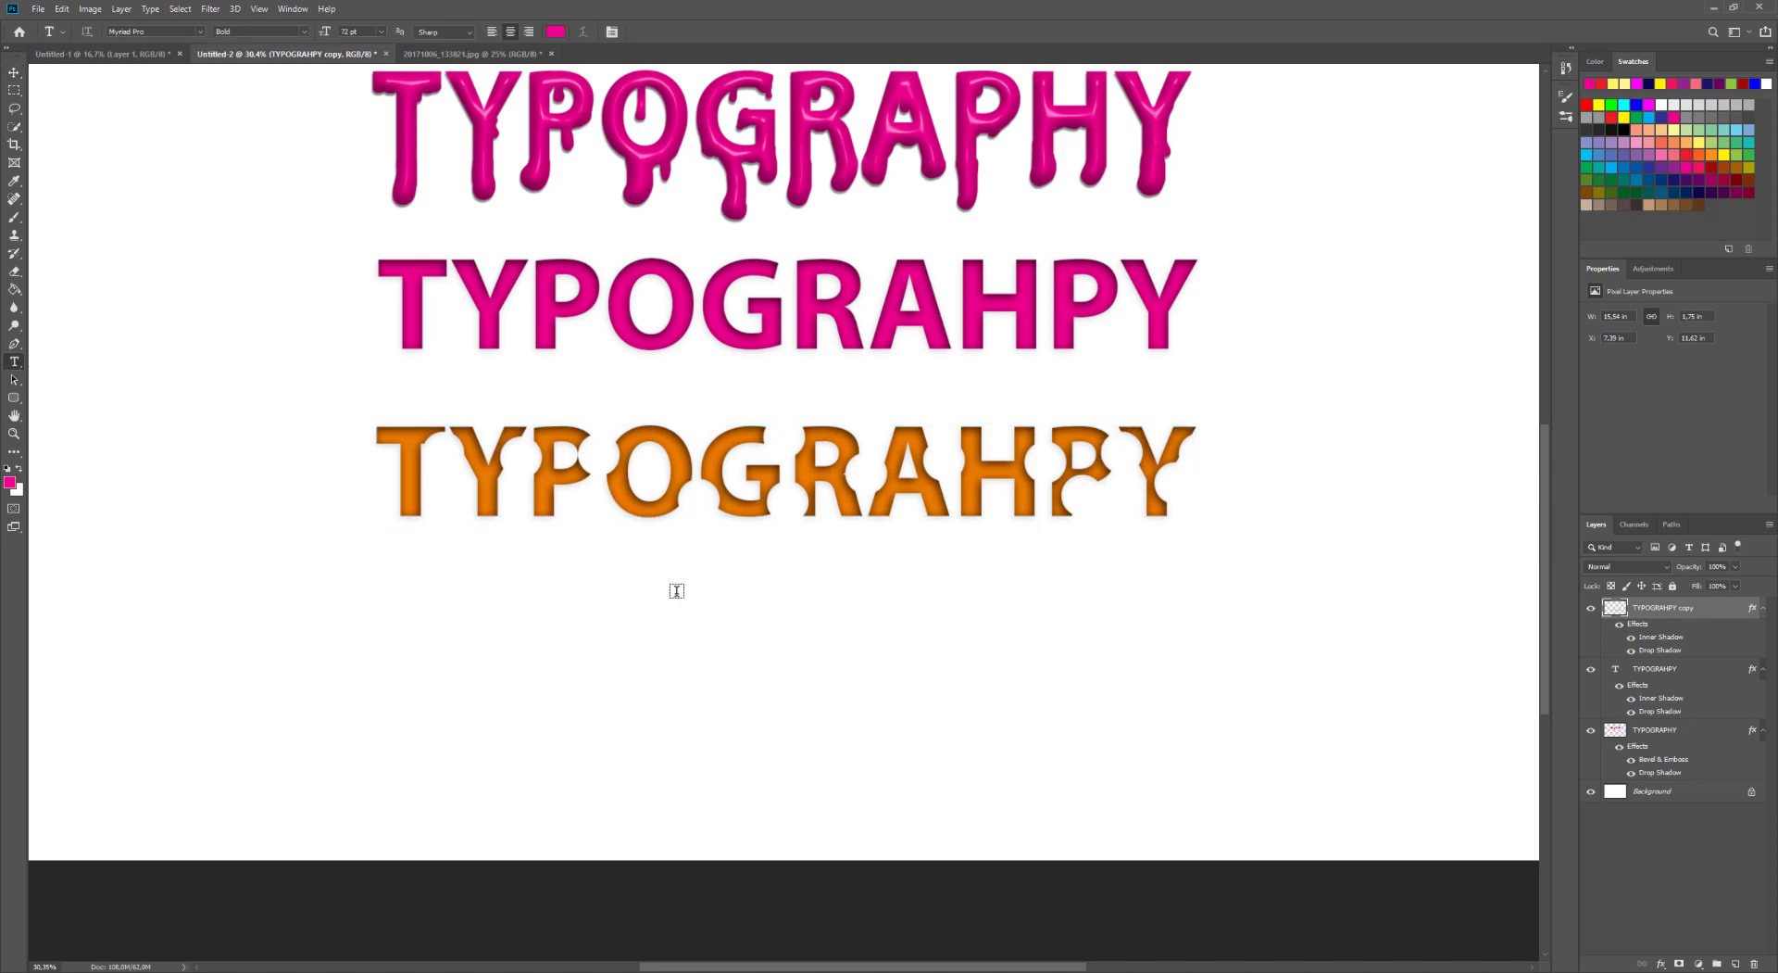
click(714, 669)
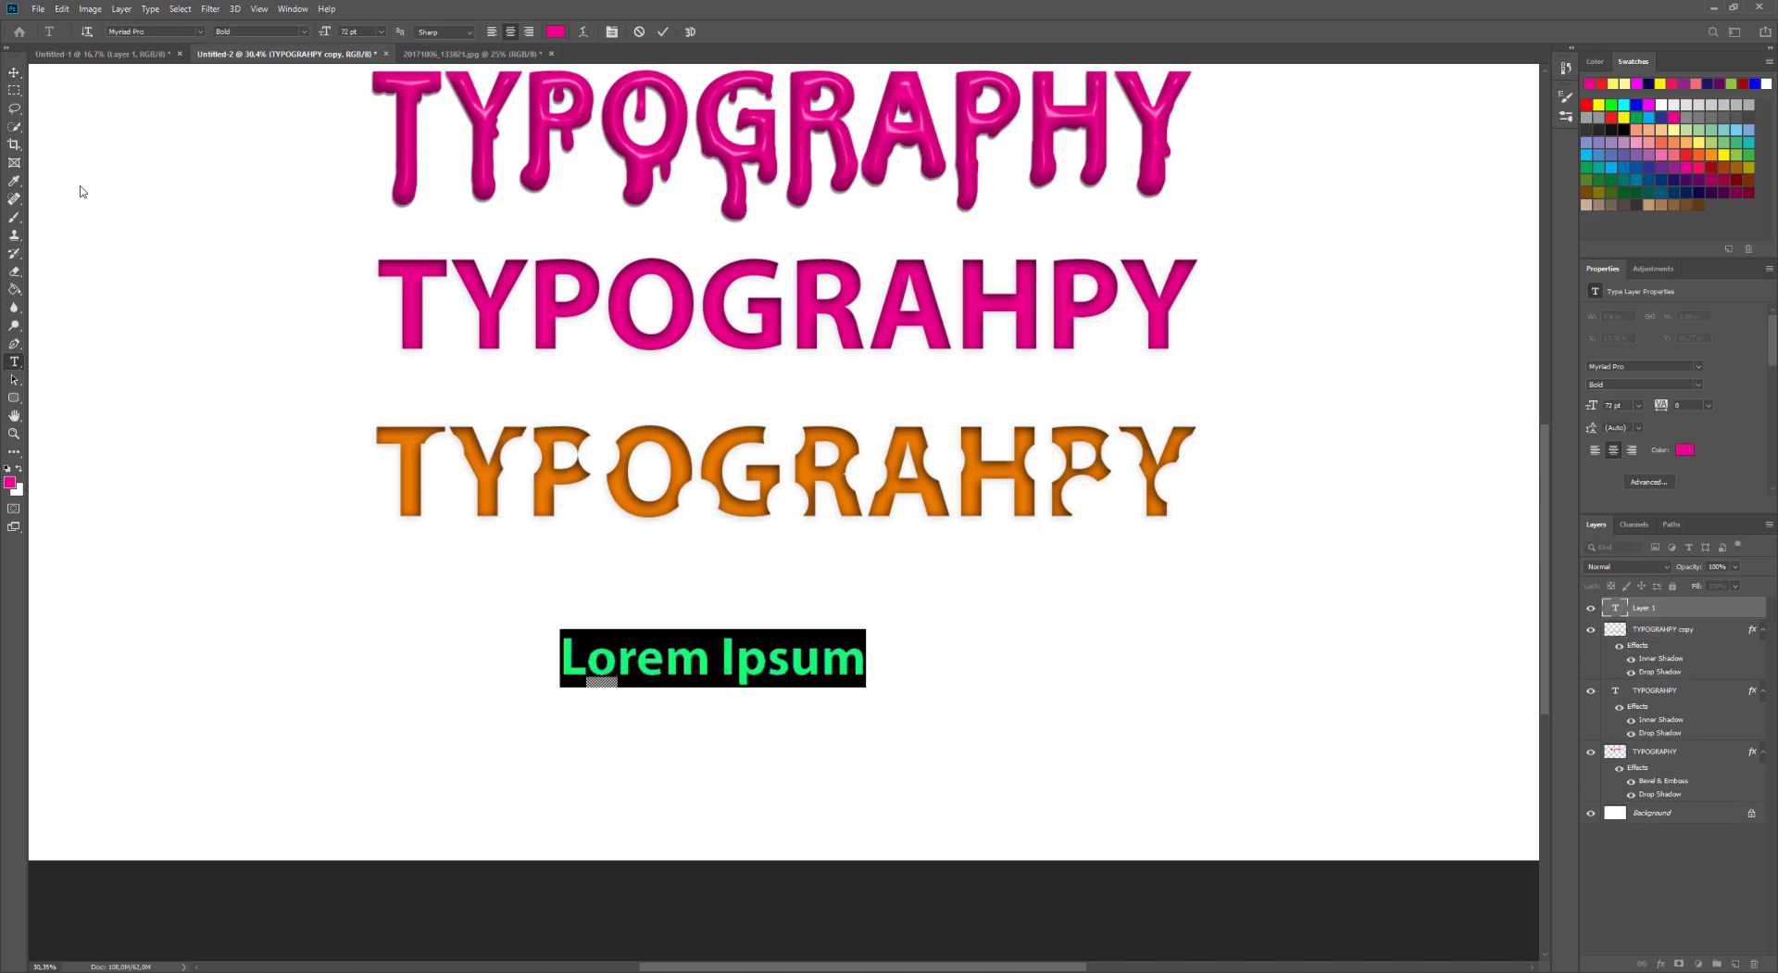
text(TY)
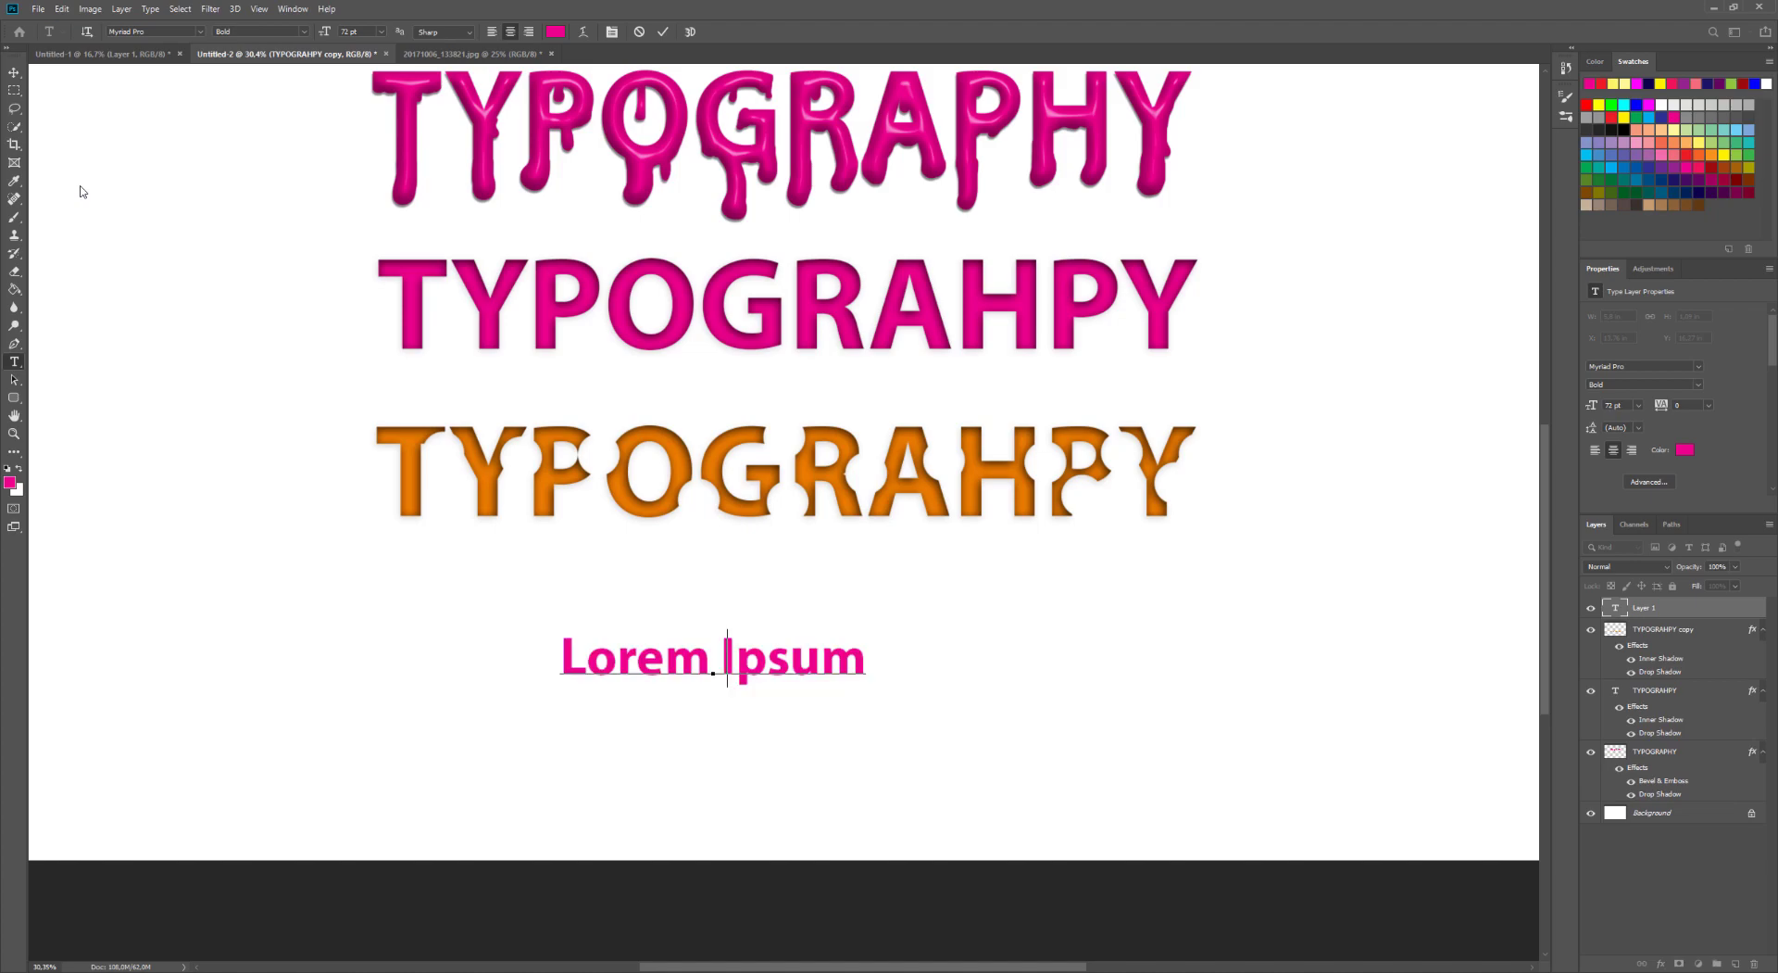
text(POG)
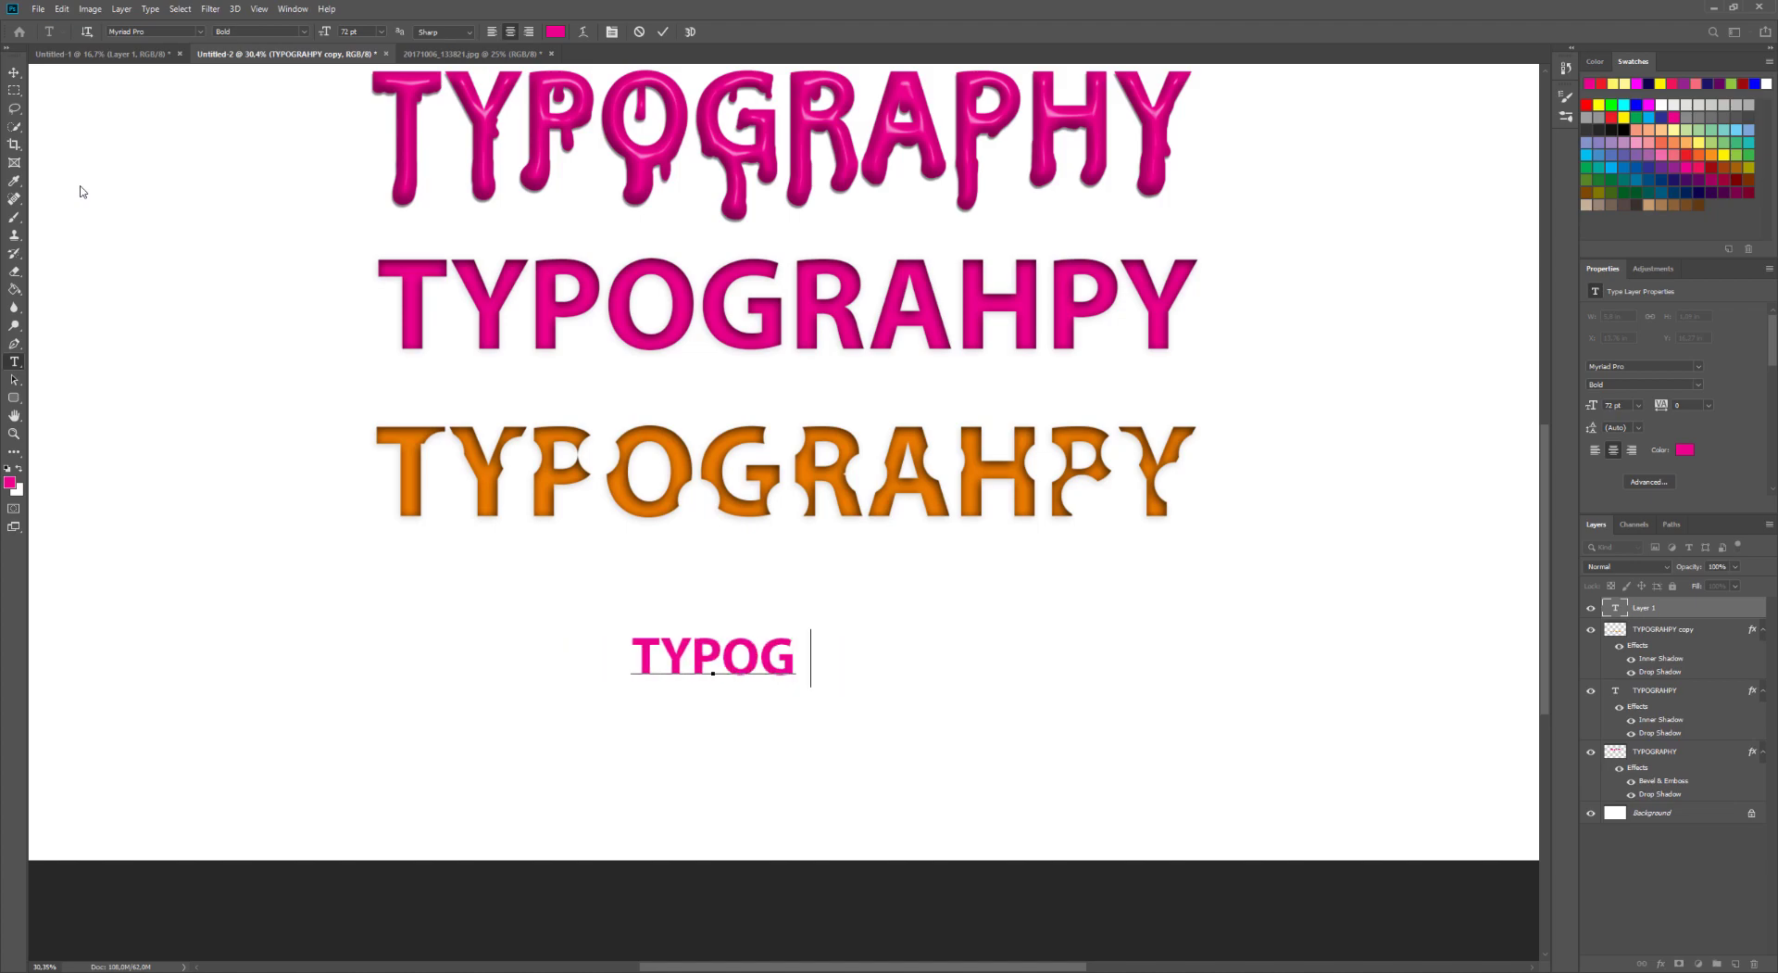
text(RAPHY)
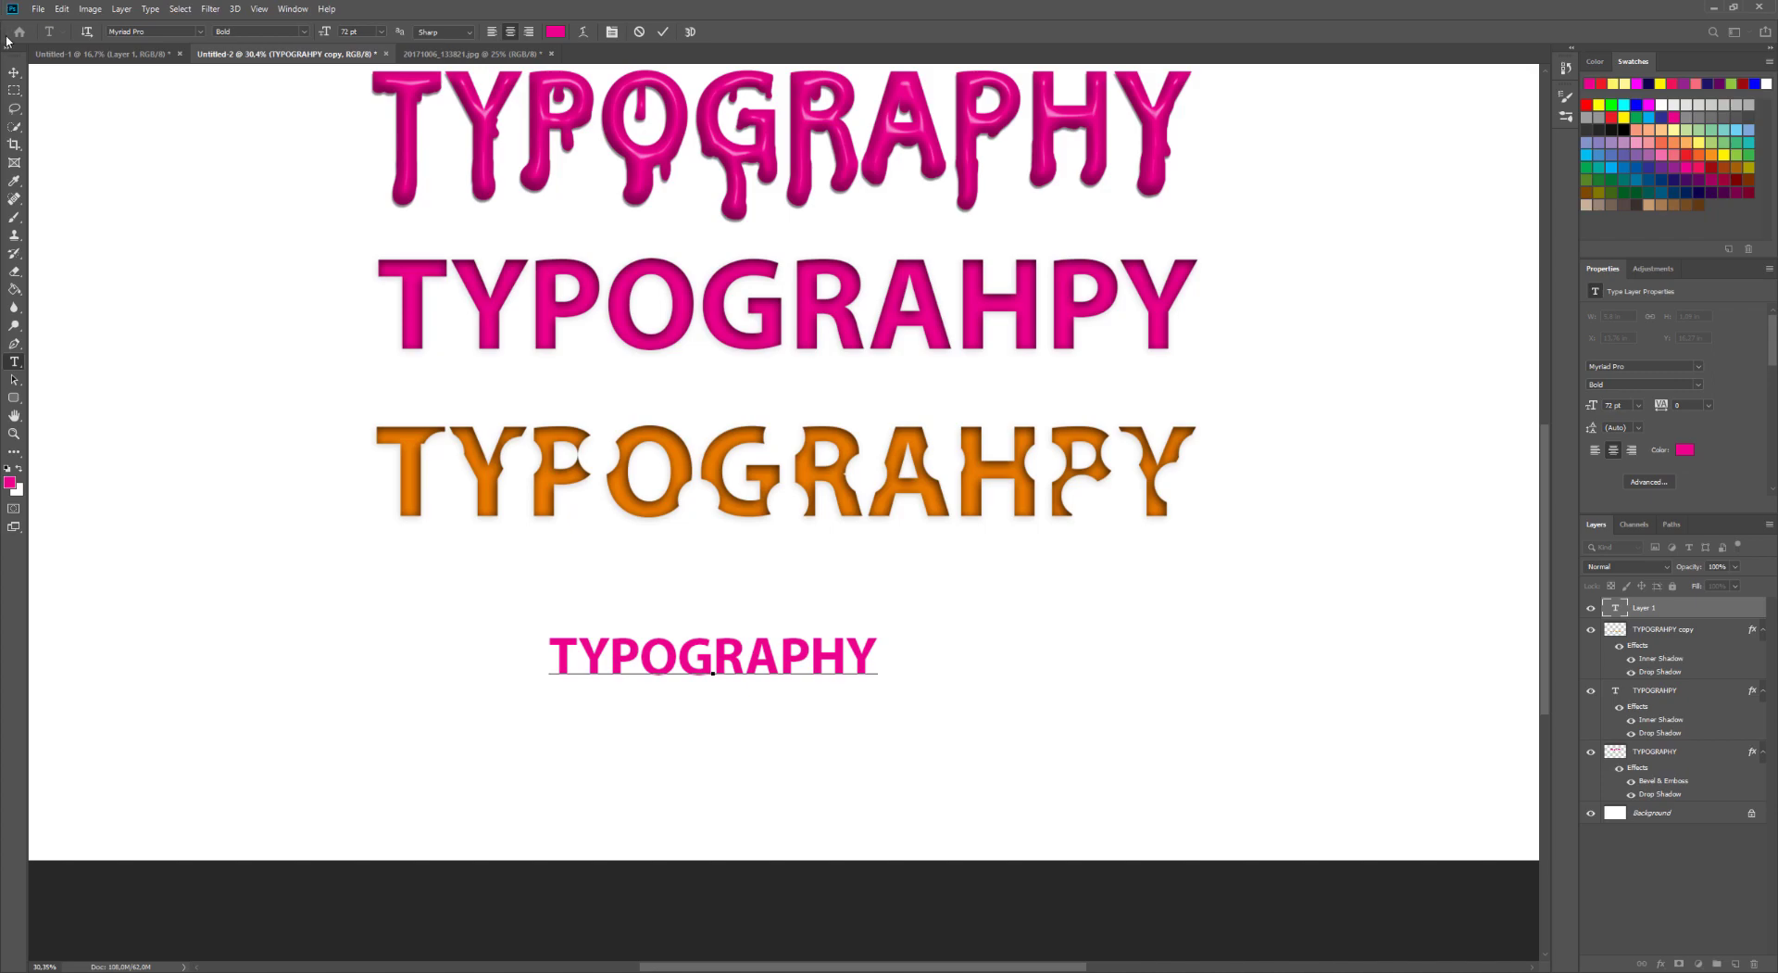
- Enlarge the new TYPOGRAPHY text to nearly the orange word's width and place a copy of it across the leaf photo
click(14, 73)
drag(713, 678, 824, 553)
key(Return)
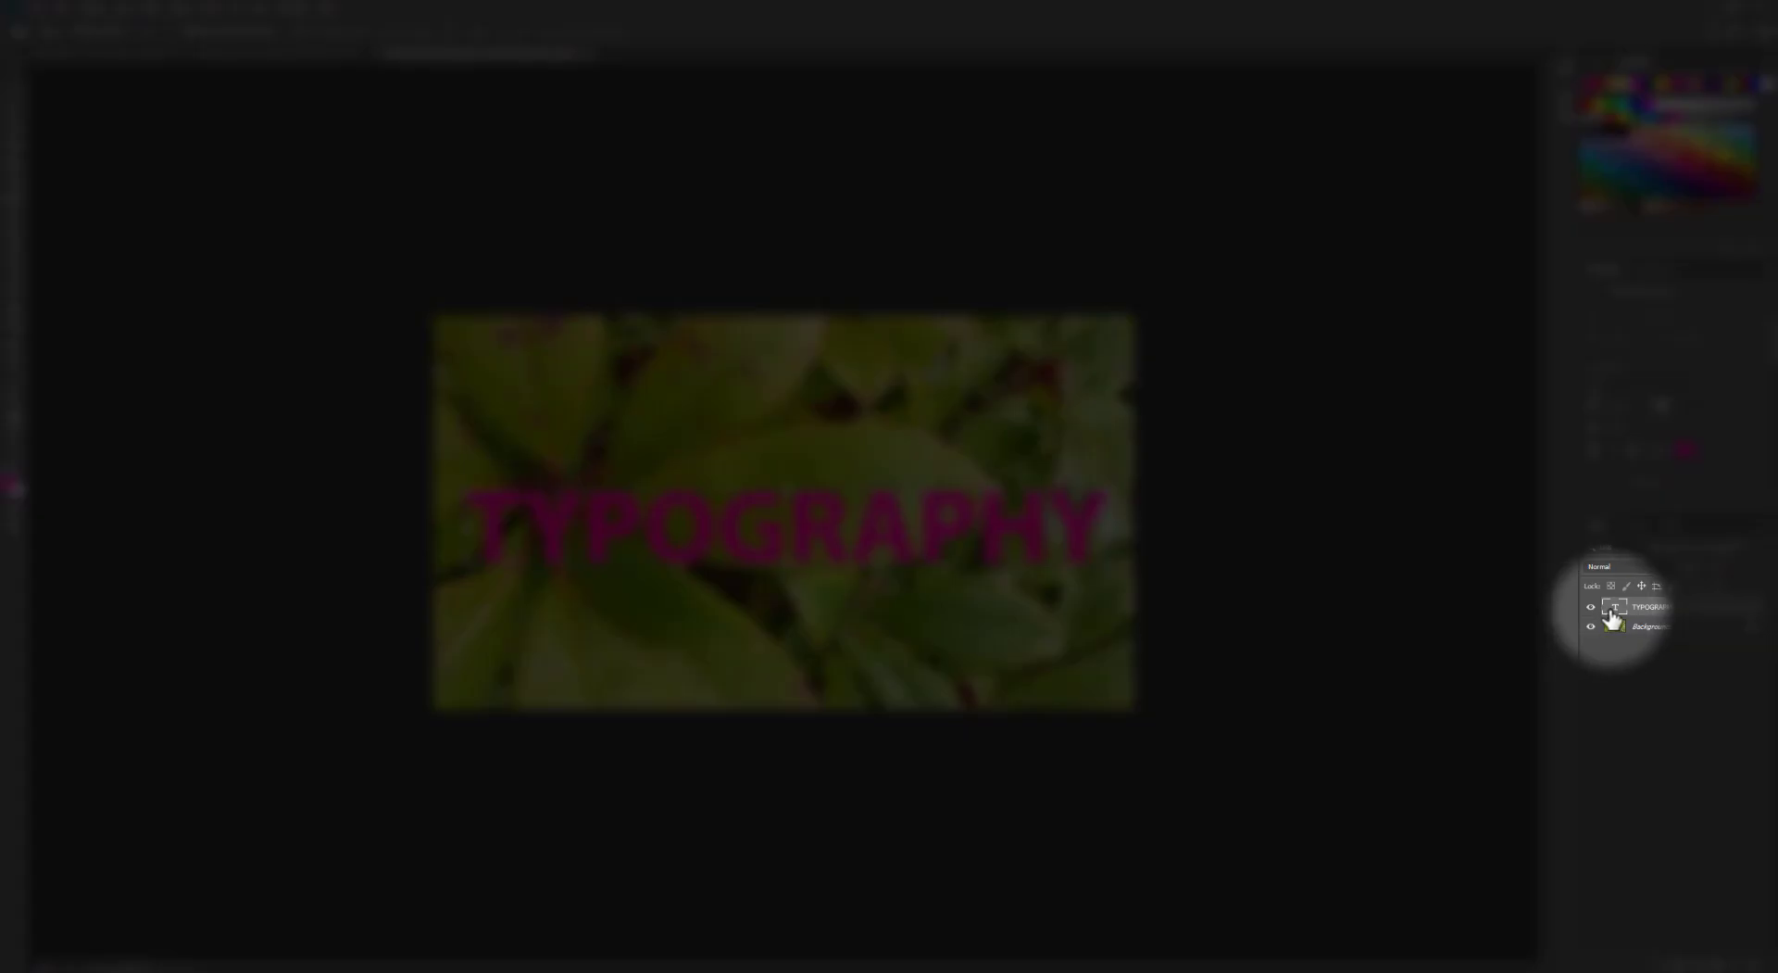
- Copy the leaf photo's Background inside the TYPOGRAPHY letter outlines, with the text layer hidden, and return to the Untitled-2 lettering document
ctrl+click(1614, 613)
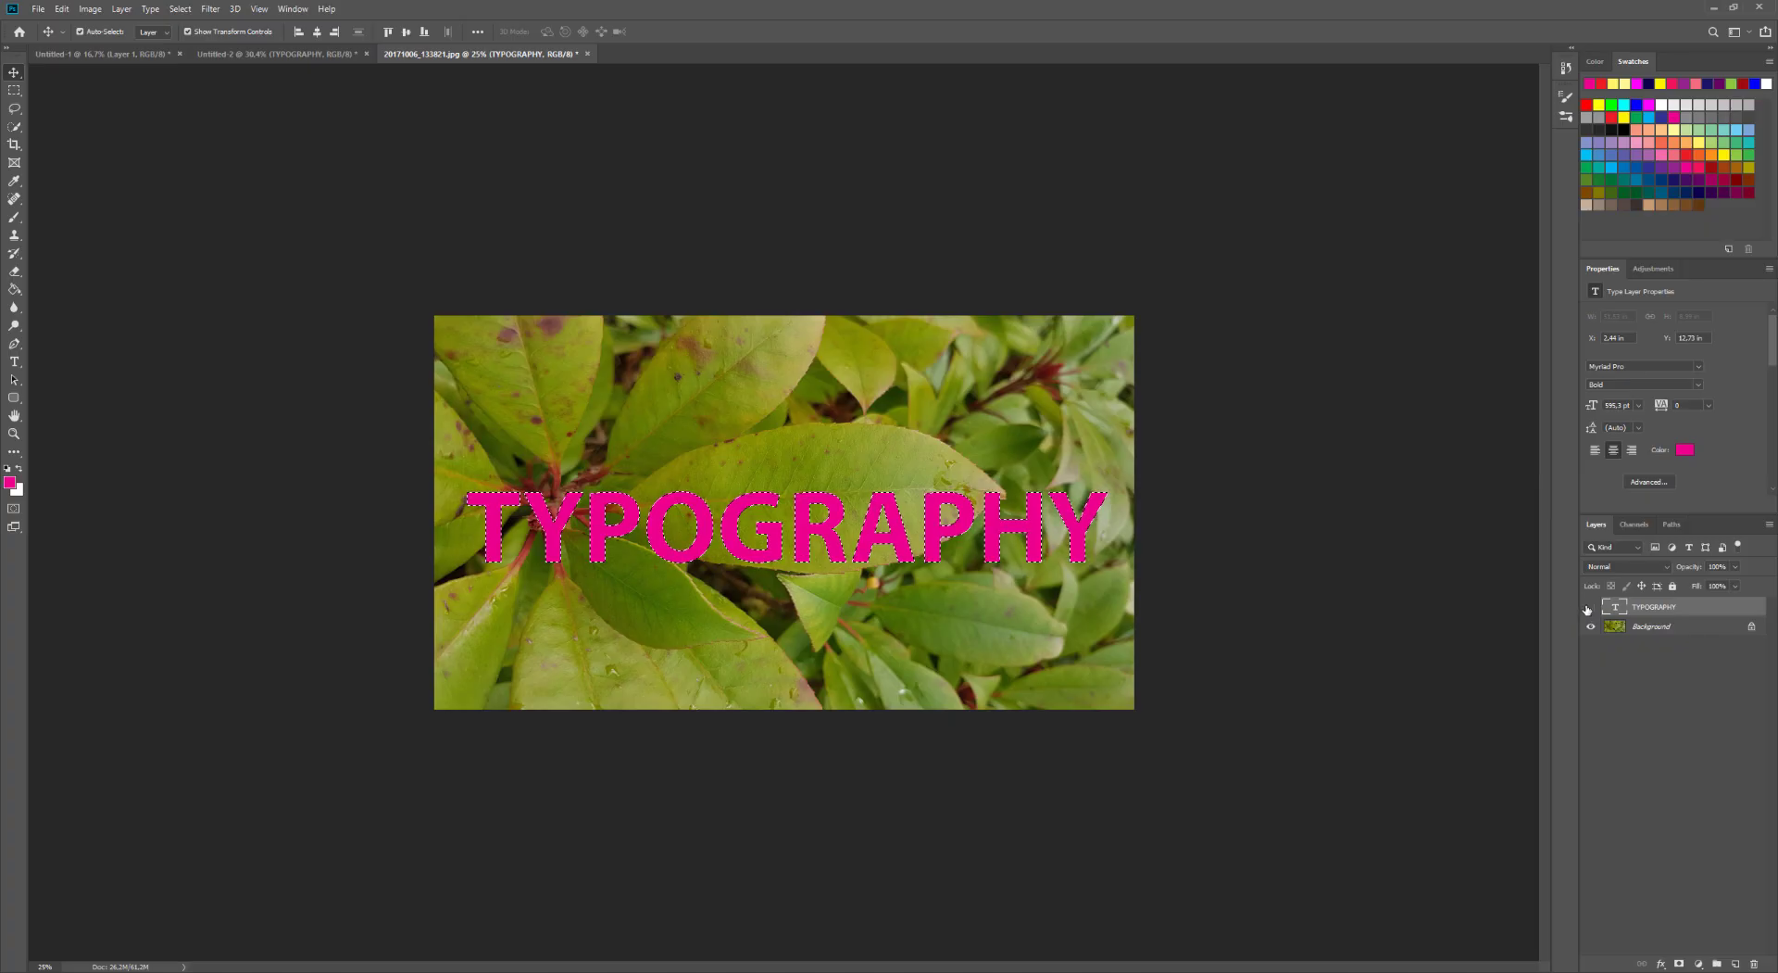
click(1591, 605)
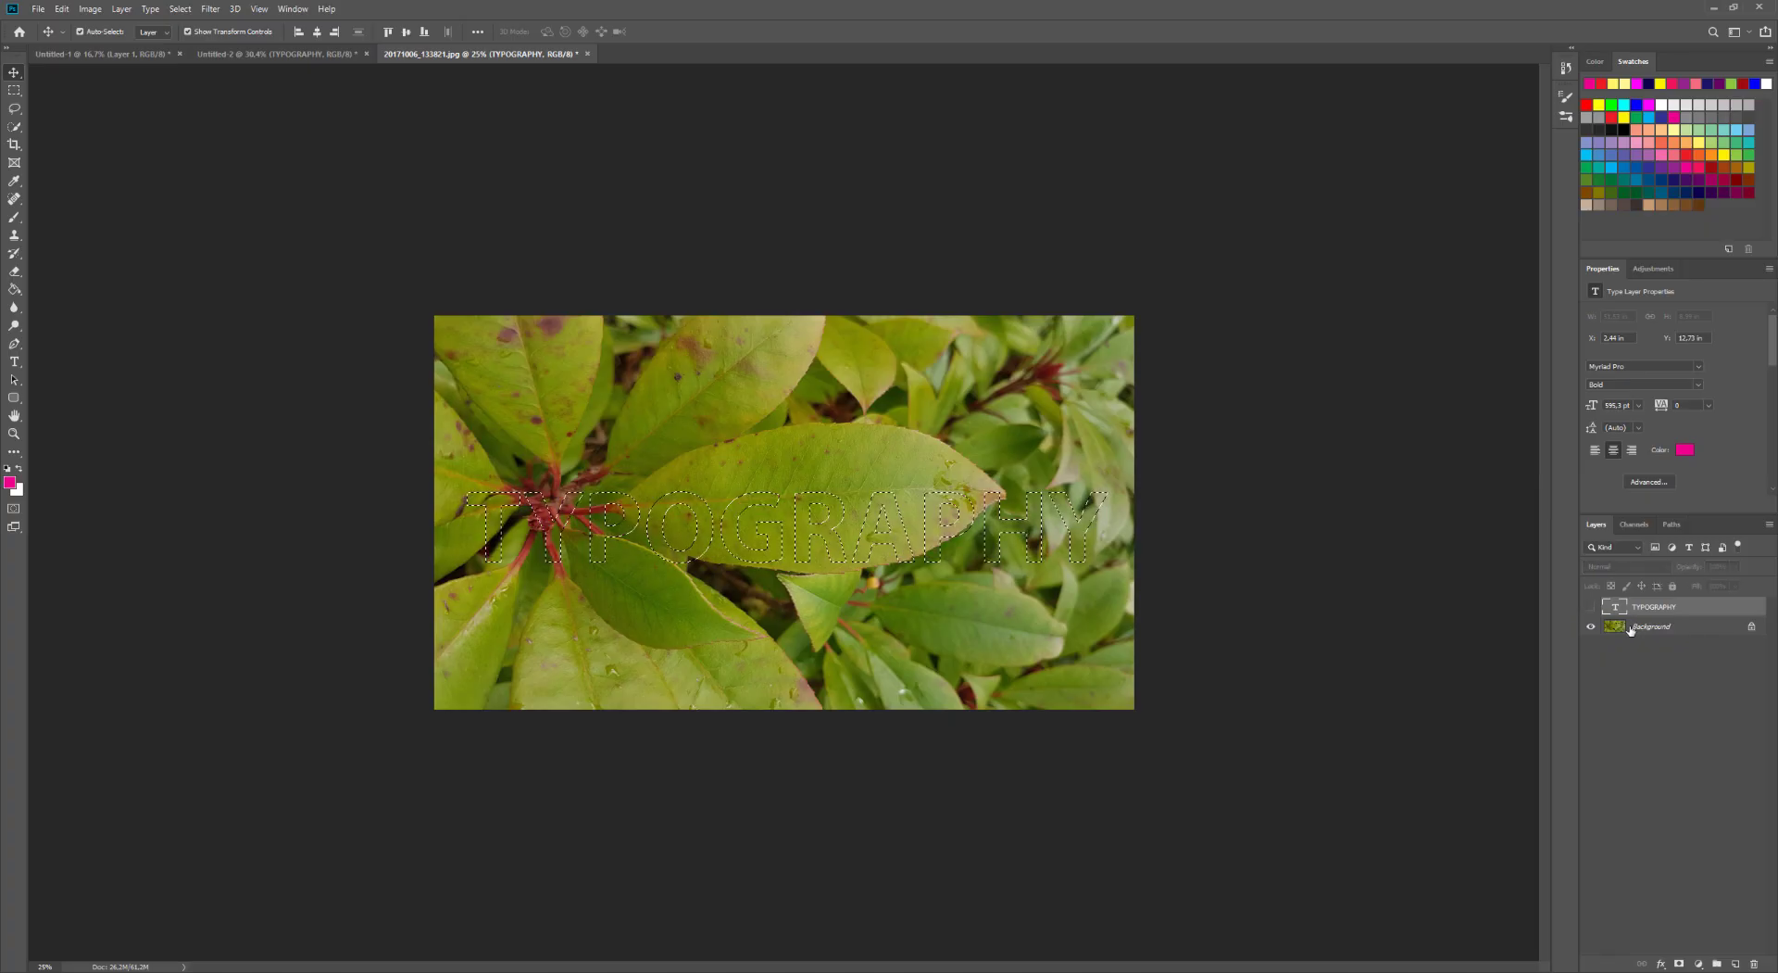
click(1635, 631)
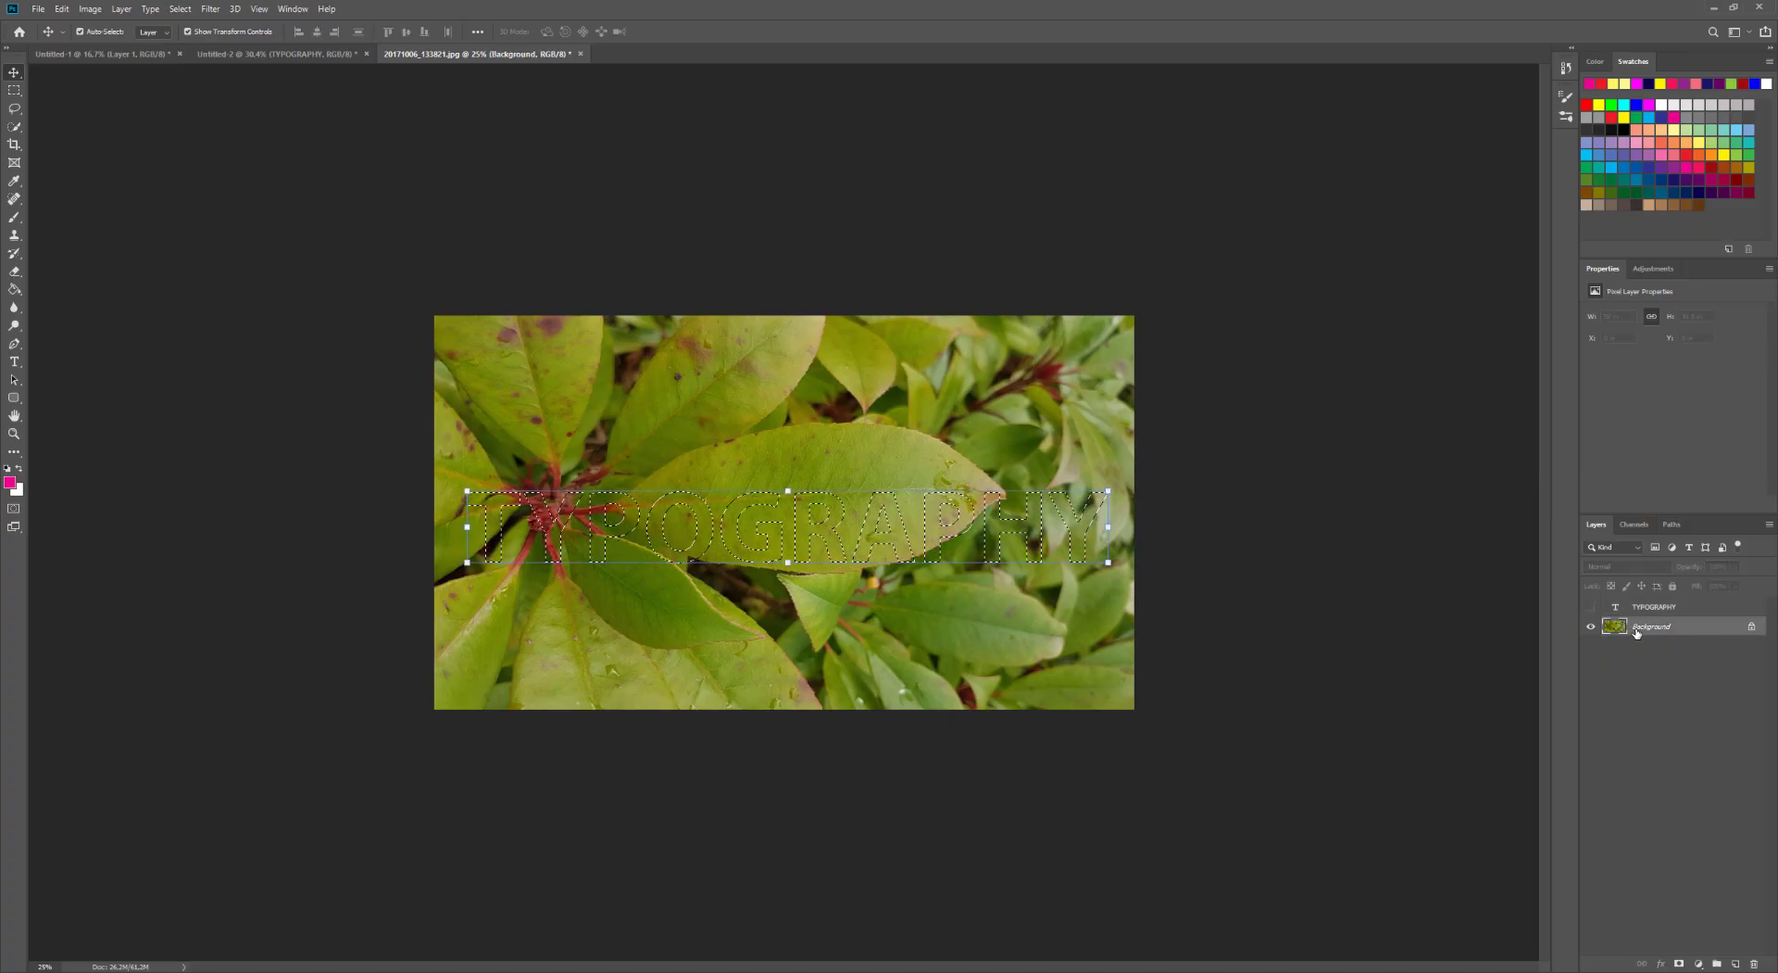
click(62, 10)
click(105, 105)
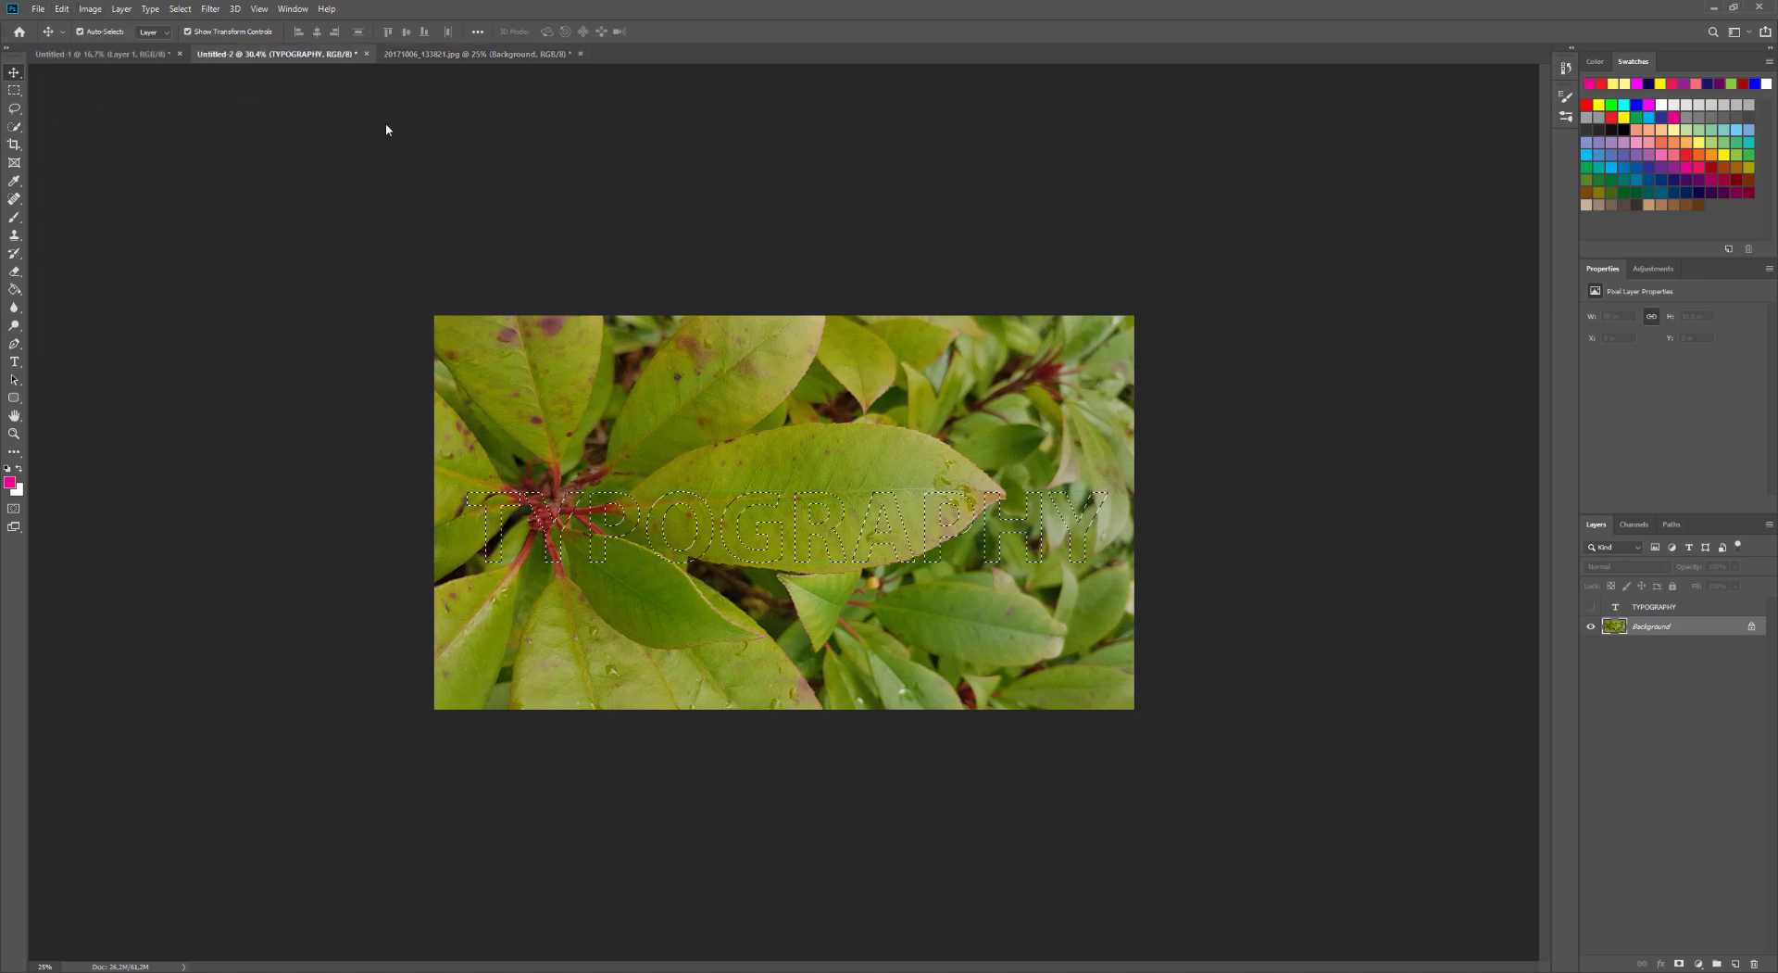
click(333, 54)
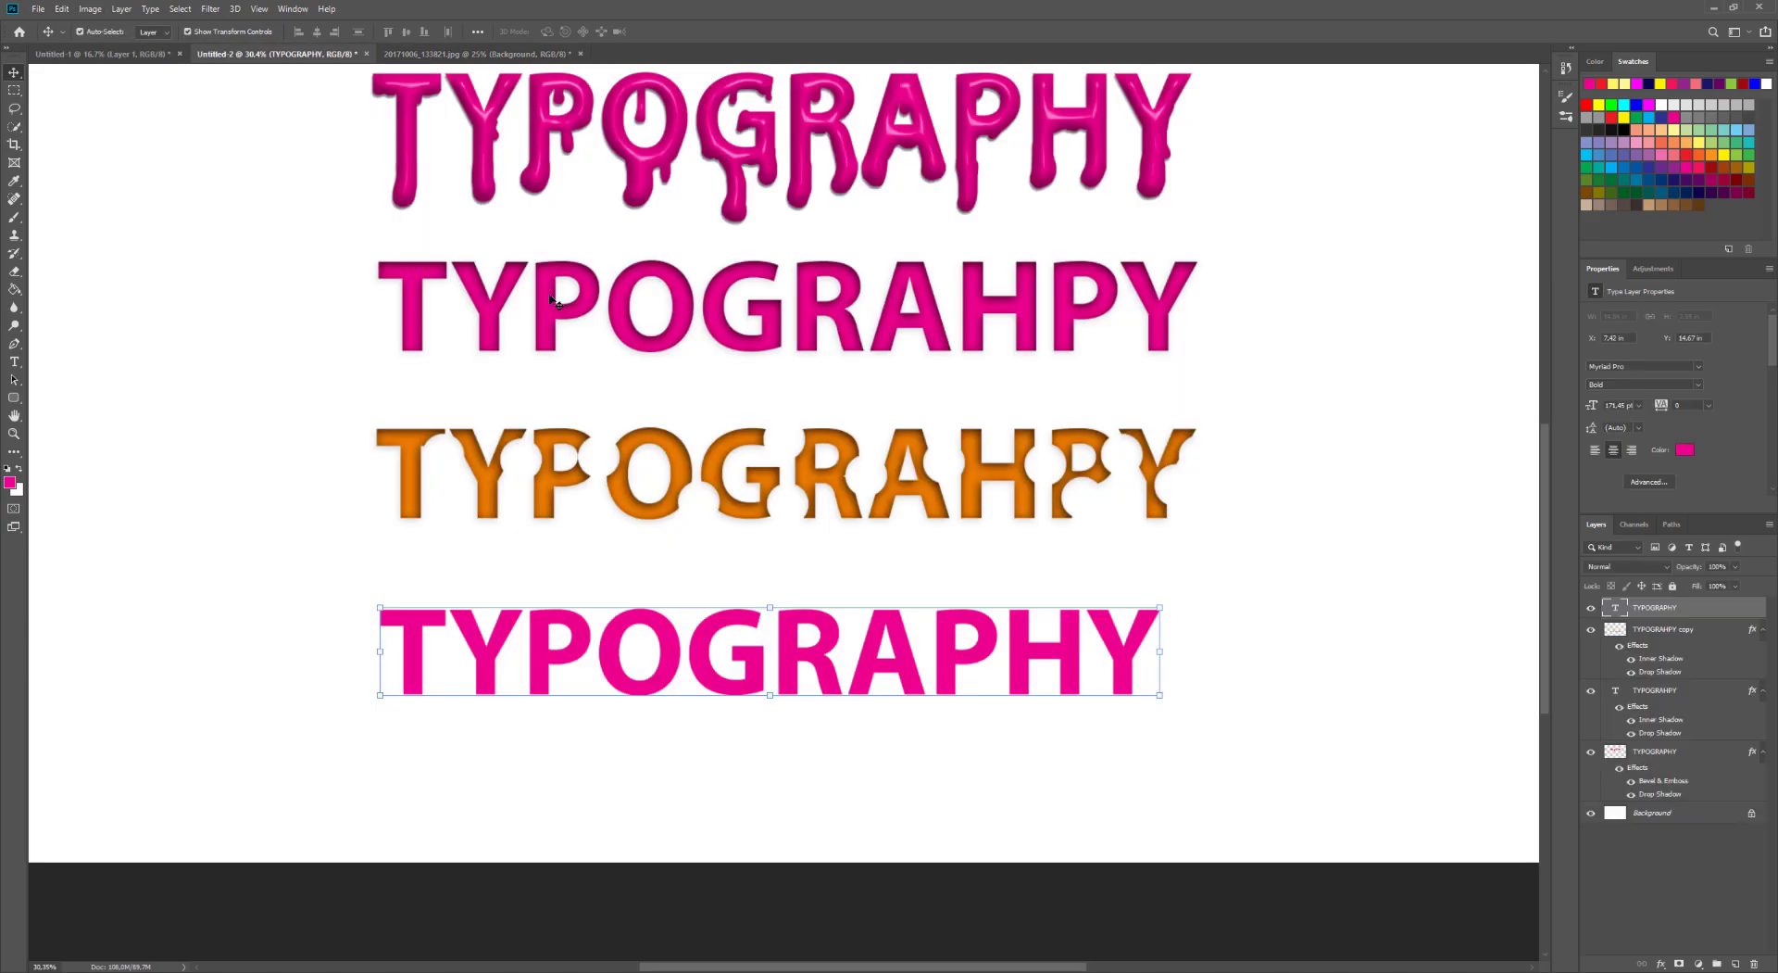
- Paste the leaf-filled lettering, delete the pink TYPOGRAPHY text layer it replaces, and place the leaf word just below the orange one
click(71, 9)
click(97, 132)
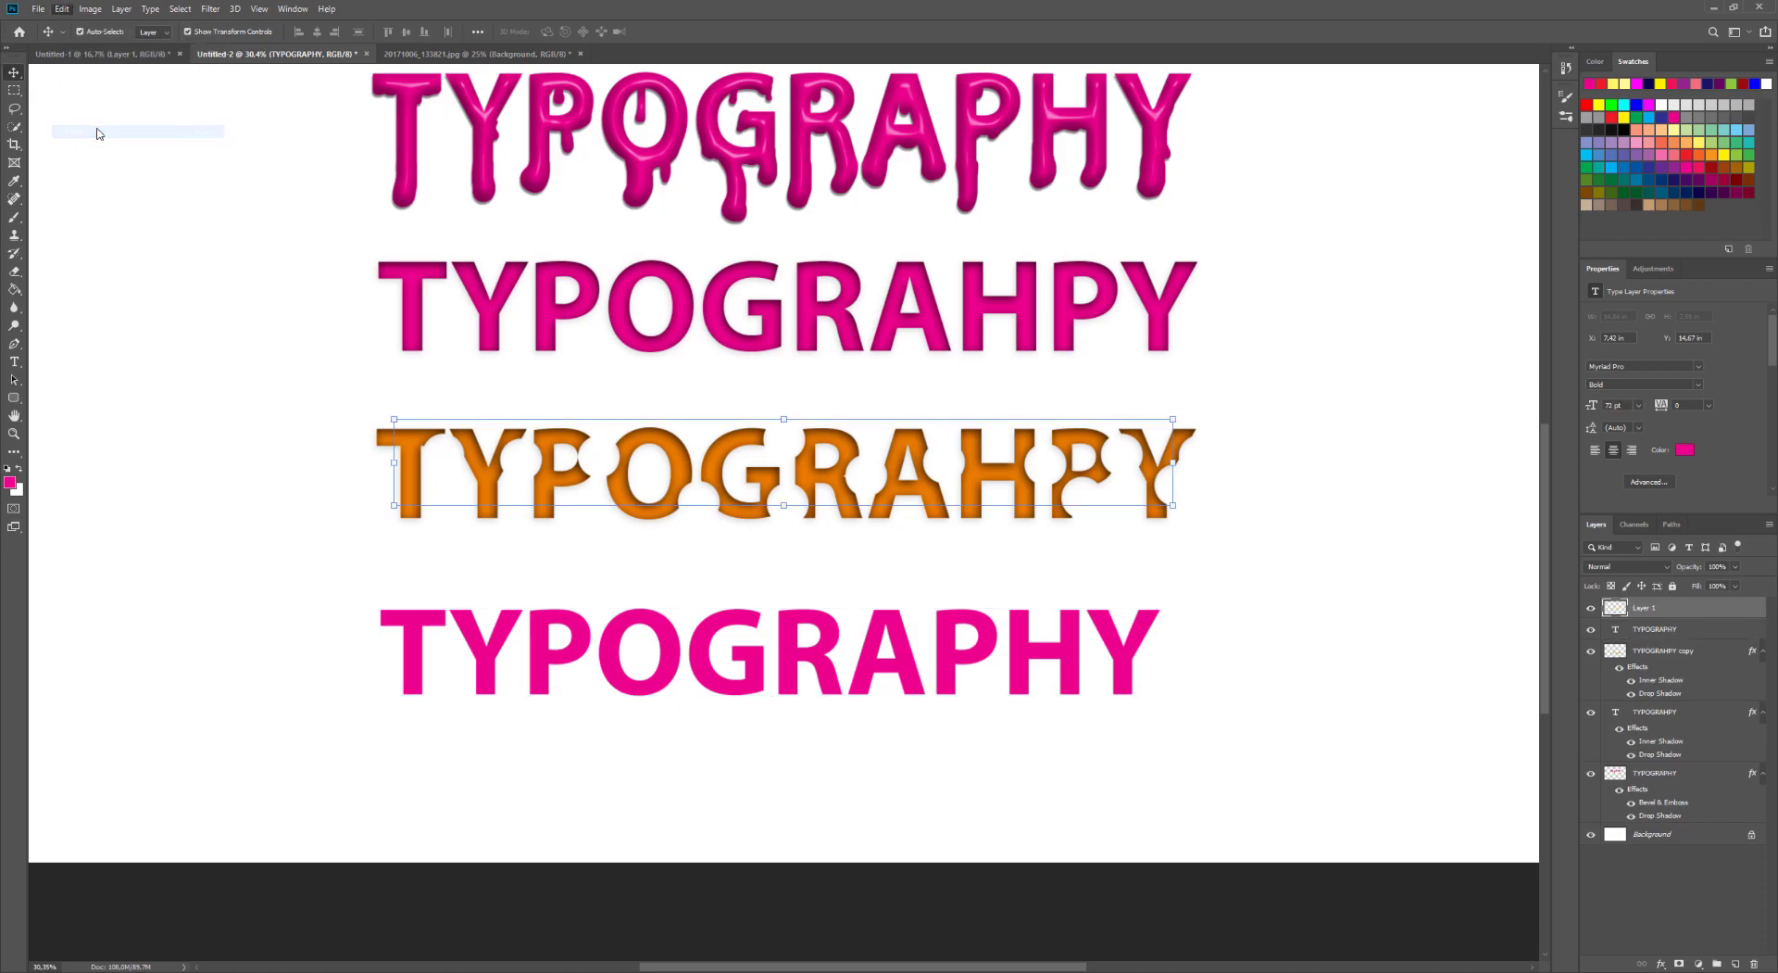
drag(743, 447, 728, 749)
click(795, 667)
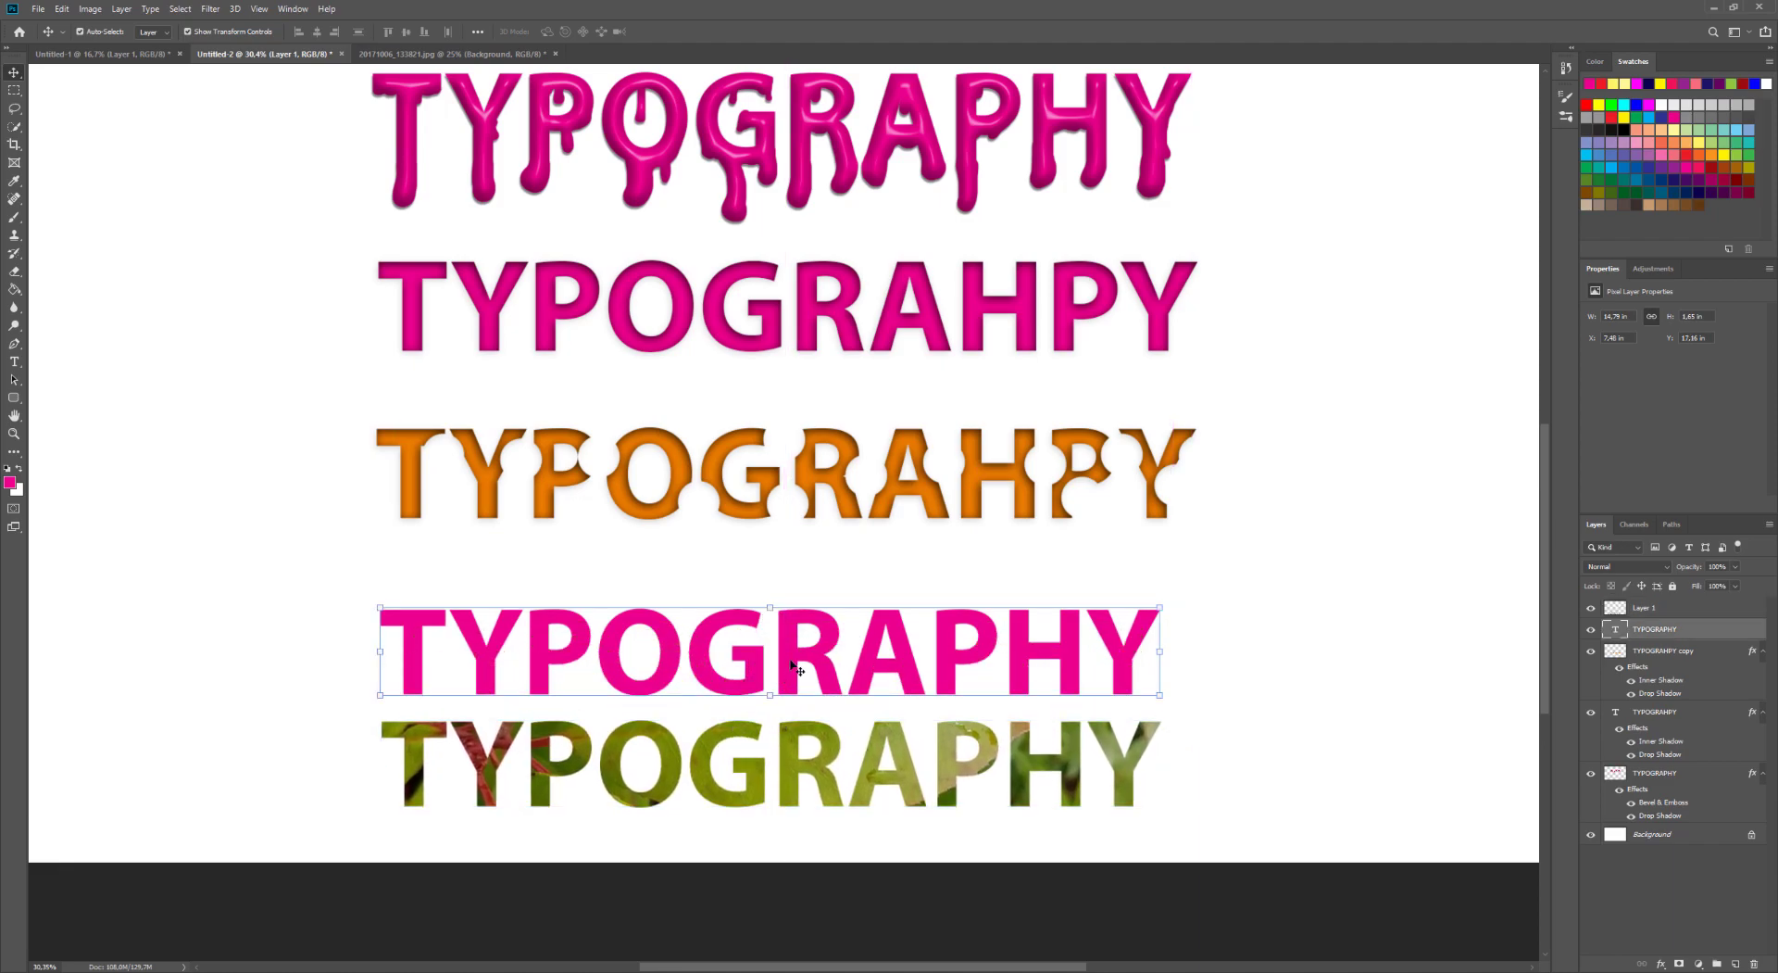
drag(1658, 629, 1753, 963)
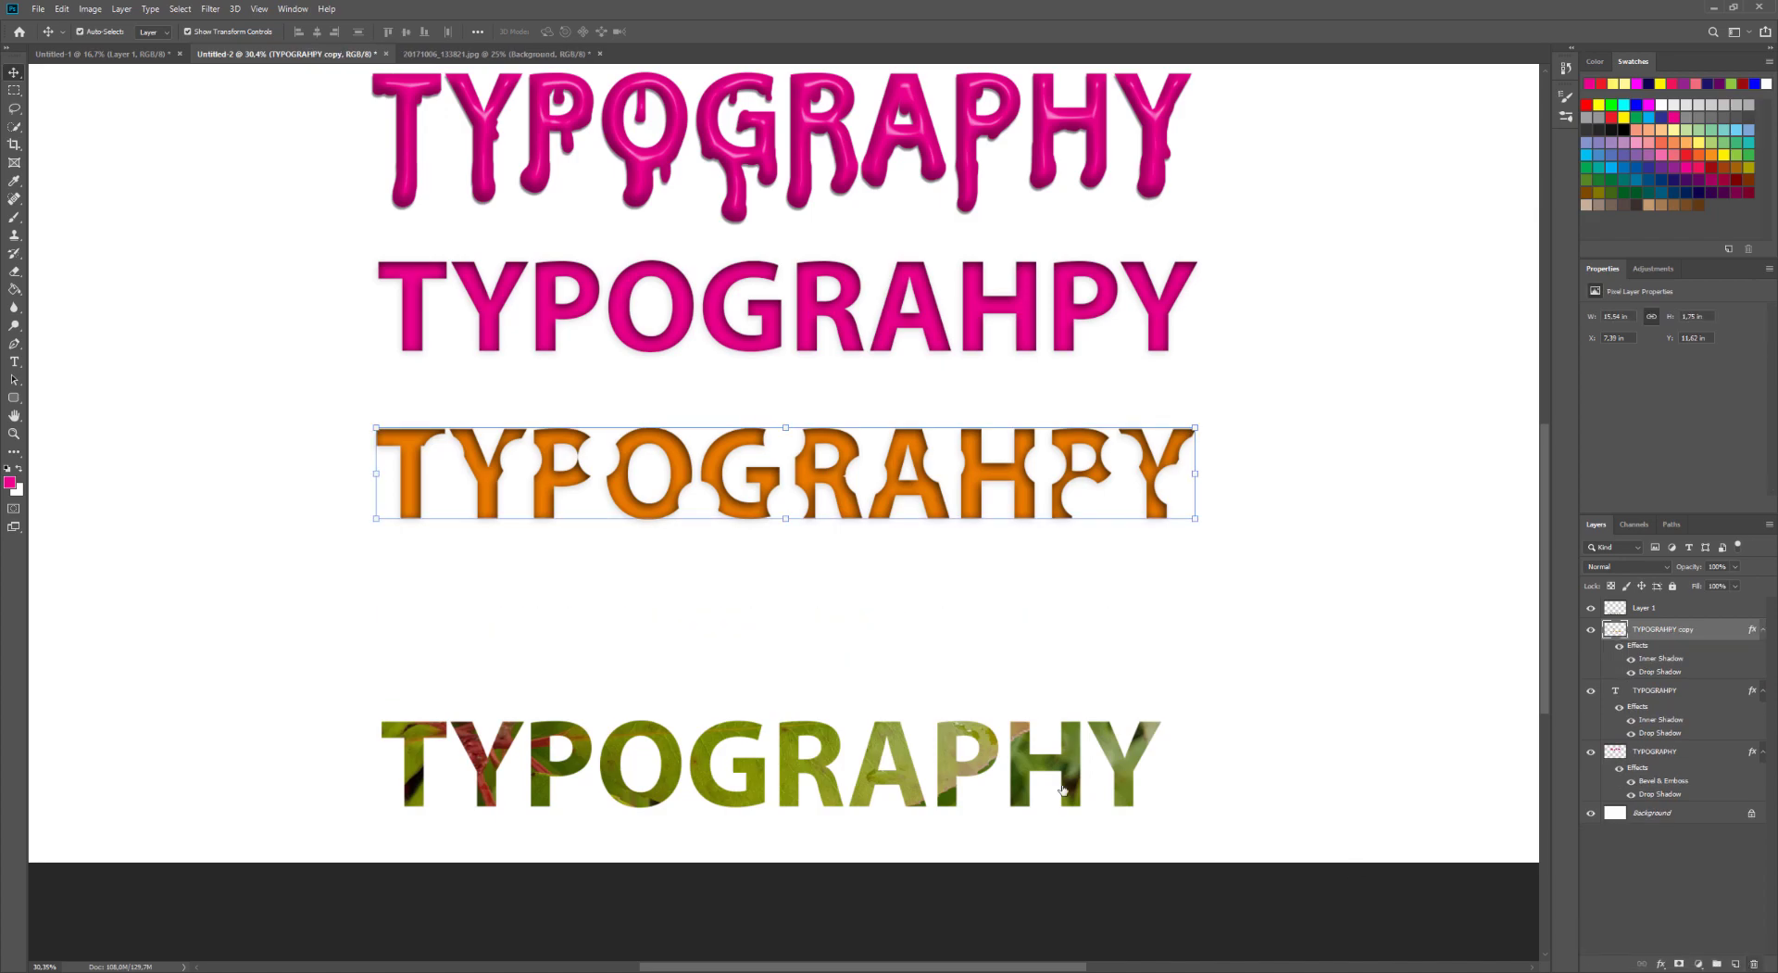
drag(893, 750, 885, 627)
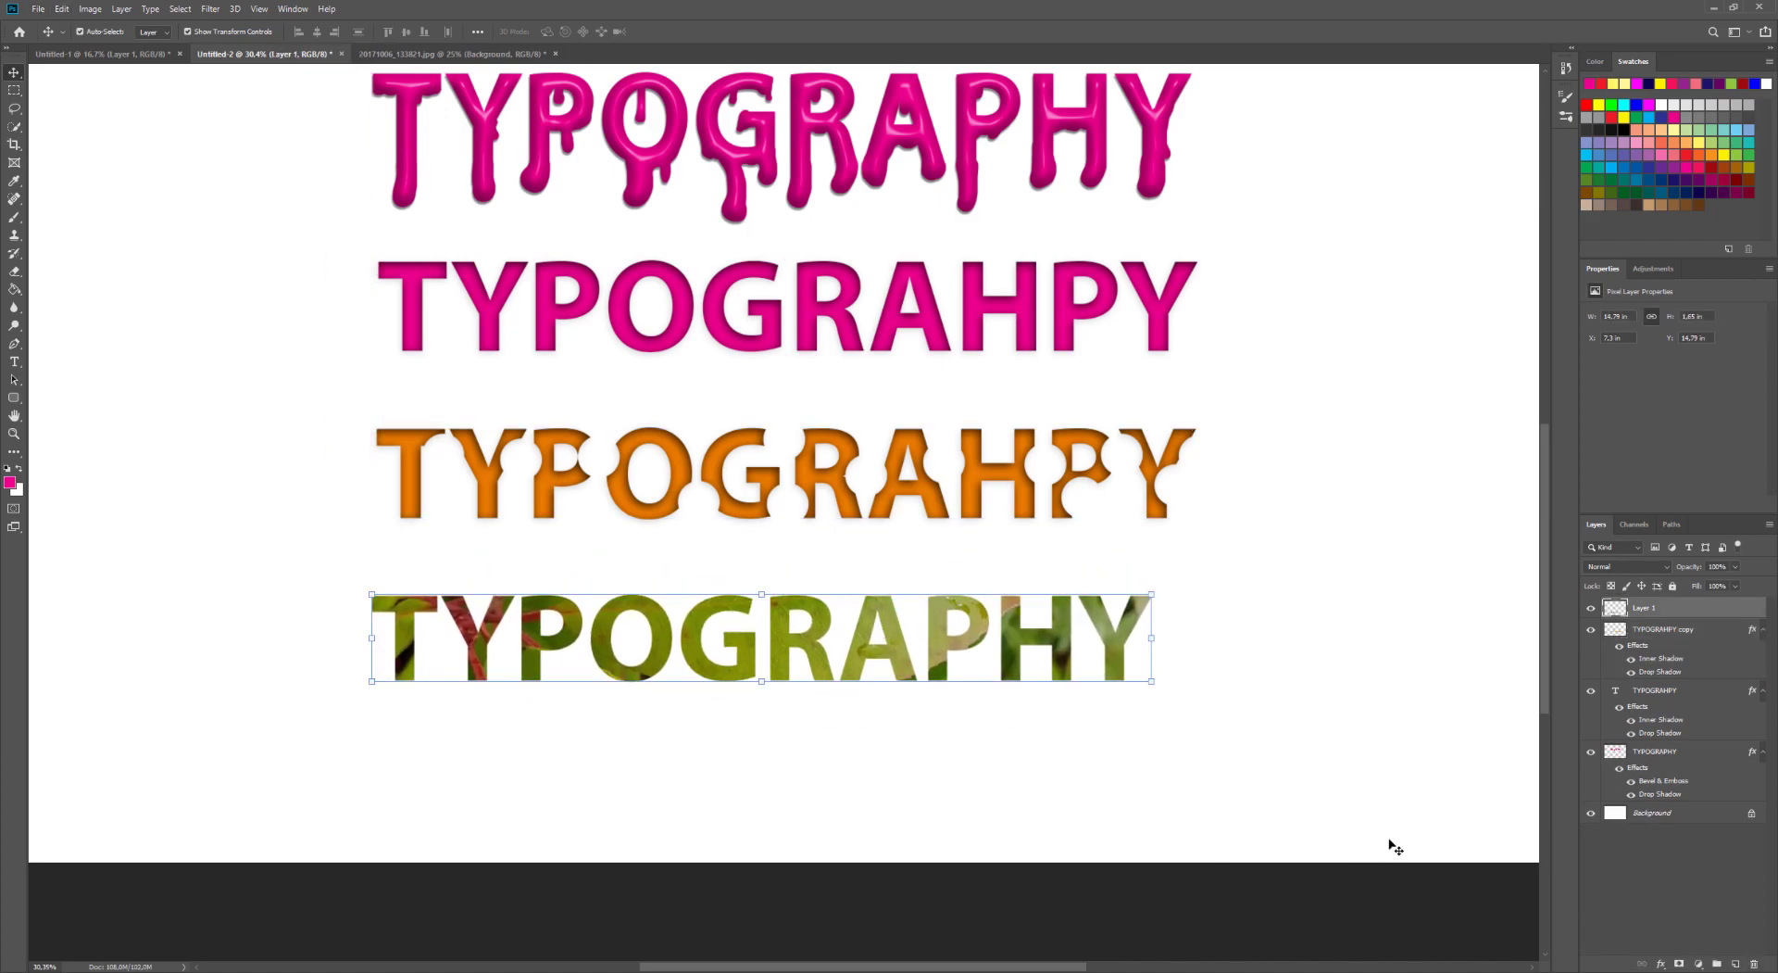
- Add a drop shadow to the leaf-filled lettering with 100% opacity and a slightly larger distance
click(1663, 966)
click(1676, 954)
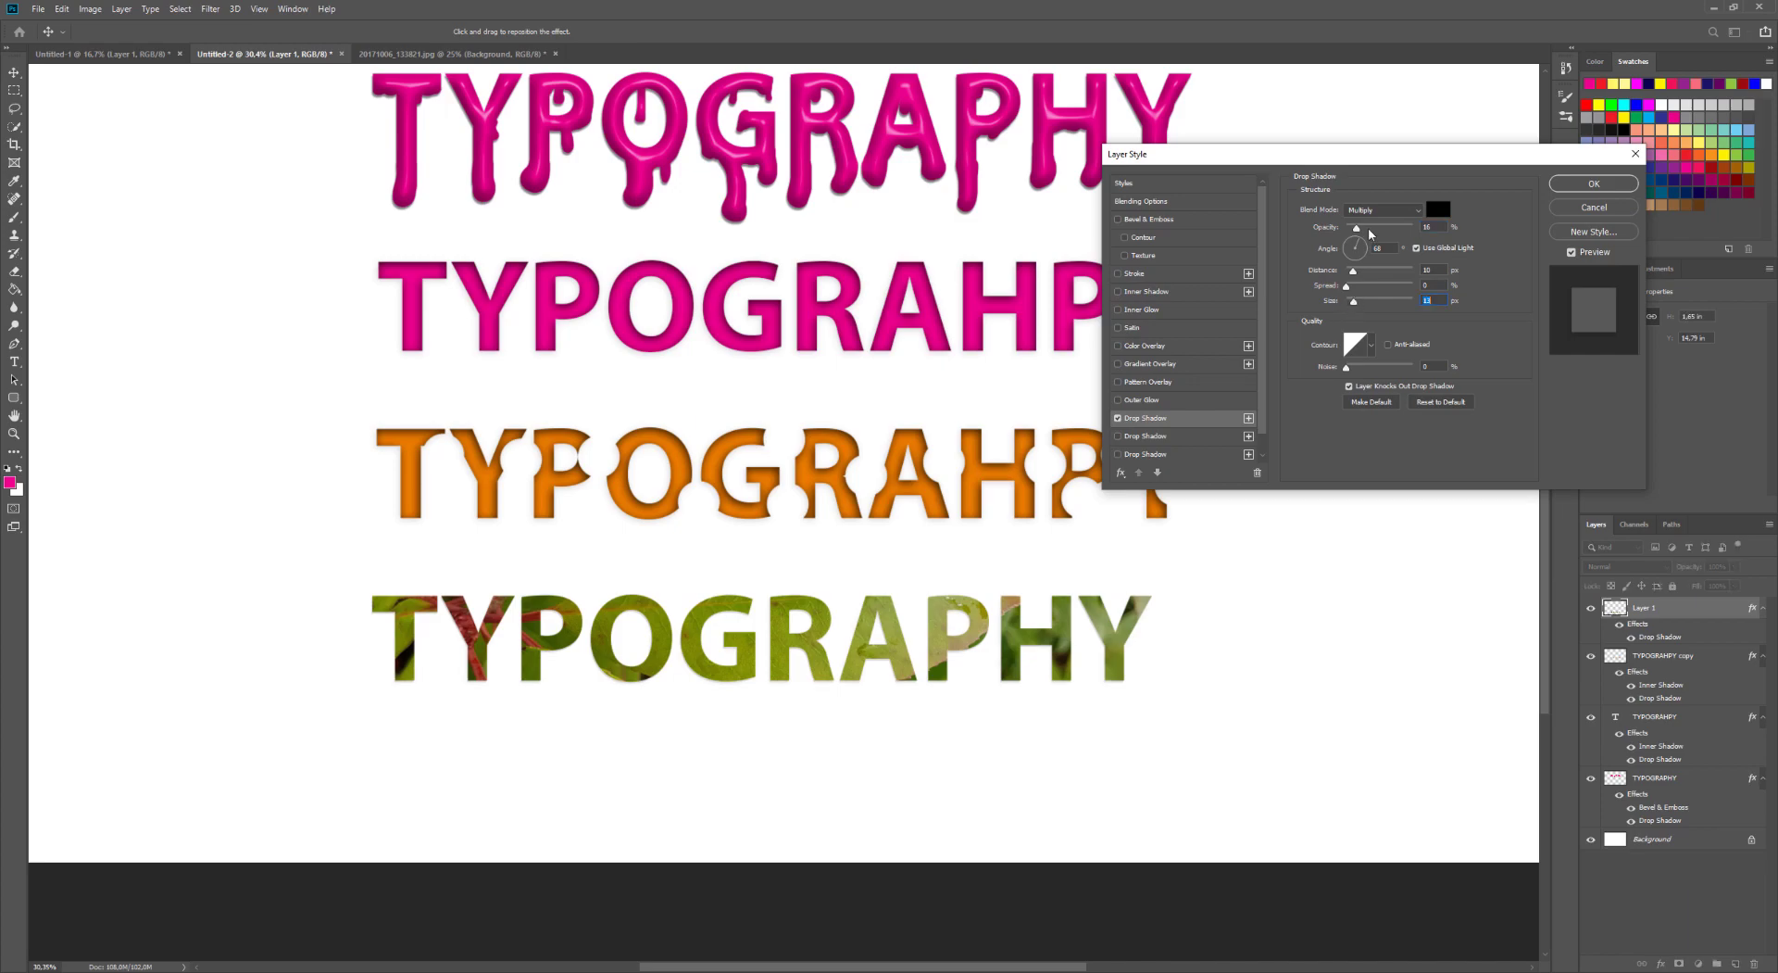
drag(1381, 231, 1413, 231)
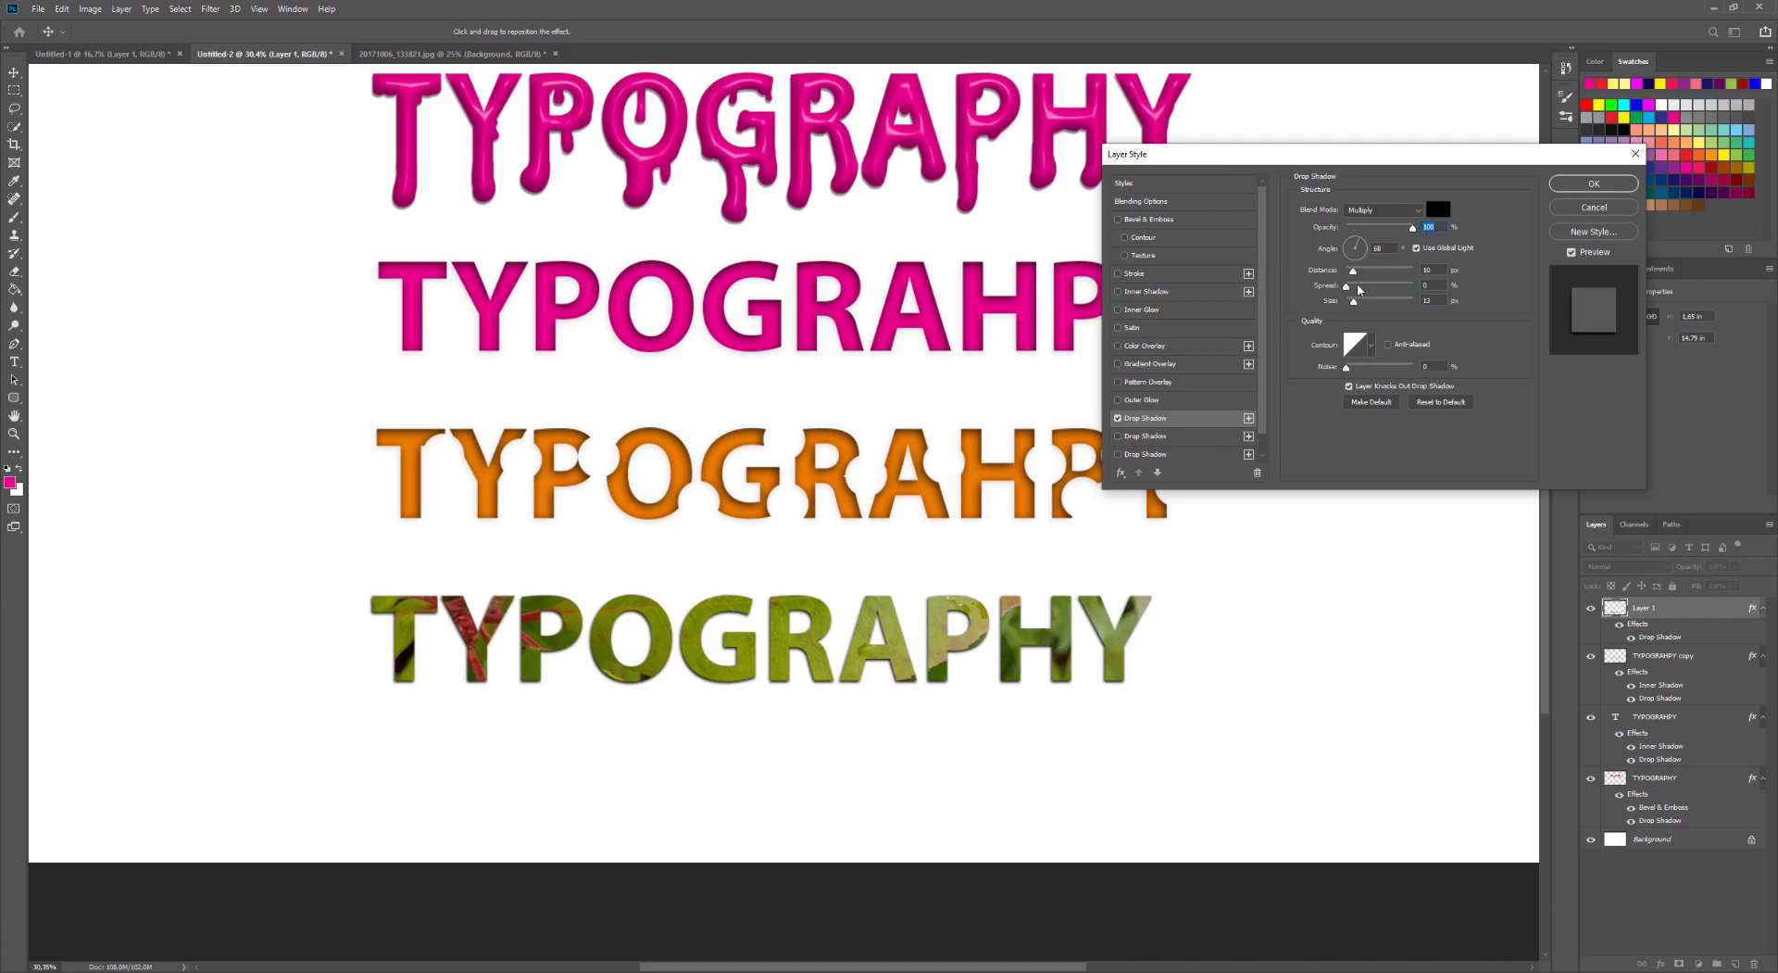
drag(1357, 273, 1359, 275)
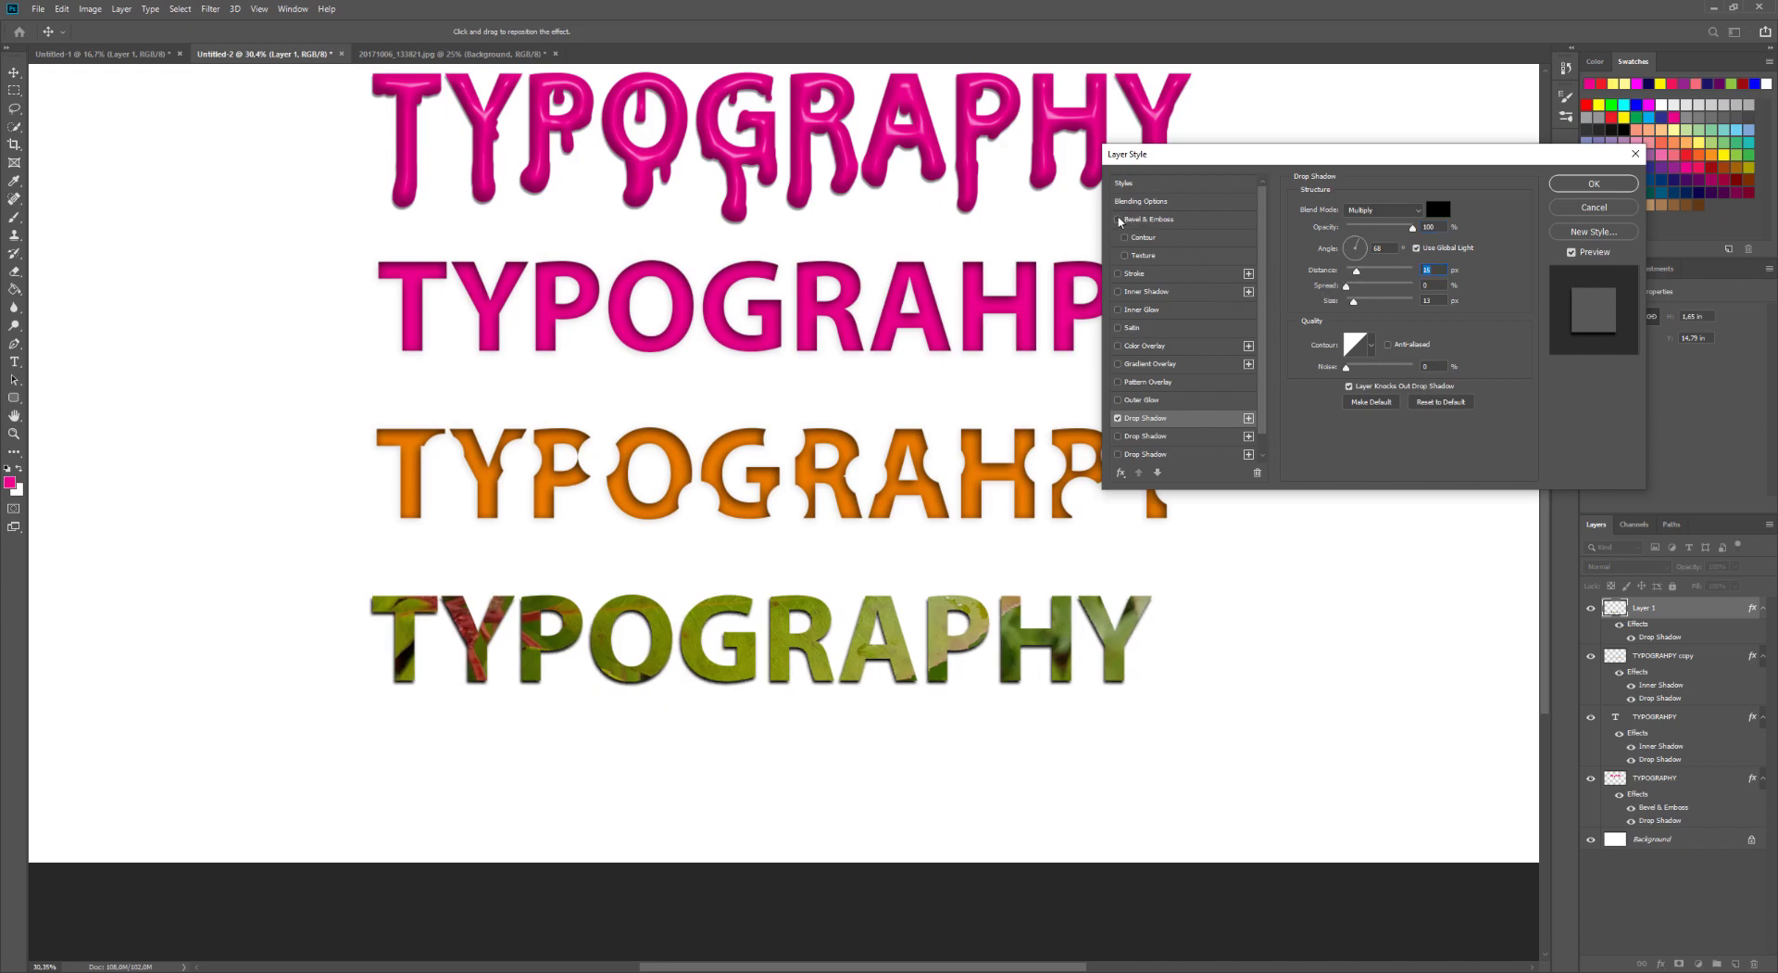
- Try Bevel & Emboss with a different light direction and then Satin on the leaf-filled lettering, switching both off again
click(1118, 220)
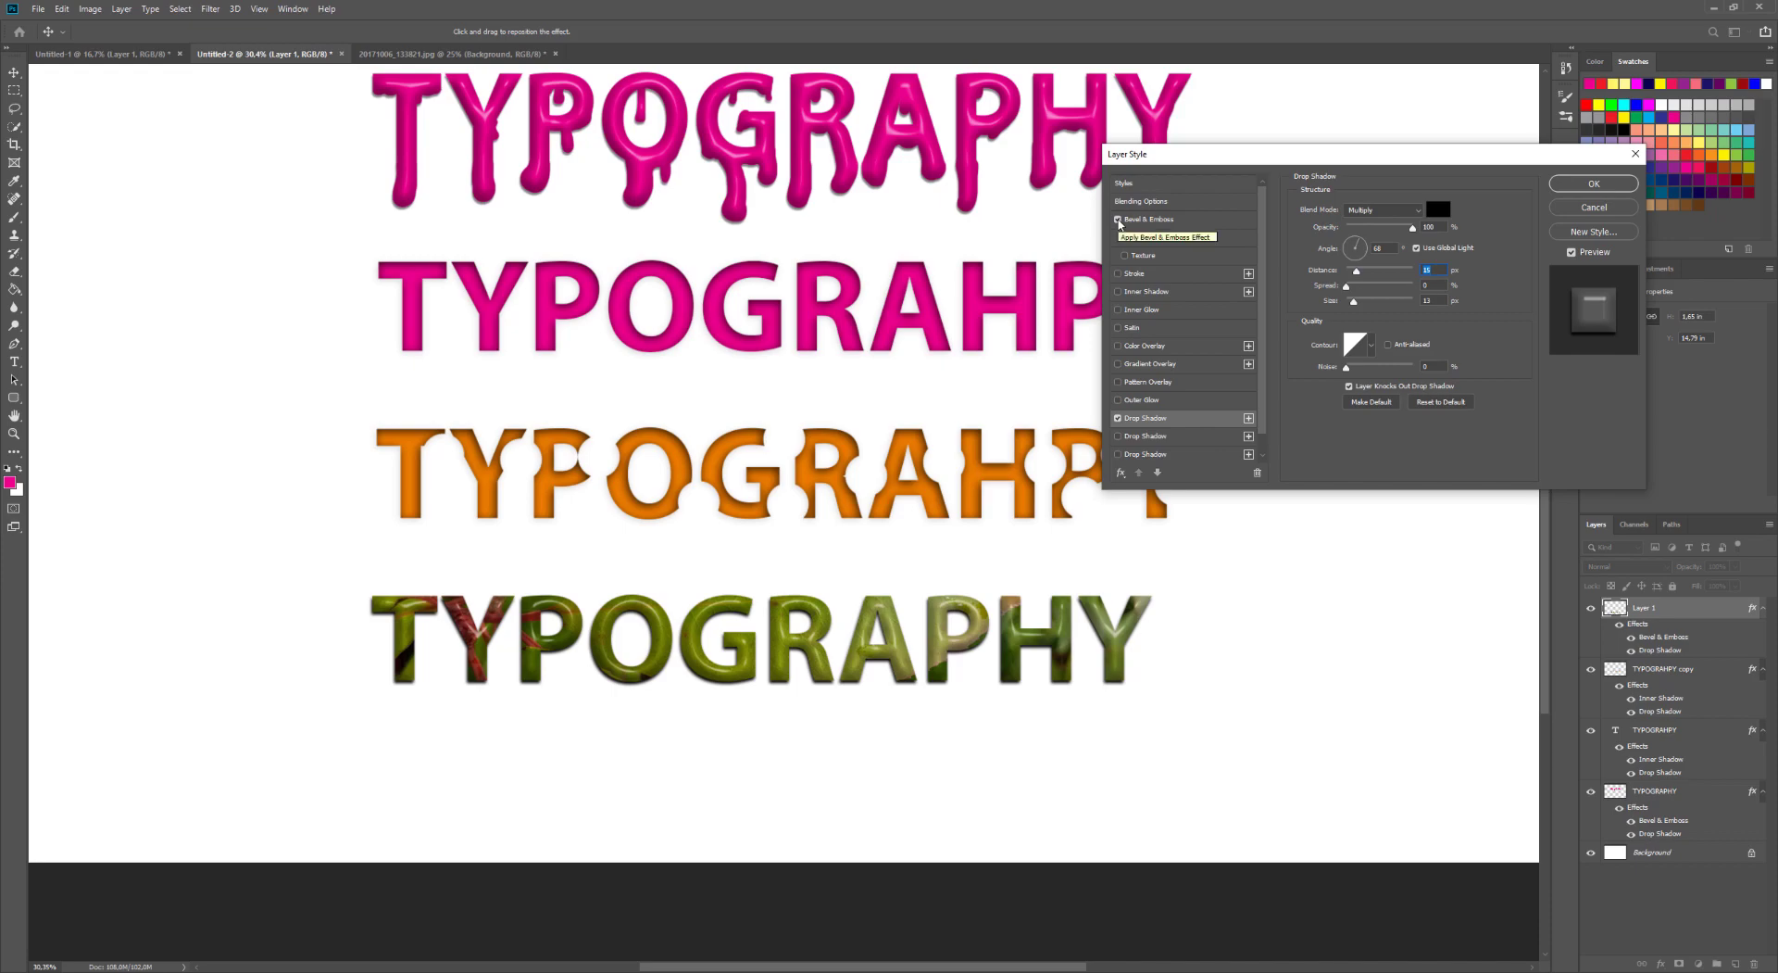
click(1202, 222)
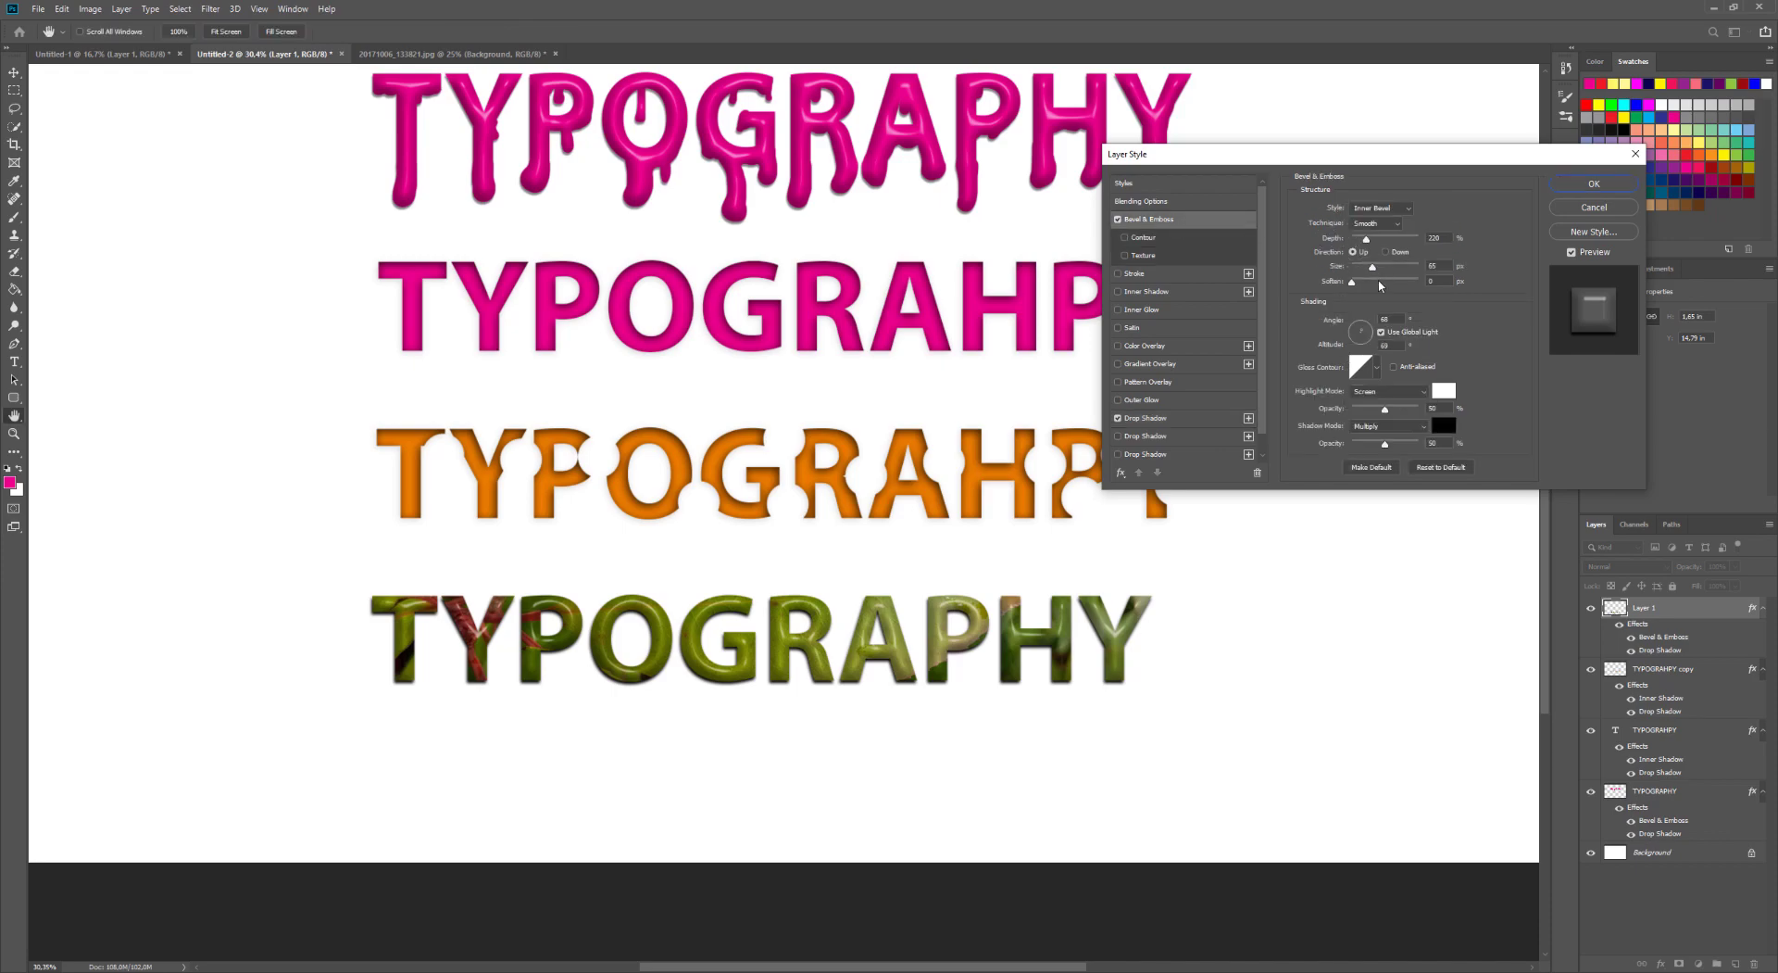
click(1356, 332)
drag(1357, 333, 1365, 332)
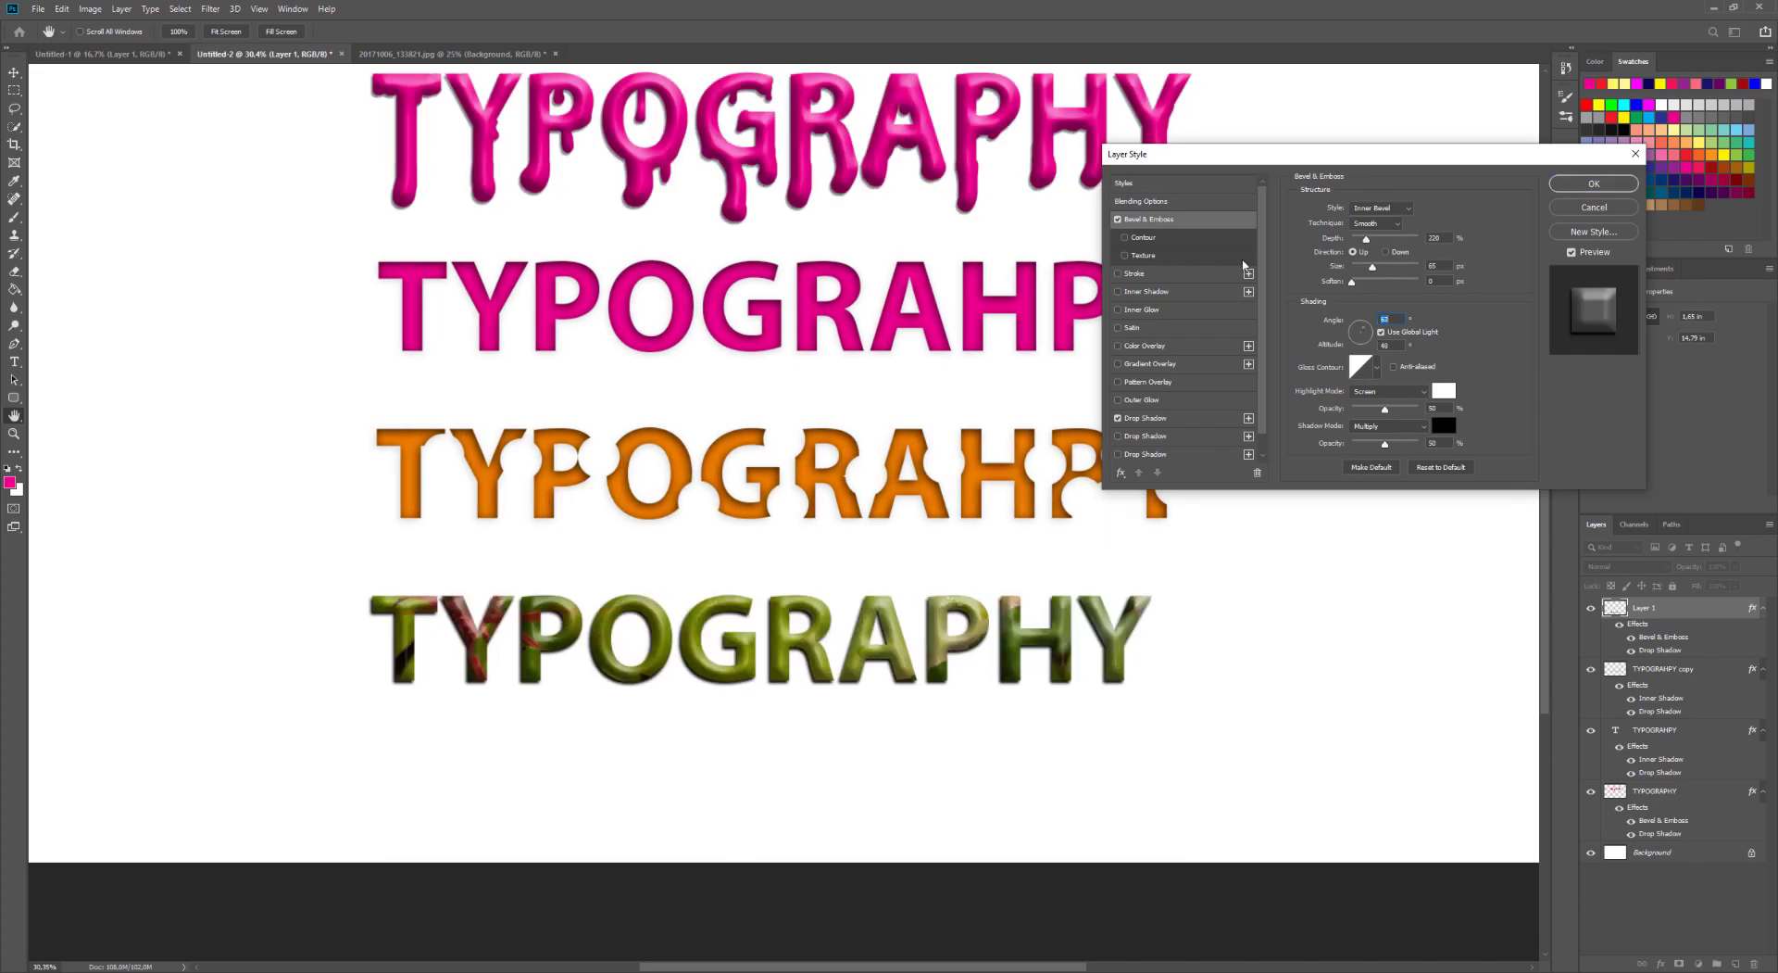
click(1118, 220)
click(1118, 219)
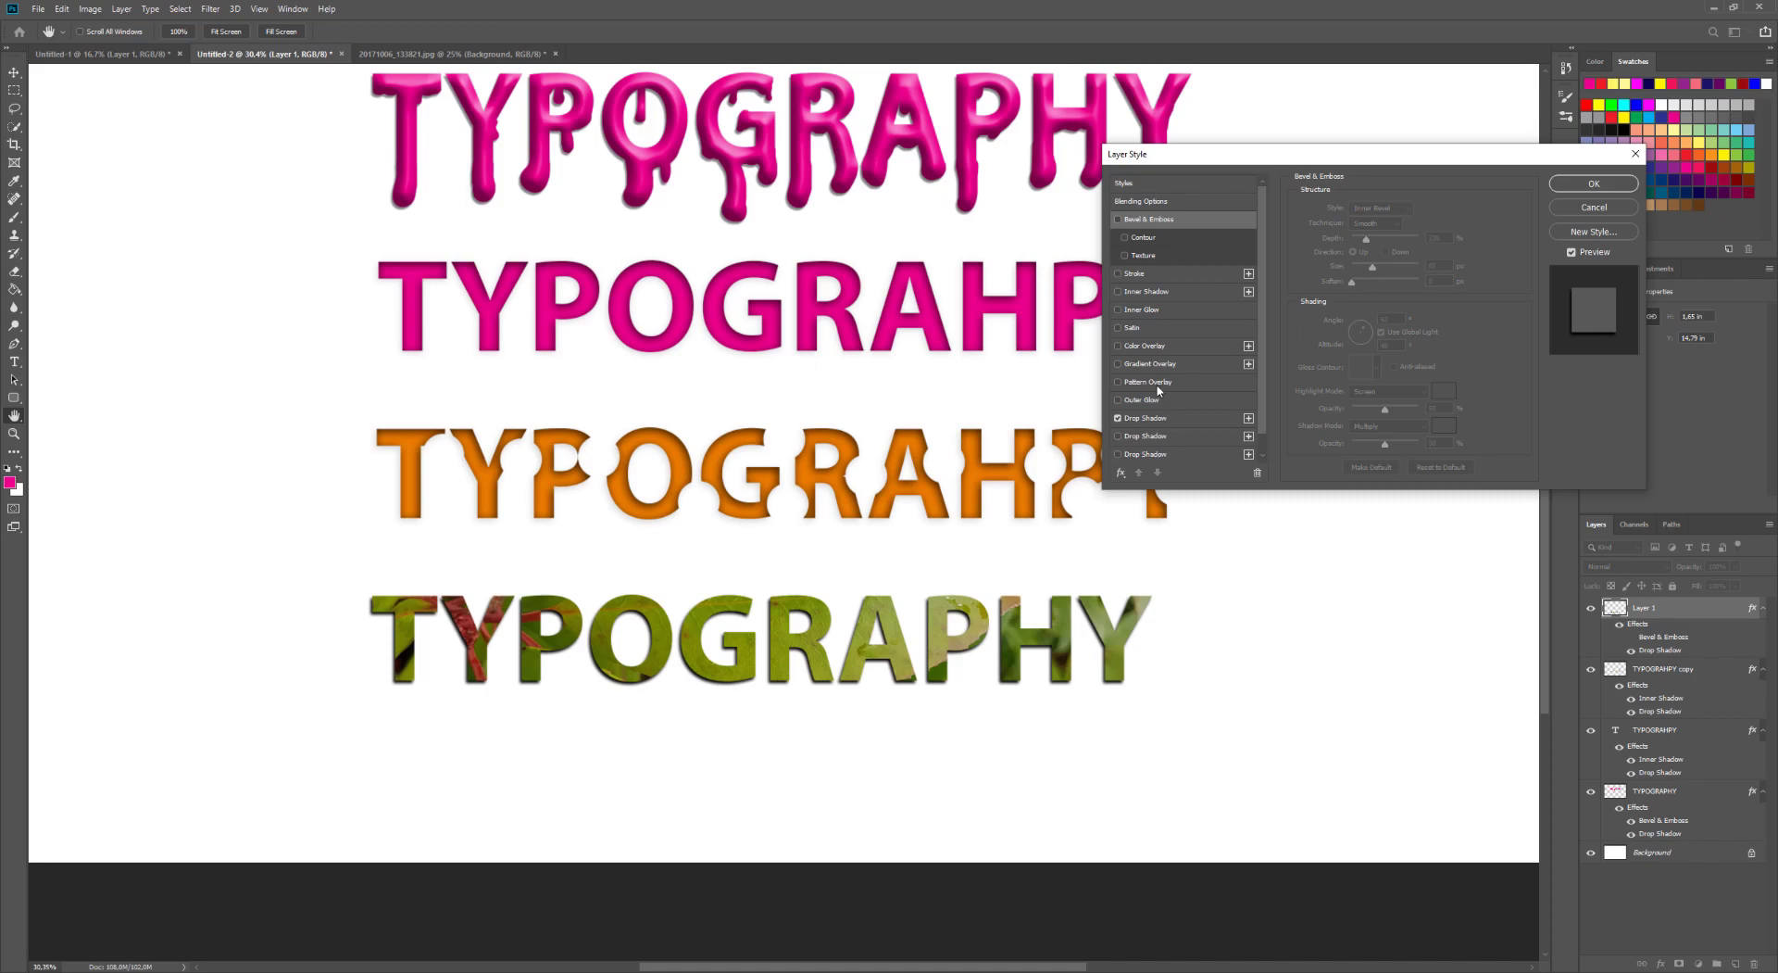
click(1118, 328)
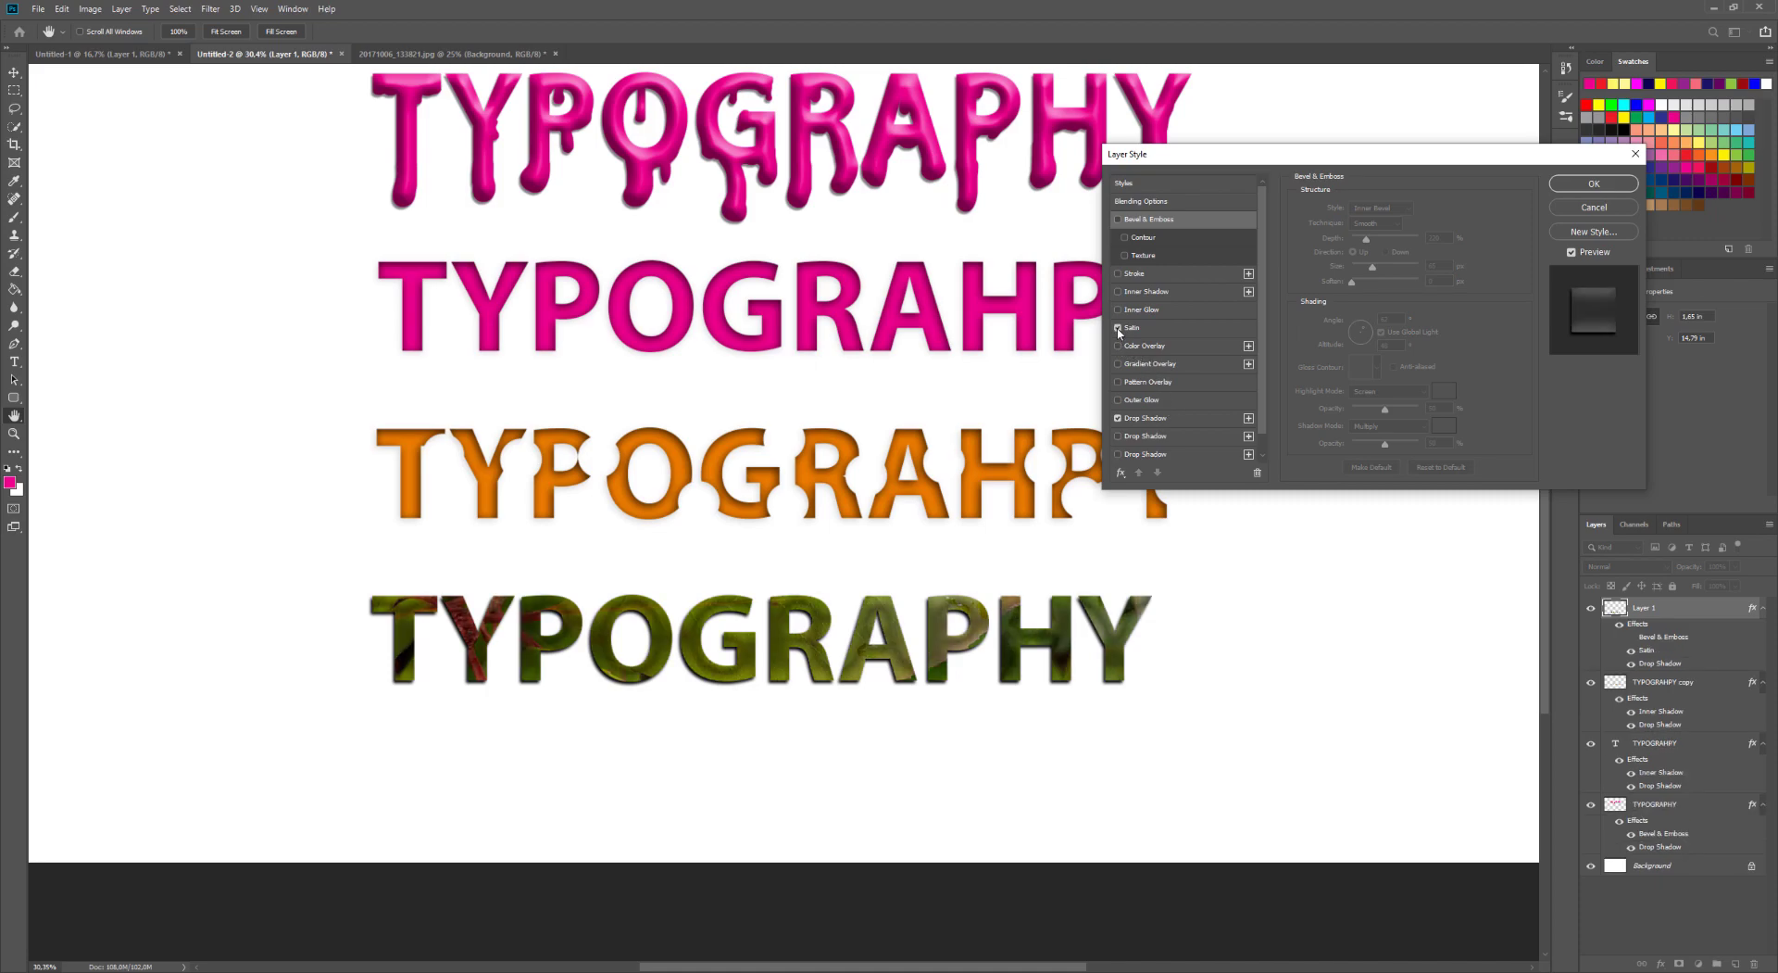
click(1118, 327)
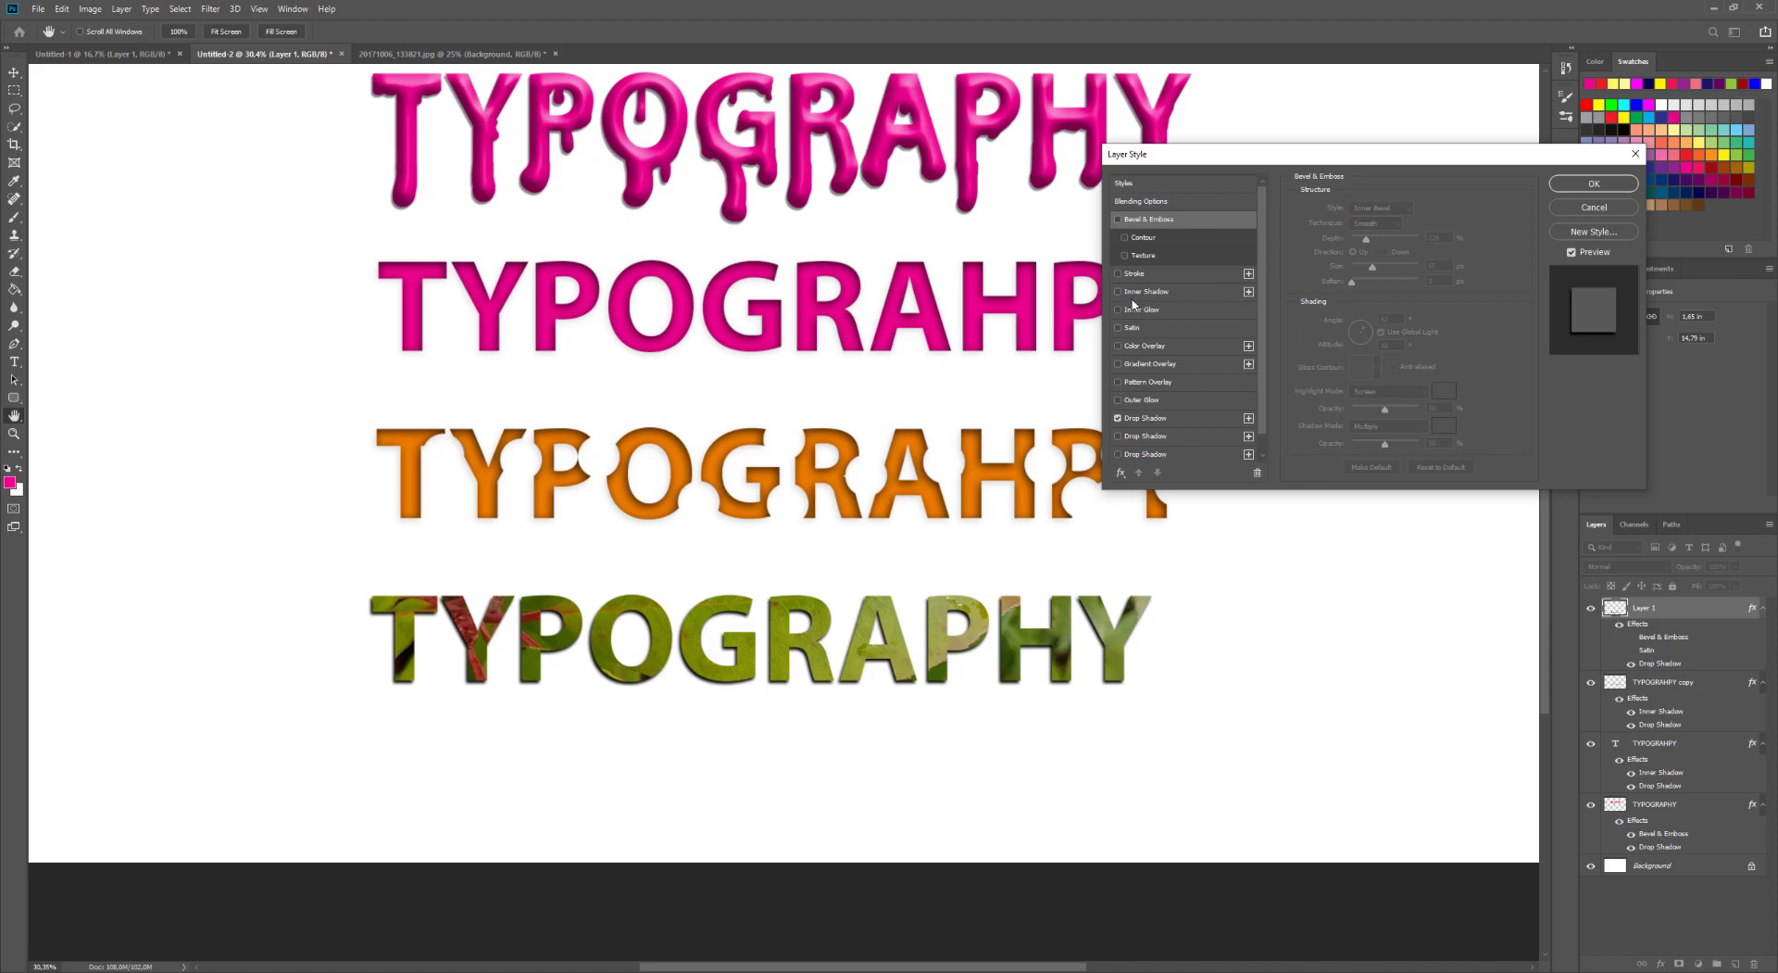
- Add an inner shadow with a reduced size to the leaf-filled lettering and apply the layer style
click(1119, 292)
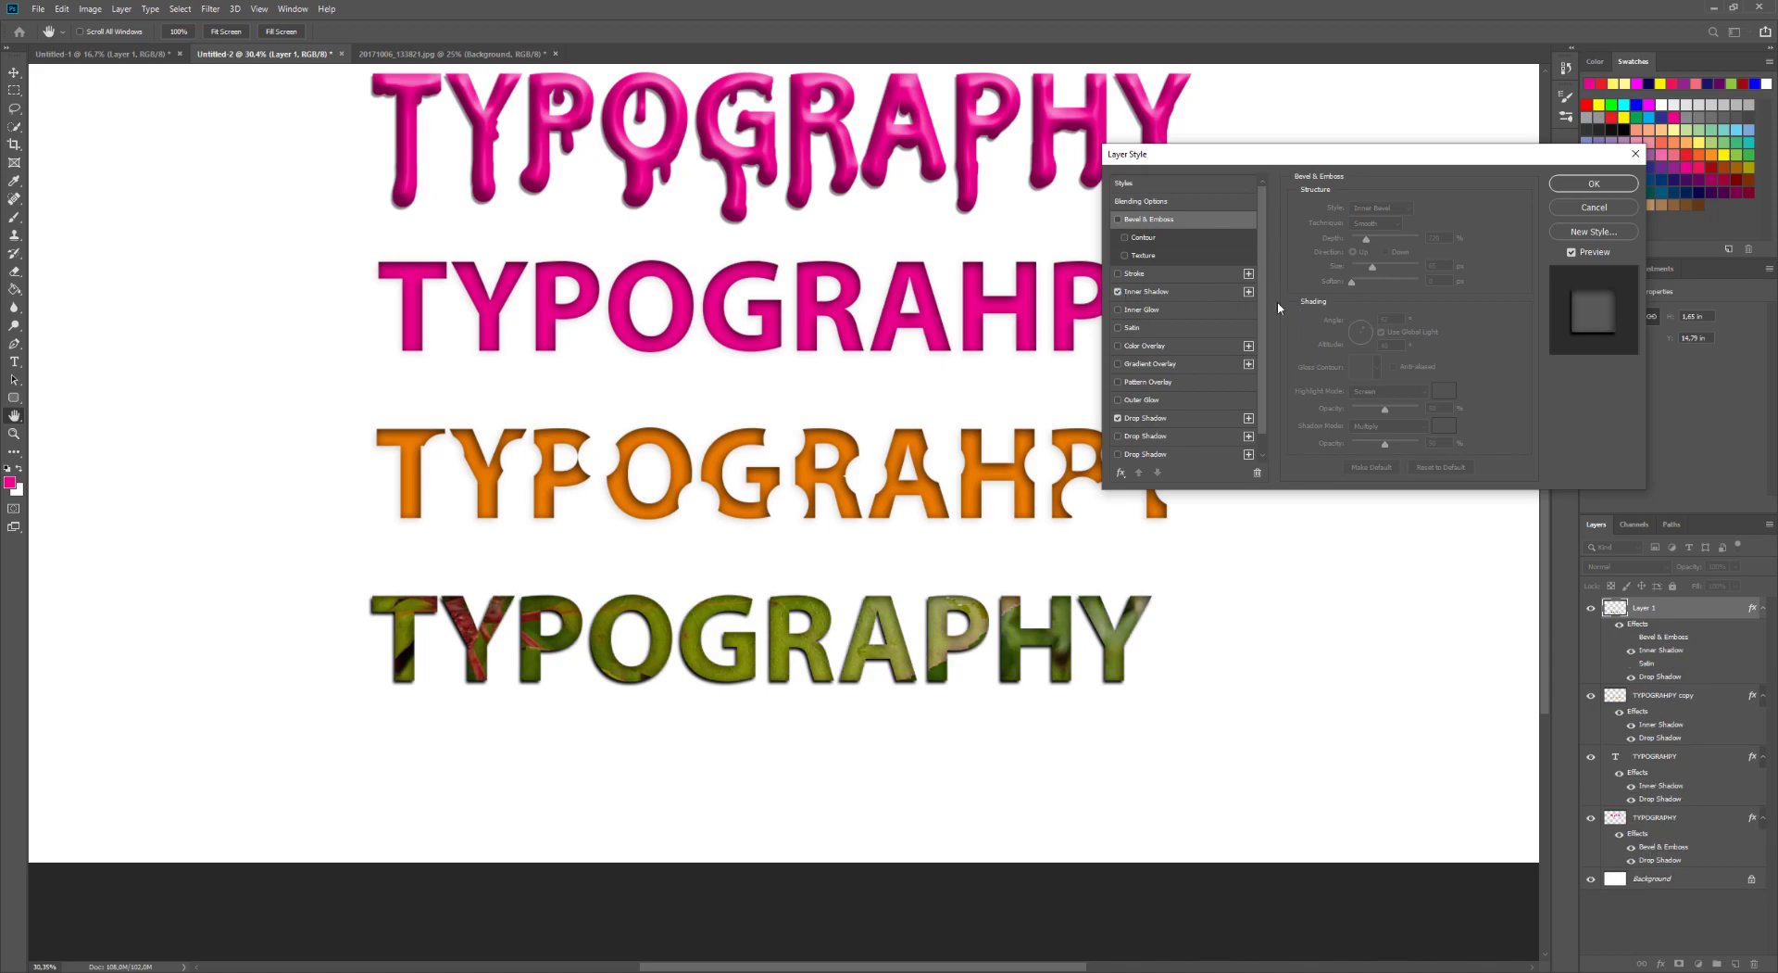
click(1172, 295)
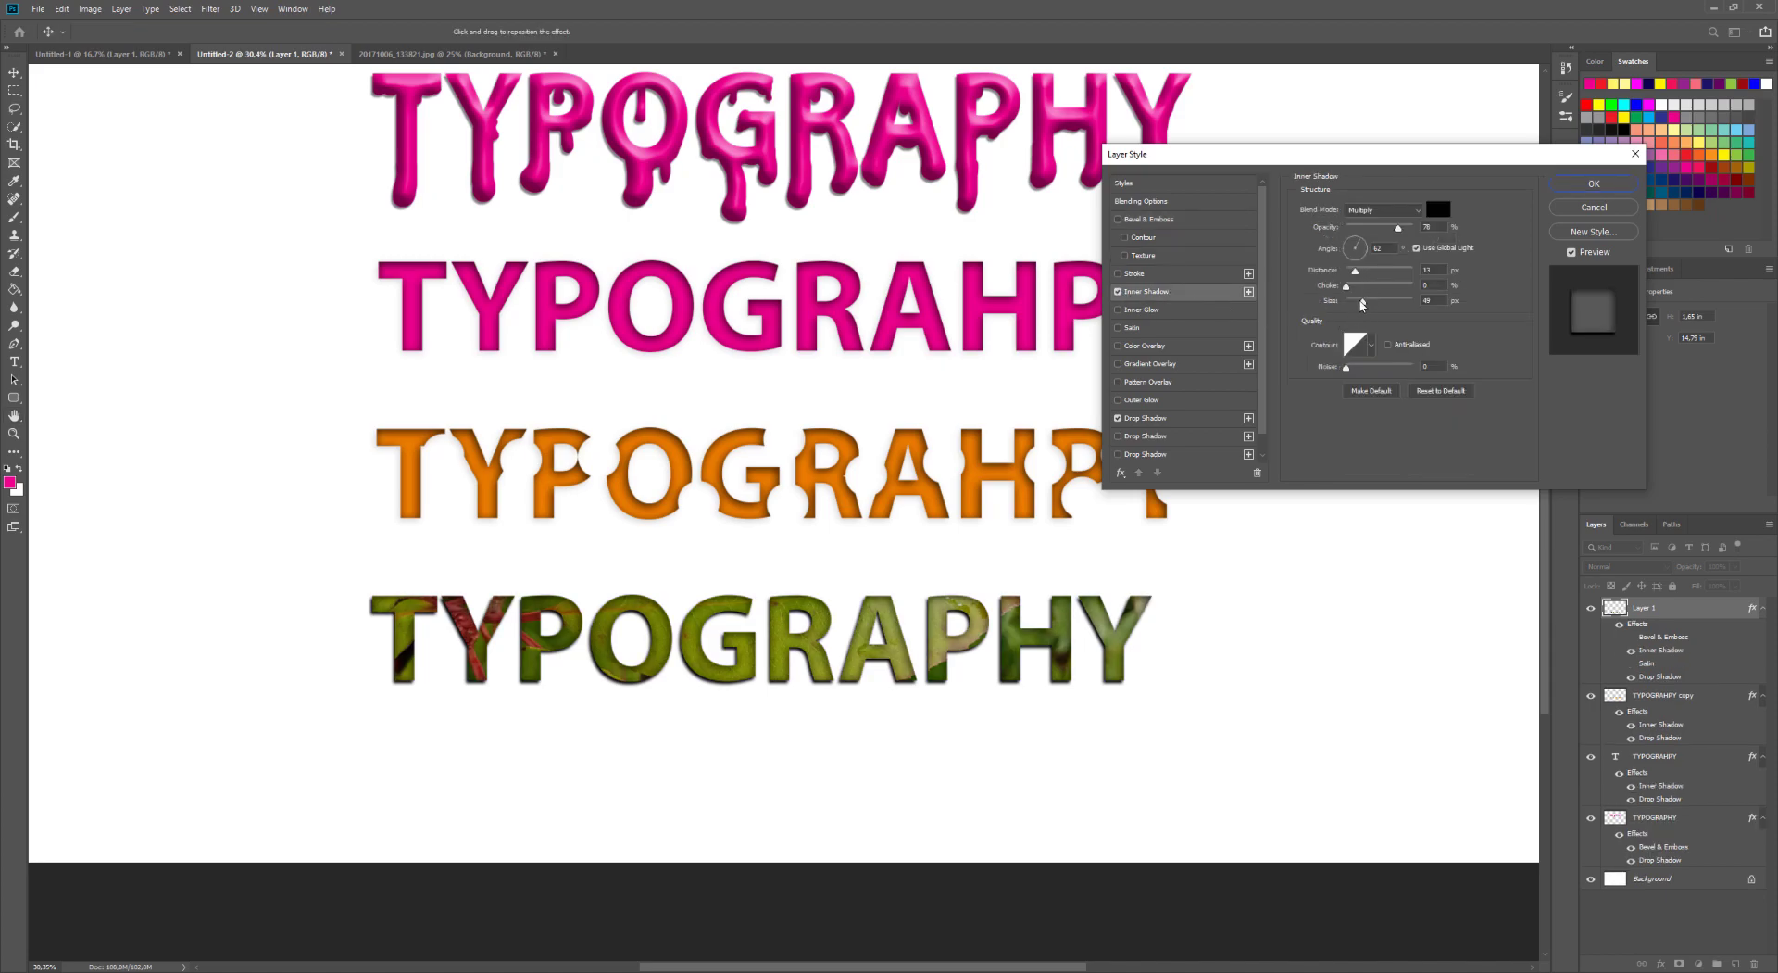
drag(1361, 304, 1353, 307)
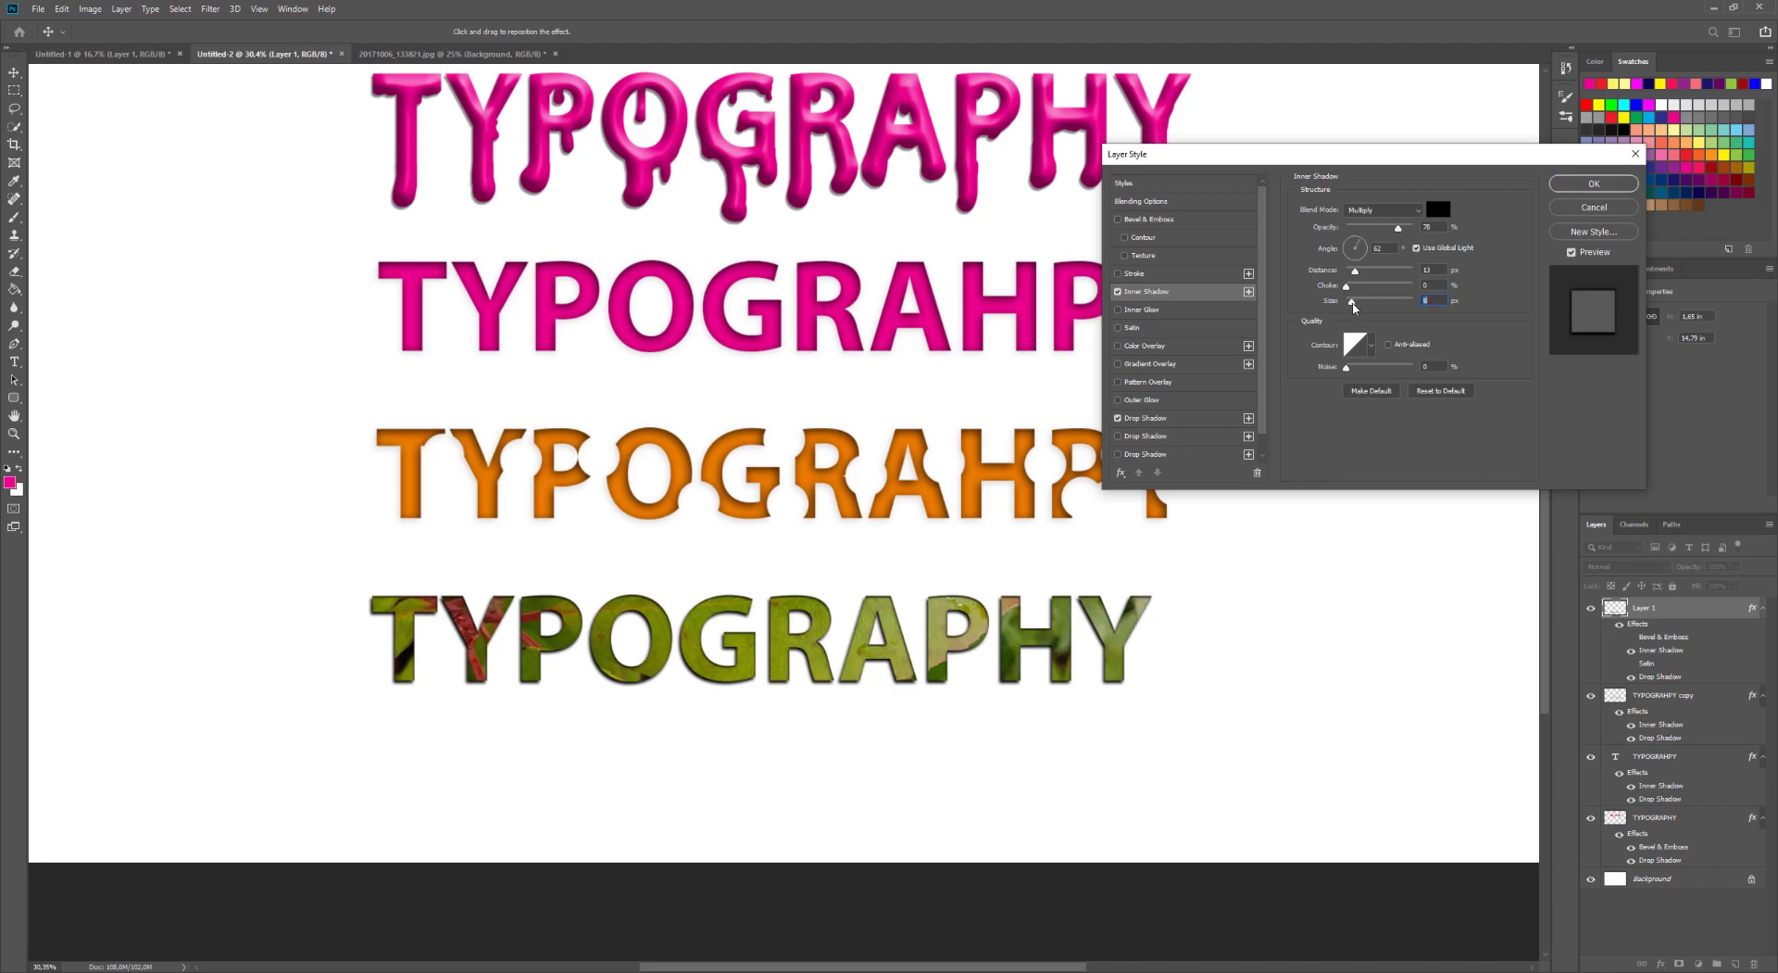
click(1594, 183)
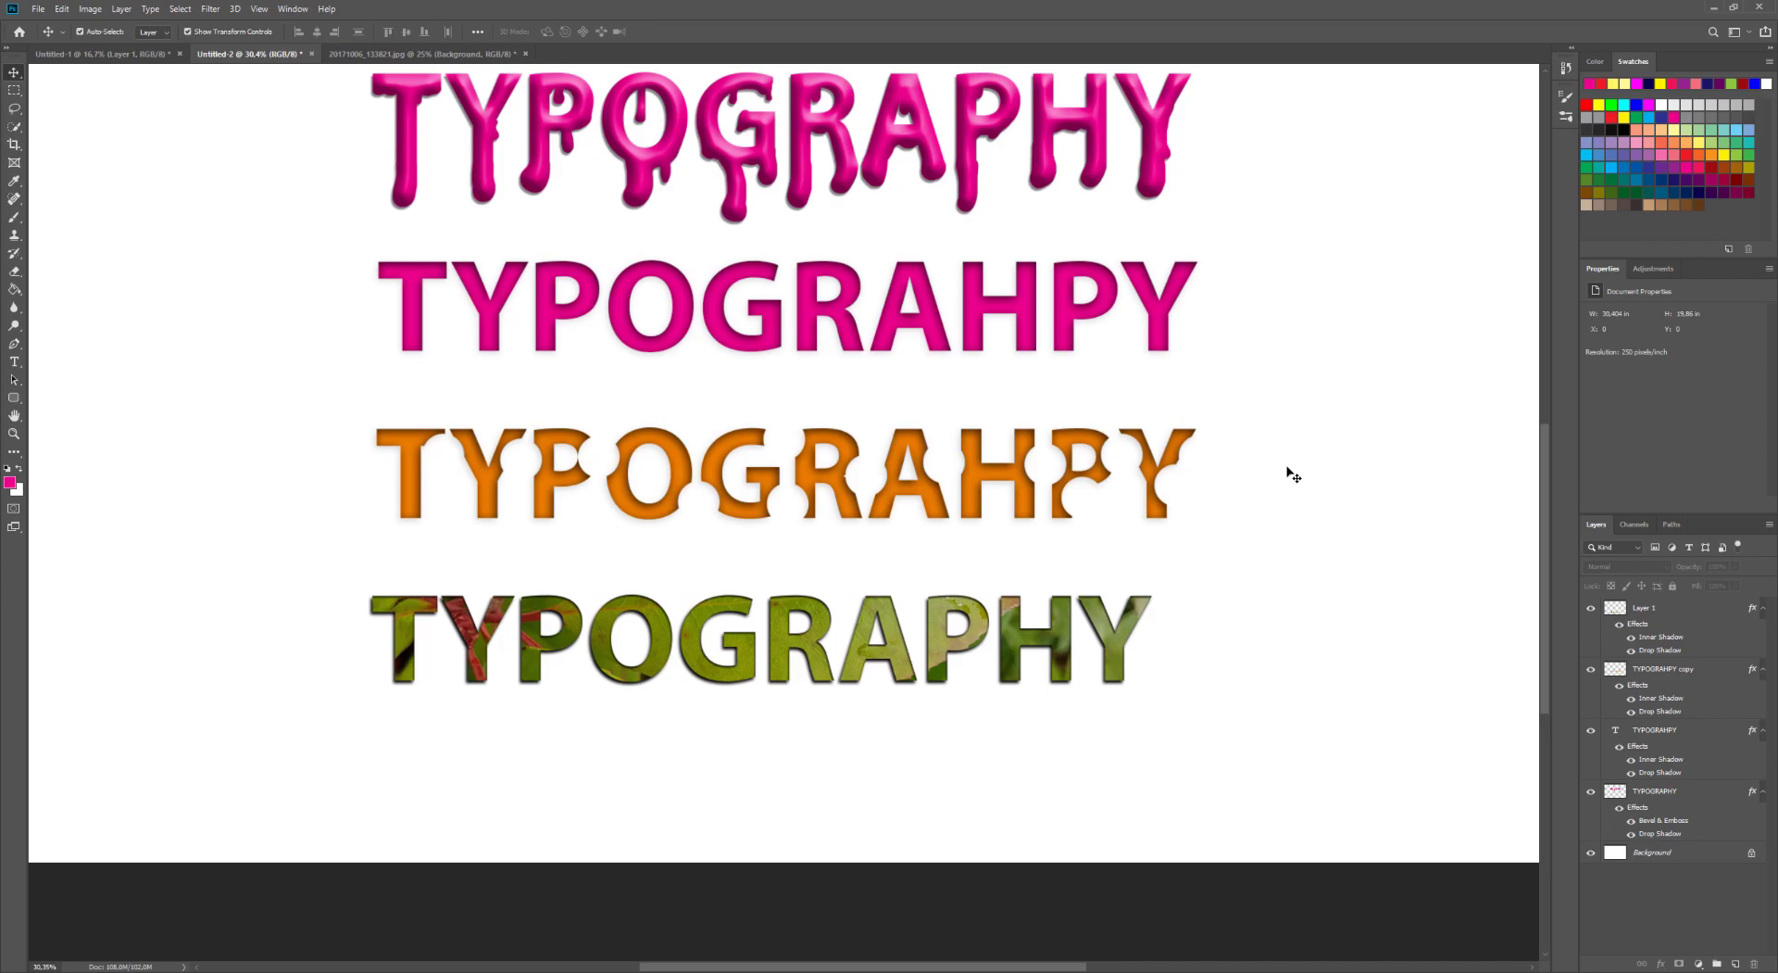
- Select all four words and move them together about 1.5 in up the canvas
key(ctrl+0)
drag(1167, 875, 830, 248)
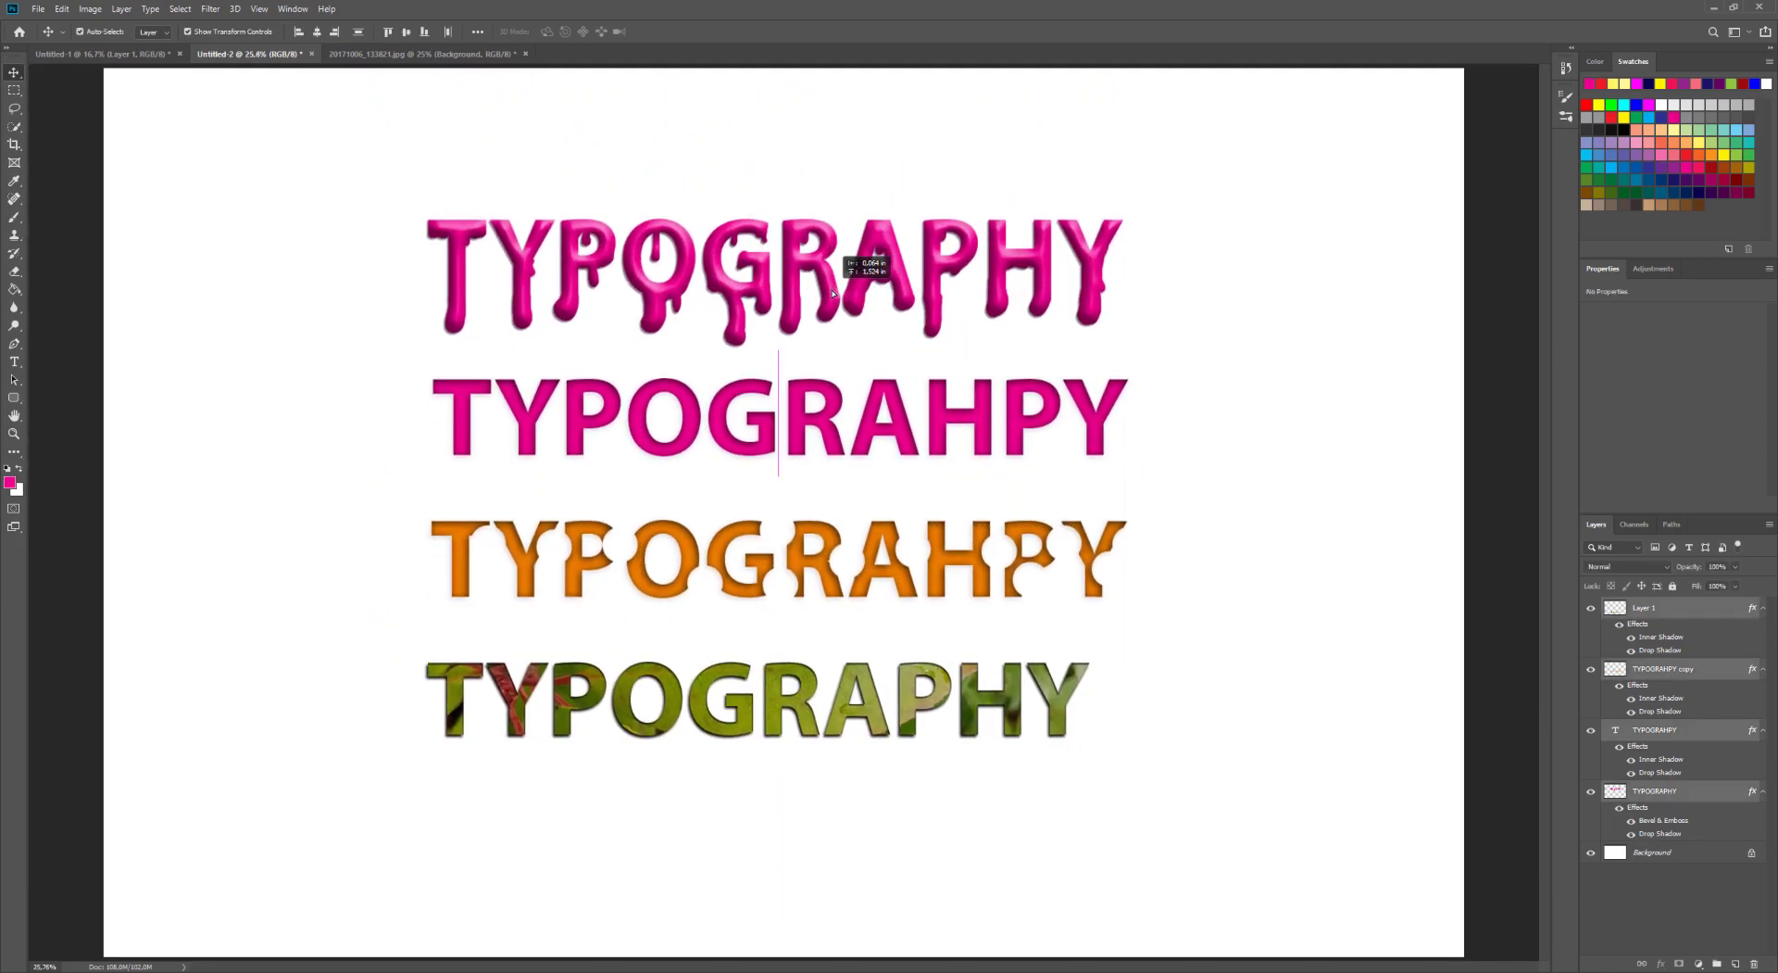
click(1274, 473)
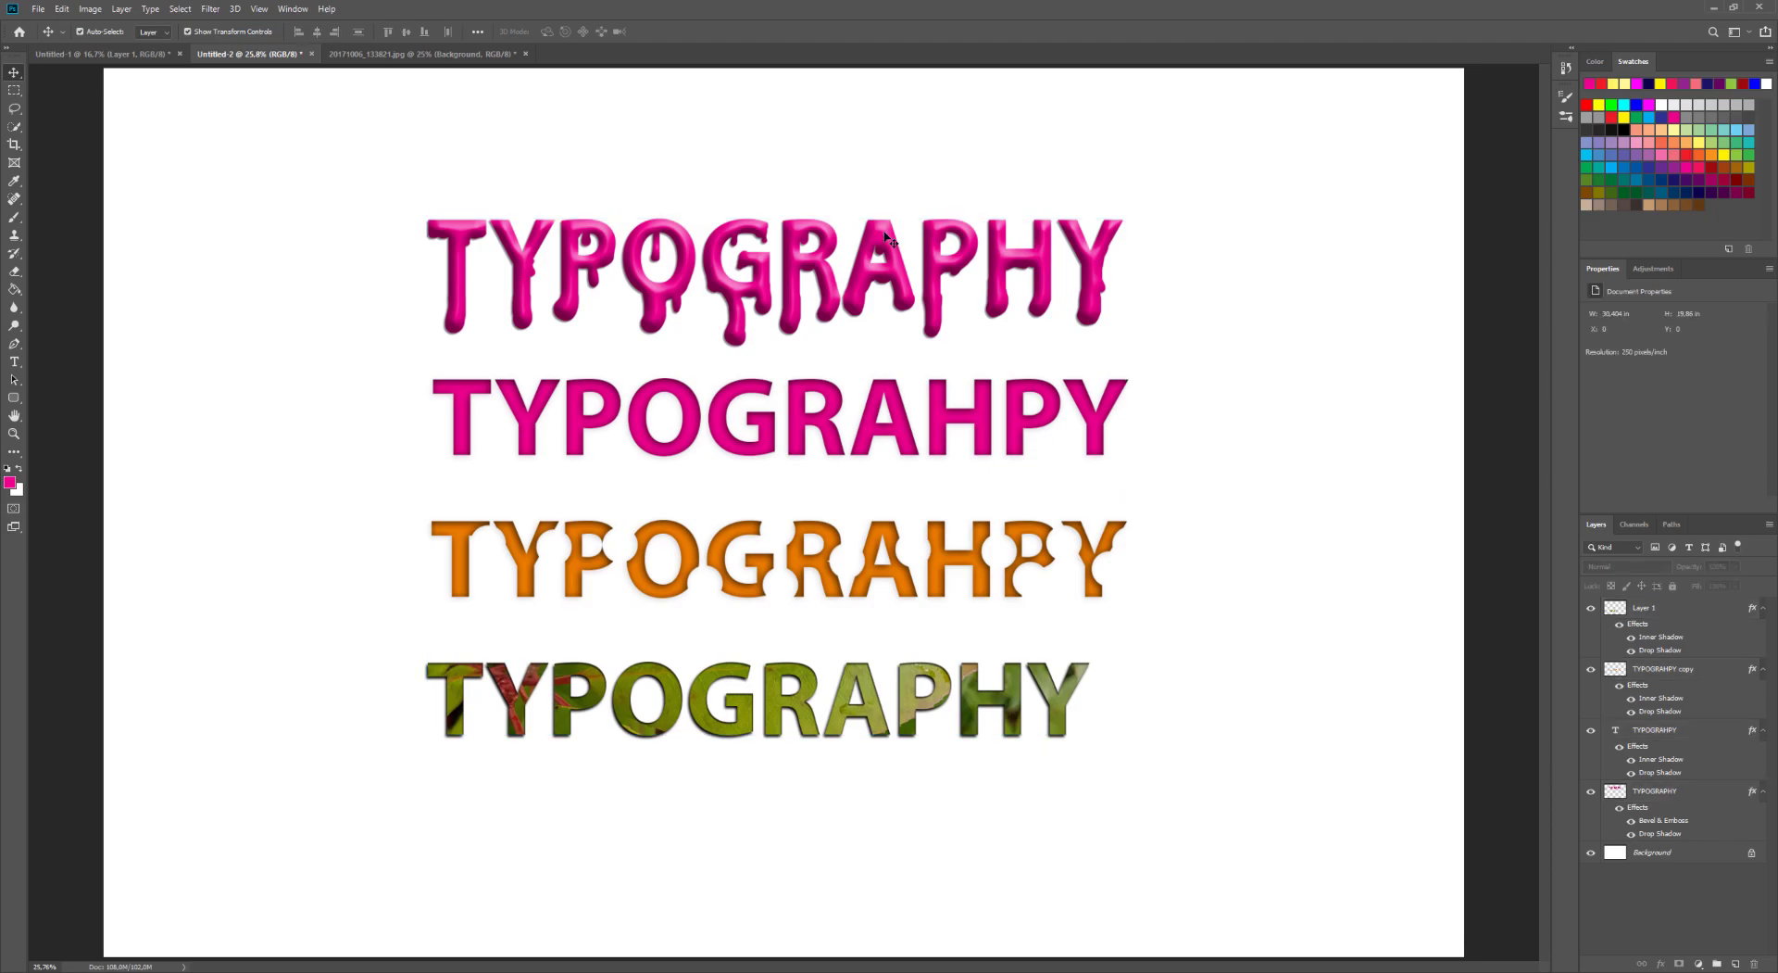
- Edit the dripping word's Bevel & Emboss to light it from below at about -77°, with size 70 px and slightly less depth
click(936, 256)
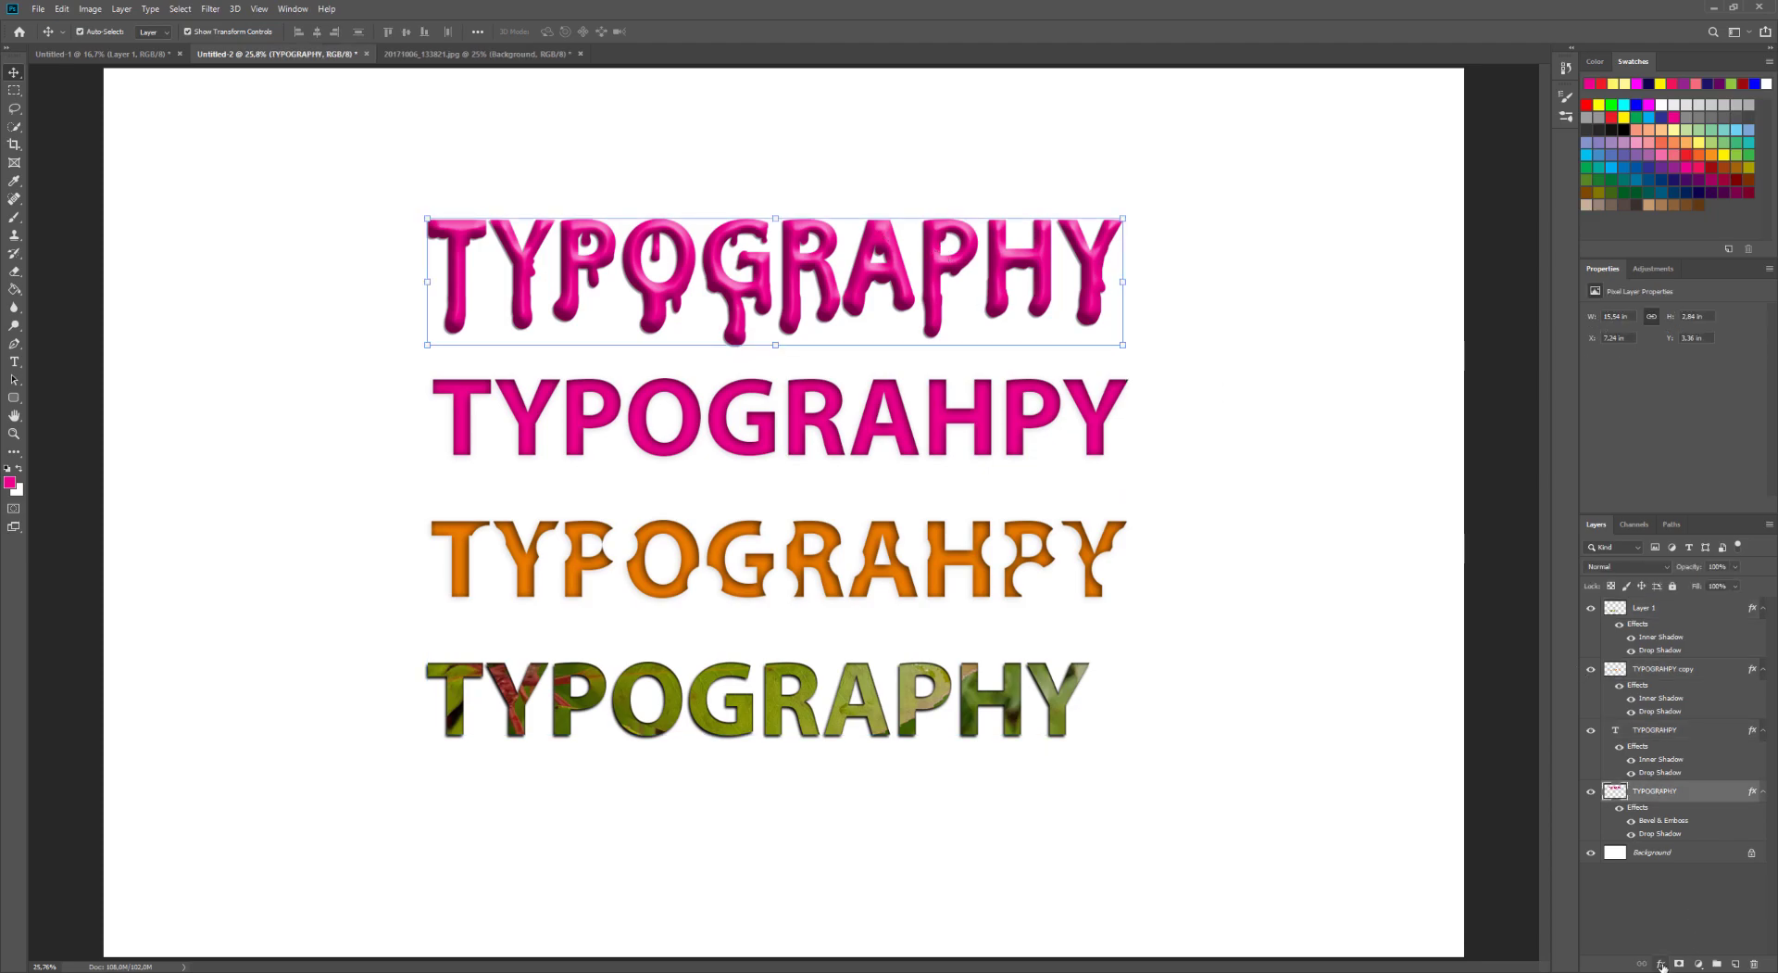
click(1663, 966)
click(1586, 845)
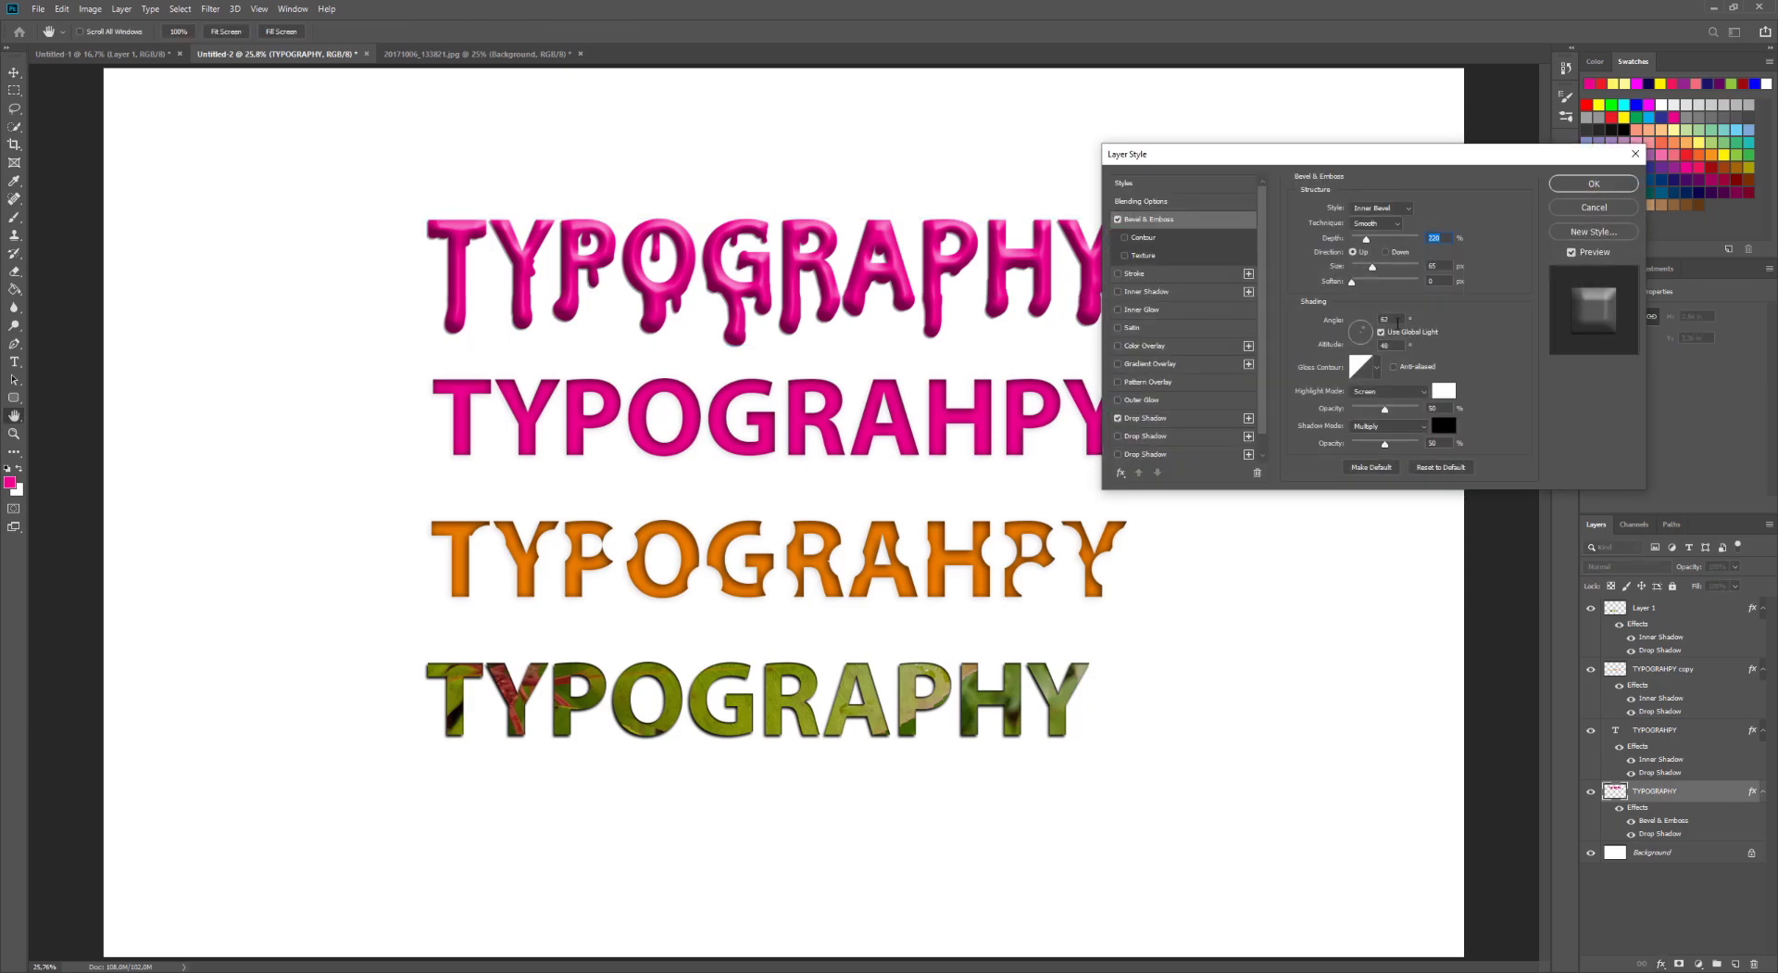
click(1364, 336)
click(1363, 341)
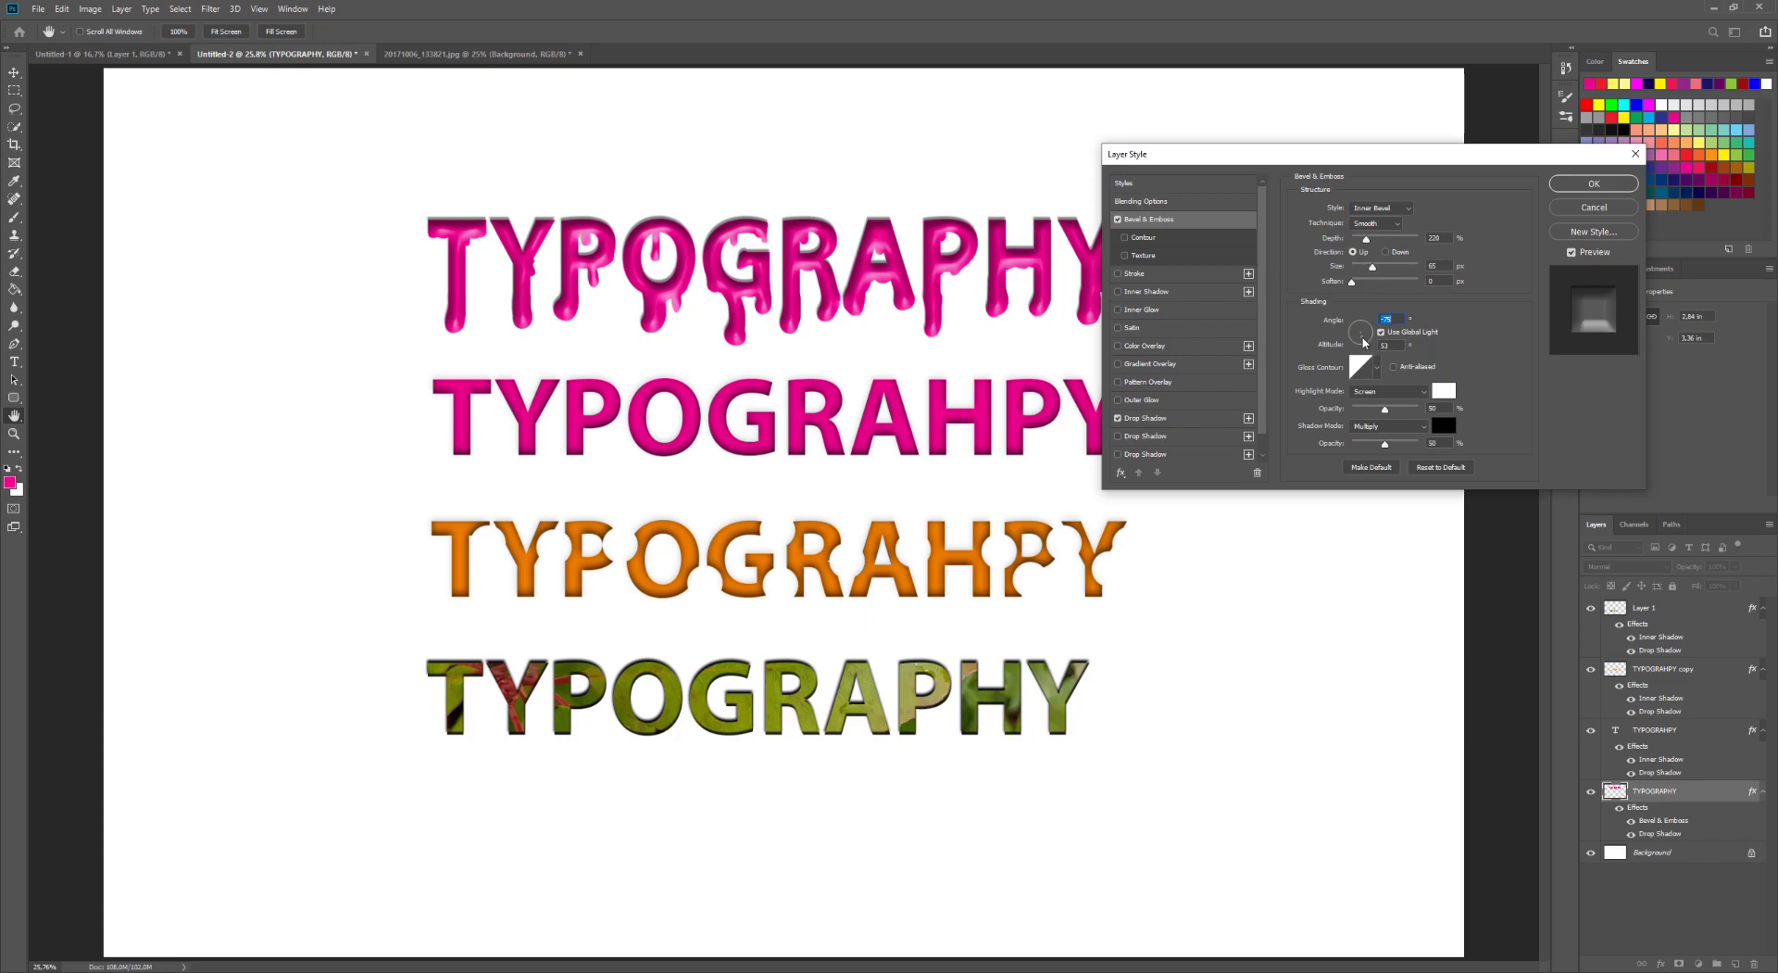
click(1364, 342)
drag(1373, 268, 1368, 244)
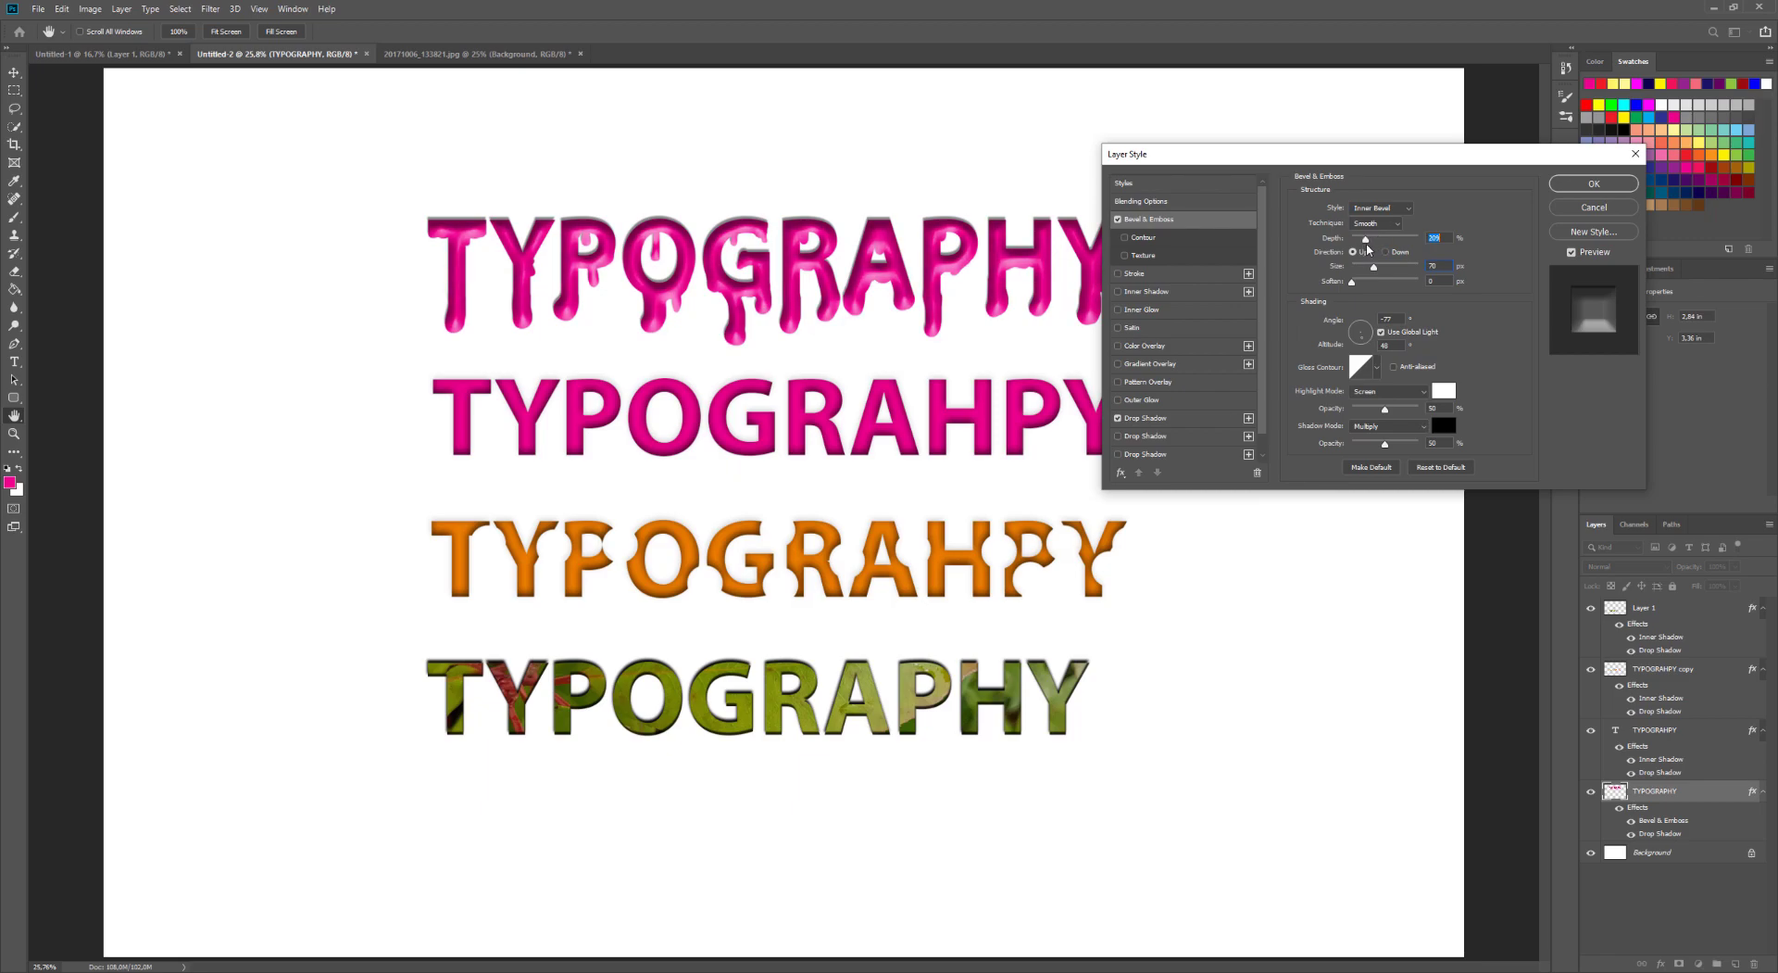
click(1576, 191)
click(1270, 306)
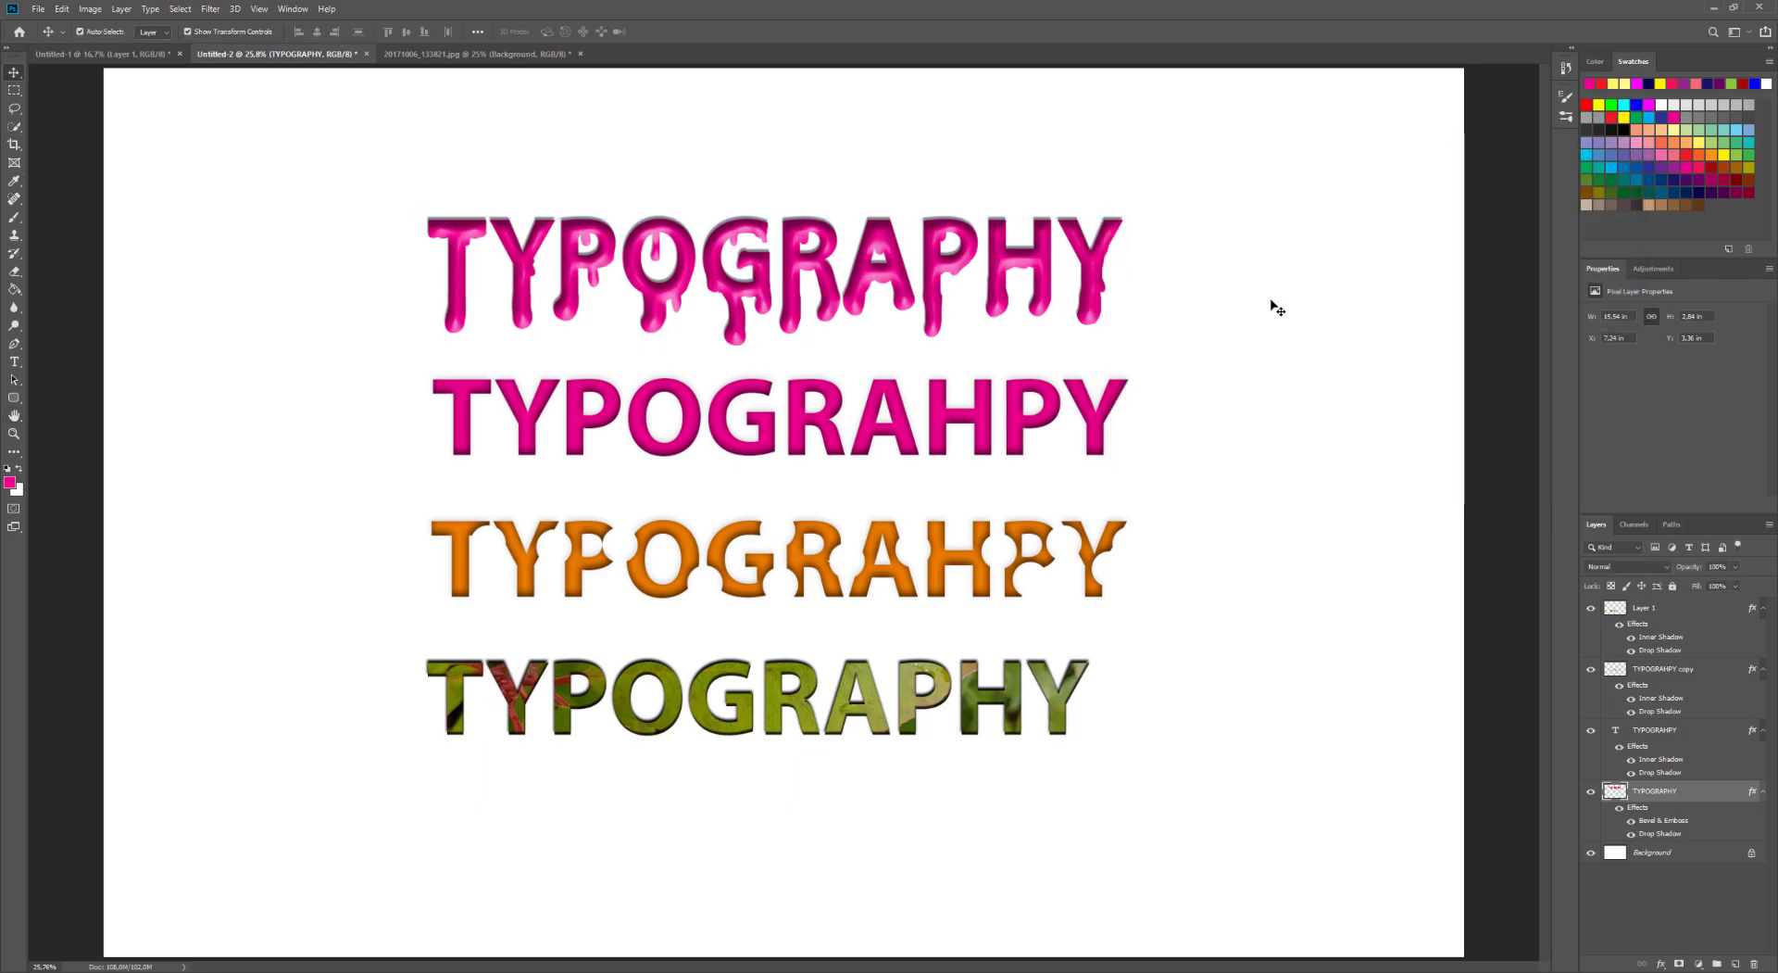
ctrl+click(880, 465)
drag(904, 436, 889, 389)
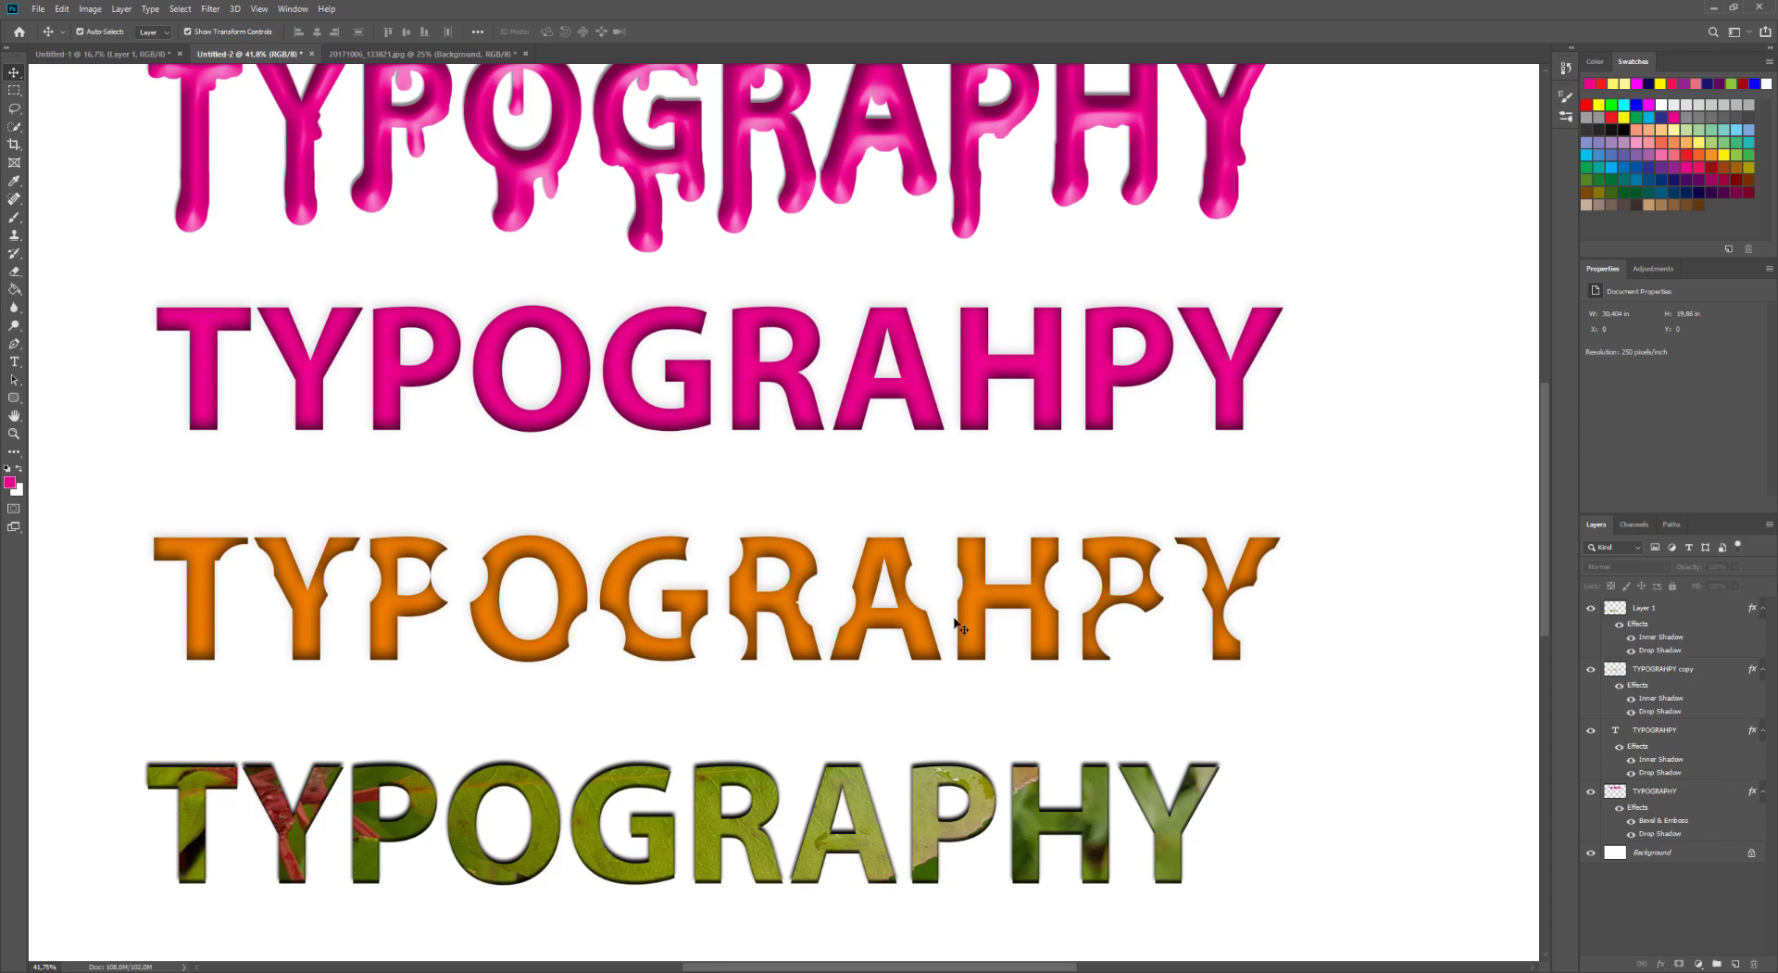
scroll(948, 631, down, 3)
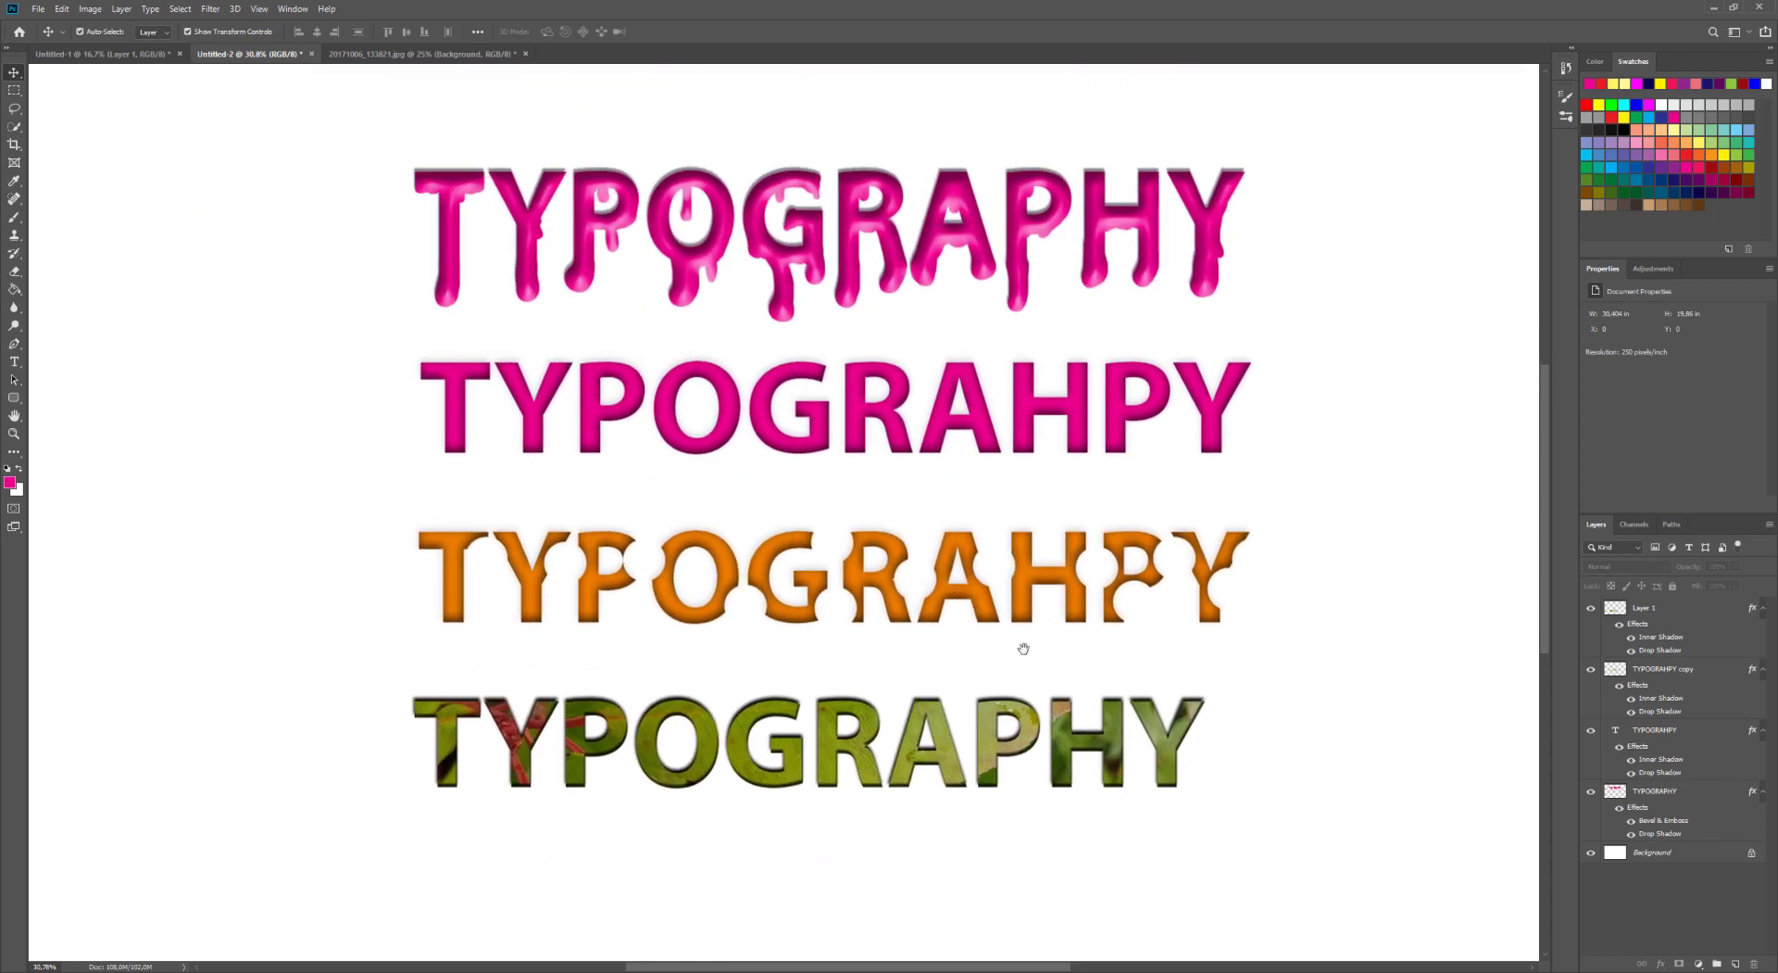
scroll(999, 643, down, 2)
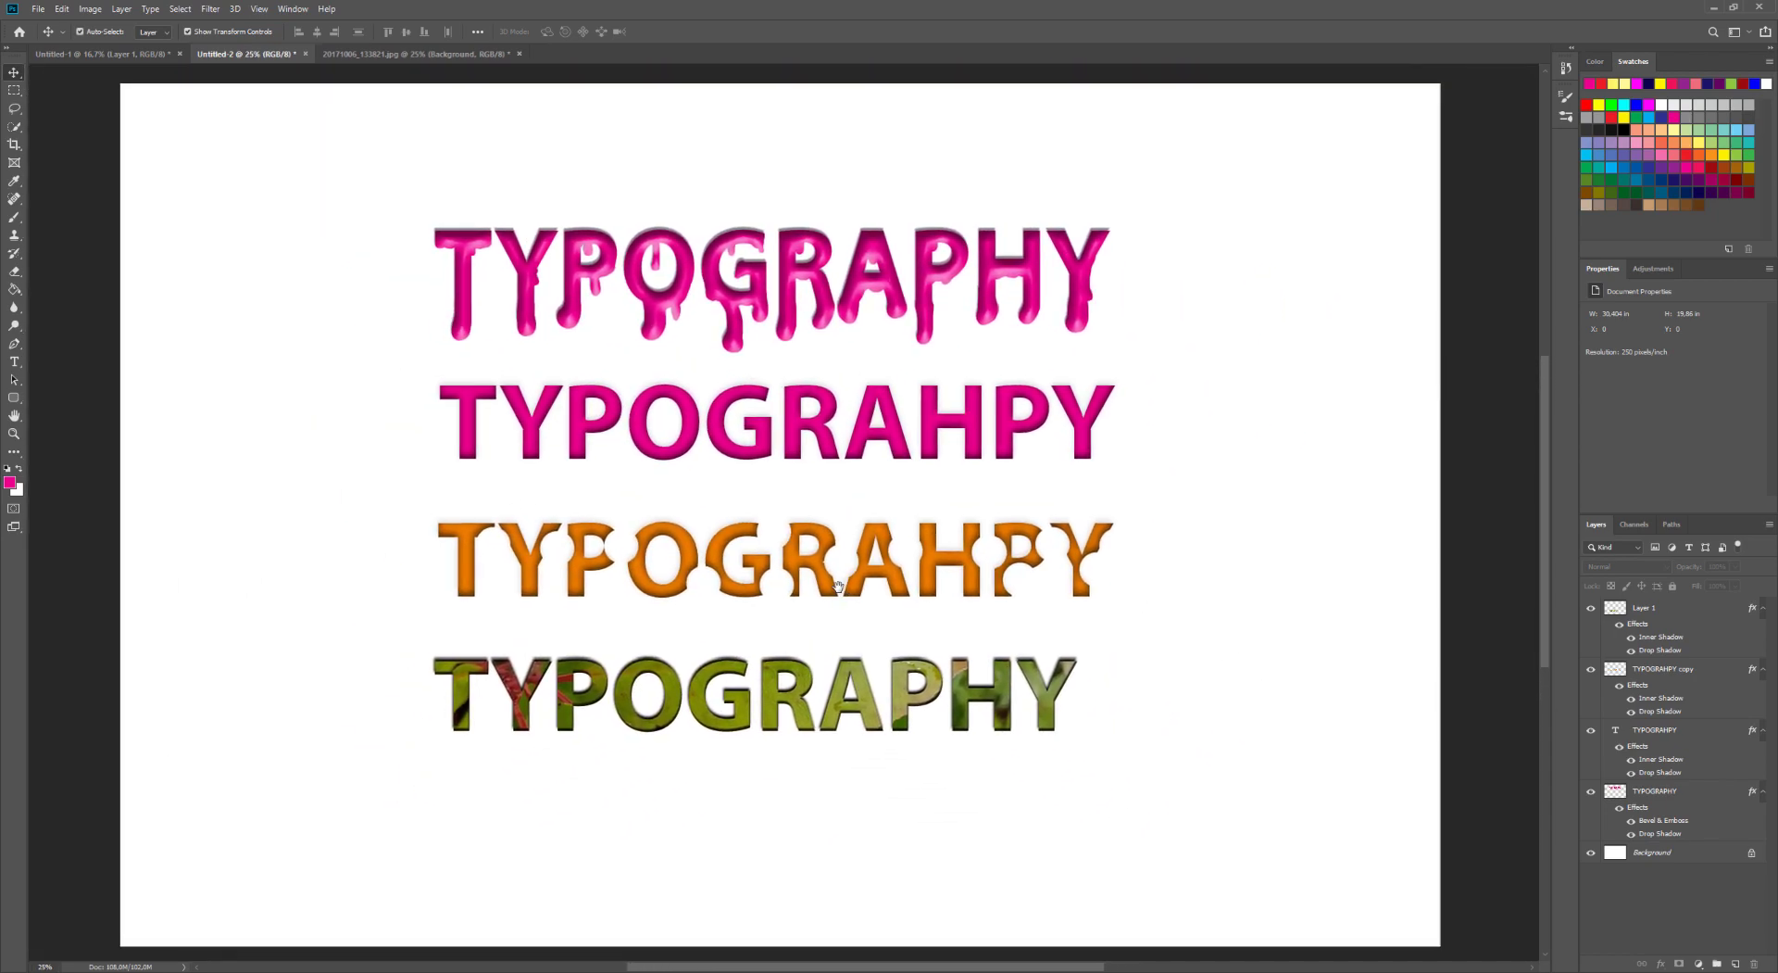